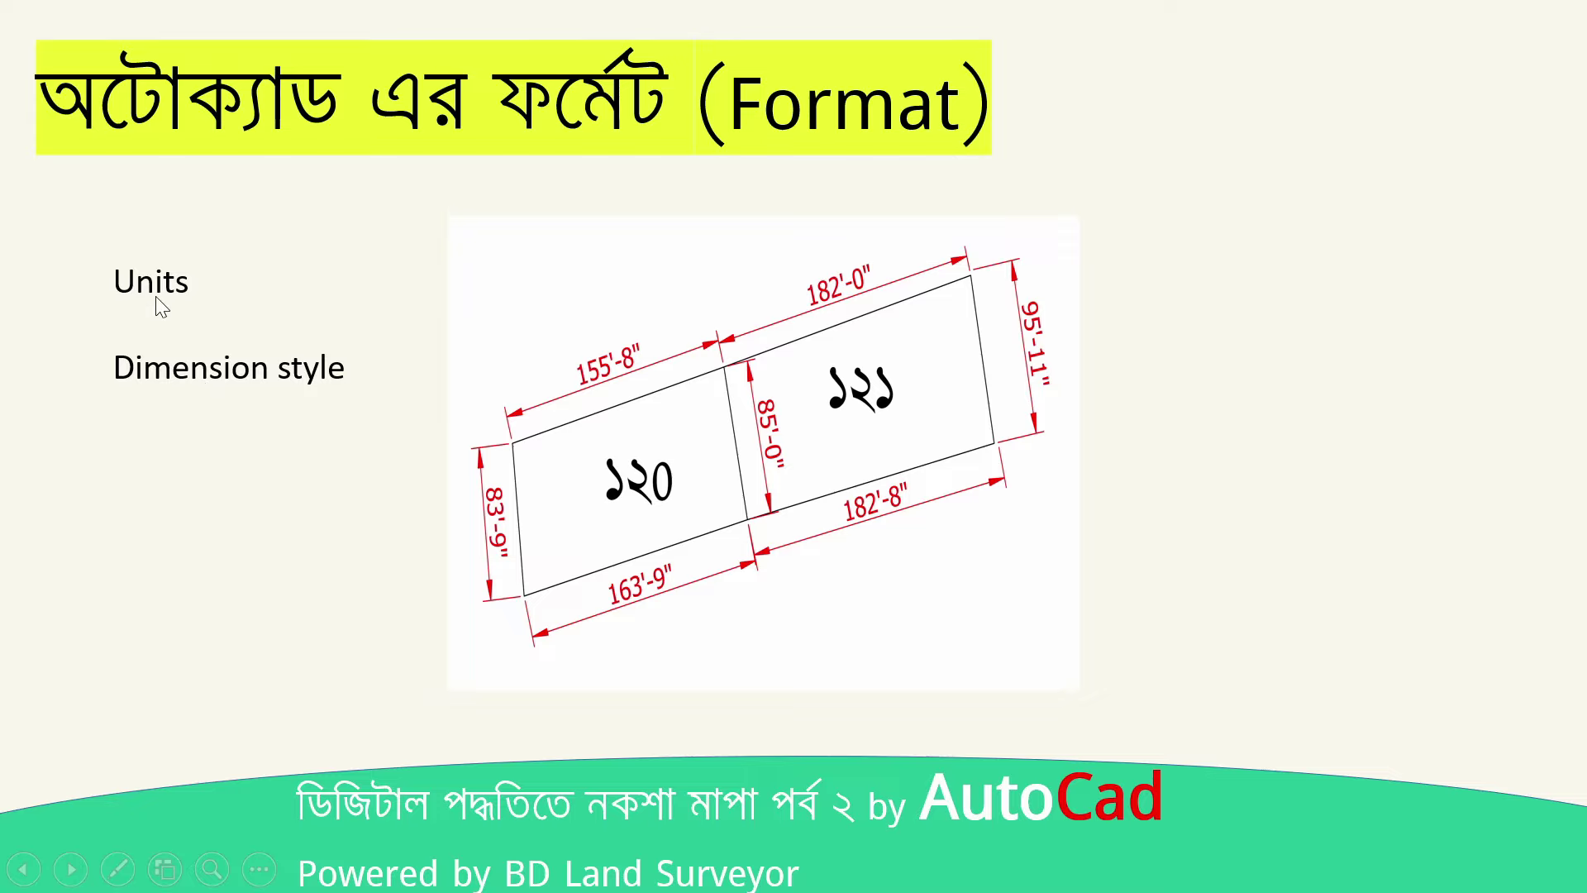
# Step: Advance the slideshow past the Format slide and leave it for the Windows desktop
pyautogui.click(217, 380)
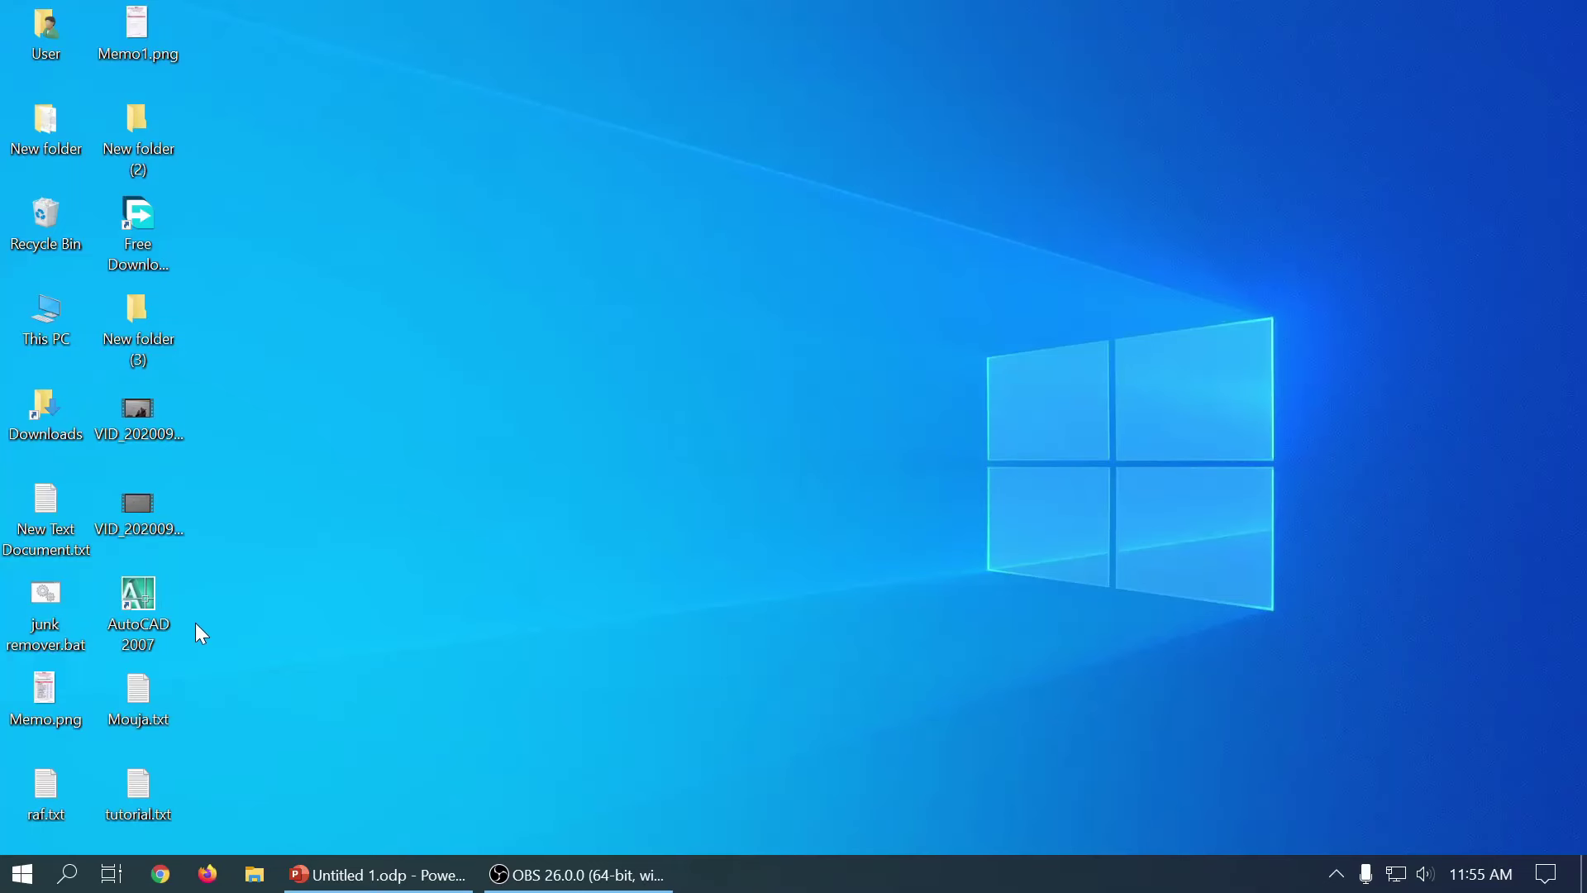
# Step: Start AutoCAD 2007 from its desktop shortcut to get a blank Drawing1
pyautogui.doubleClick(150, 593)
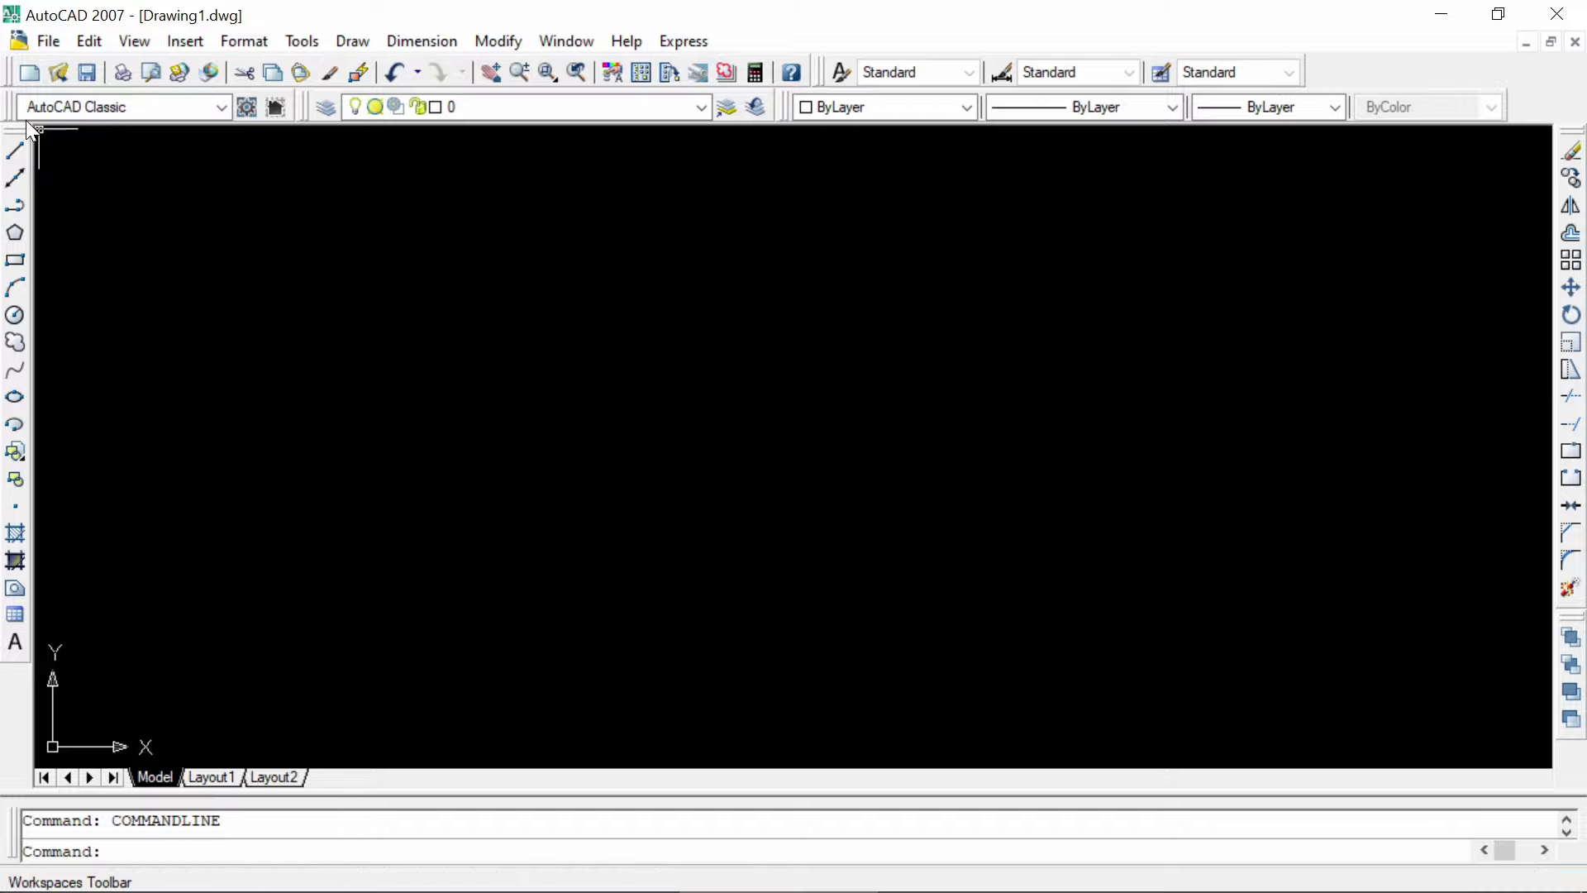
# Step: Create a new drawing, Drawing2, from the acad.dwt template
pyautogui.click(62, 34)
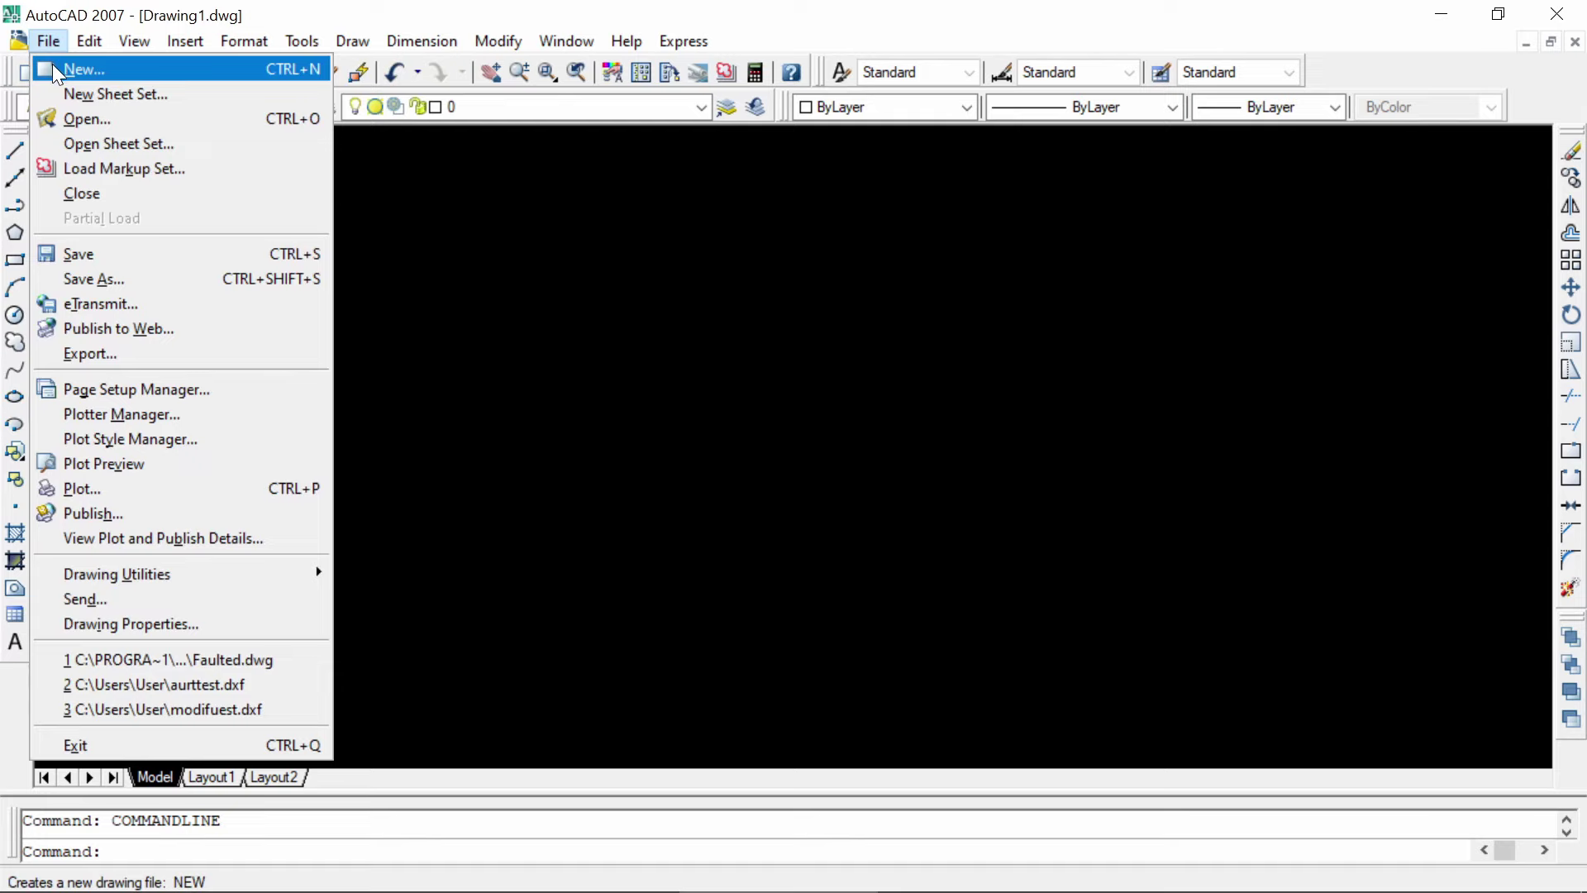
pyautogui.click(52, 69)
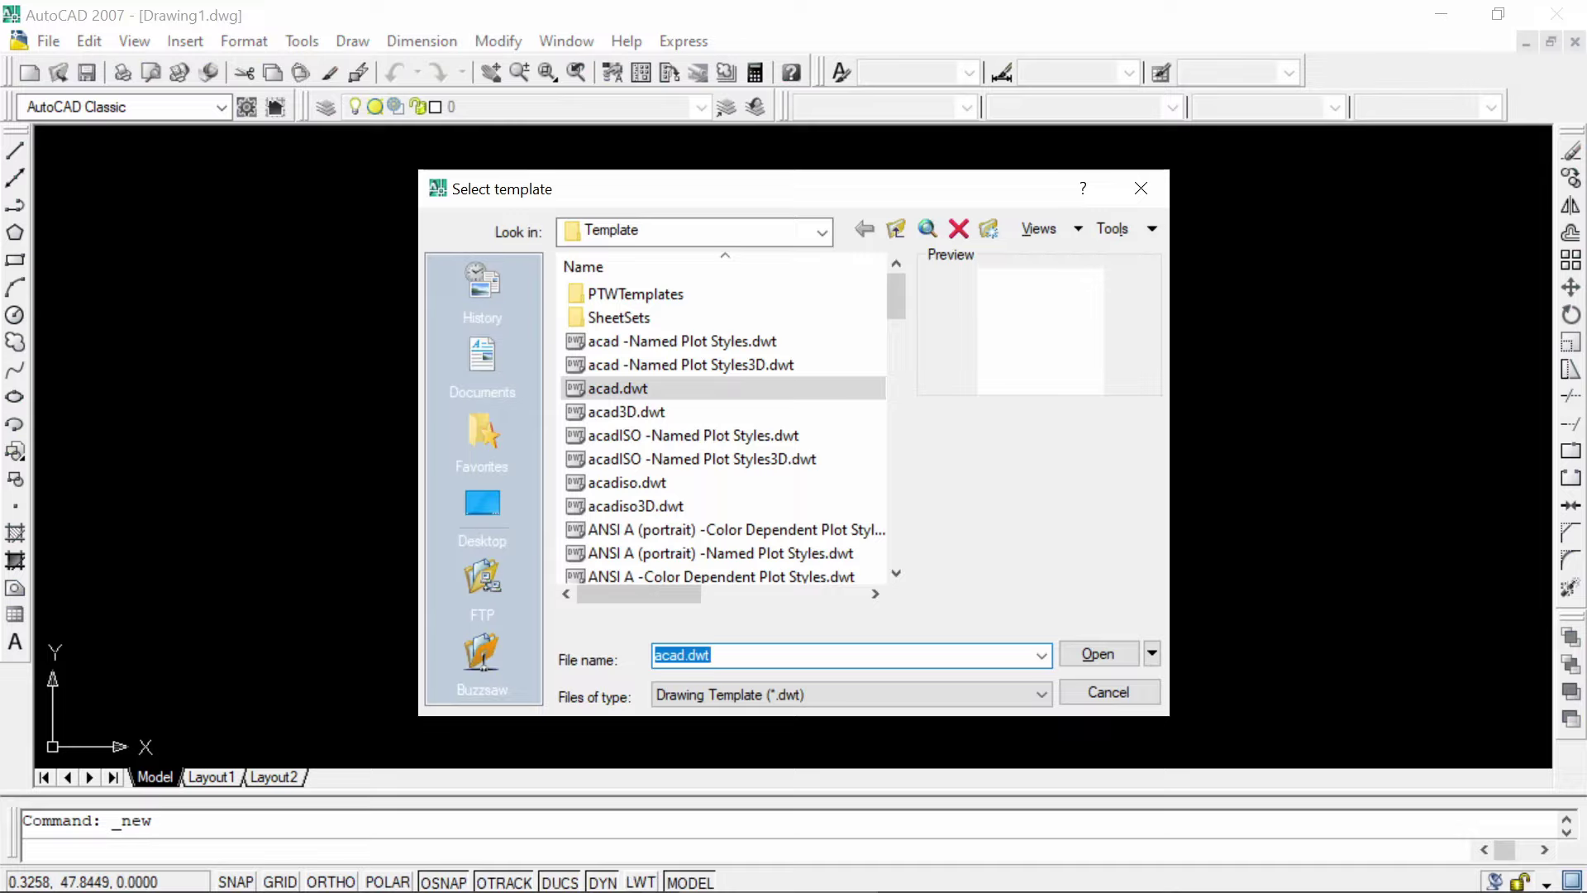
pyautogui.click(1102, 652)
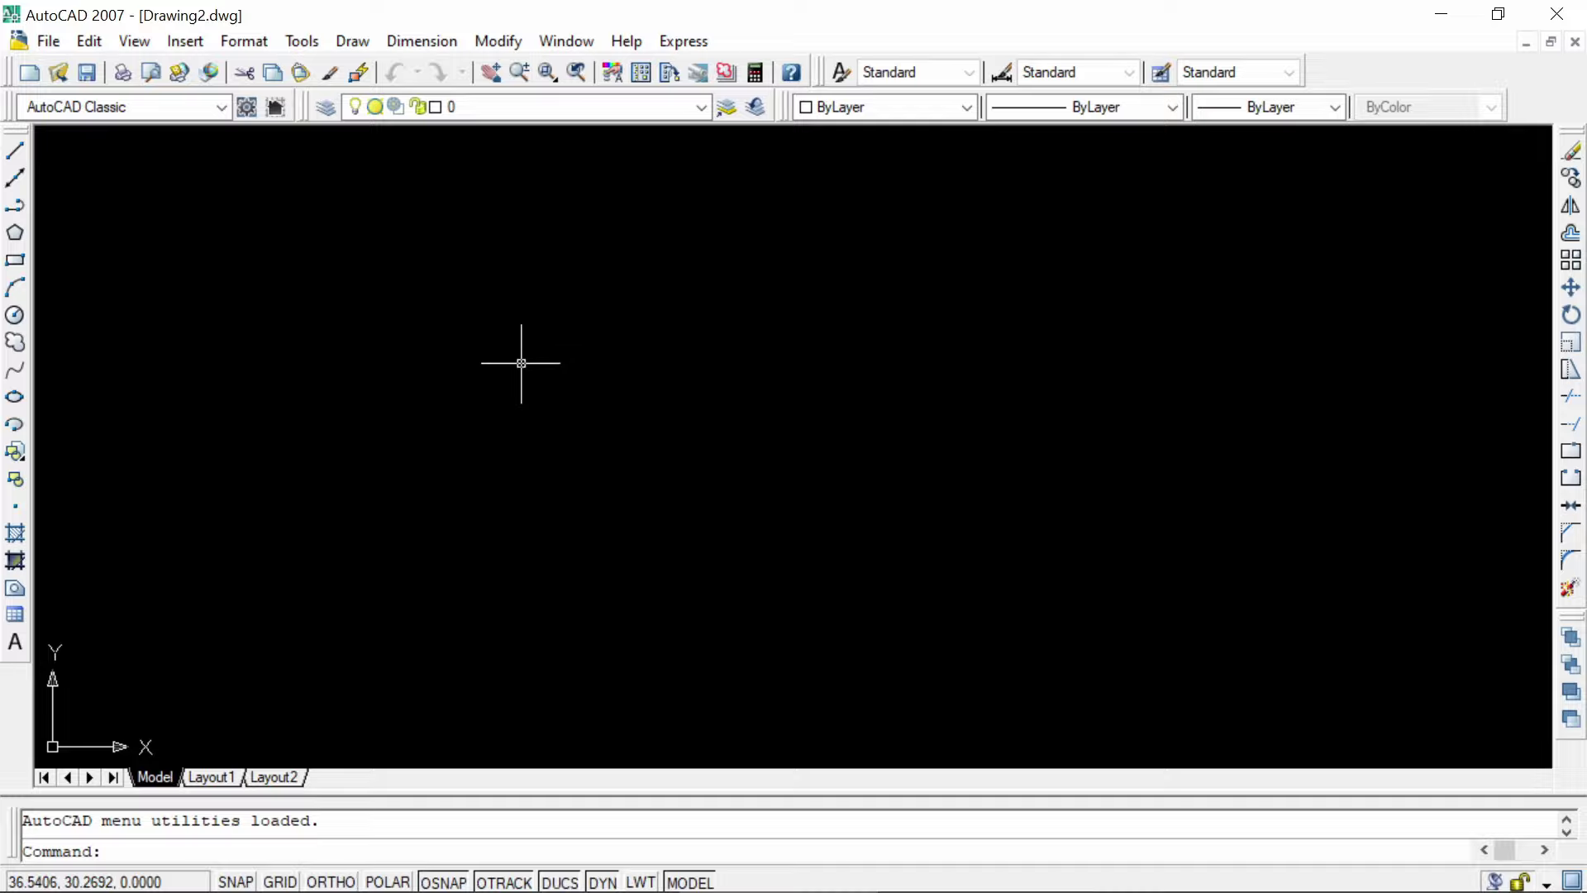
pyautogui.click(414, 304)
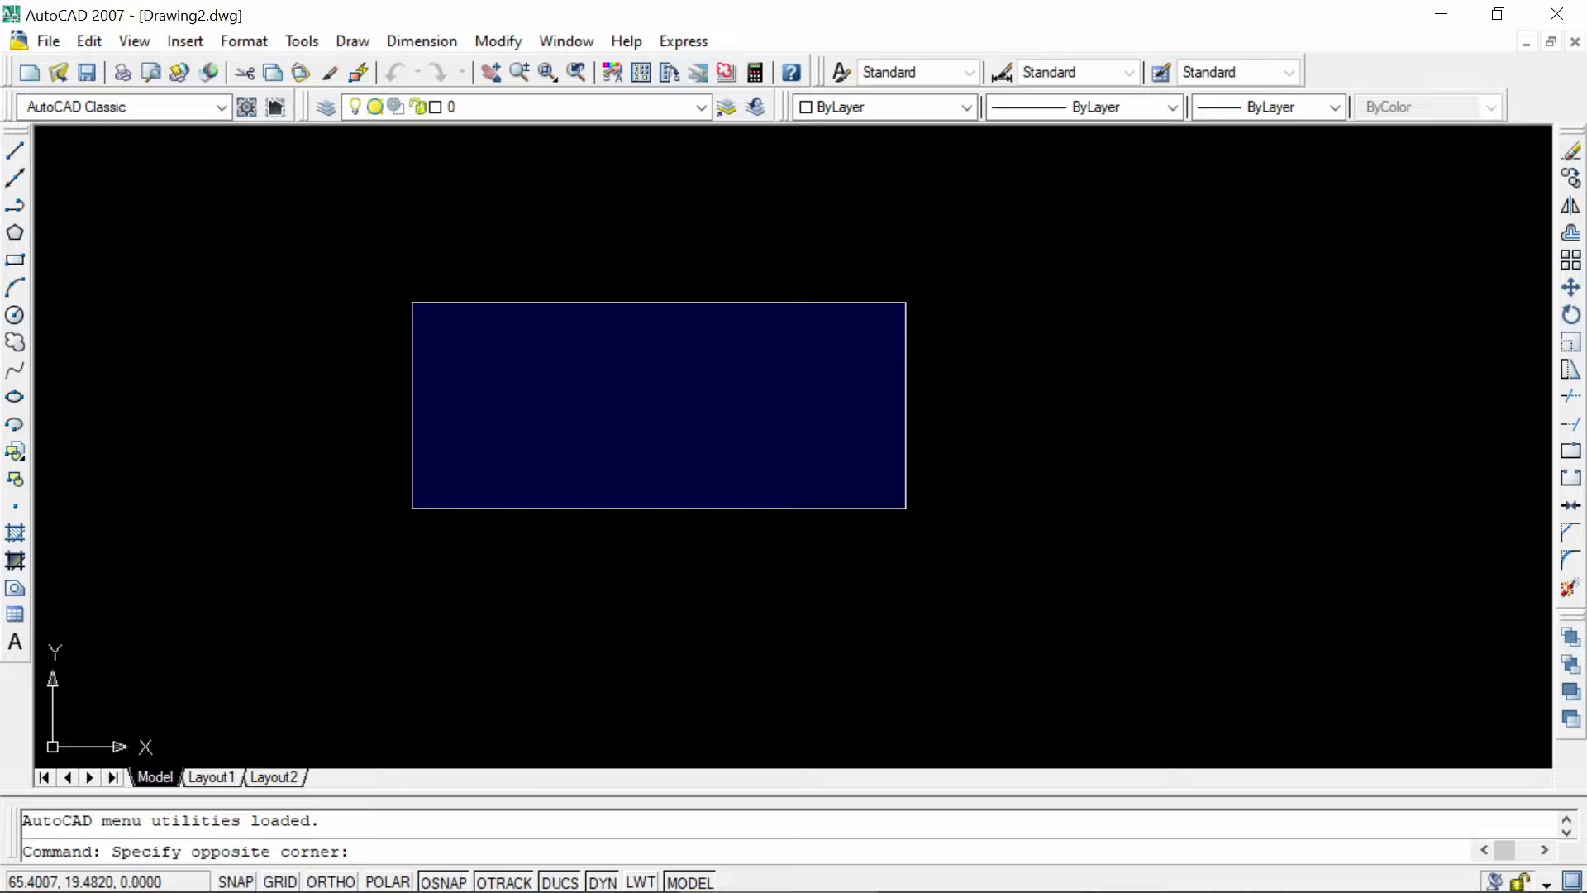
pyautogui.scroll(2, 905, 507)
pyautogui.scroll(1, 906, 508)
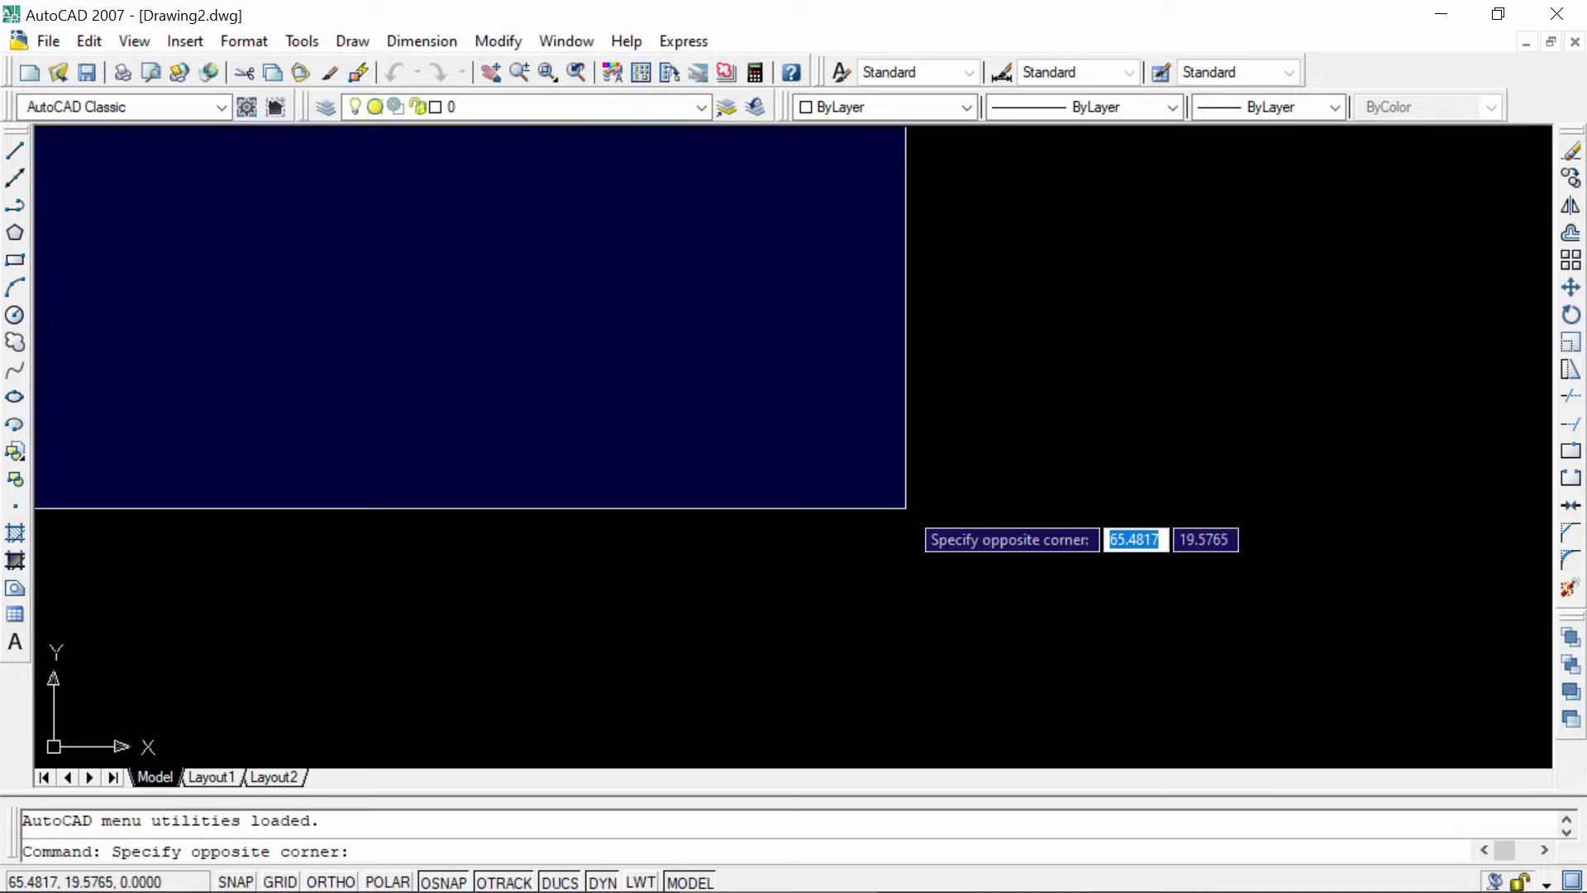
pyautogui.scroll(-1, 906, 508)
pyautogui.scroll(-1, 906, 507)
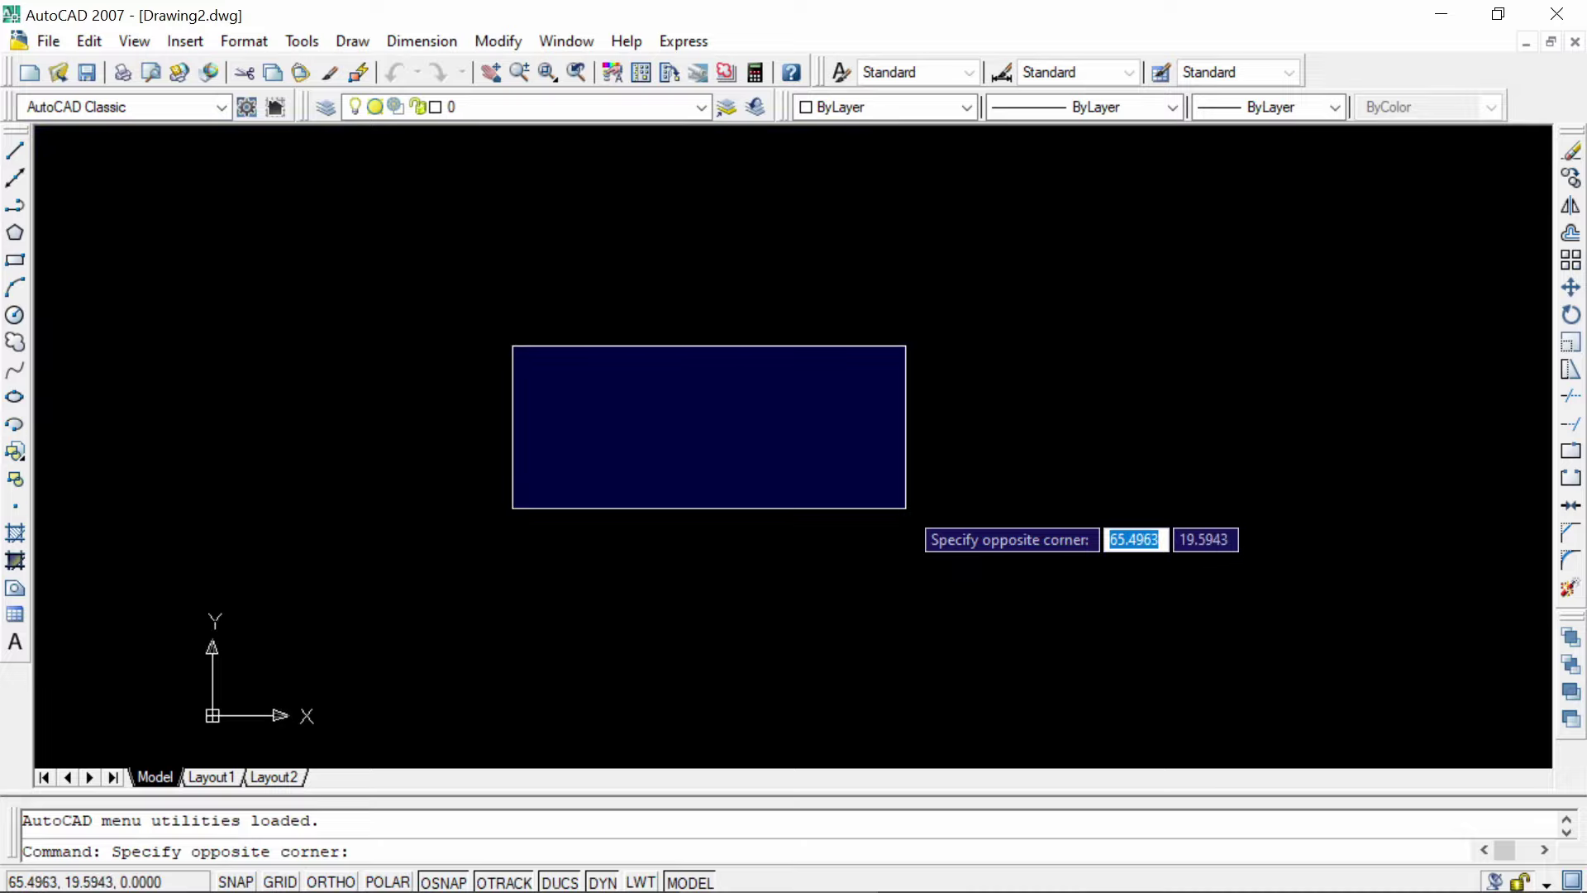
pyautogui.click(906, 507)
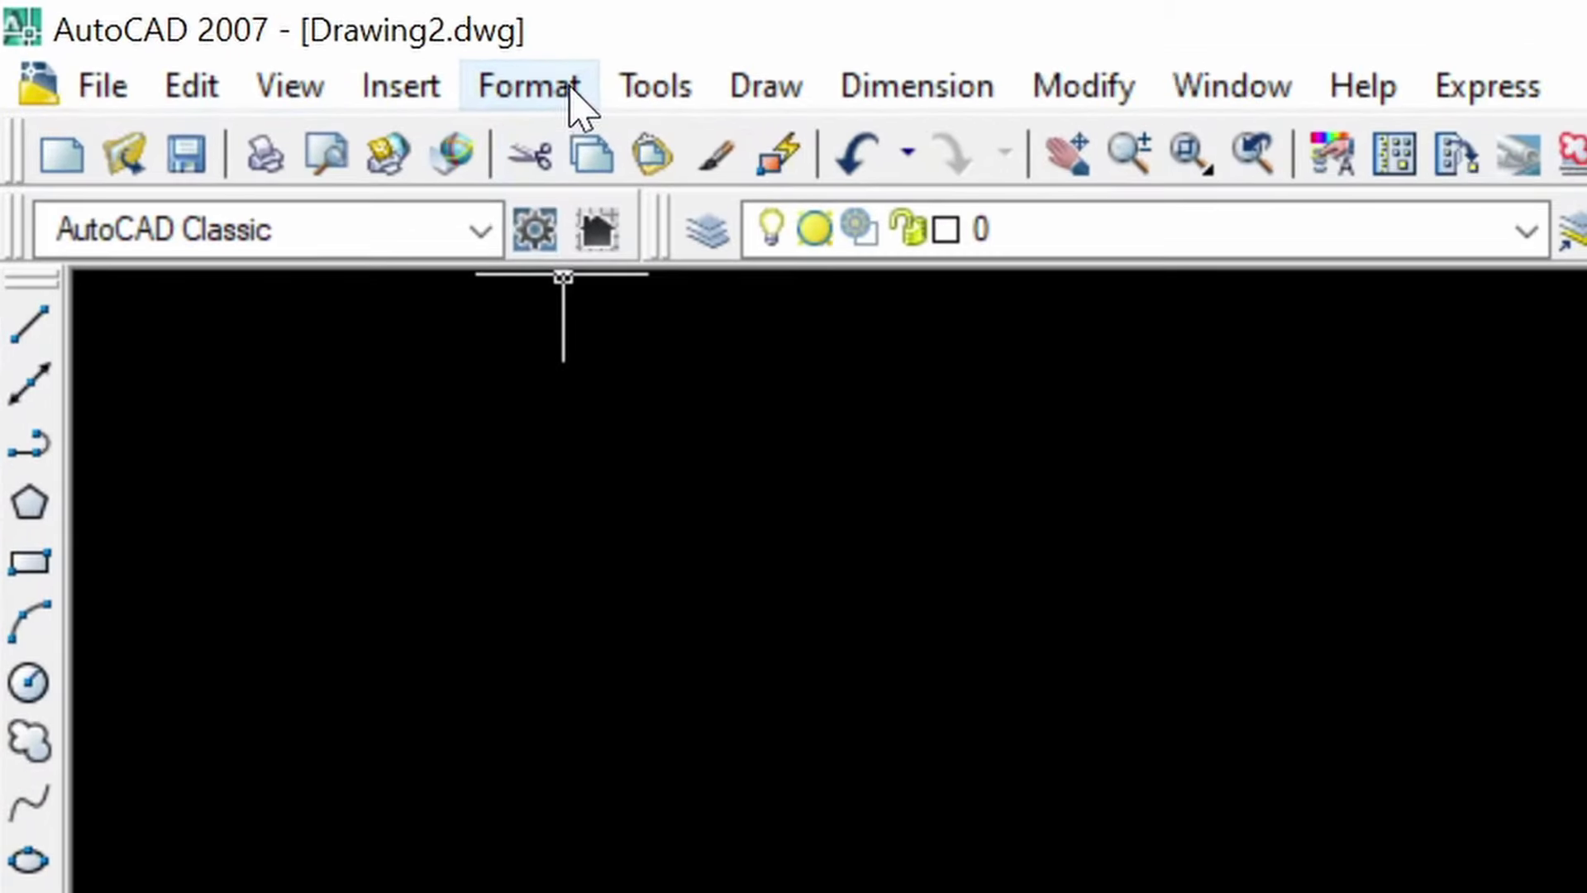
# Step: Set drawing units to Architectural length at 0'-0" precision, keeping Inches insertion scale
pyautogui.click(570, 85)
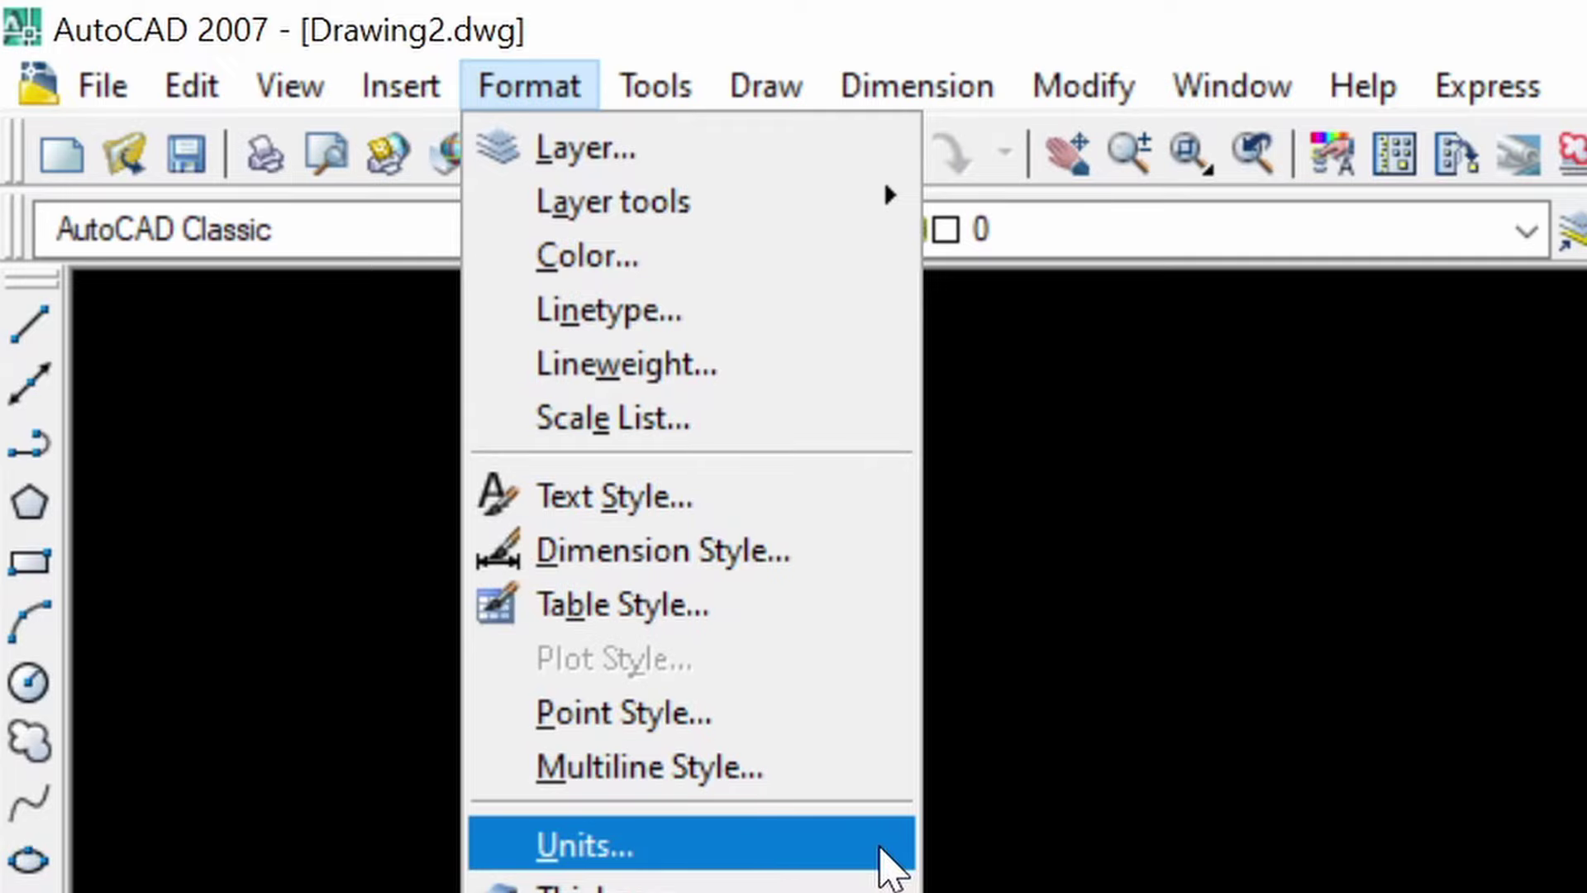
pyautogui.click(888, 863)
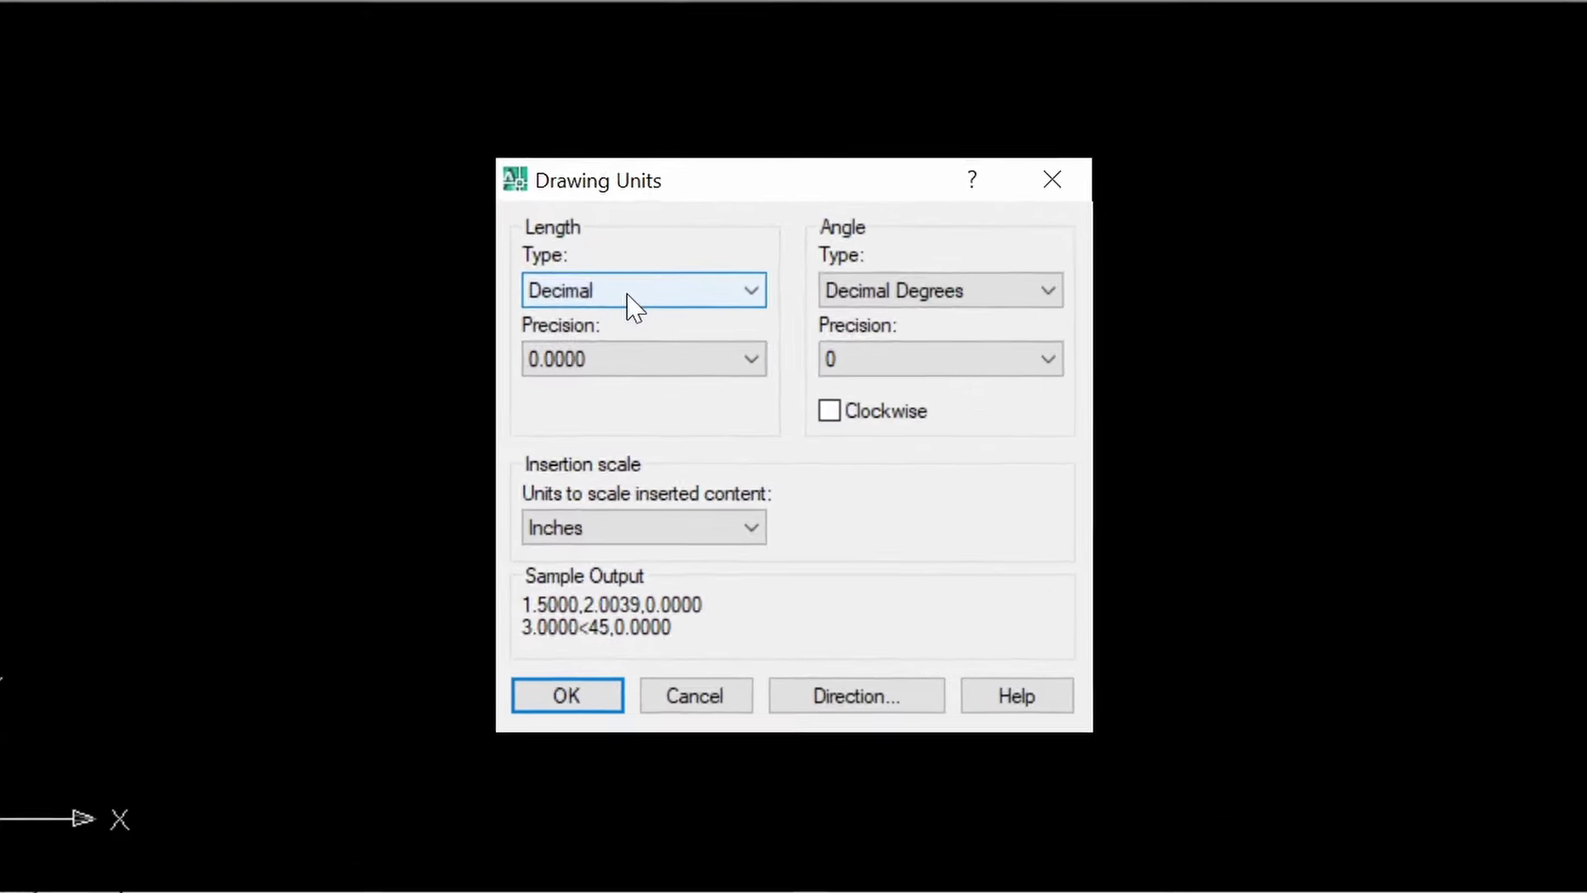
pyautogui.click(732, 240)
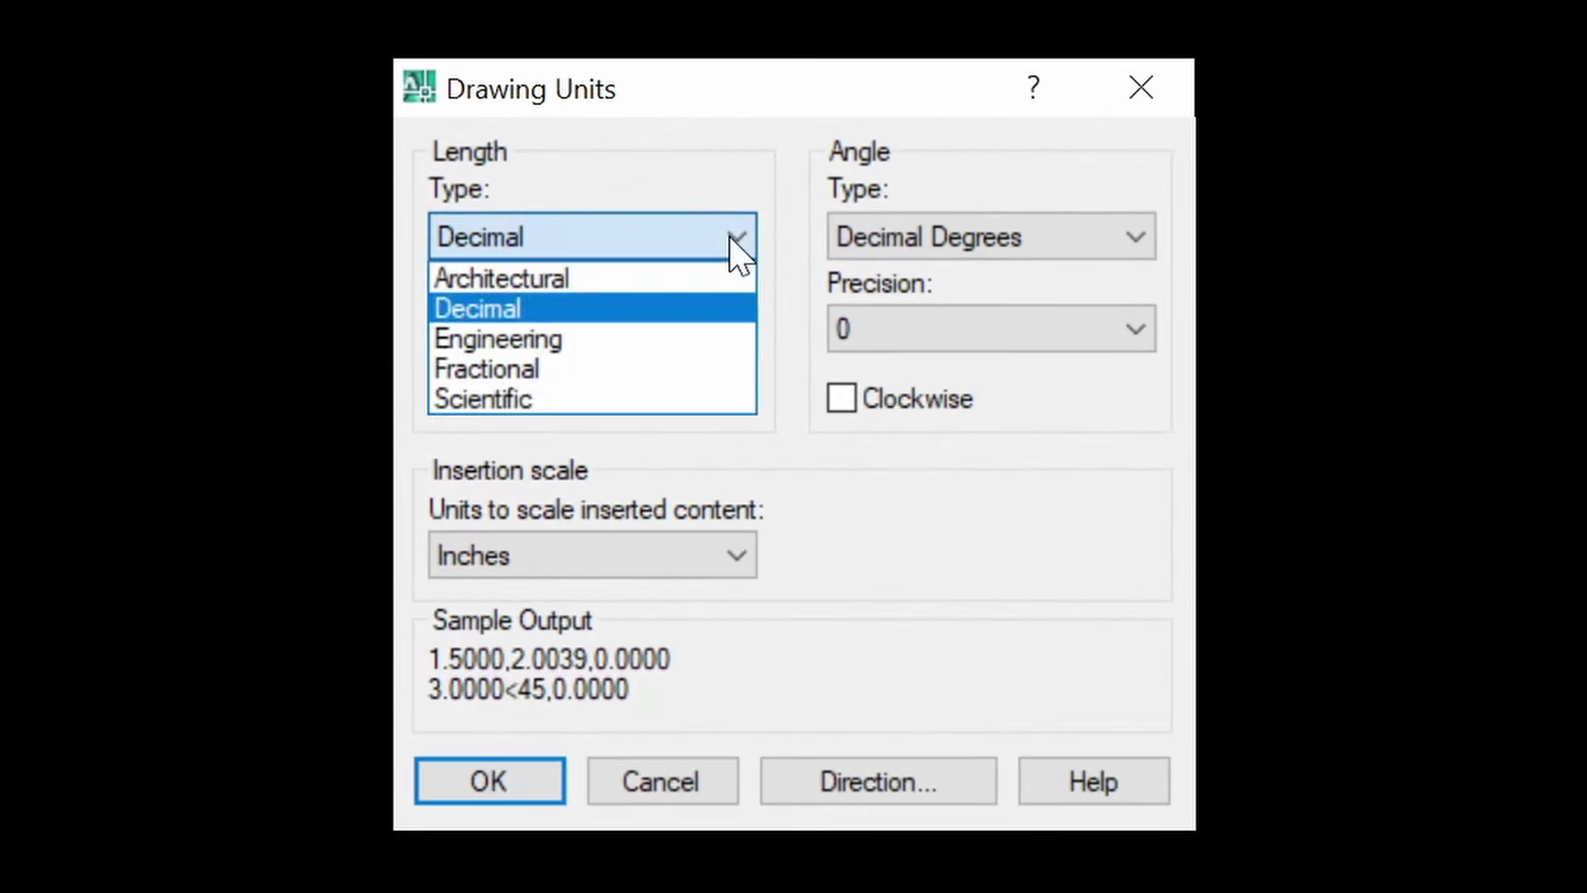
pyautogui.click(641, 281)
pyautogui.click(657, 335)
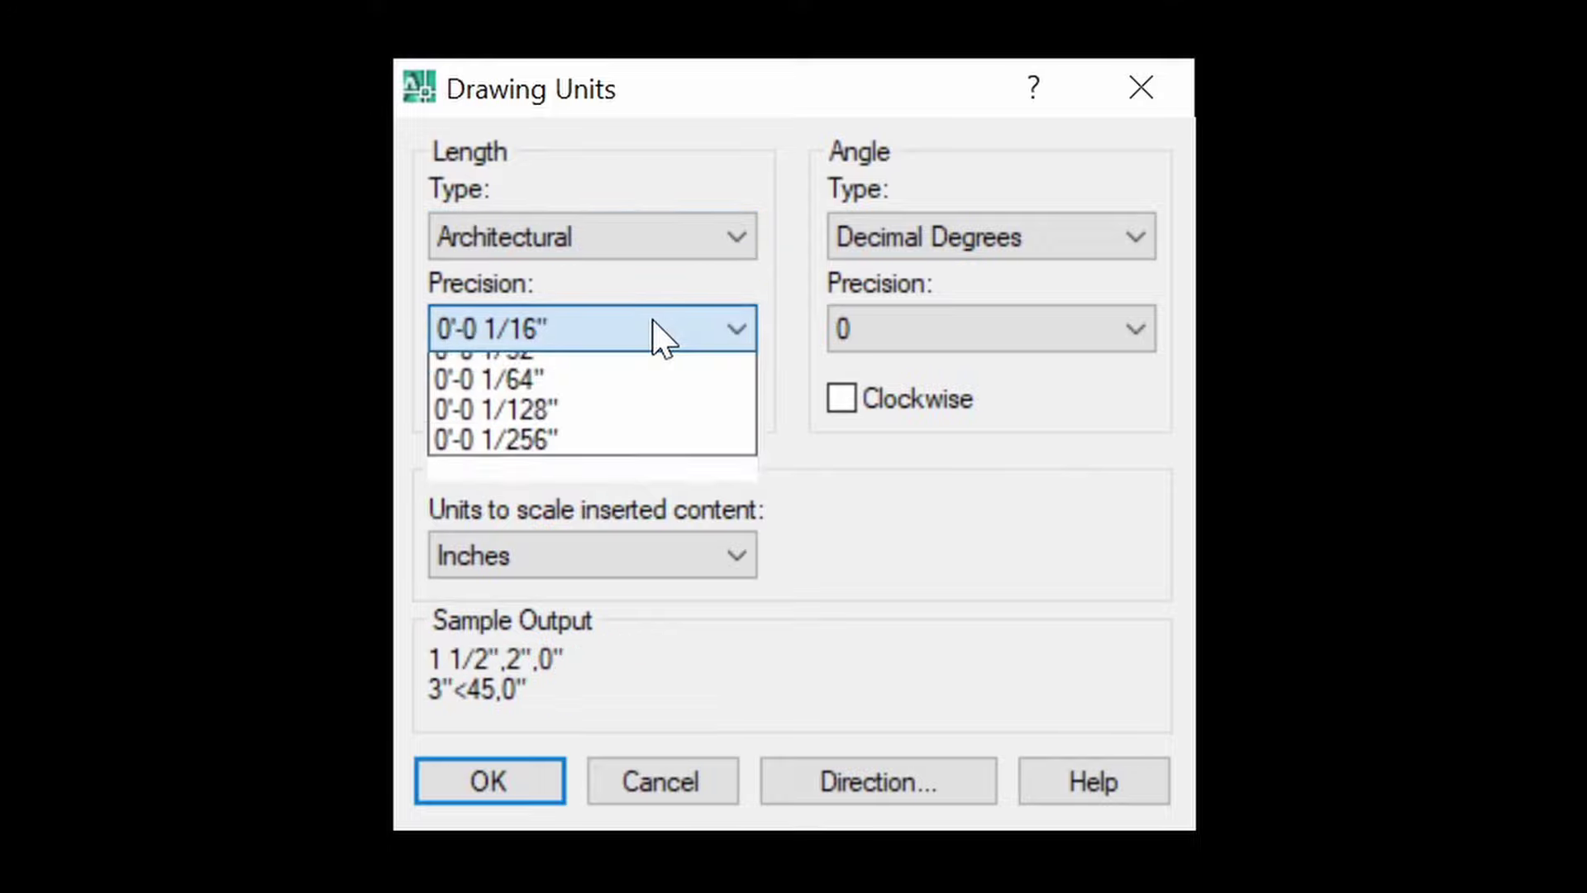
pyautogui.click(529, 374)
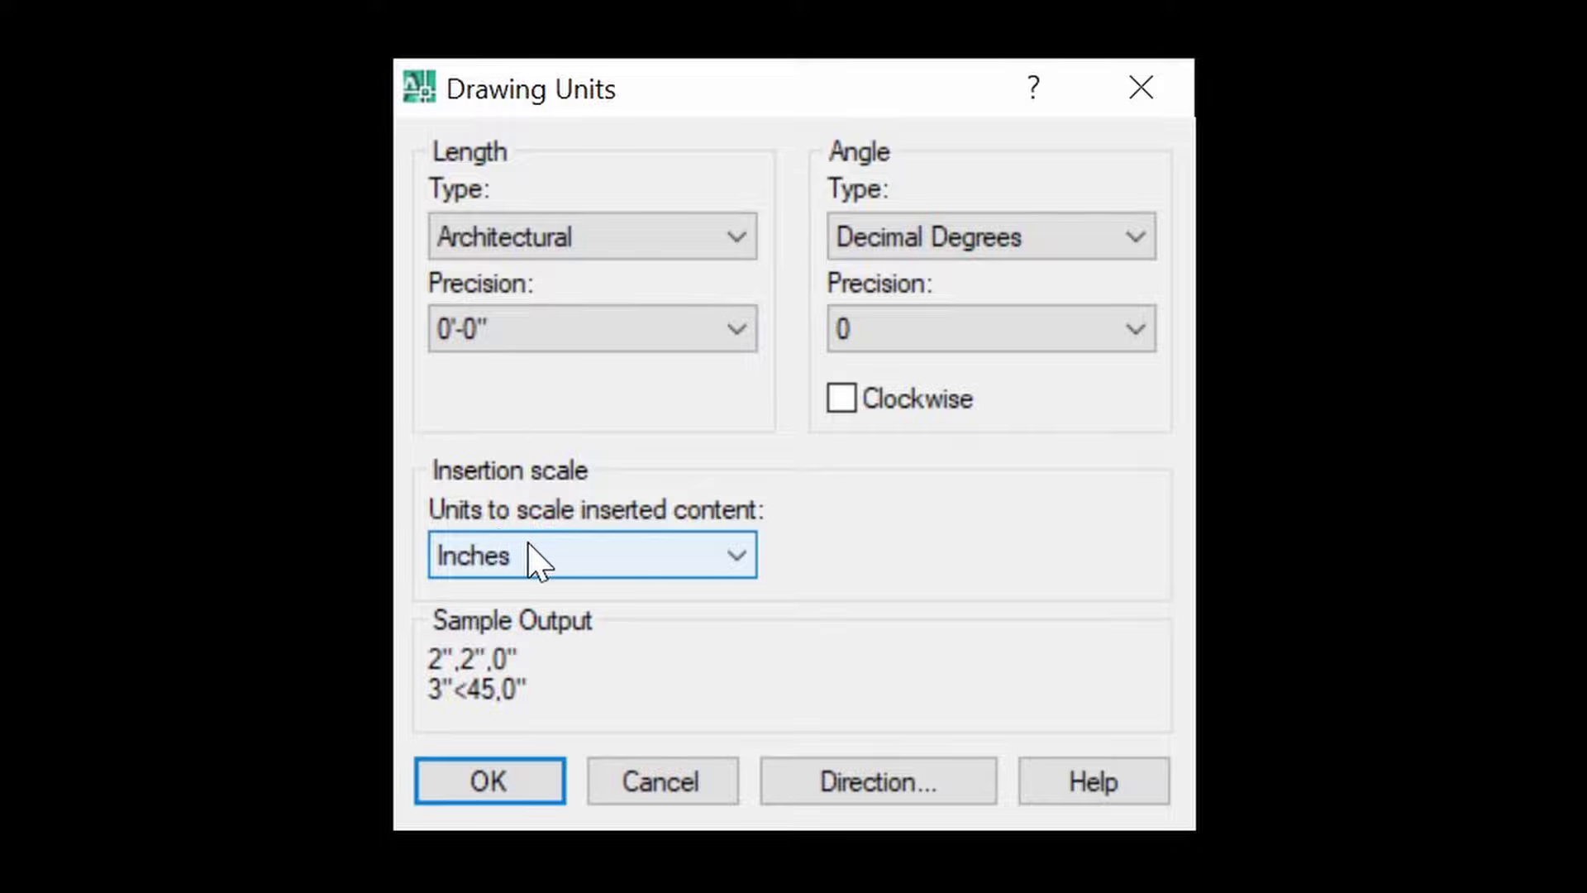
pyautogui.click(545, 560)
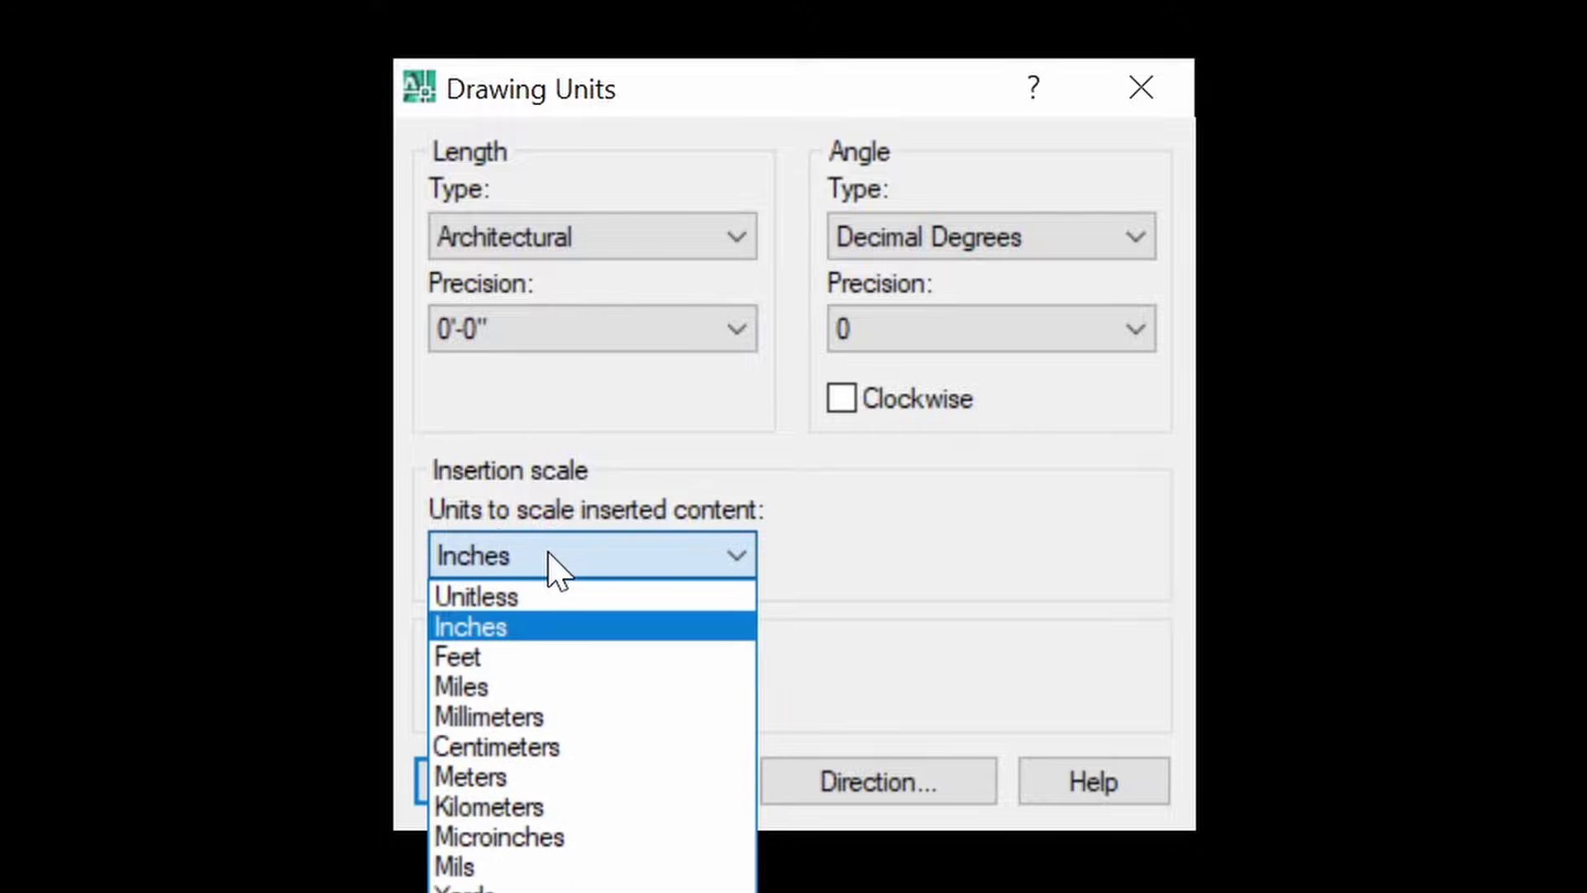
pyautogui.click(556, 569)
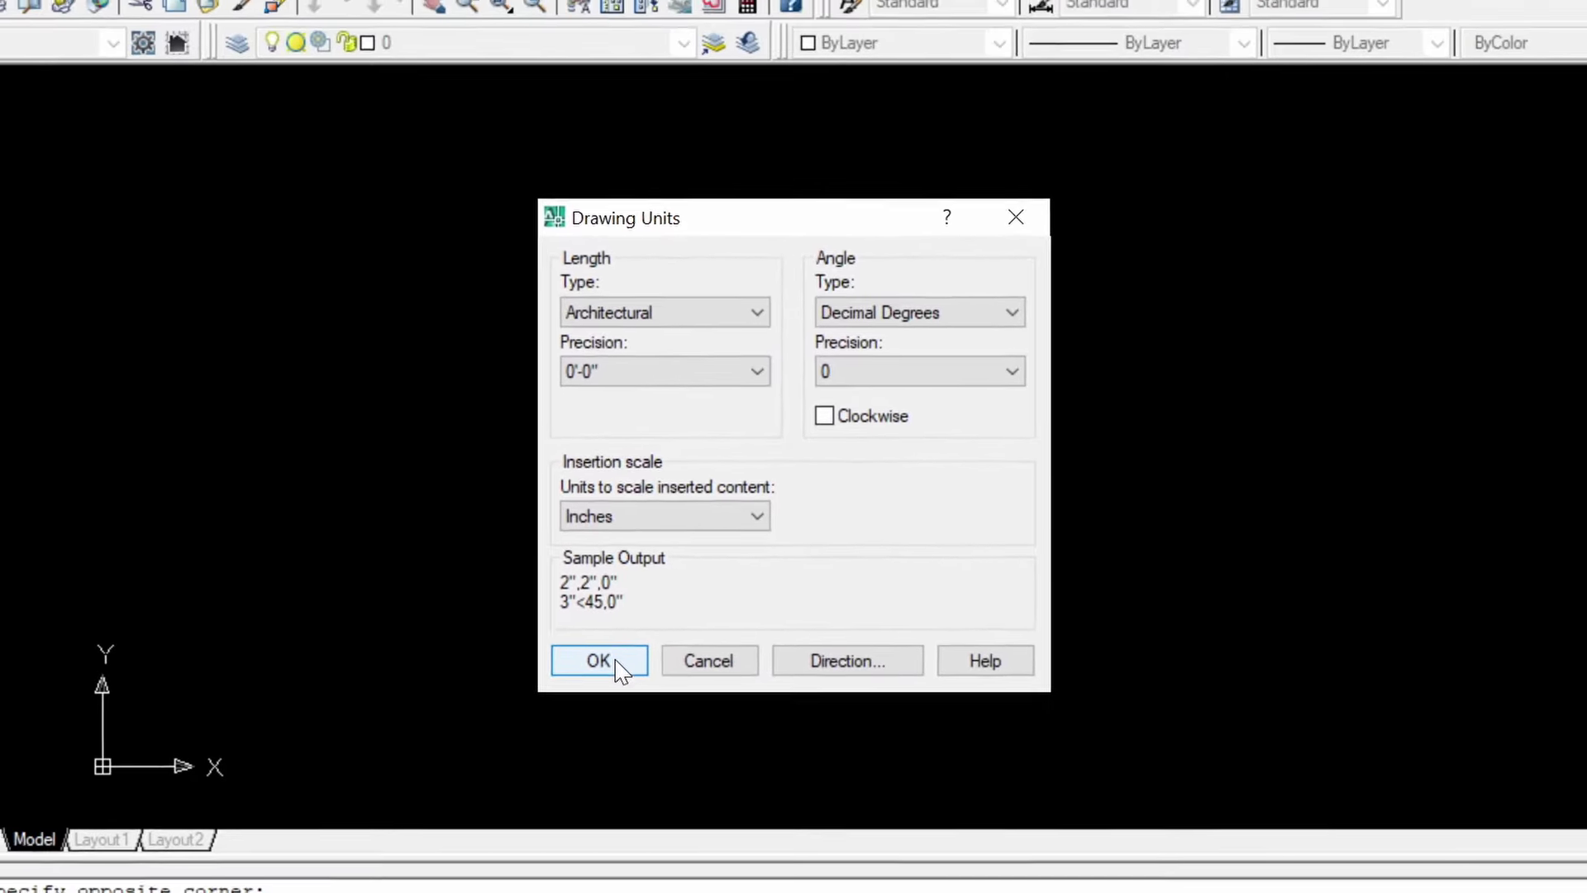
pyautogui.click(637, 637)
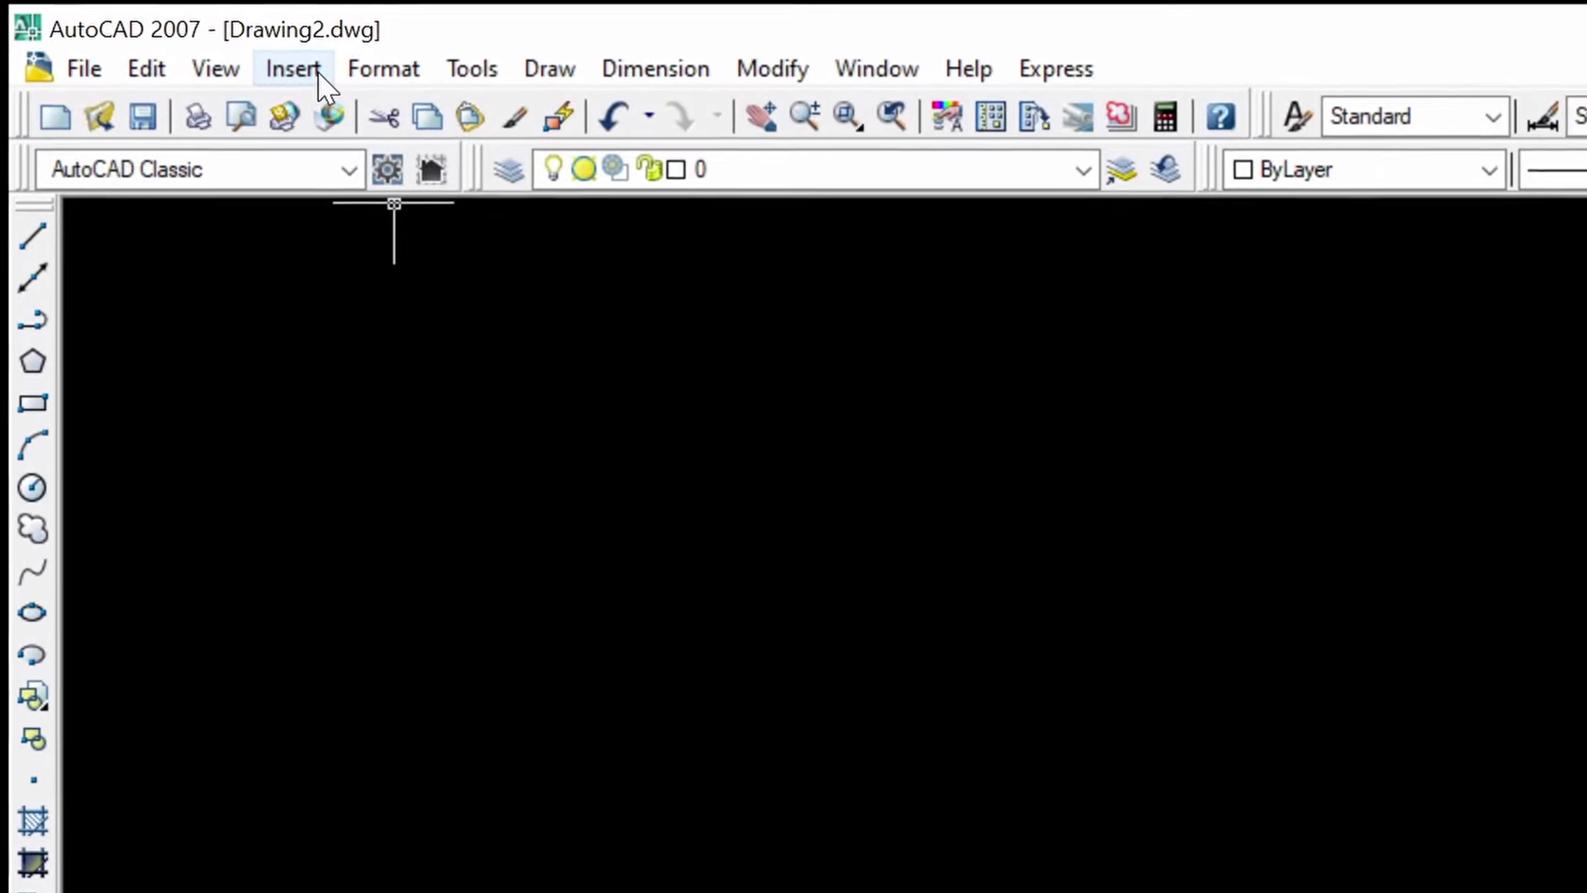
# Step: Modify the Standard dimension style, entering 2.5' as its arrow size
pyautogui.click(408, 69)
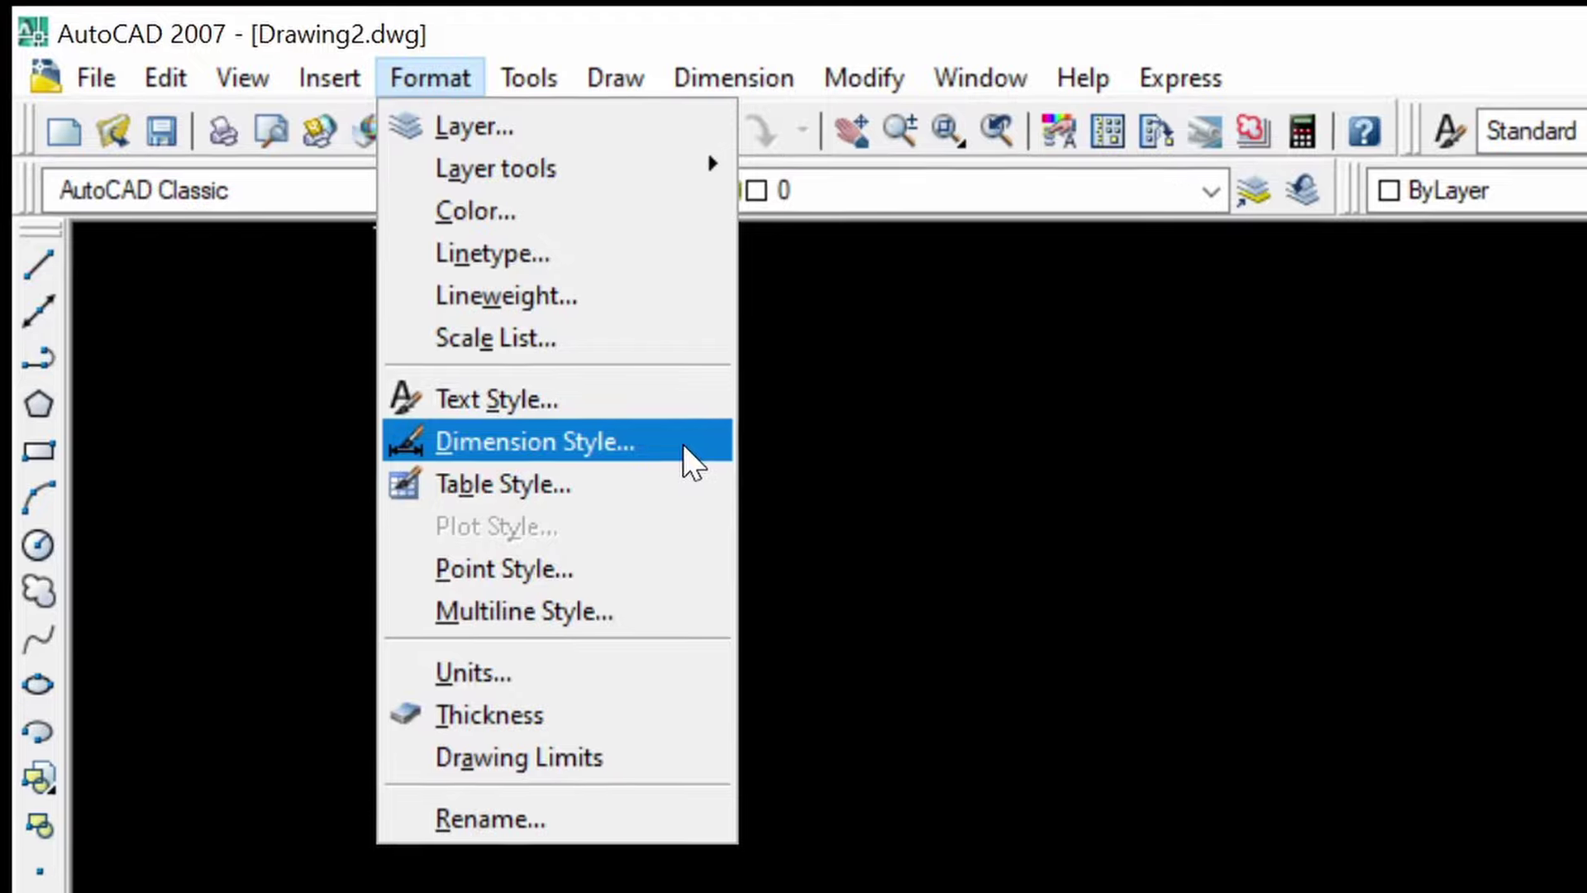
pyautogui.click(692, 450)
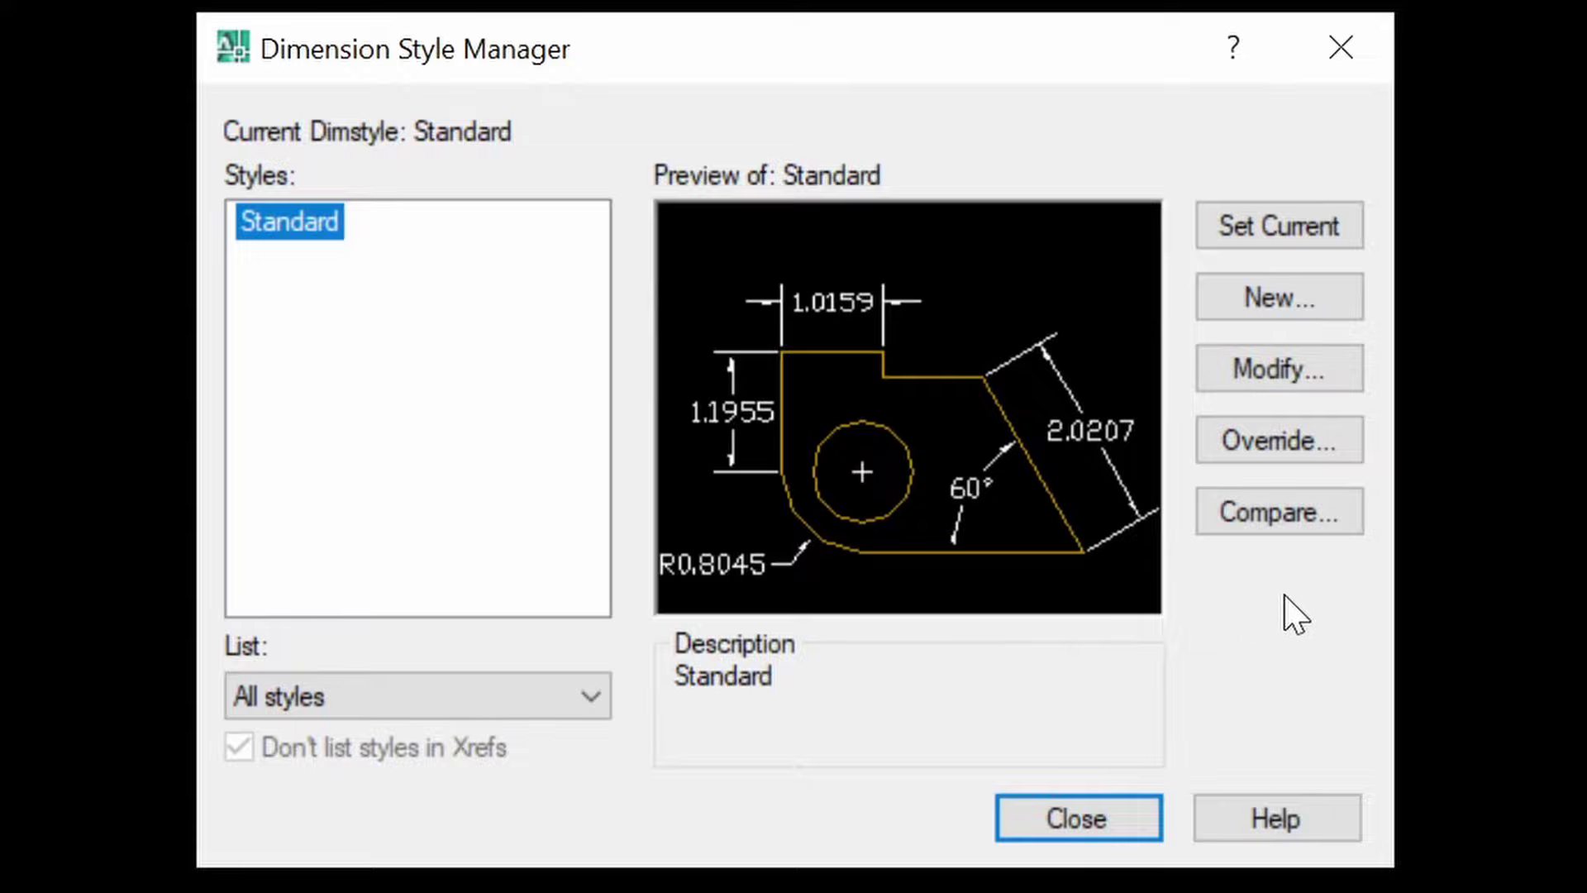
pyautogui.click(1269, 384)
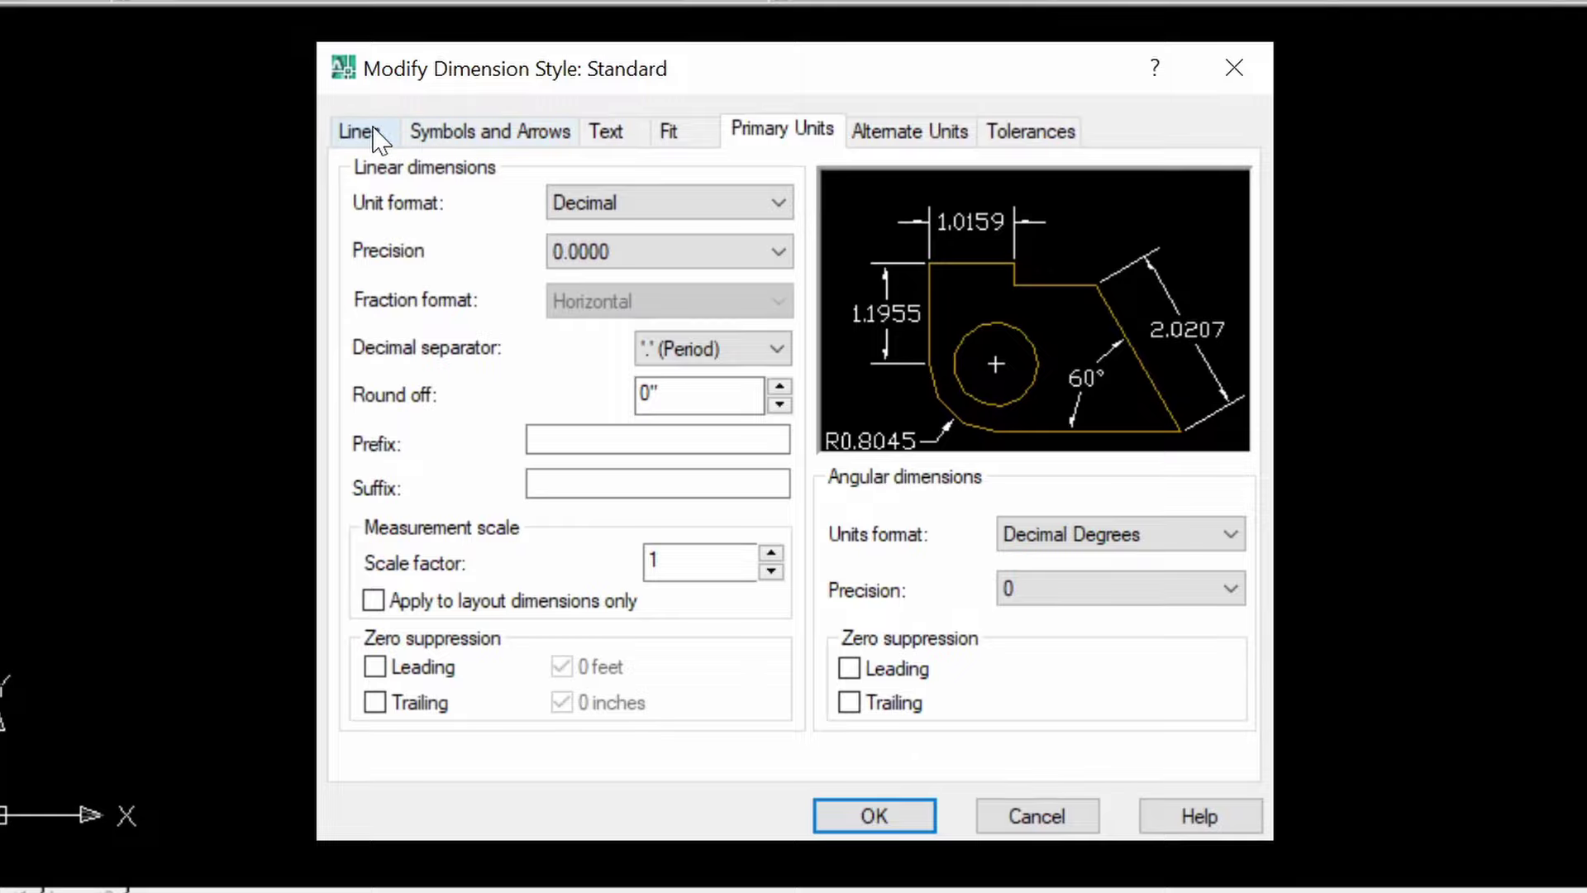
pyautogui.click(461, 139)
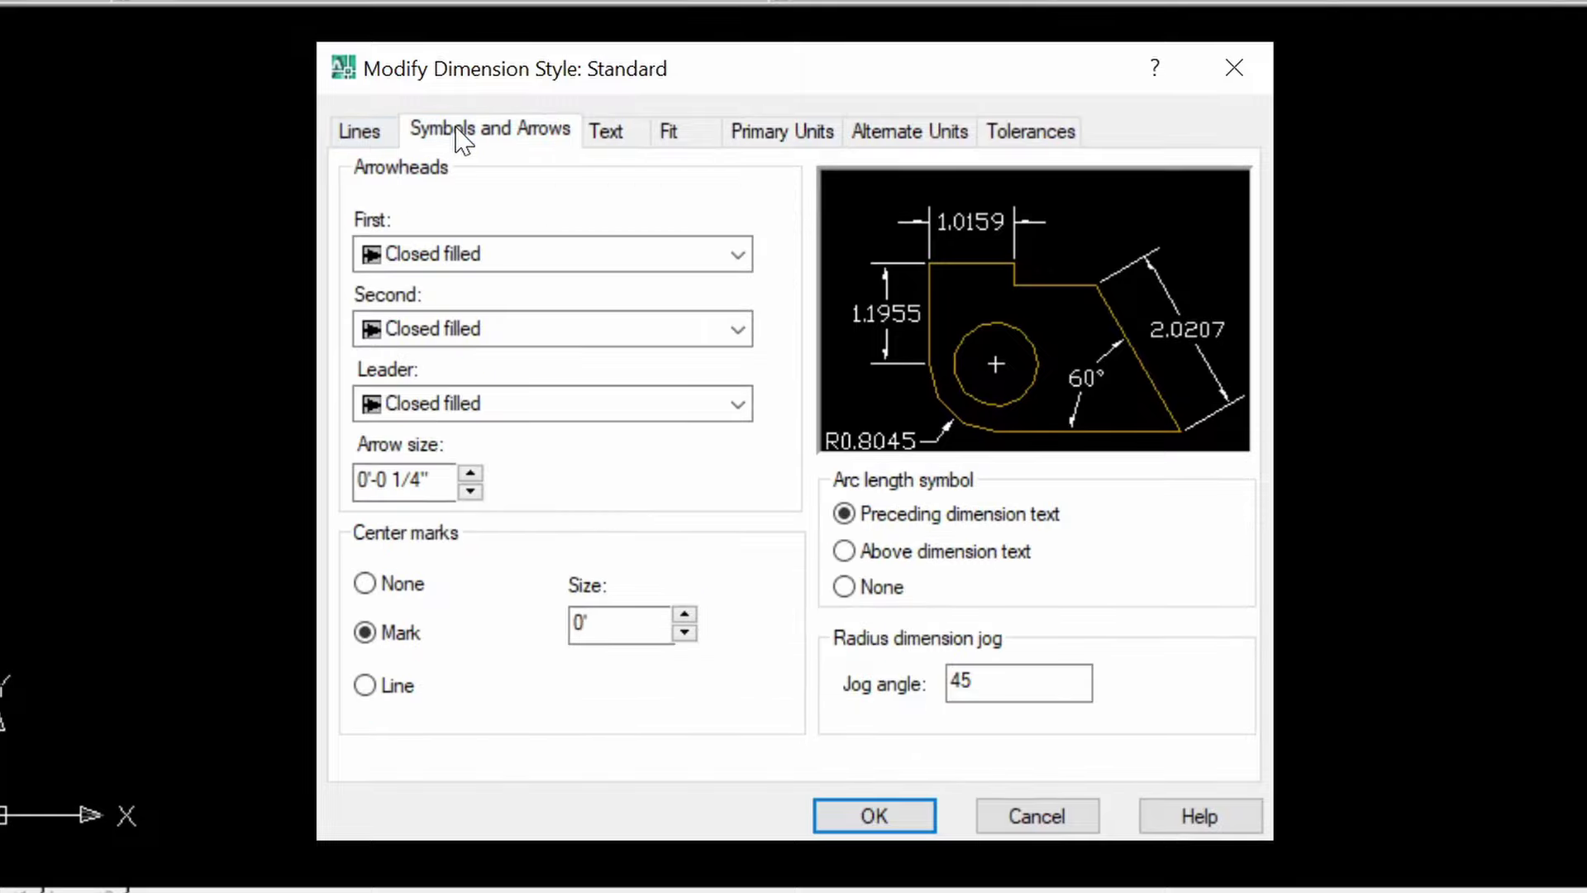
pyautogui.moveTo(434, 480); pyautogui.dragTo(358, 479)
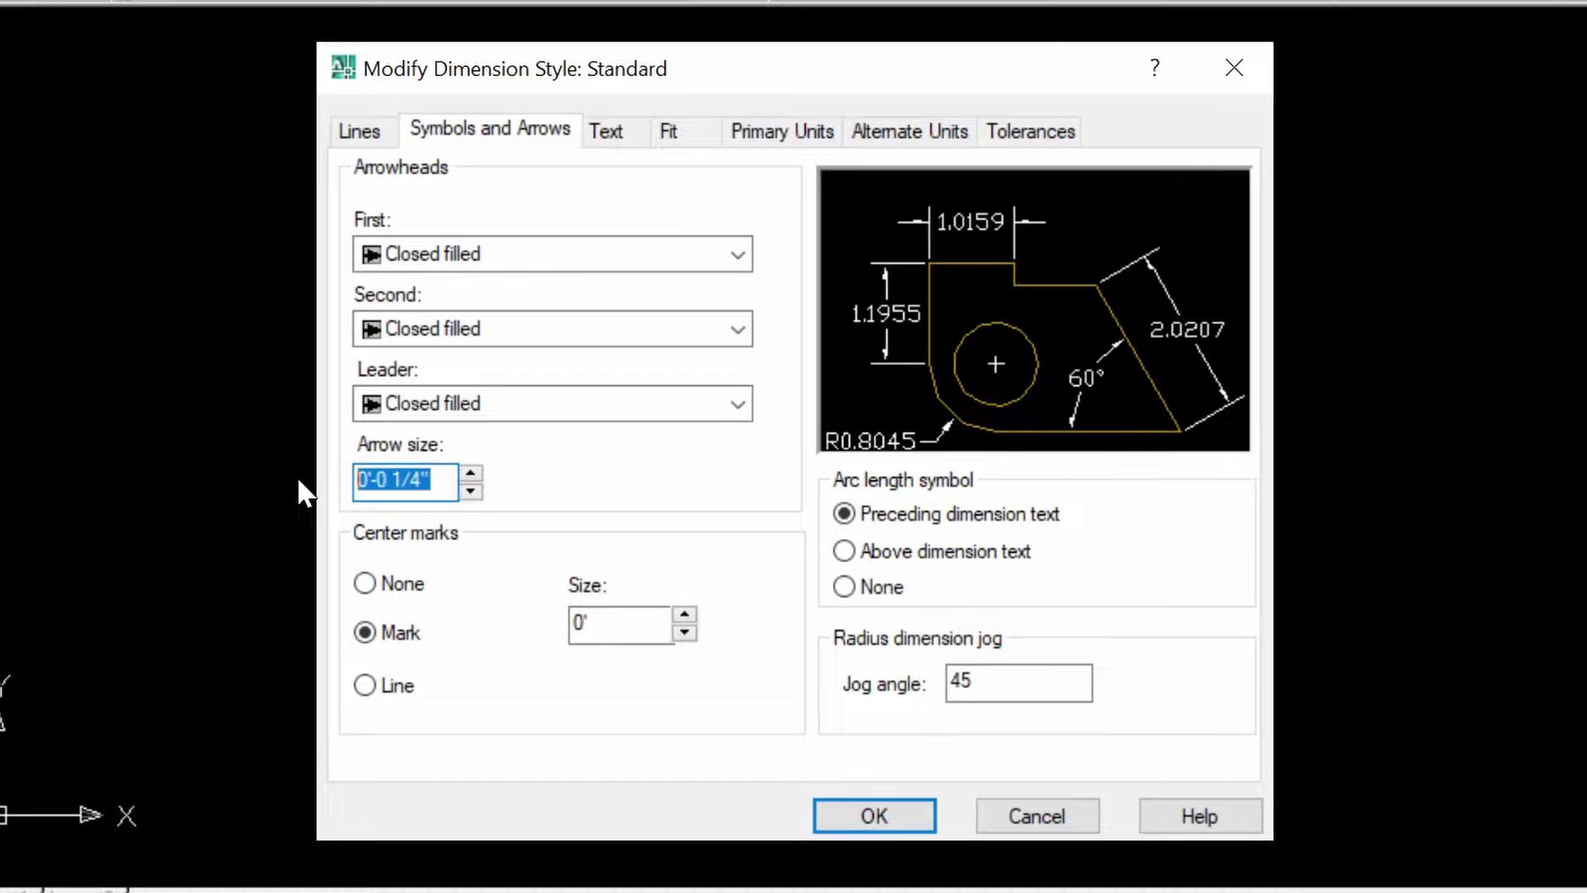
pyautogui.write('2.')
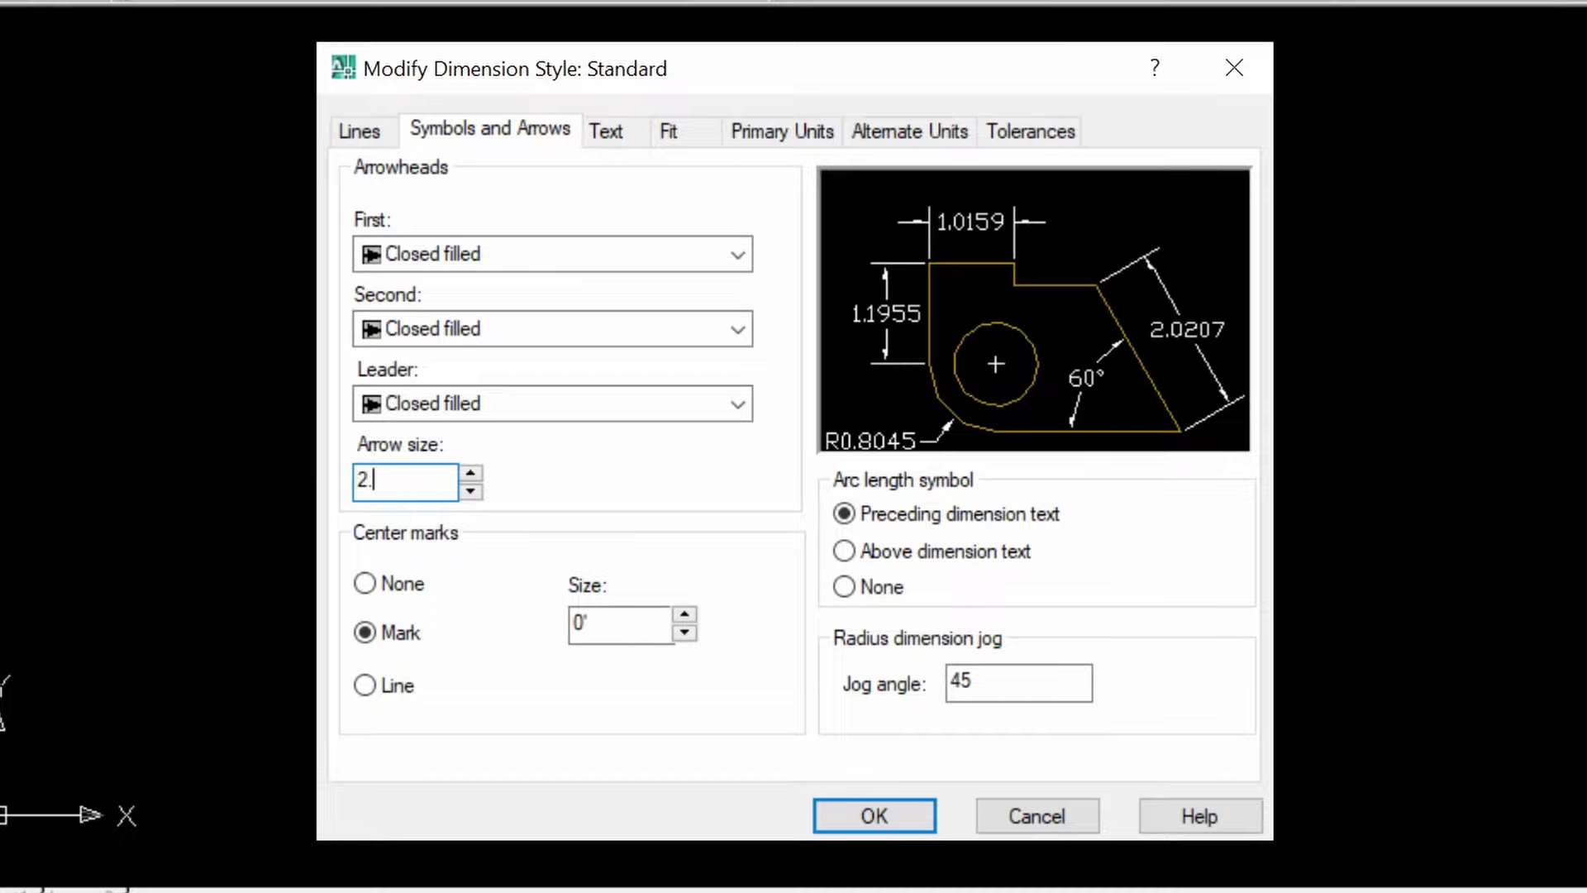
pyautogui.write("5'")
# Step: Set the dimension text height to 9' with ISO standard text alignment
pyautogui.click(616, 128)
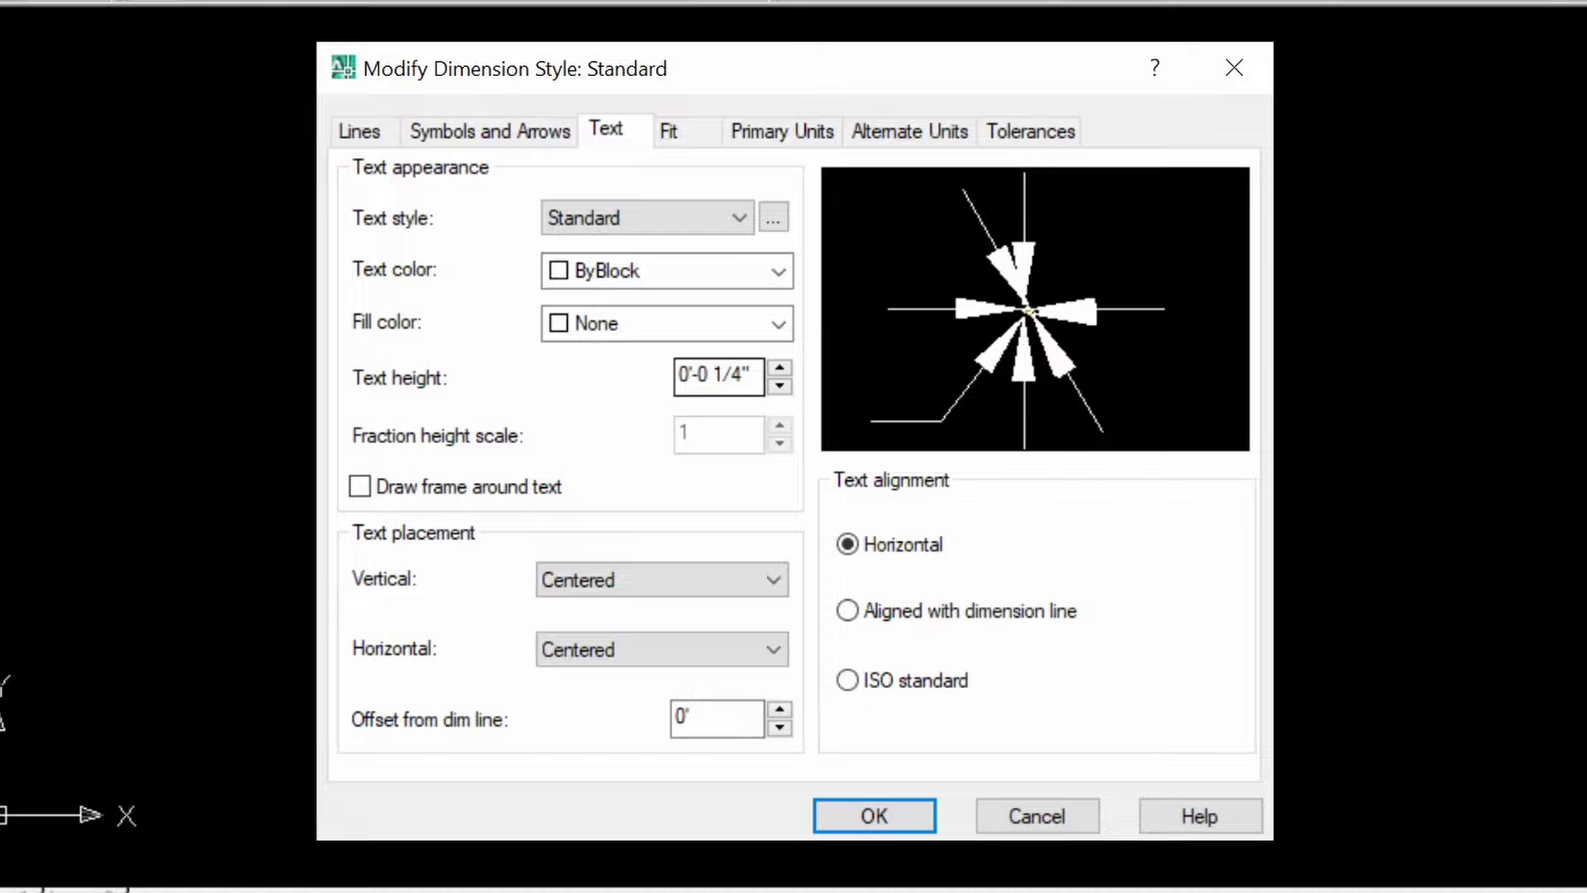
pyautogui.moveTo(752, 375); pyautogui.dragTo(677, 375)
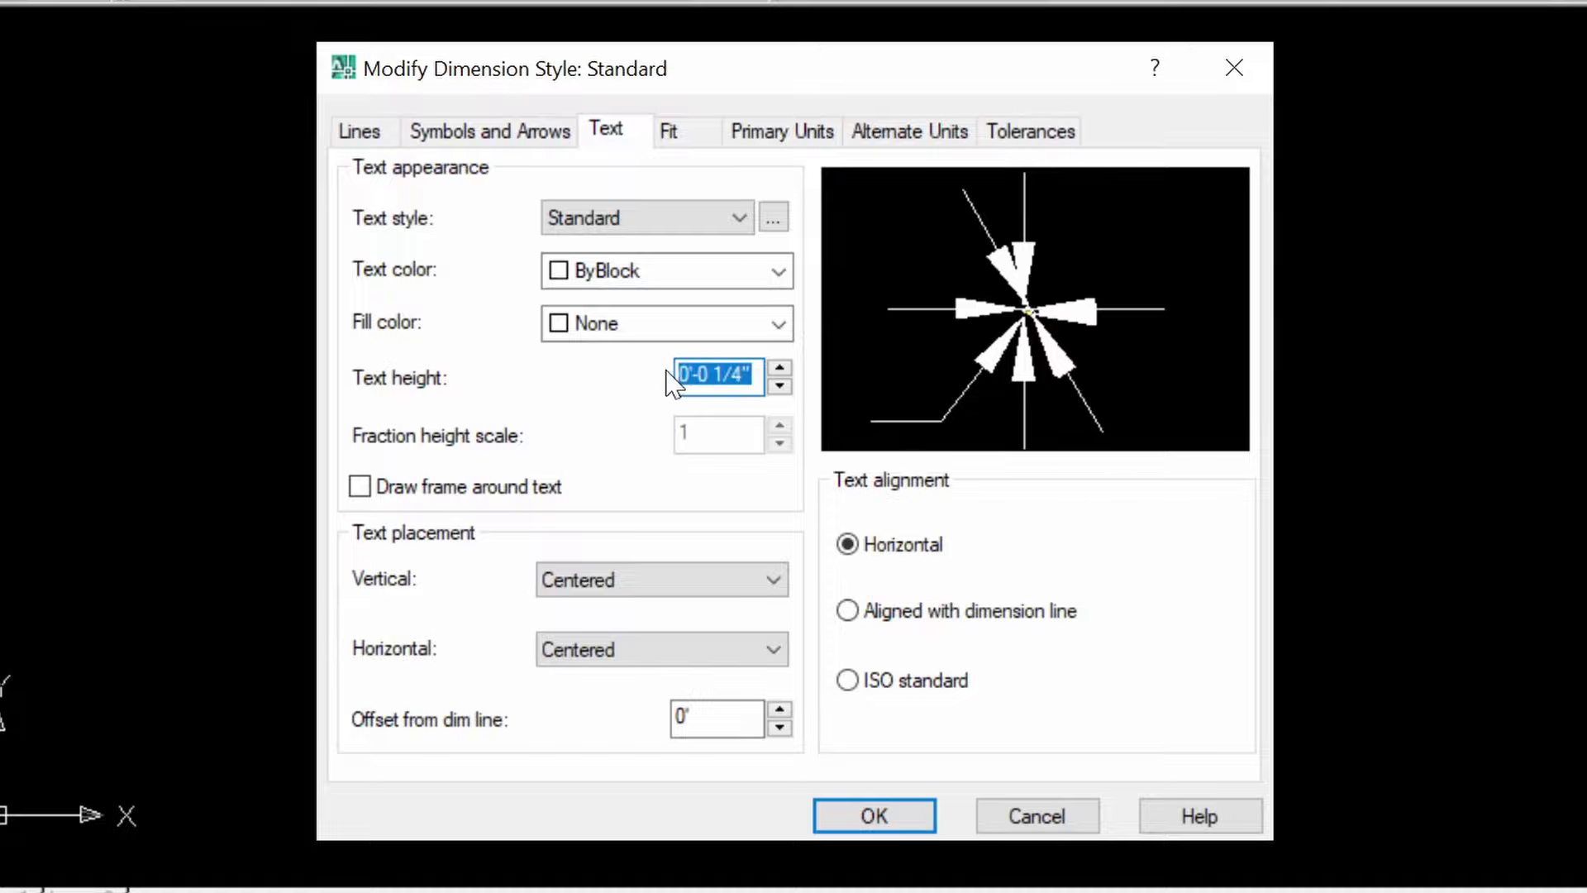
pyautogui.write('9')
pyautogui.write("'")
pyautogui.click(849, 686)
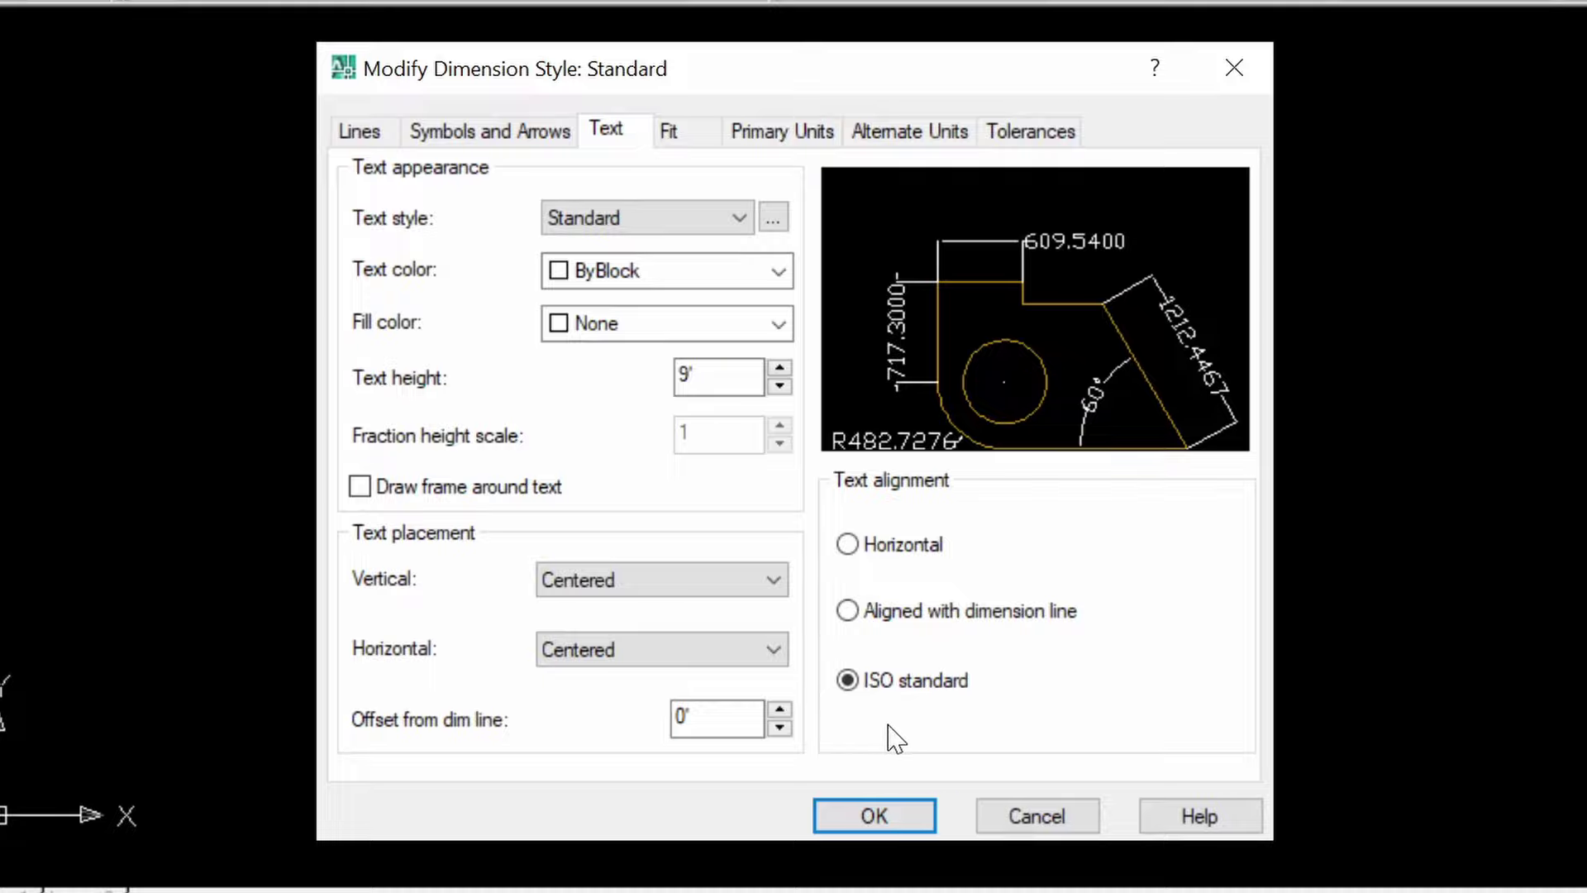
# Step: Make primary dimension units Architectural at whole-inch precision, then close the Dimension Style Manager
pyautogui.click(771, 150)
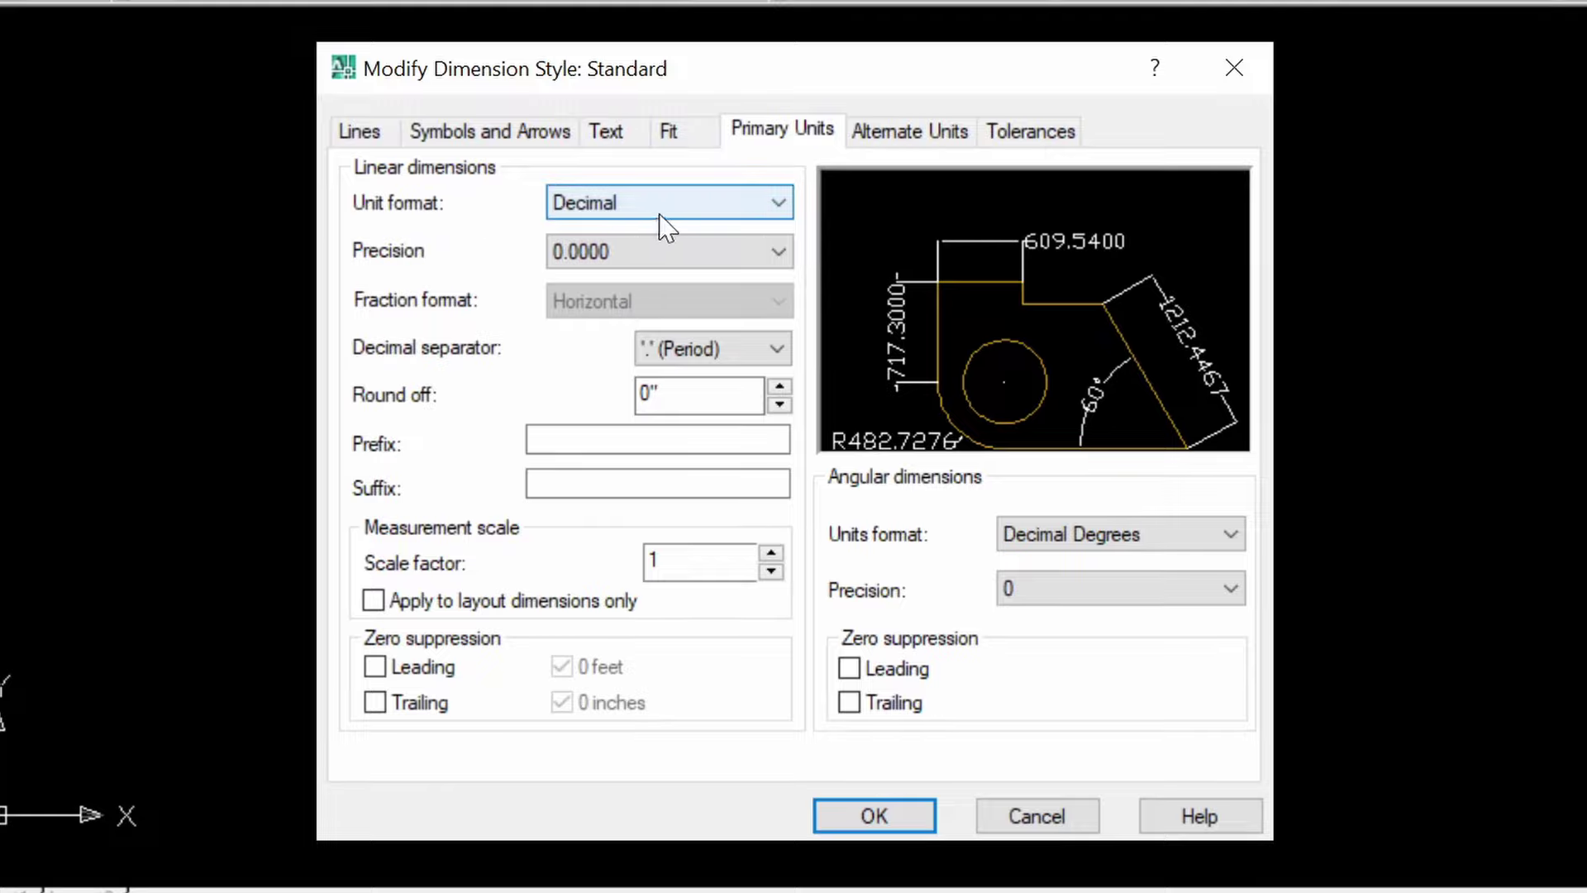
pyautogui.click(777, 207)
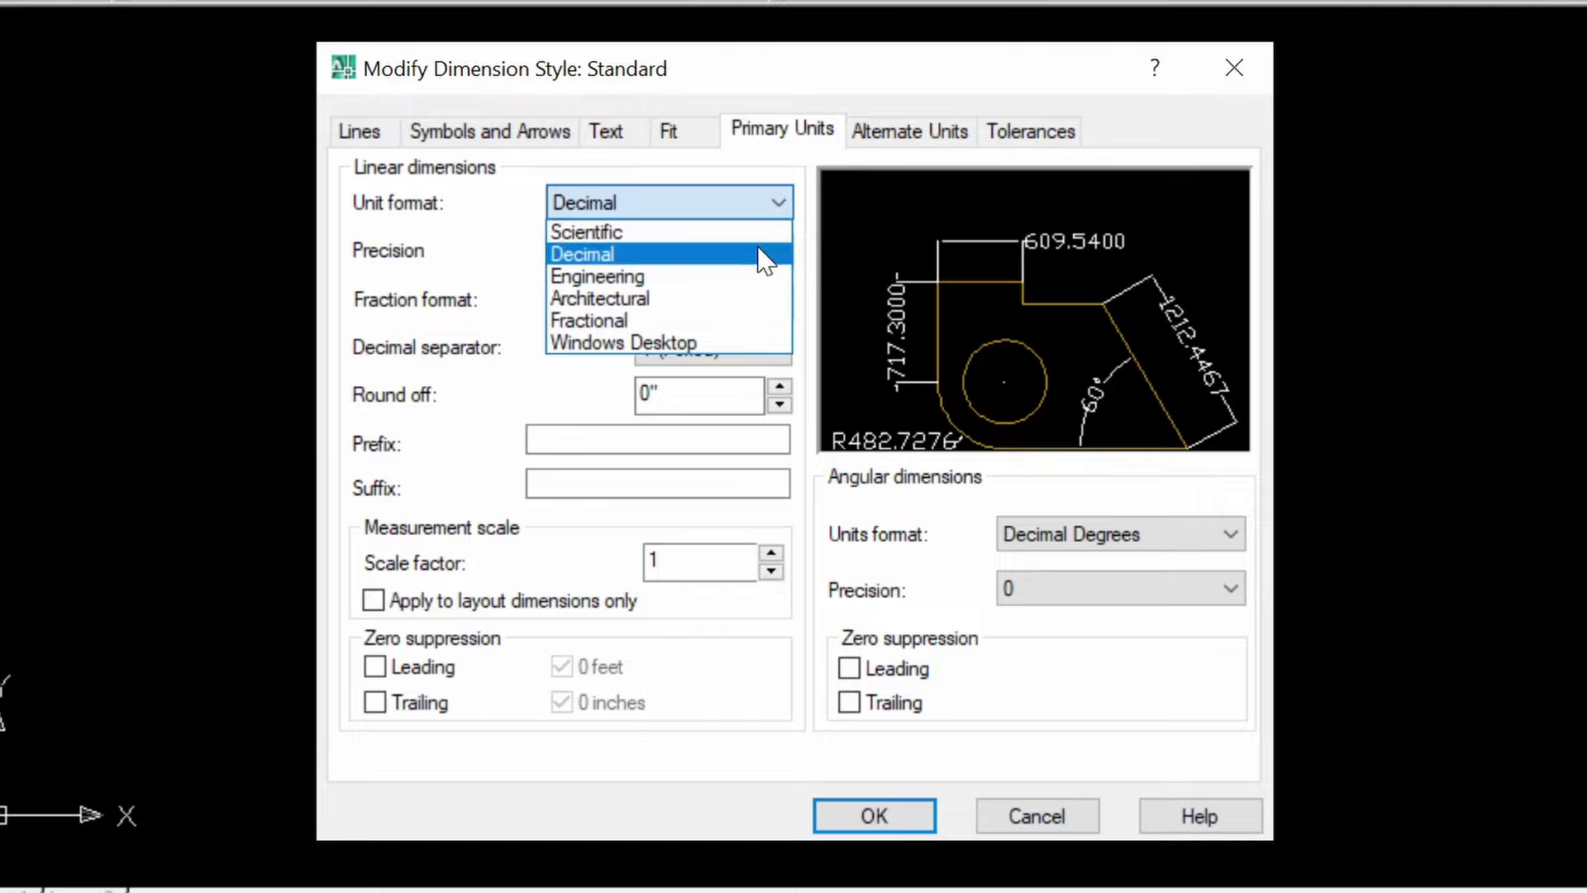
pyautogui.click(661, 297)
pyautogui.click(698, 256)
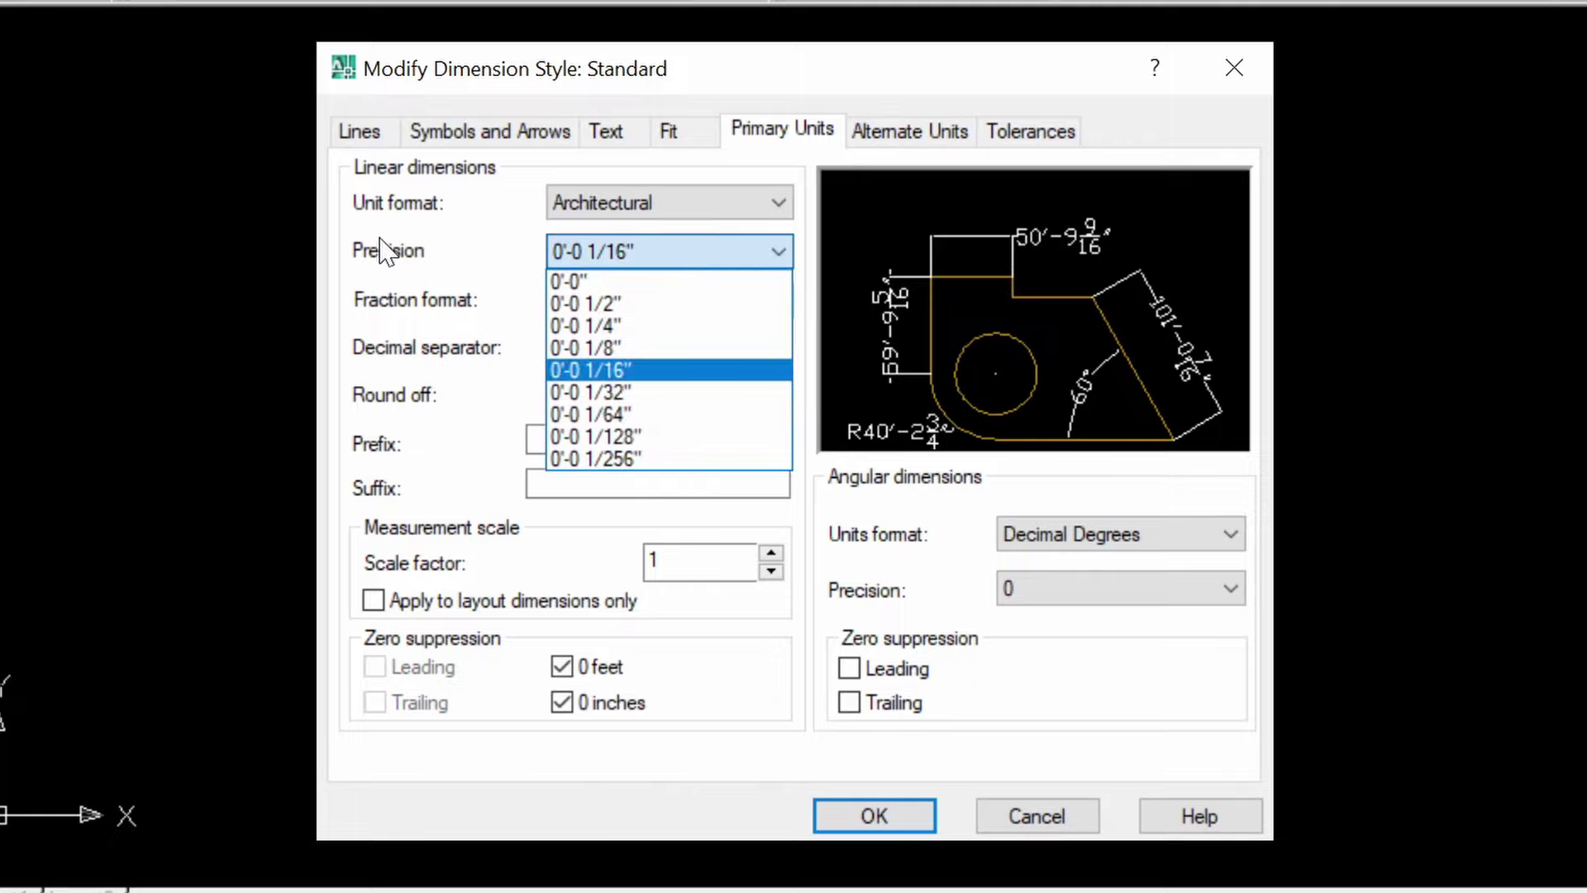
pyautogui.click(590, 282)
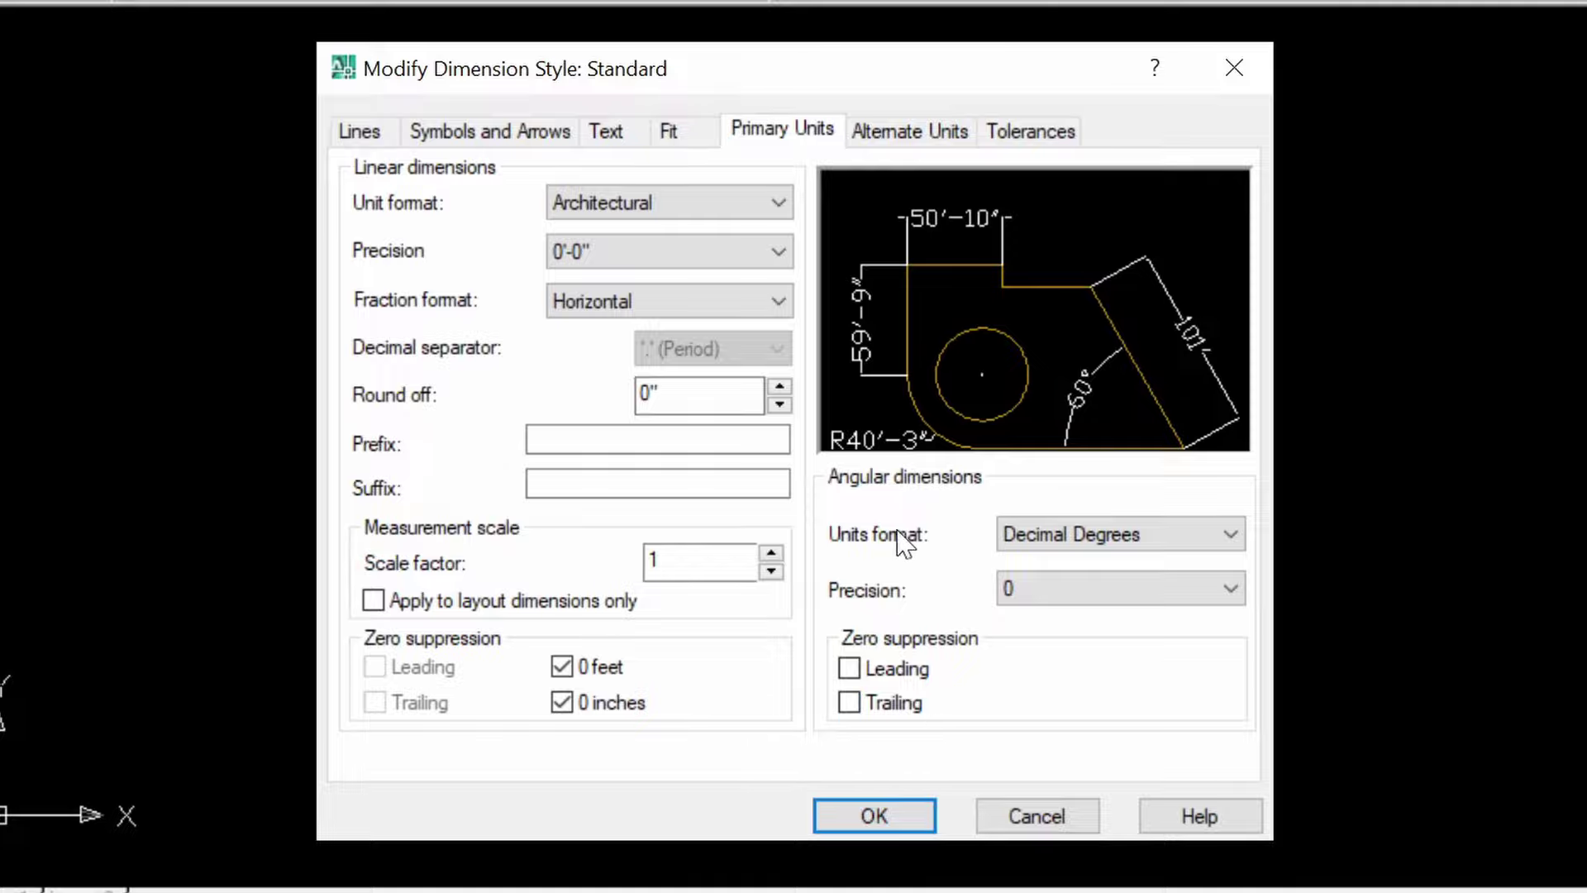
pyautogui.click(874, 815)
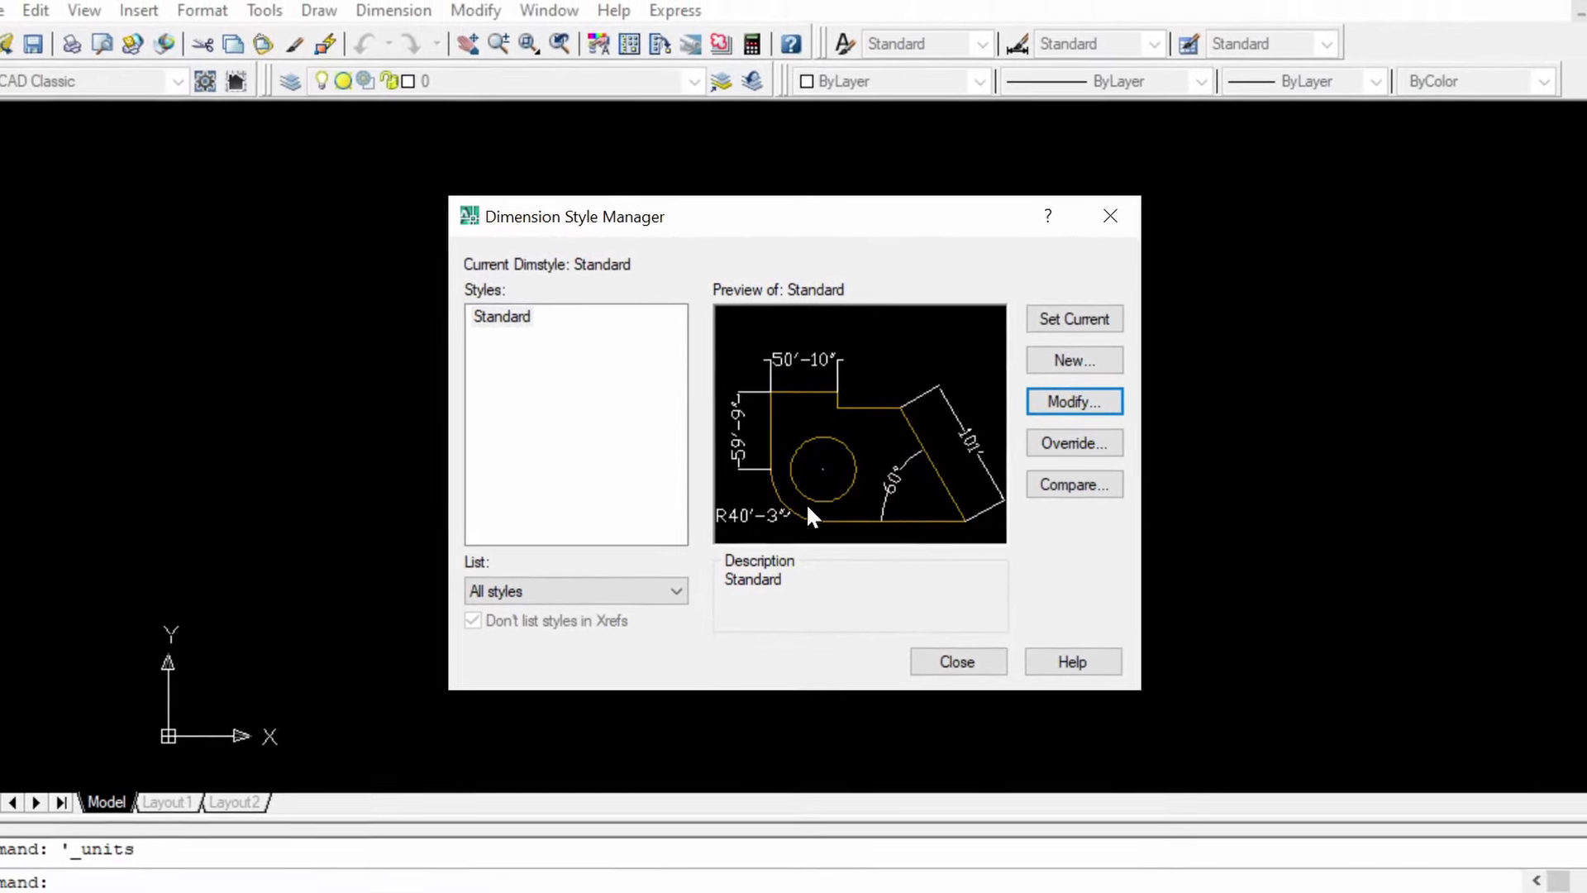
pyautogui.click(933, 649)
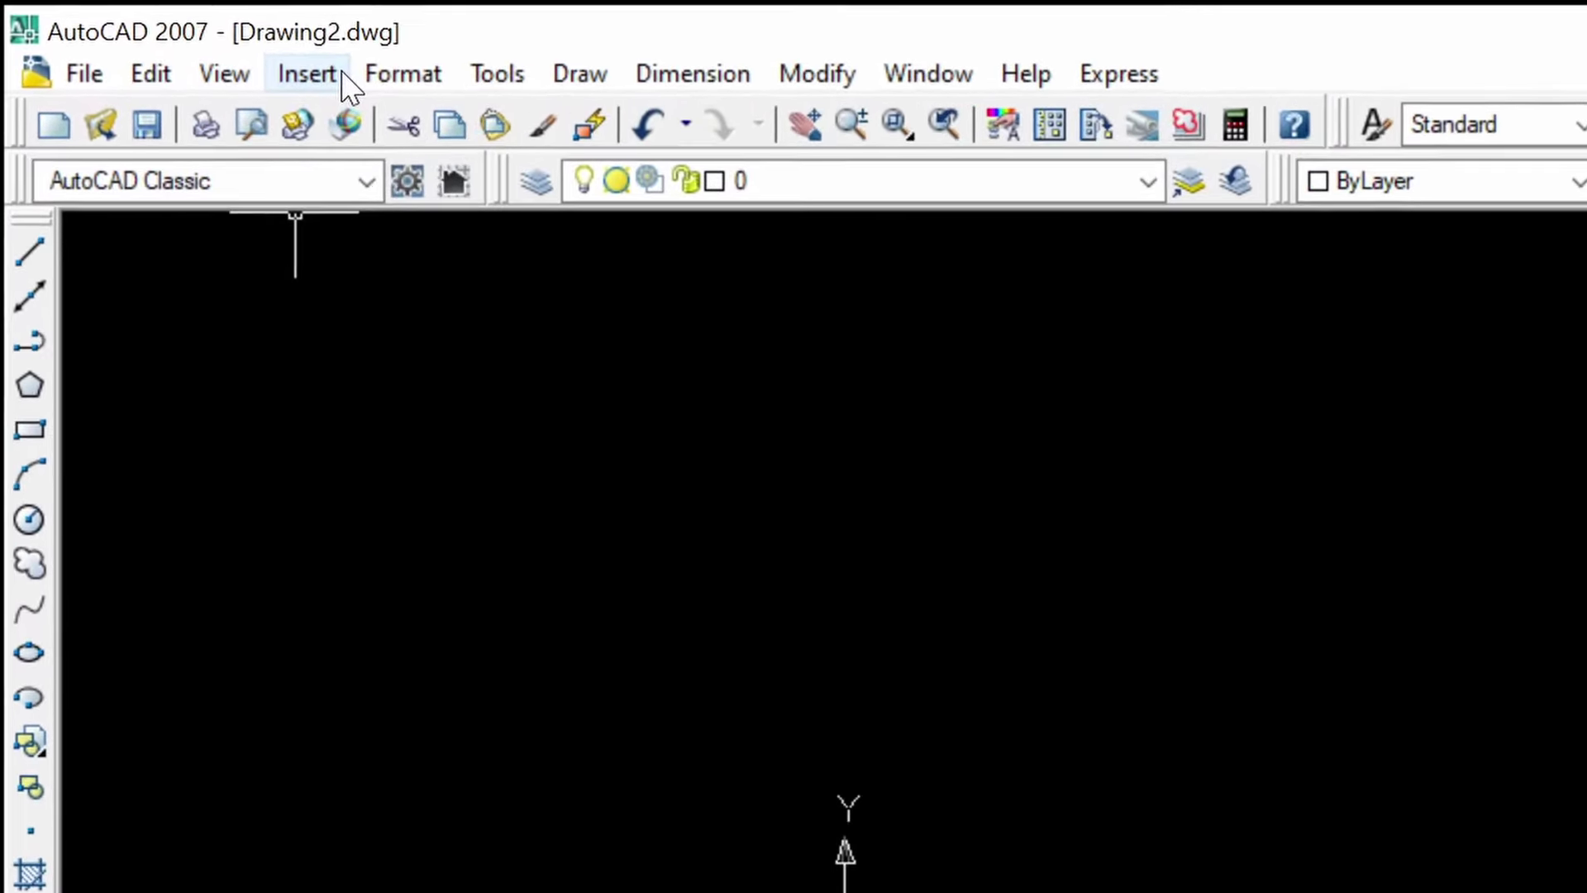
pyautogui.click(300, 67)
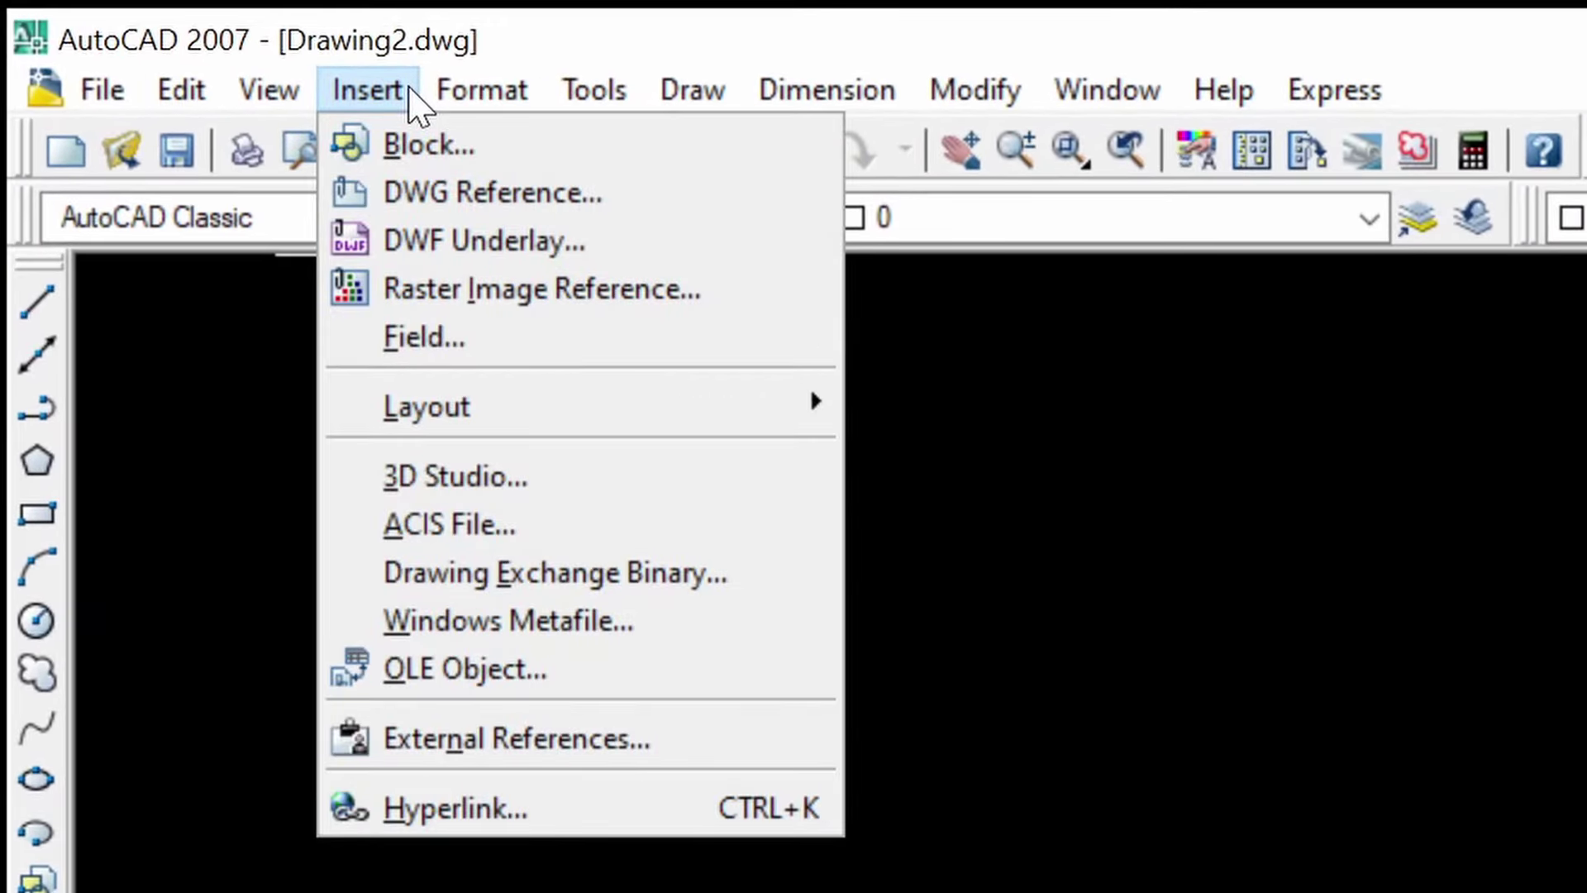
pyautogui.click(411, 92)
pyautogui.click(351, 93)
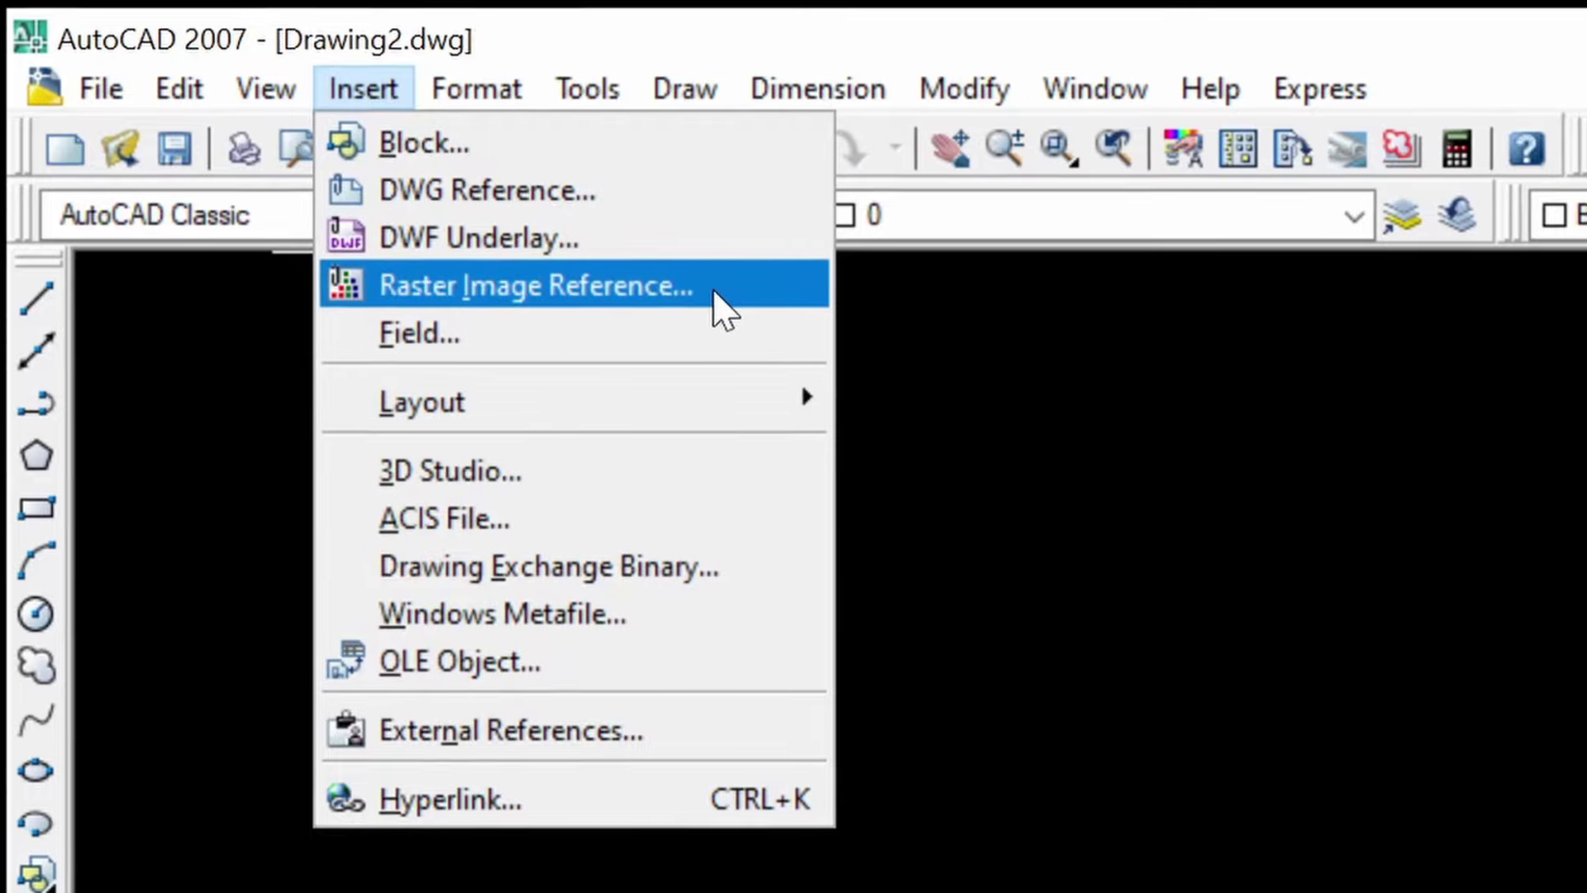
pyautogui.click(722, 296)
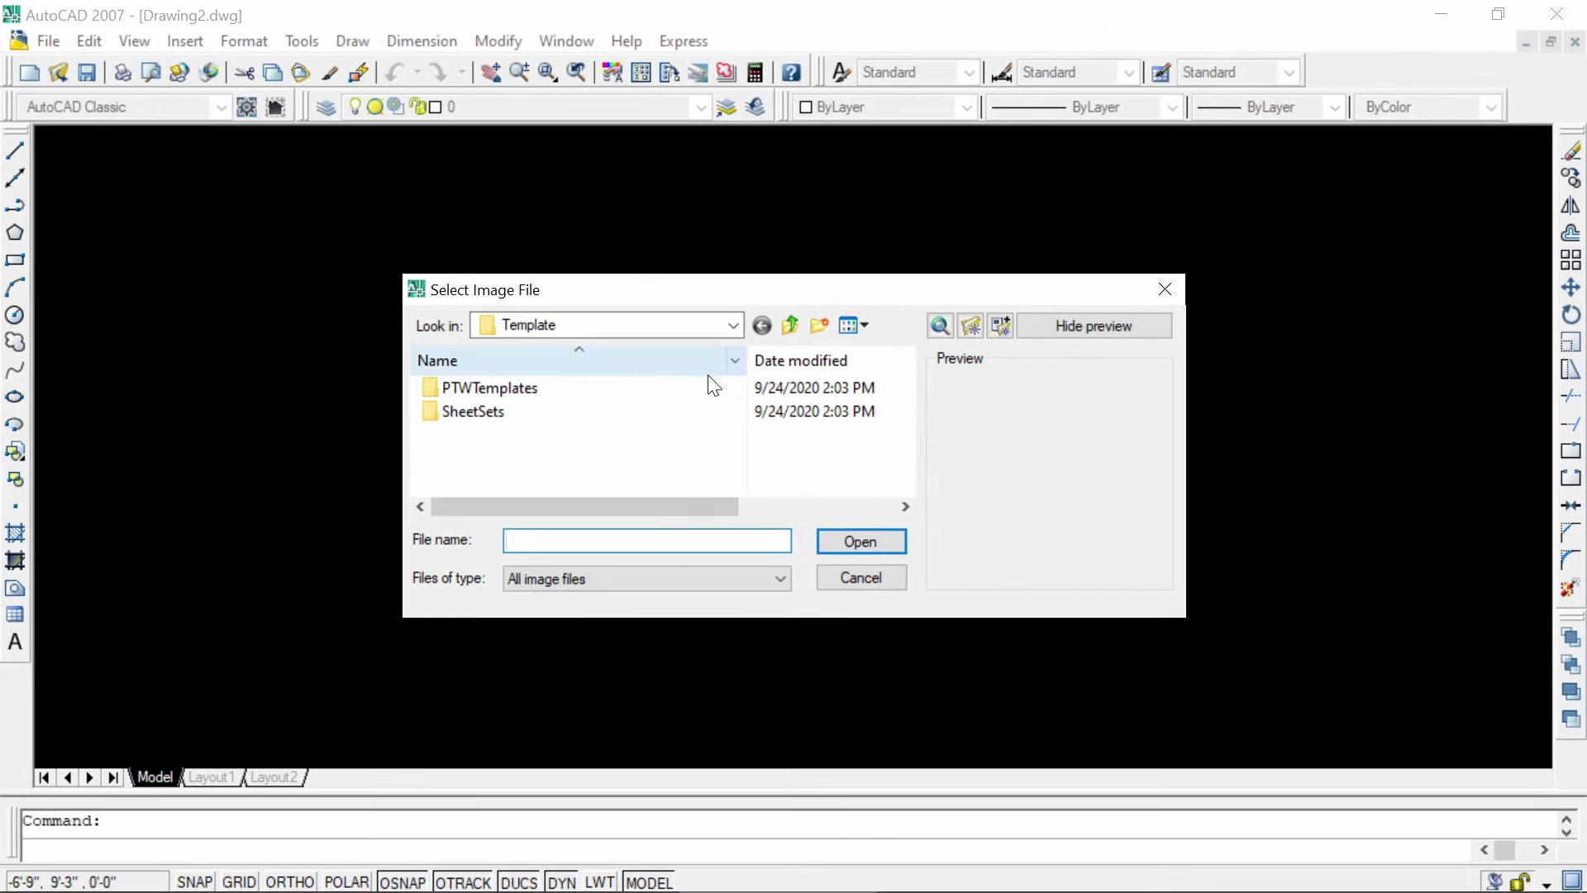
pyautogui.click(732, 324)
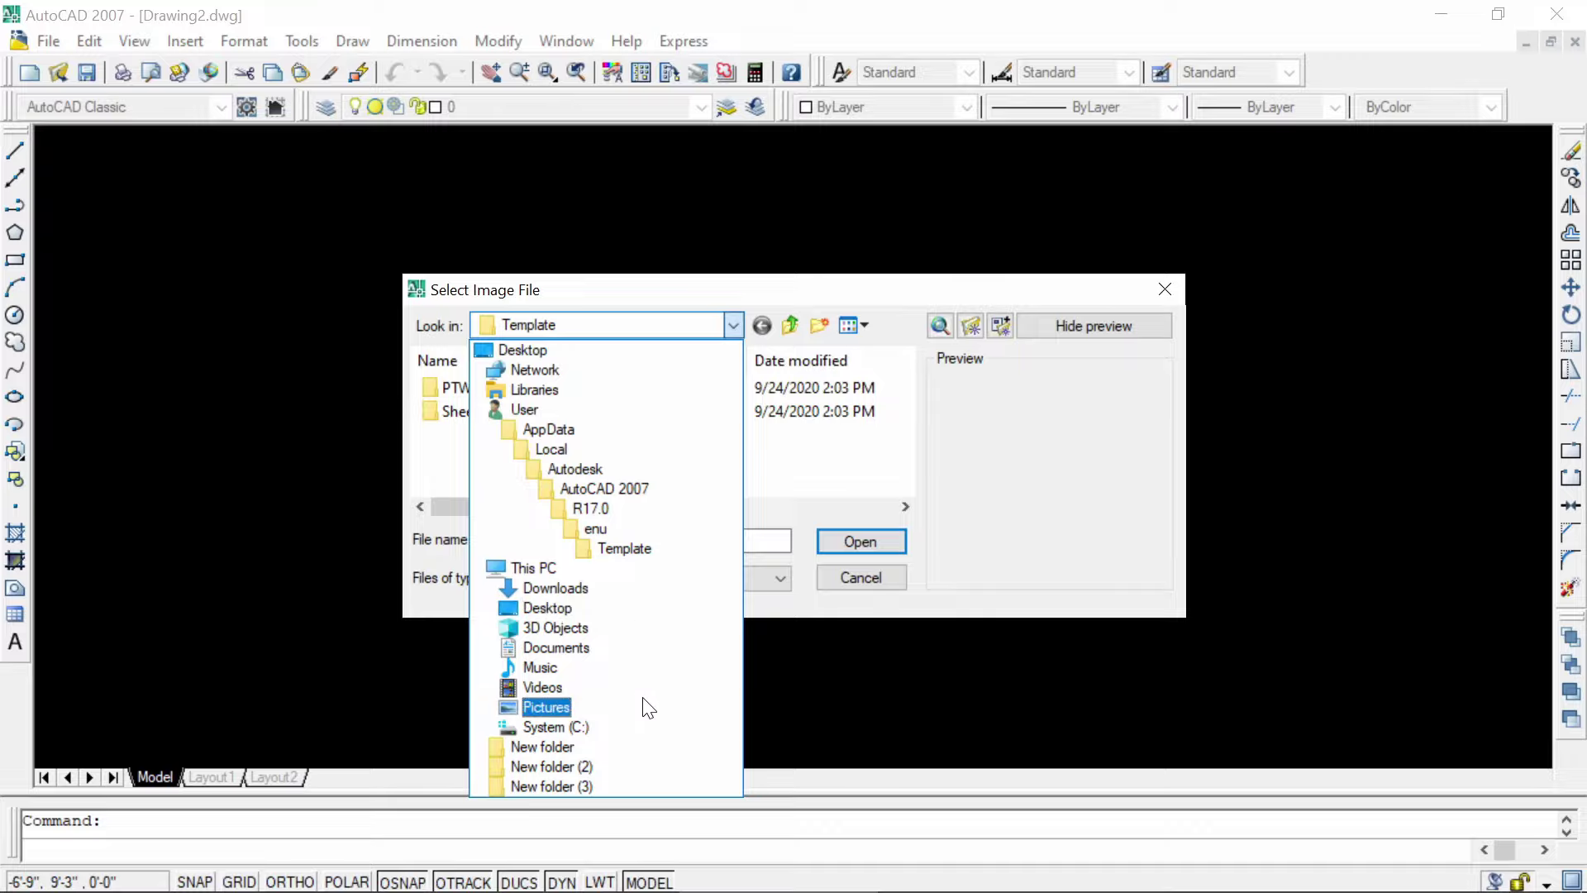
pyautogui.click(527, 610)
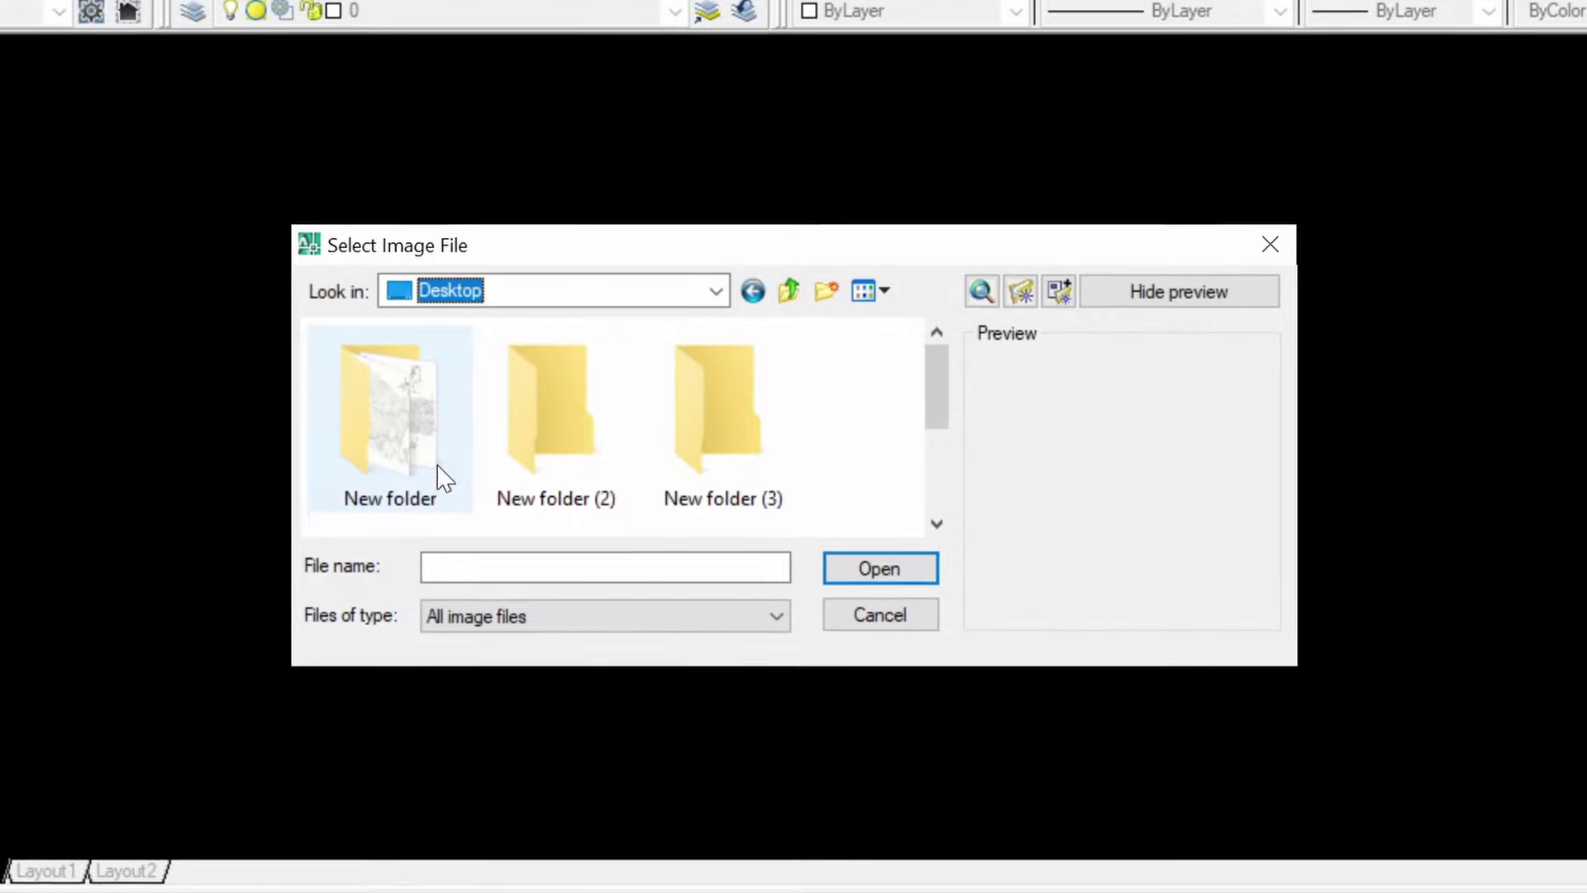
pyautogui.doubleClick(405, 446)
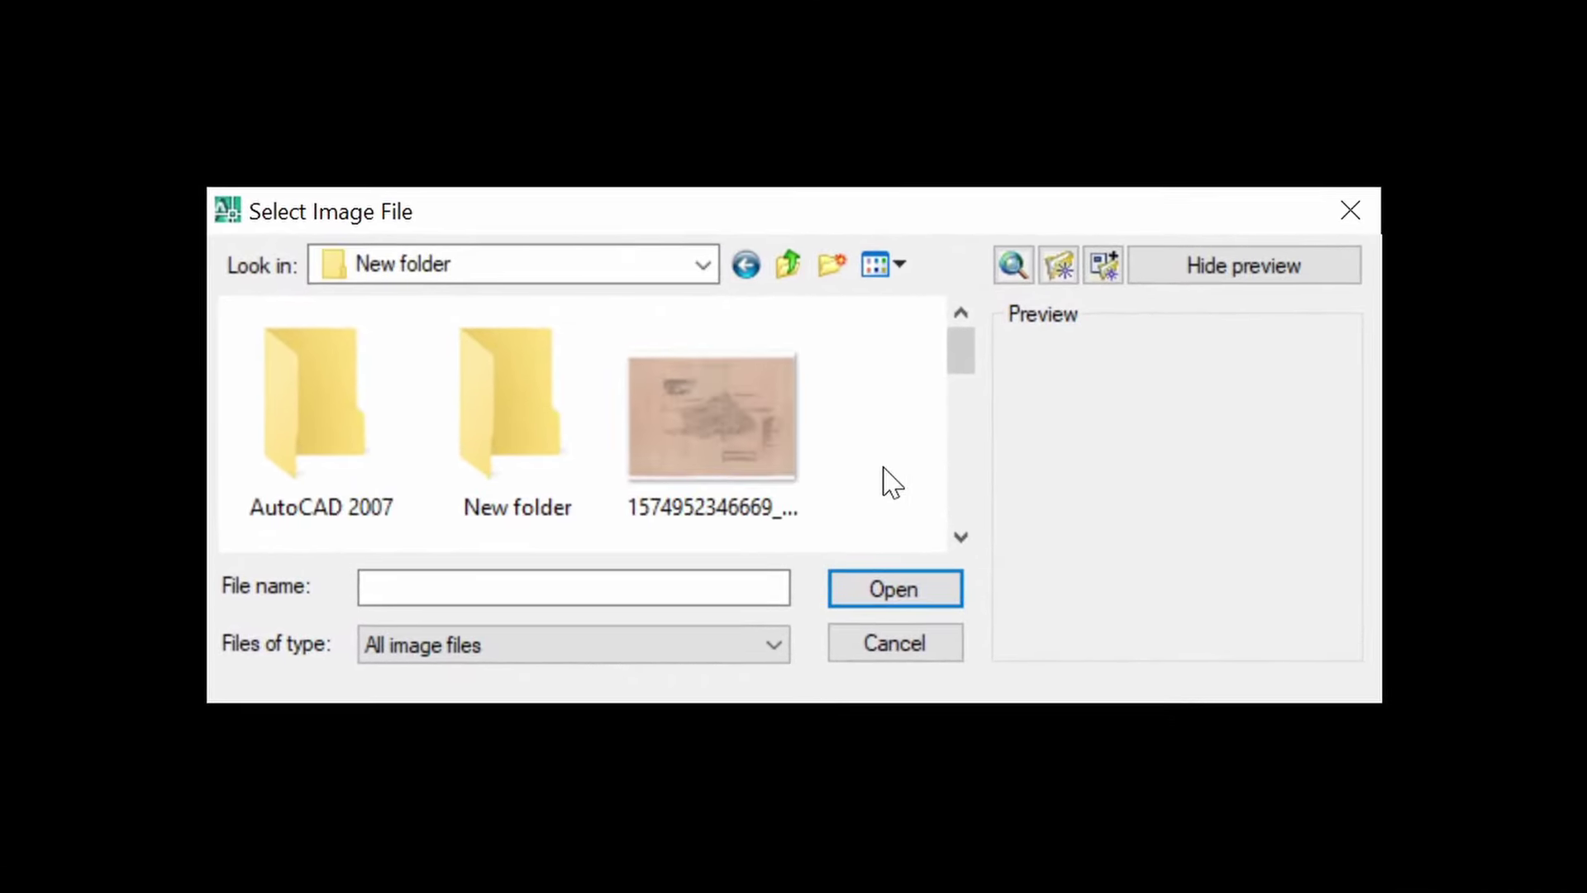
pyautogui.scroll(-3, 890, 481)
pyautogui.scroll(-2, 891, 481)
pyautogui.scroll(2, 891, 481)
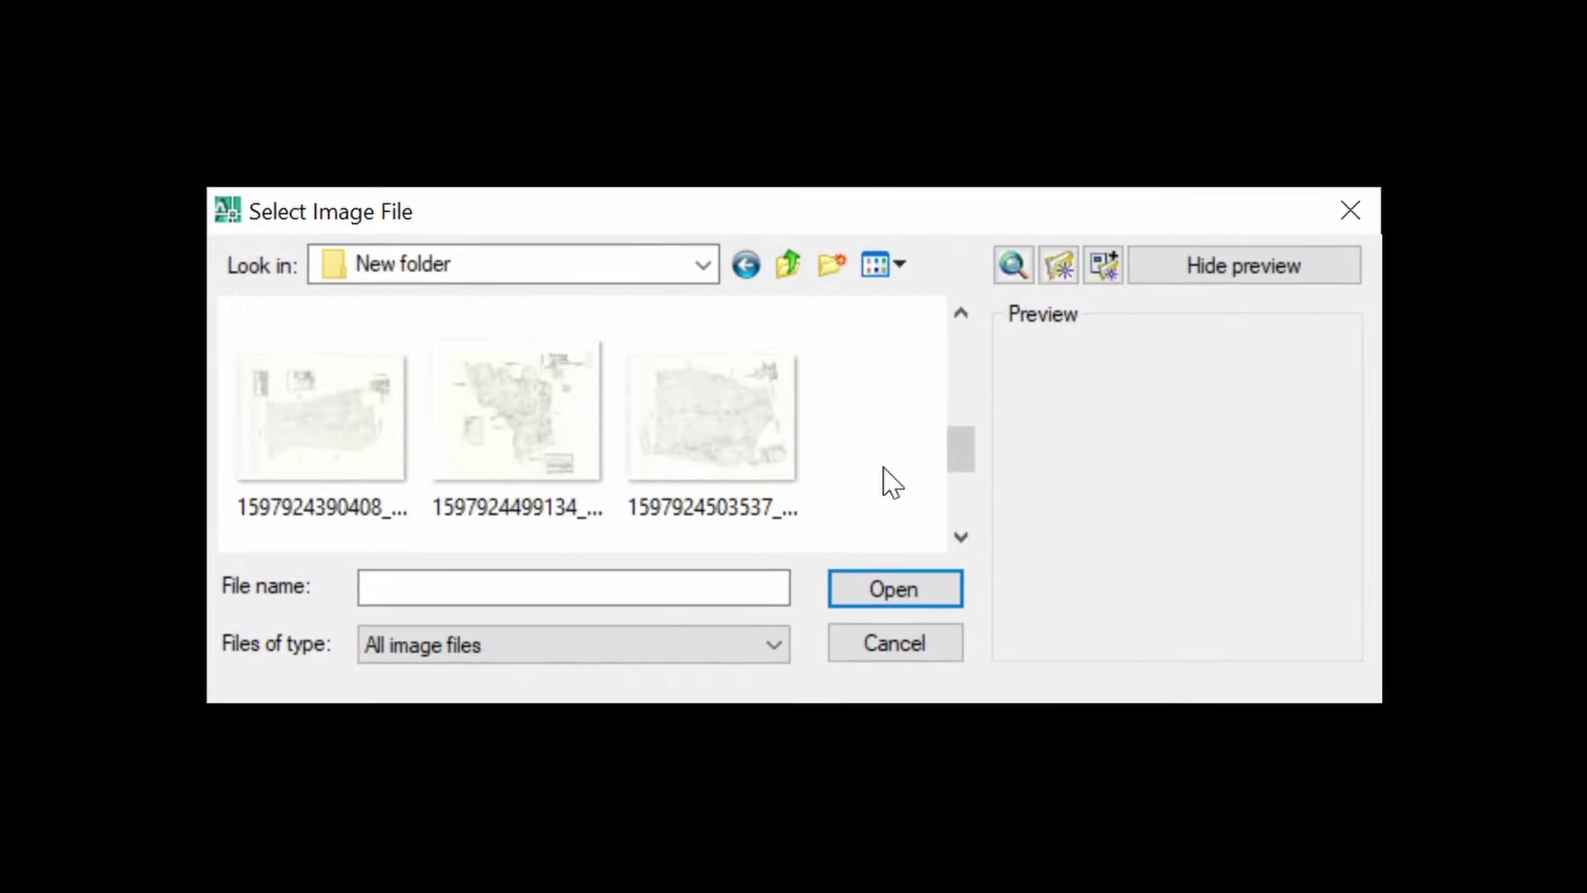
pyautogui.moveTo(517, 415)
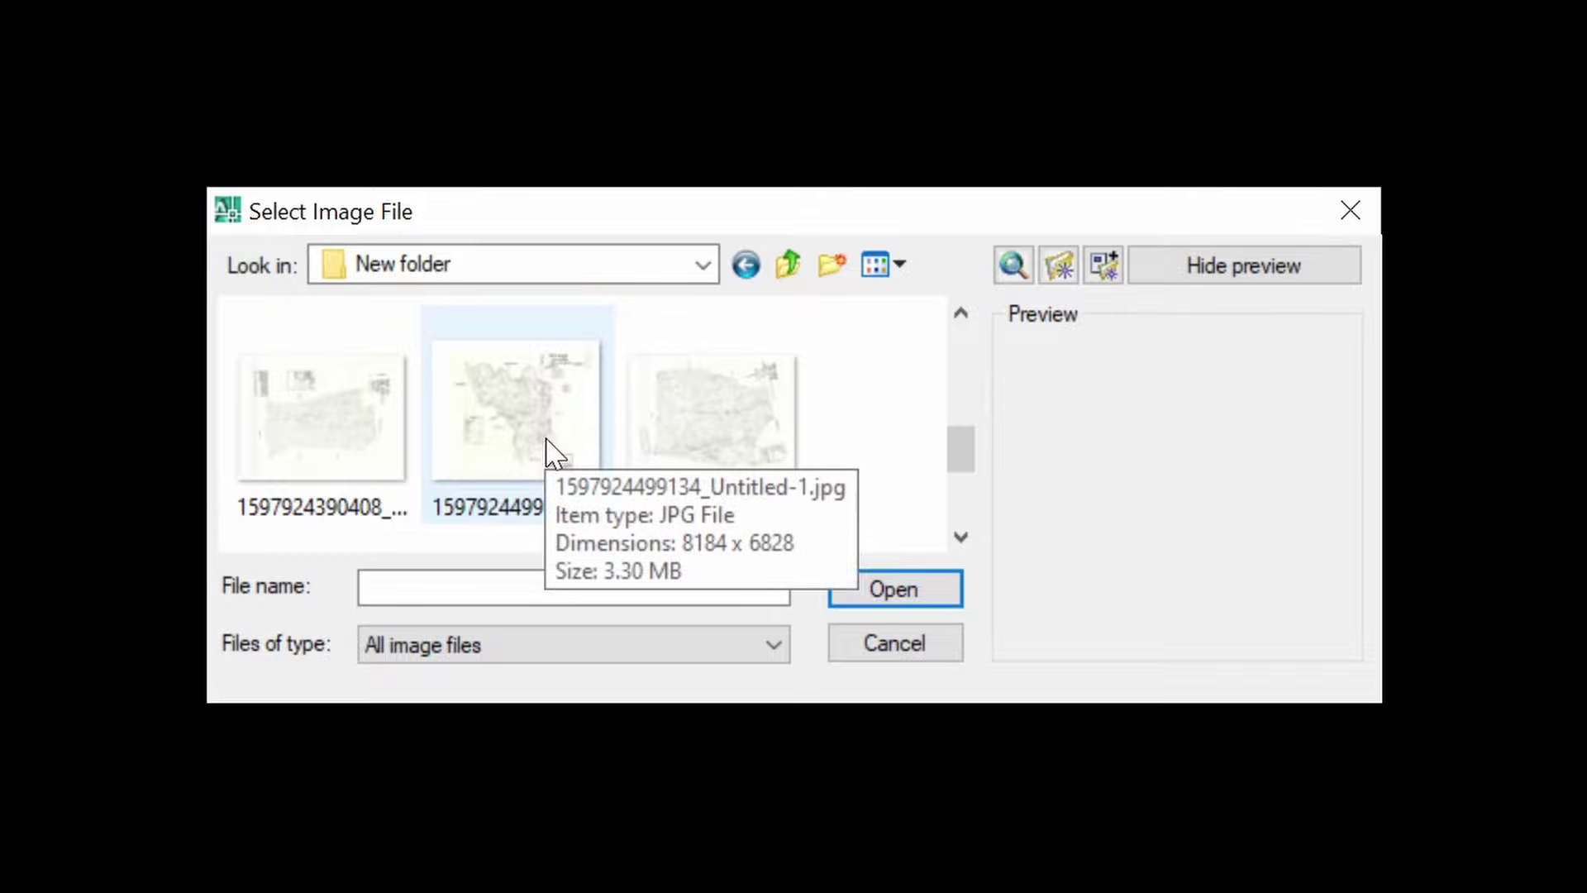
pyautogui.click(547, 442)
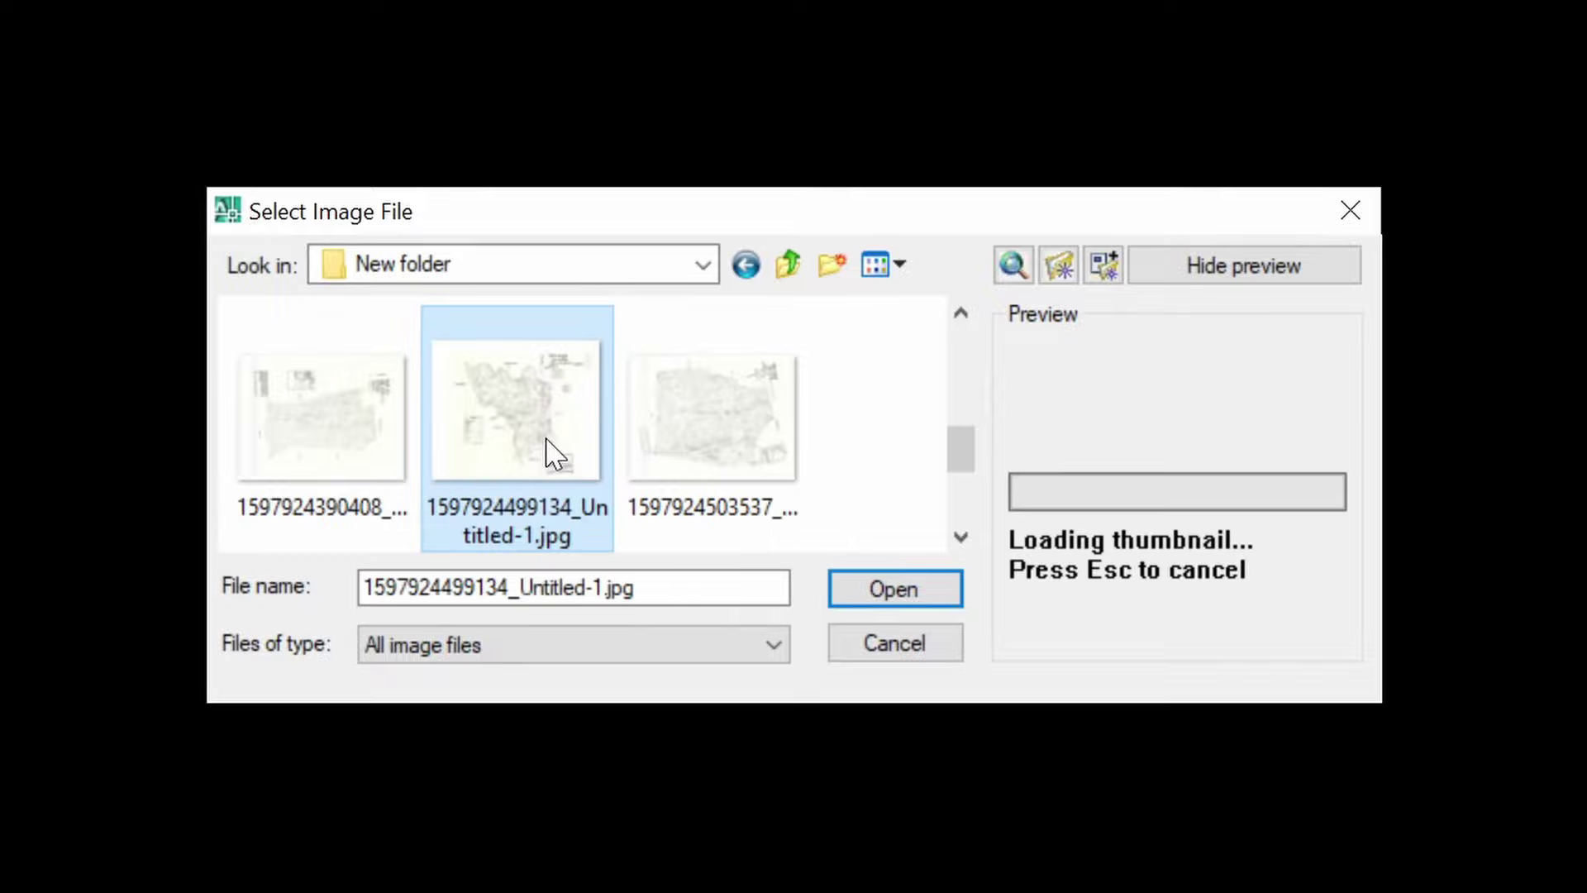
pyautogui.click(904, 582)
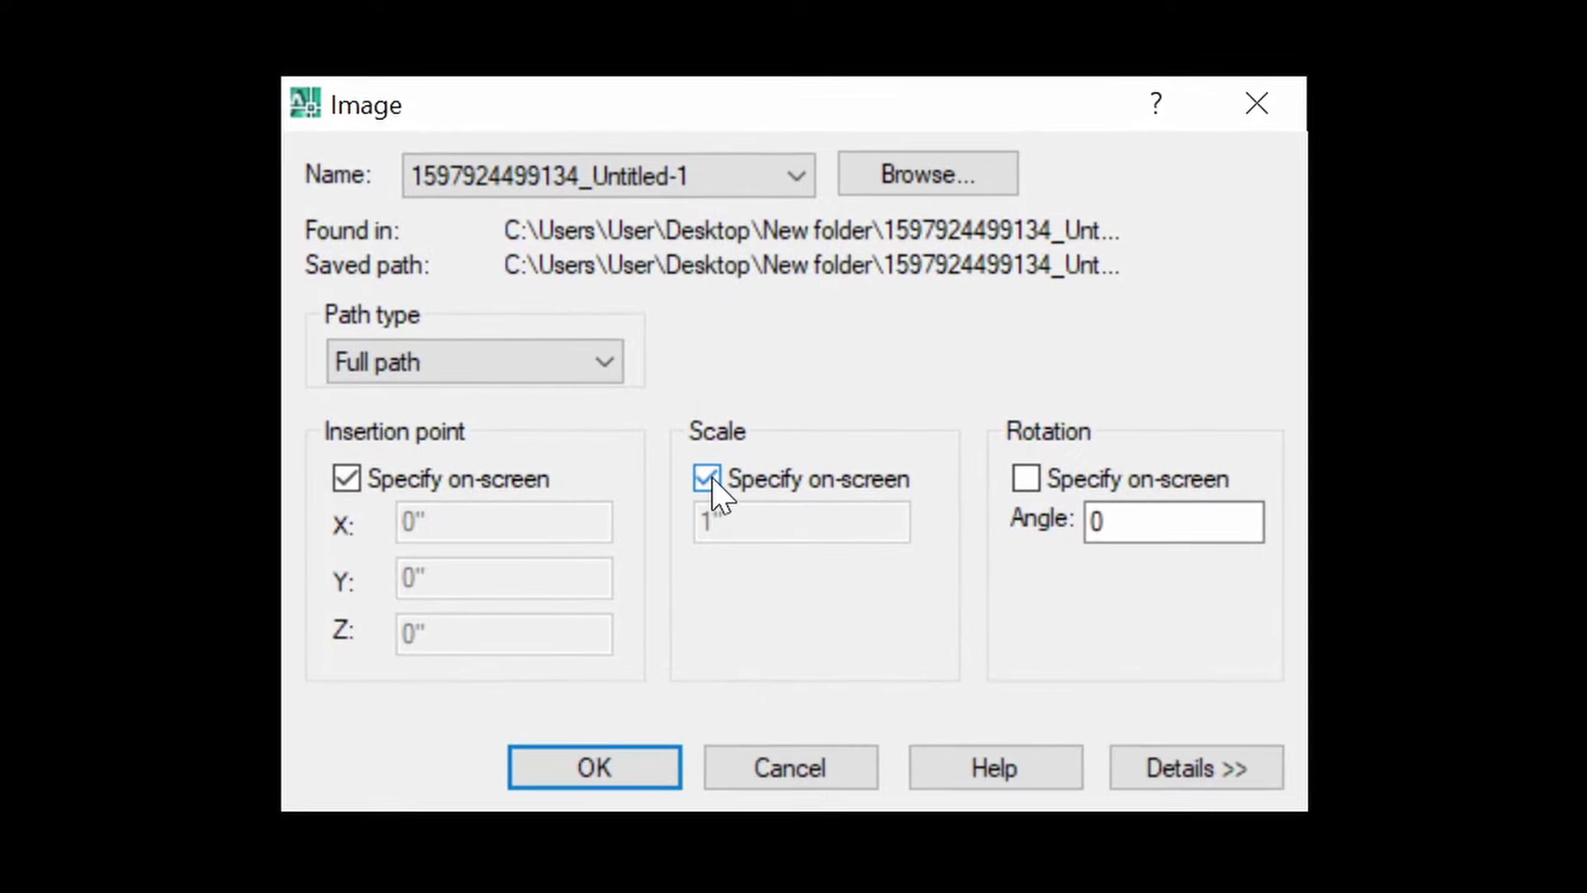
# Step: Fix the image scale at 3960 instead of on-screen and confirm the attach settings
pyautogui.click(711, 481)
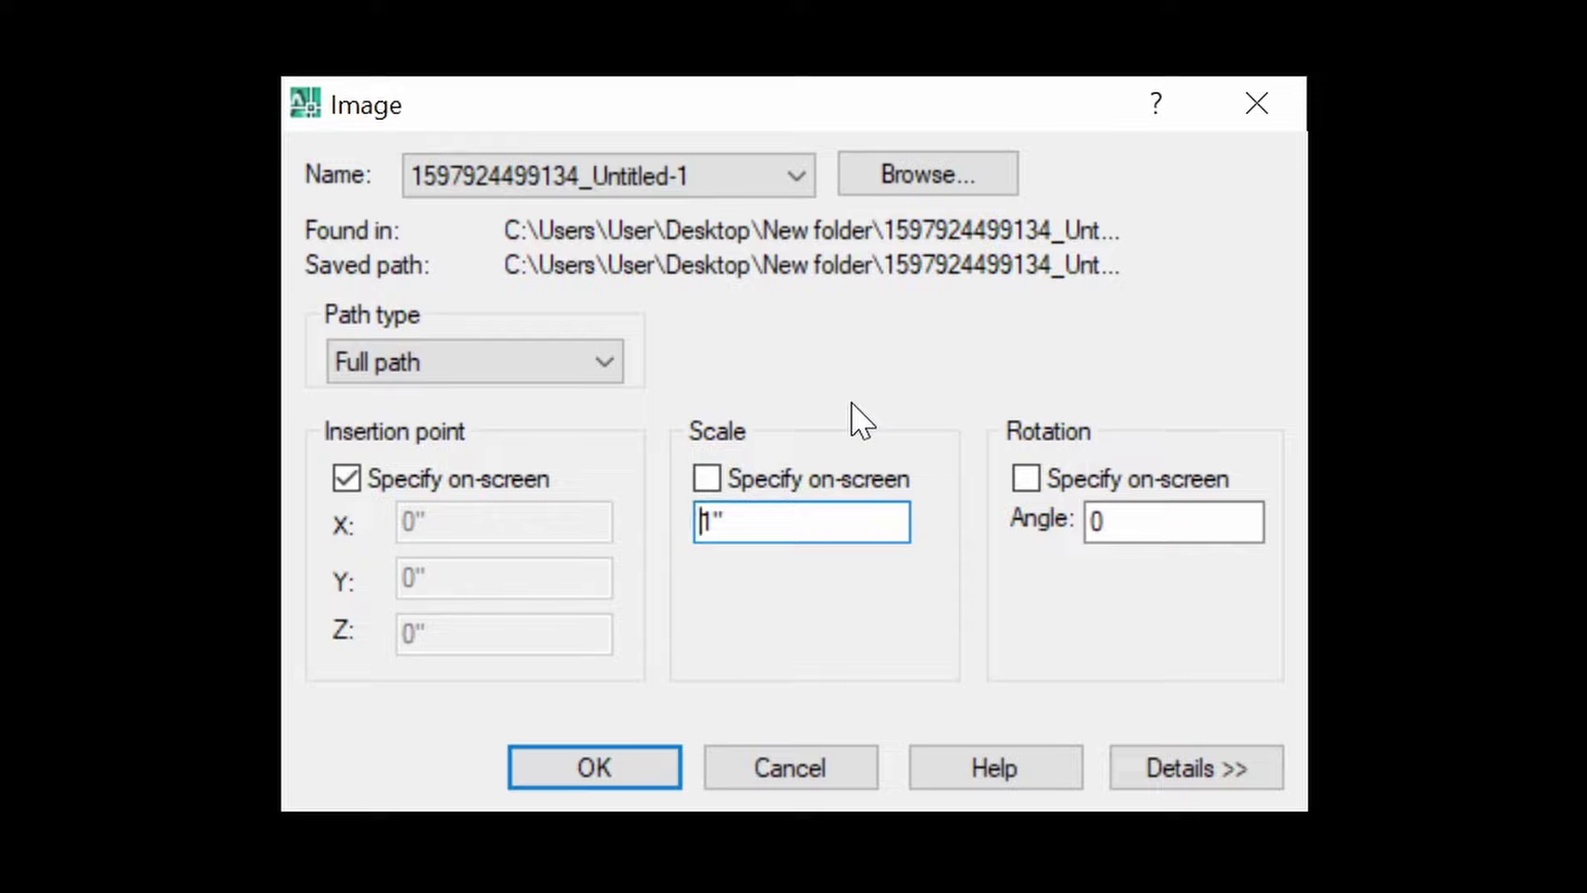
pyautogui.press('Right')
pyautogui.press('BackSpace')
pyautogui.write('39')
pyautogui.write('60')
pyautogui.press('Right')
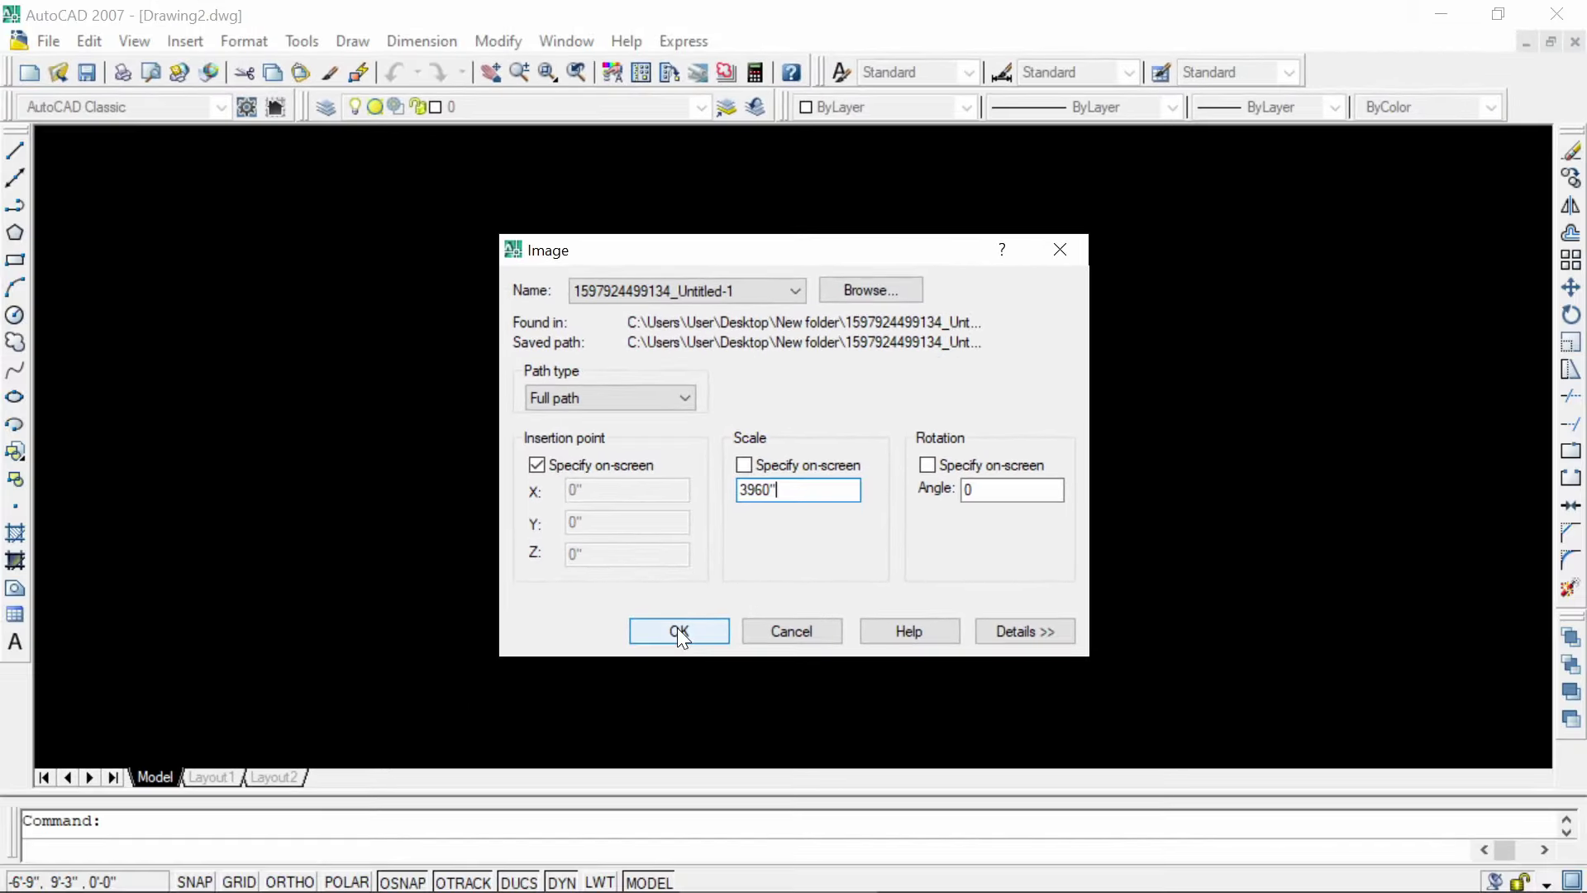
pyautogui.click(668, 646)
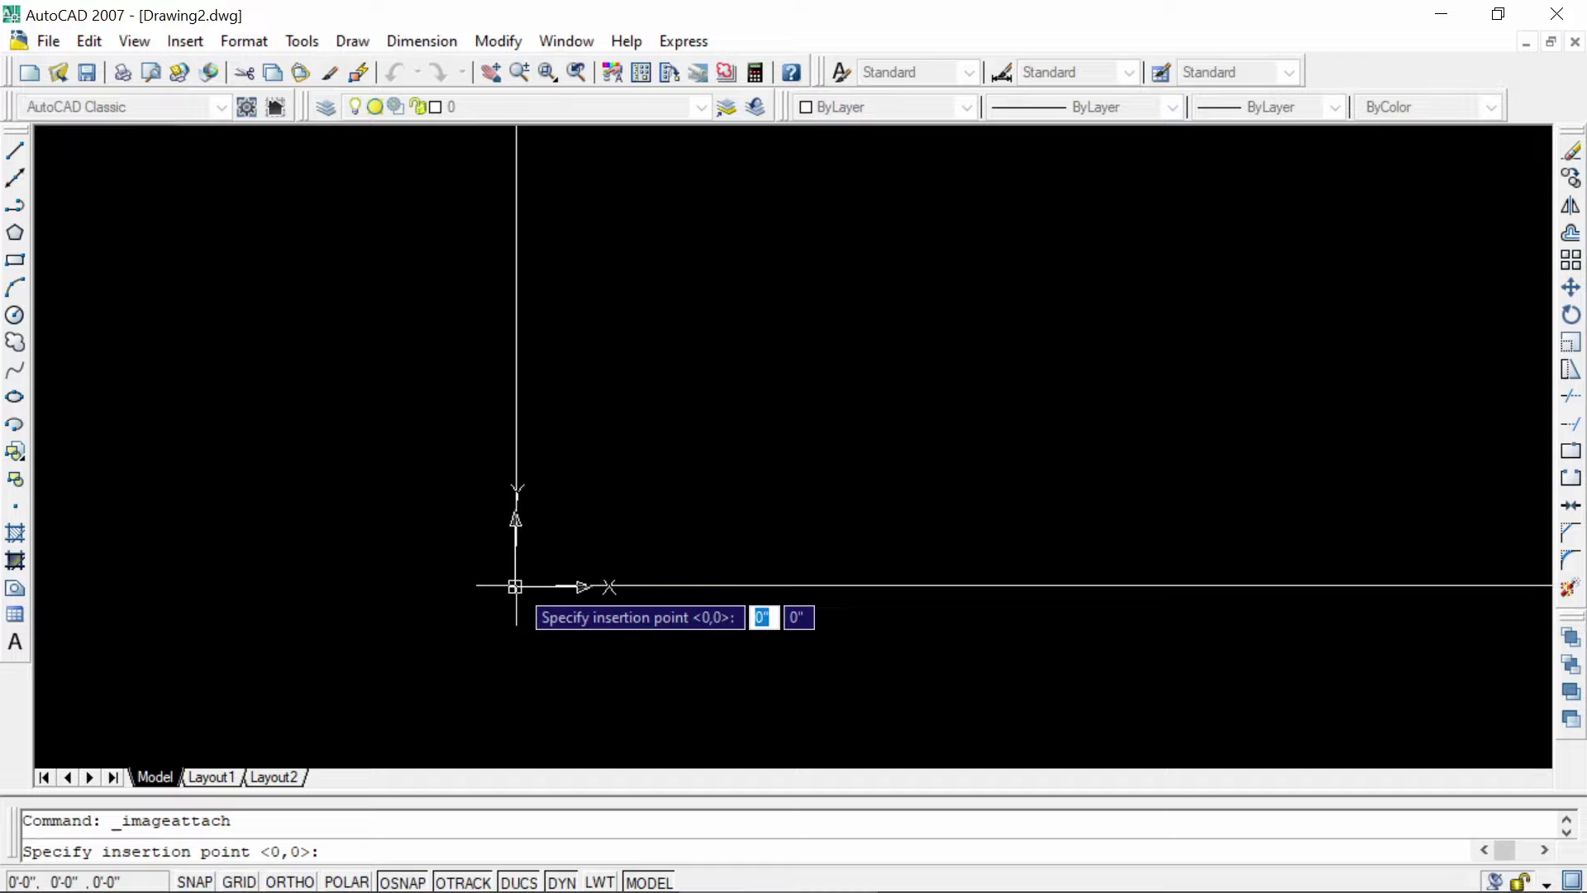
# Step: Insert the map image at the origin and zoom so the whole map is visible
pyautogui.click(515, 586)
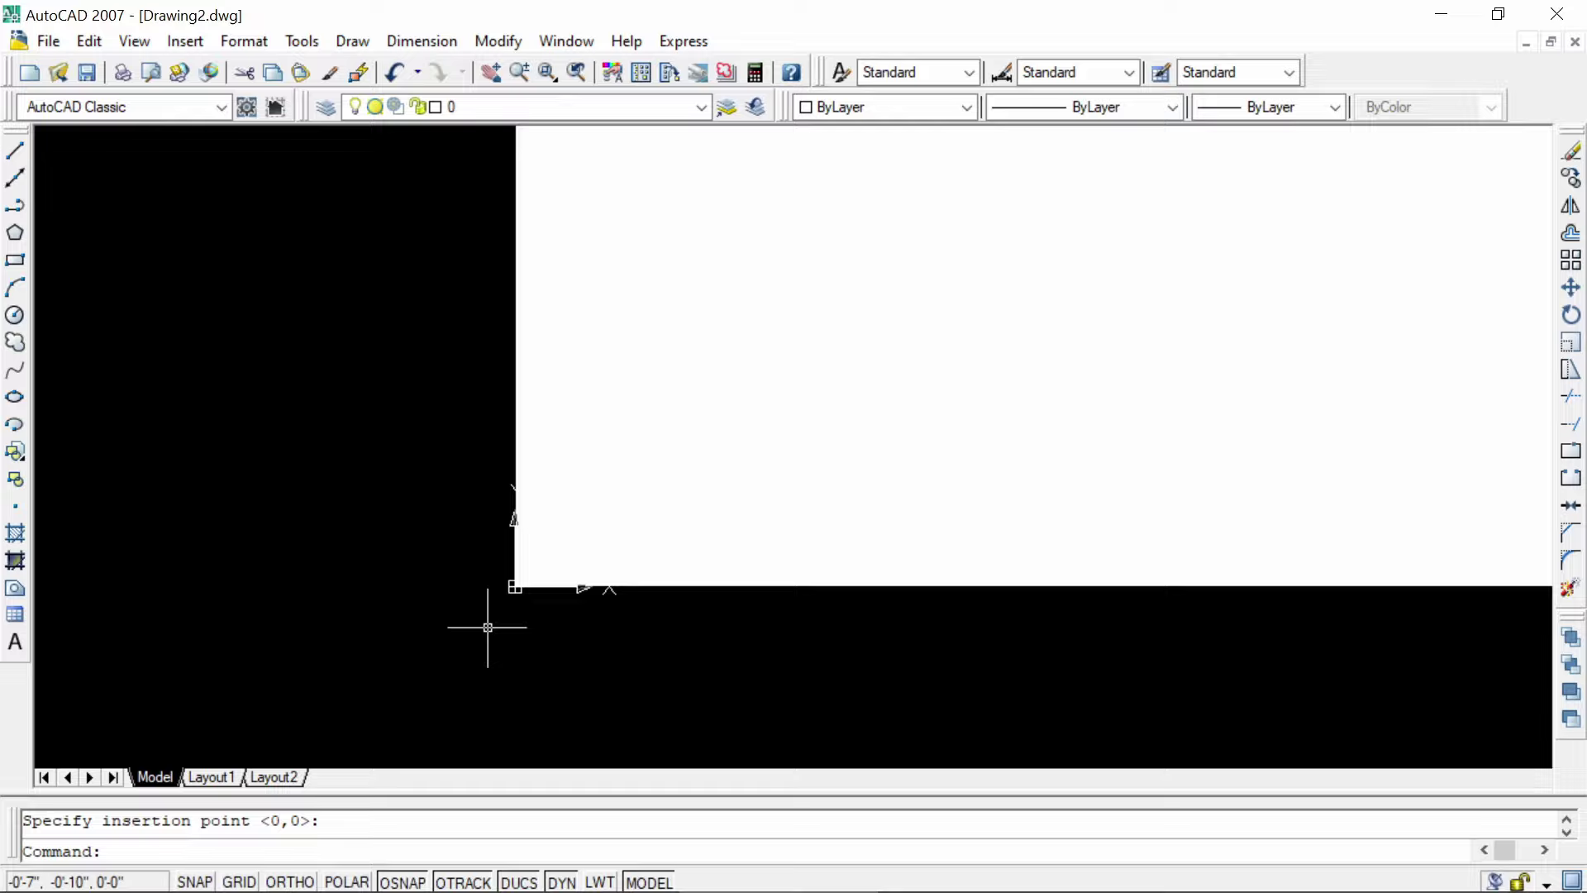
pyautogui.scroll(3, 487, 626)
pyautogui.scroll(2, 487, 627)
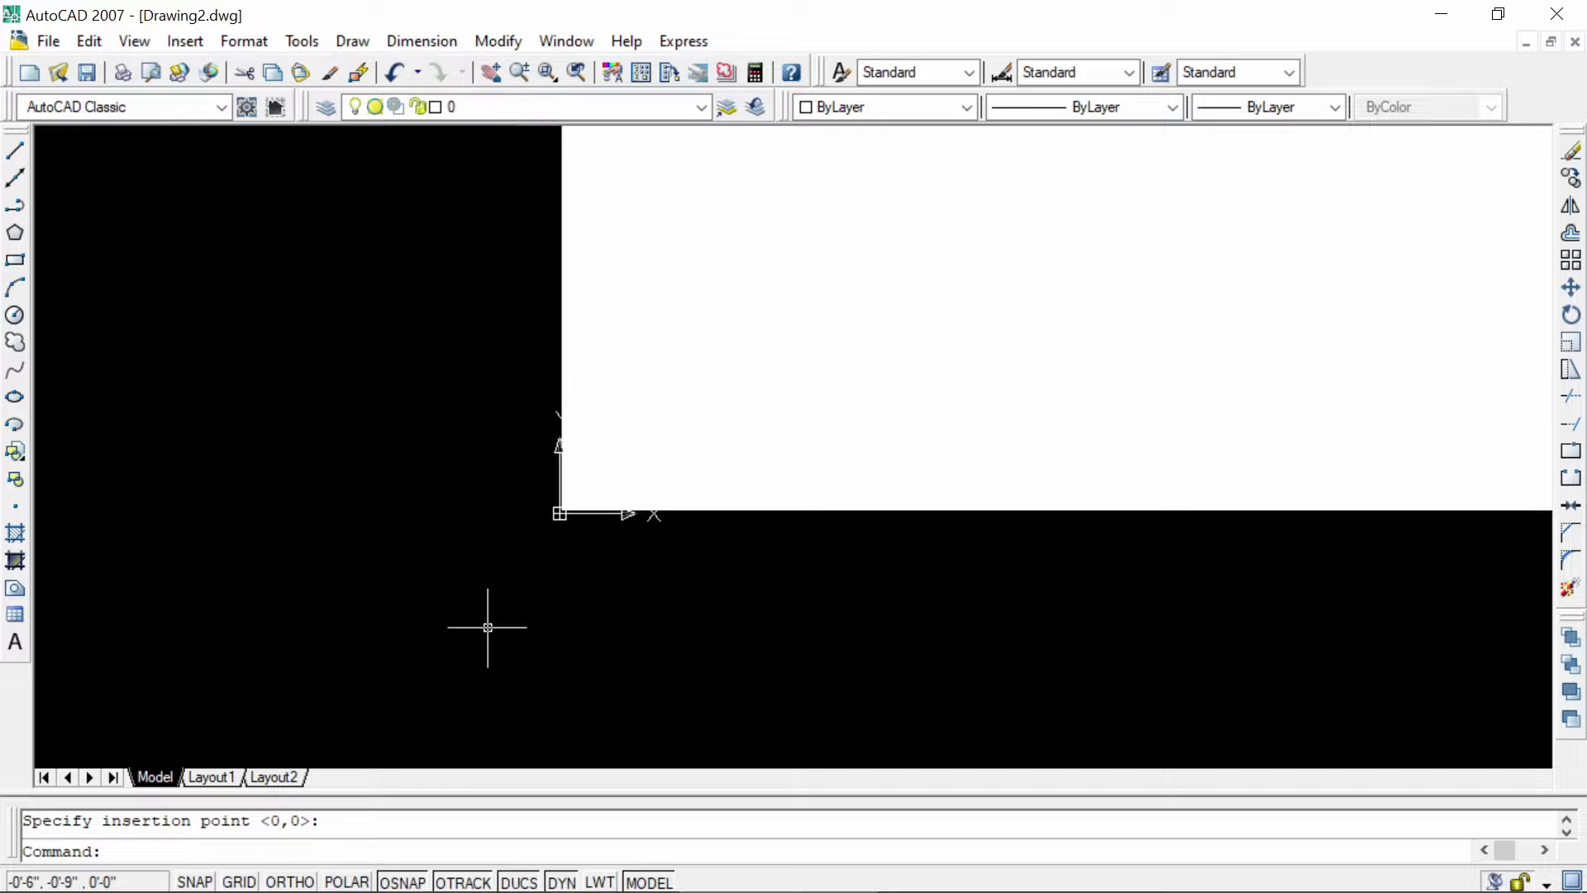
pyautogui.scroll(2, 488, 626)
pyautogui.scroll(-3, 487, 626)
pyautogui.scroll(1, 488, 626)
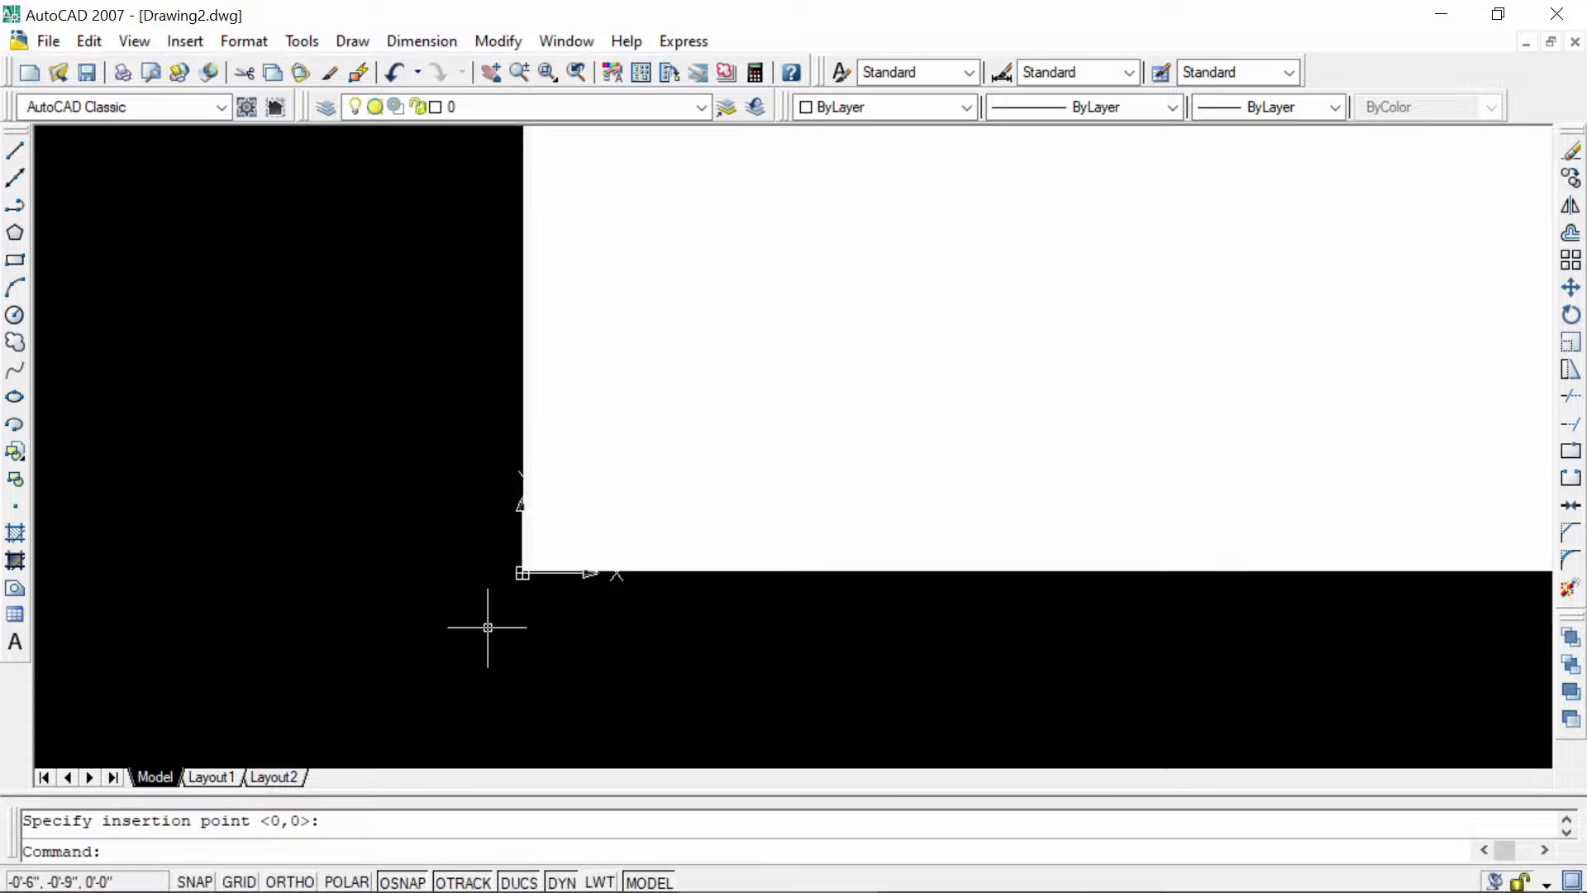
pyautogui.scroll(-1, 488, 626)
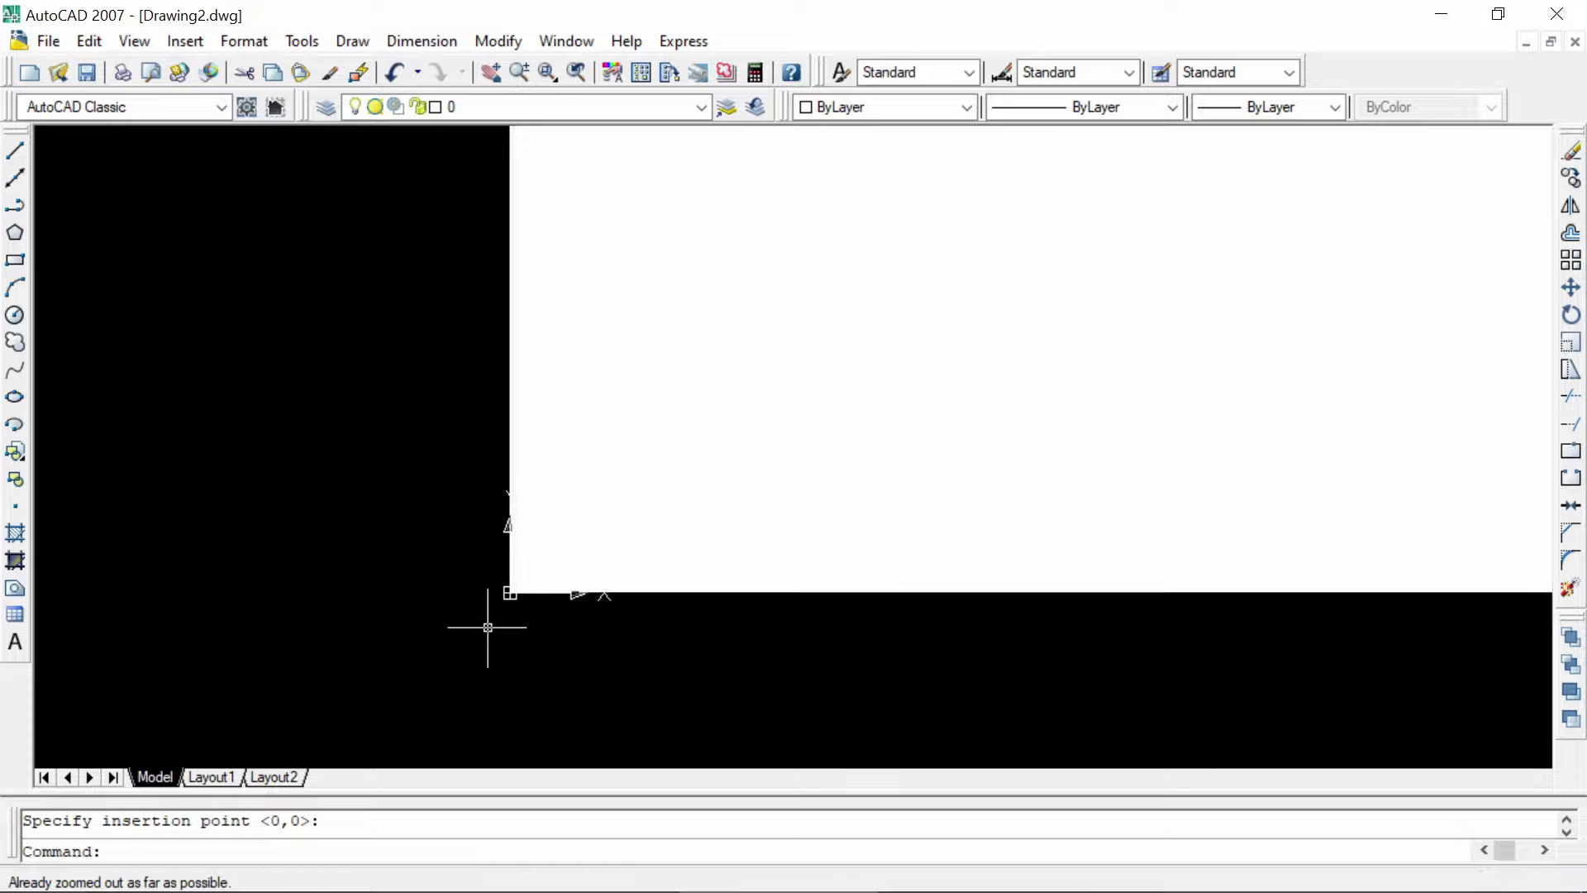
pyautogui.scroll(-2, 488, 626)
pyautogui.scroll(-1, 488, 626)
pyautogui.scroll(-1, 488, 627)
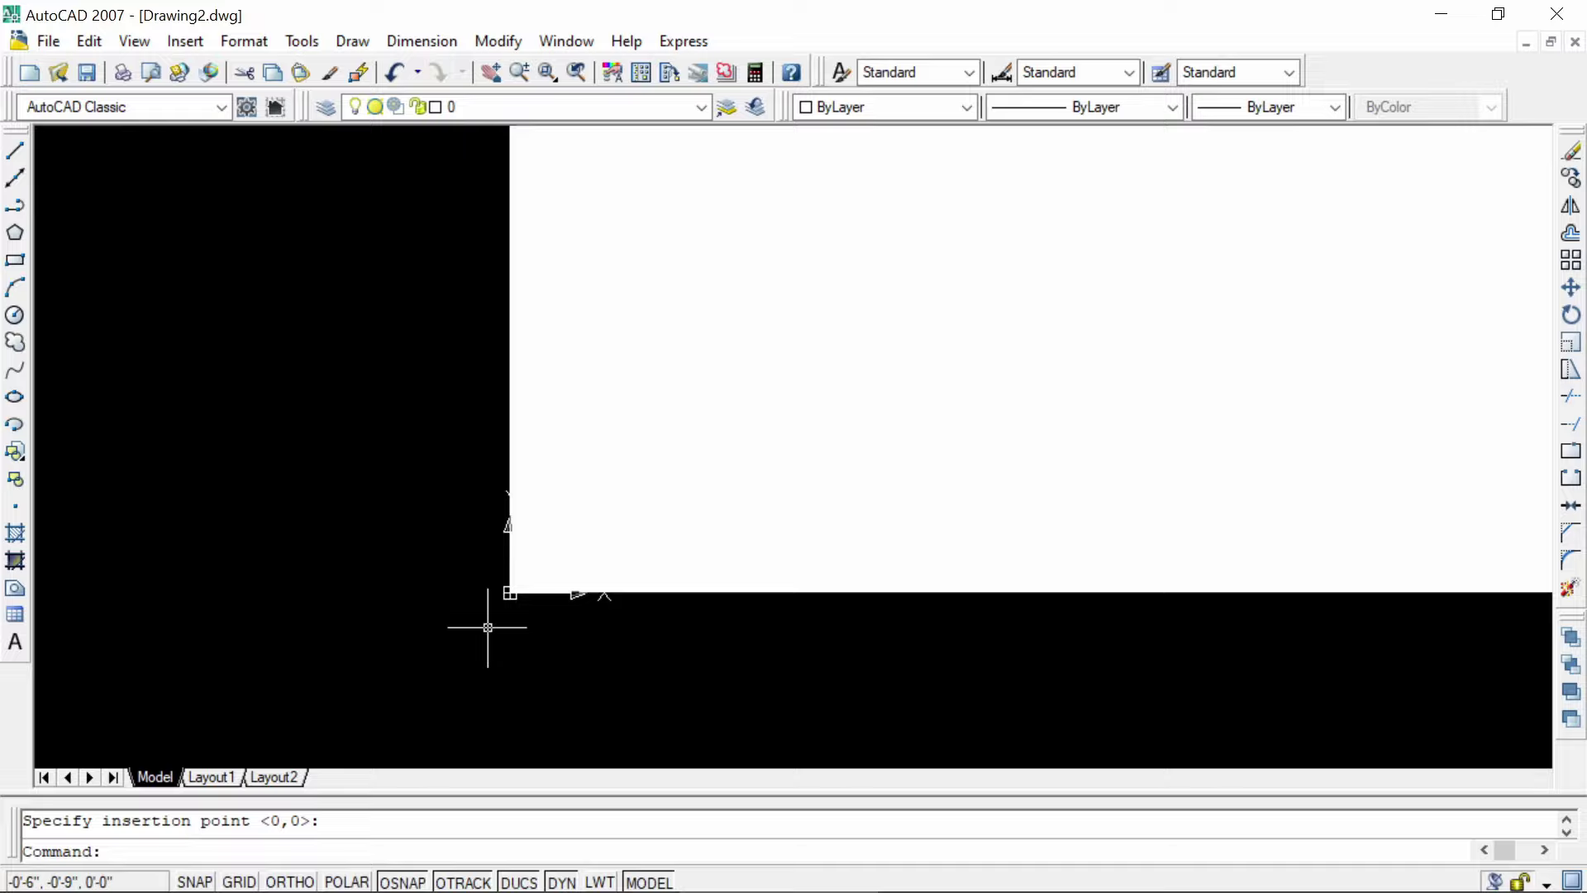
pyautogui.scroll(-1, 488, 627)
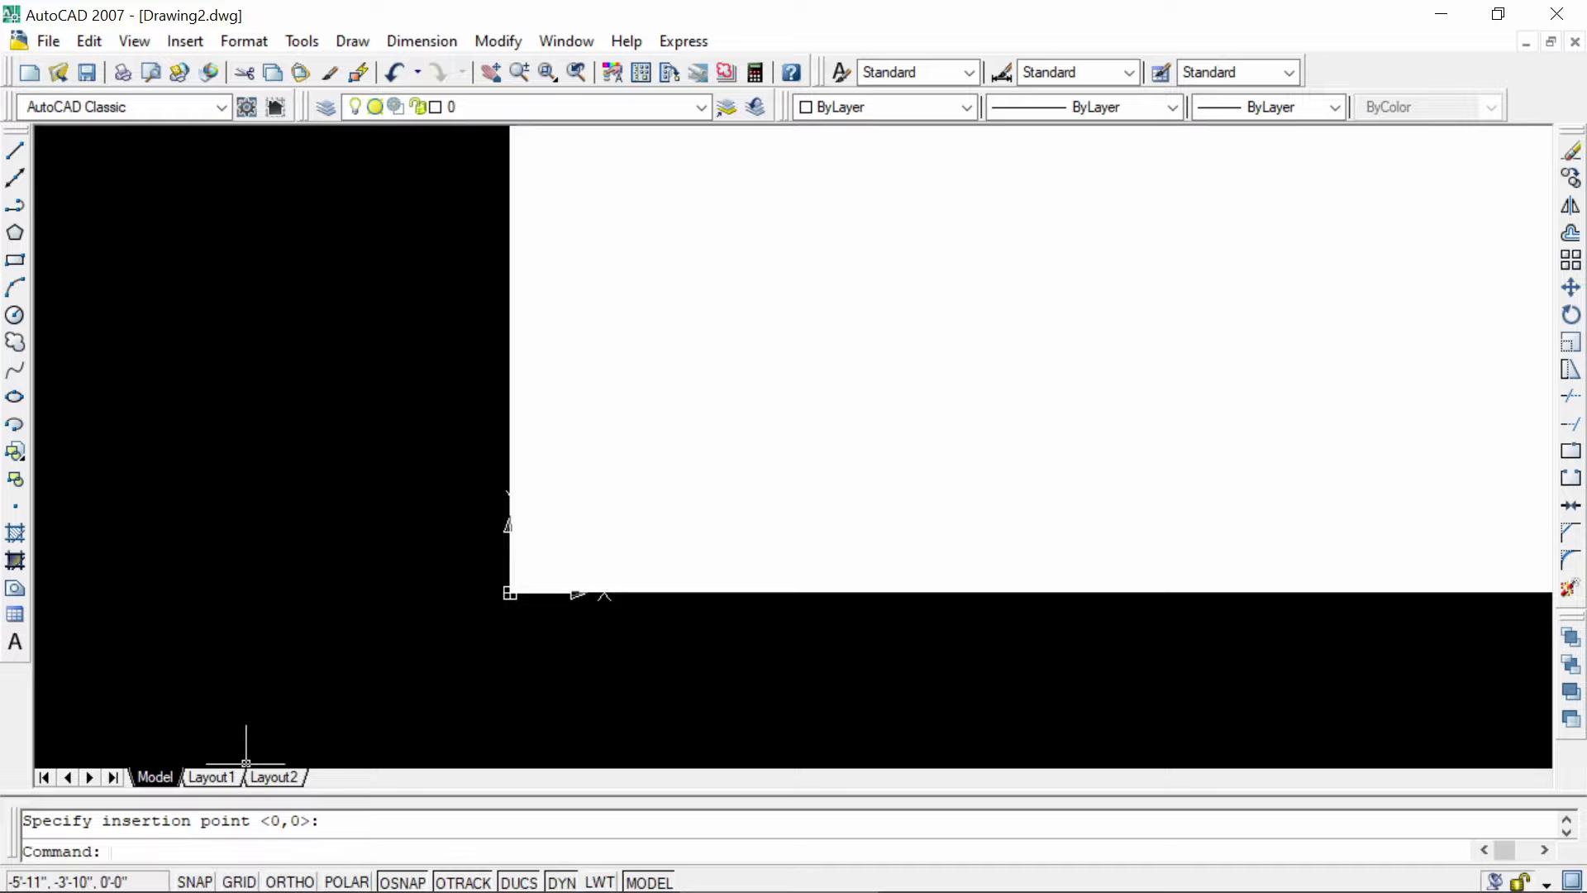
pyautogui.write('z')
pyautogui.press('Return')
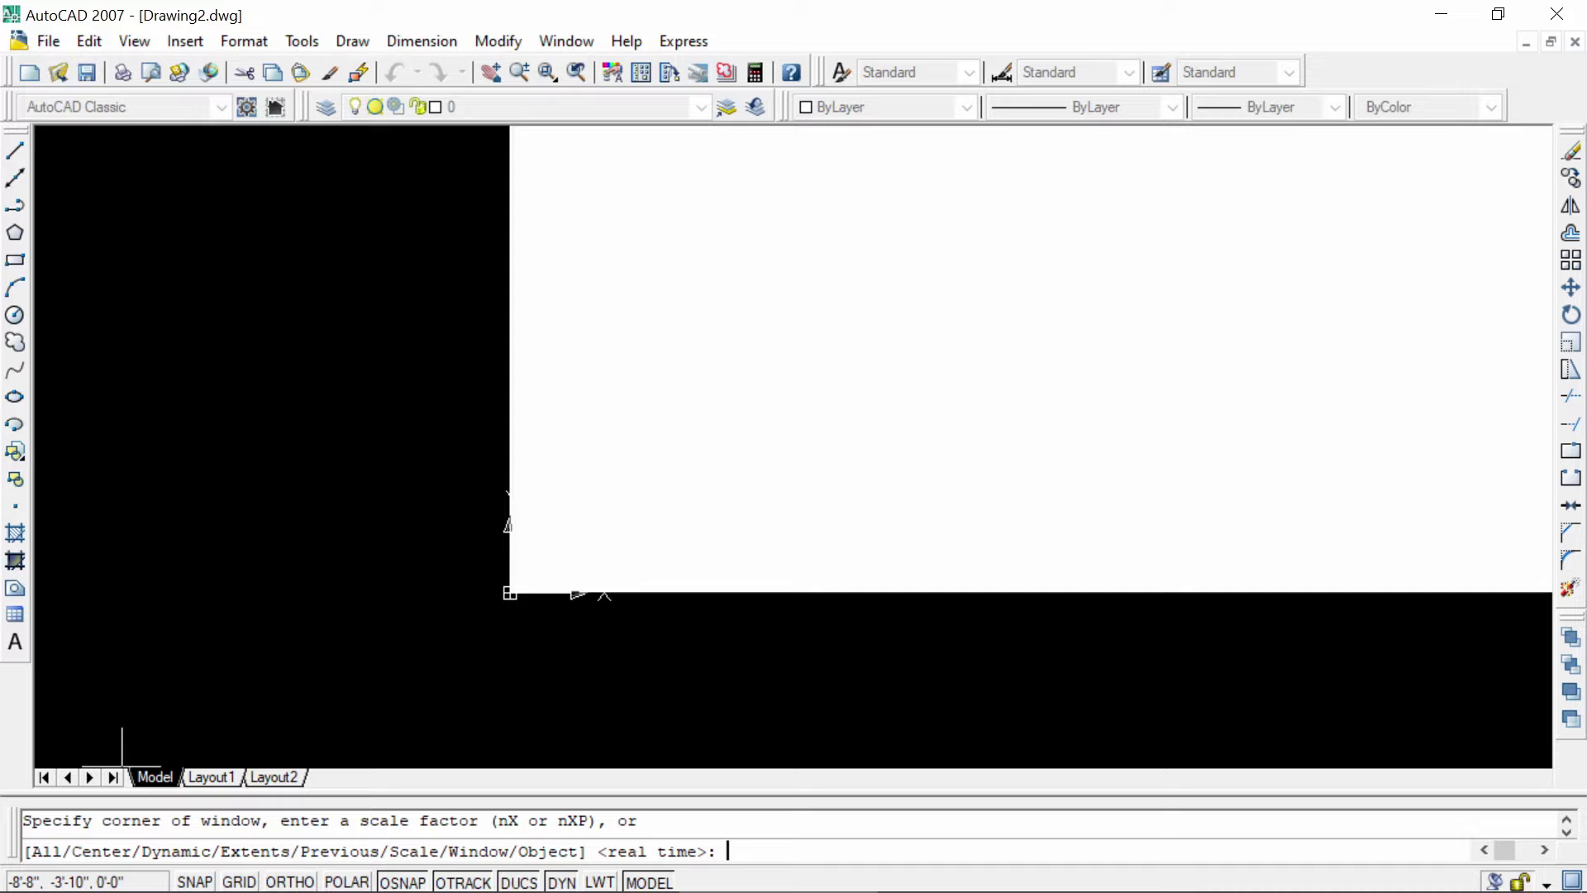
# Step: Zoom to the map's full extents, then zoom in toward the scale bar near the title block
pyautogui.write('e')
pyautogui.press('Return')
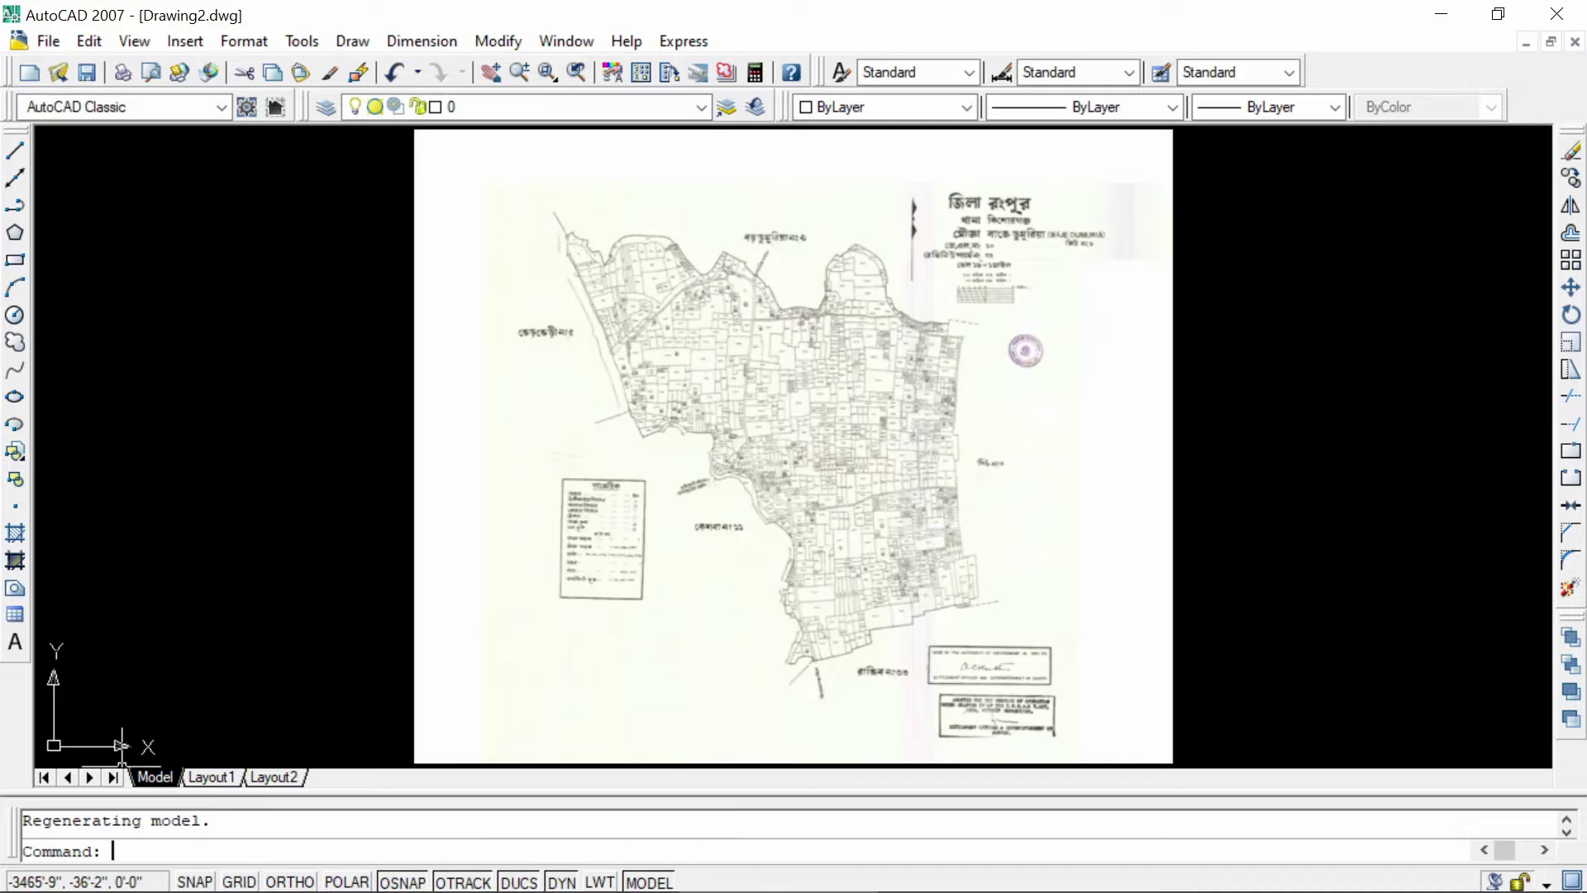
pyautogui.scroll(-6, 996, 446)
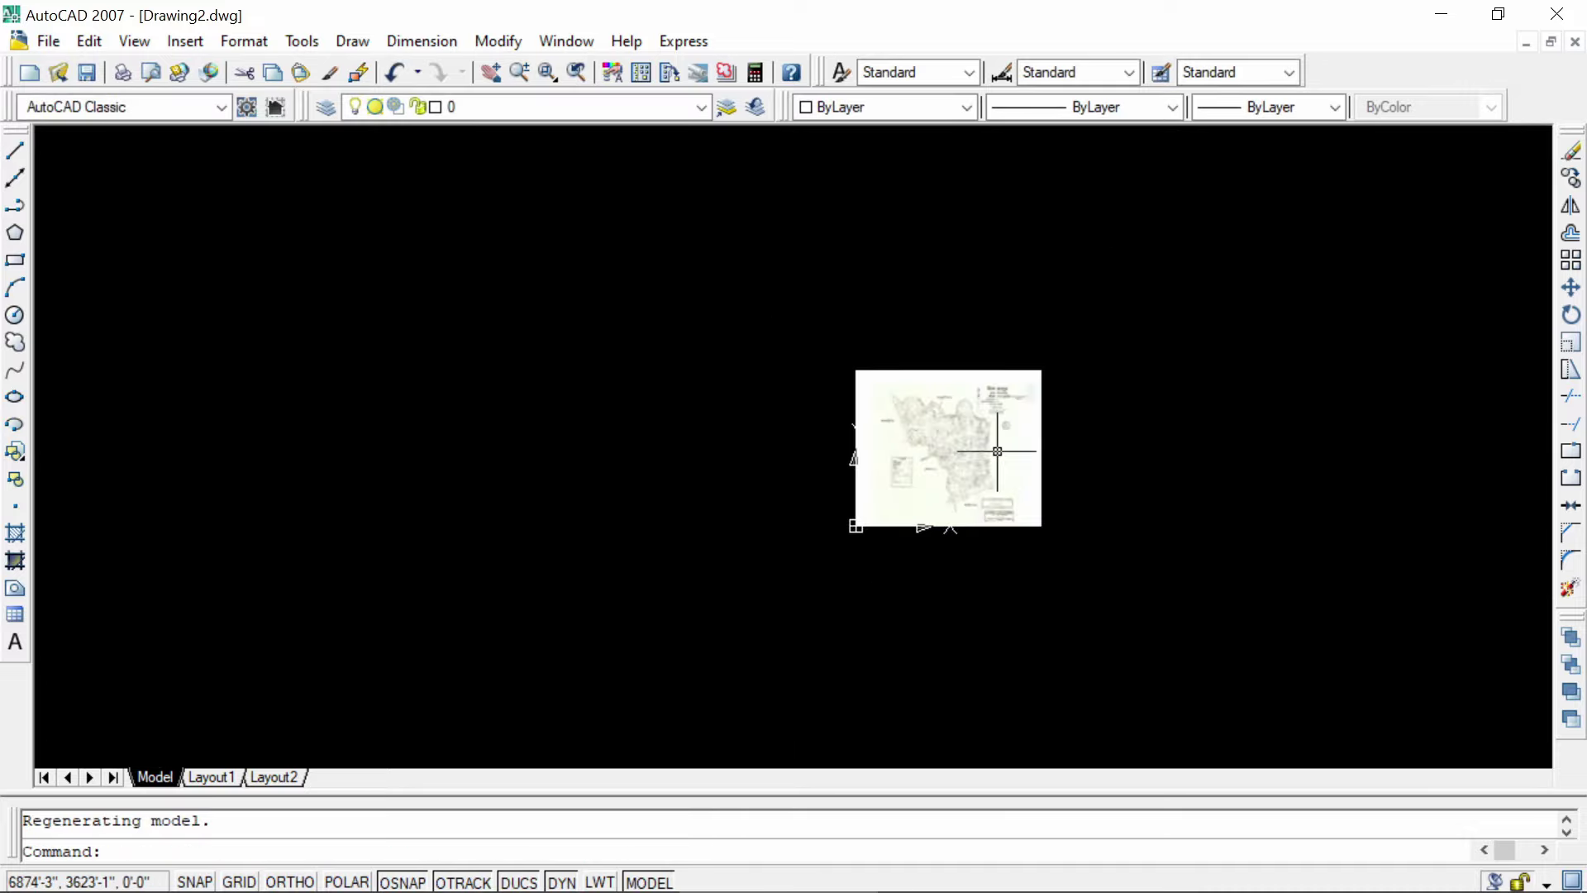
pyautogui.scroll(3, 996, 447)
pyautogui.scroll(2, 997, 451)
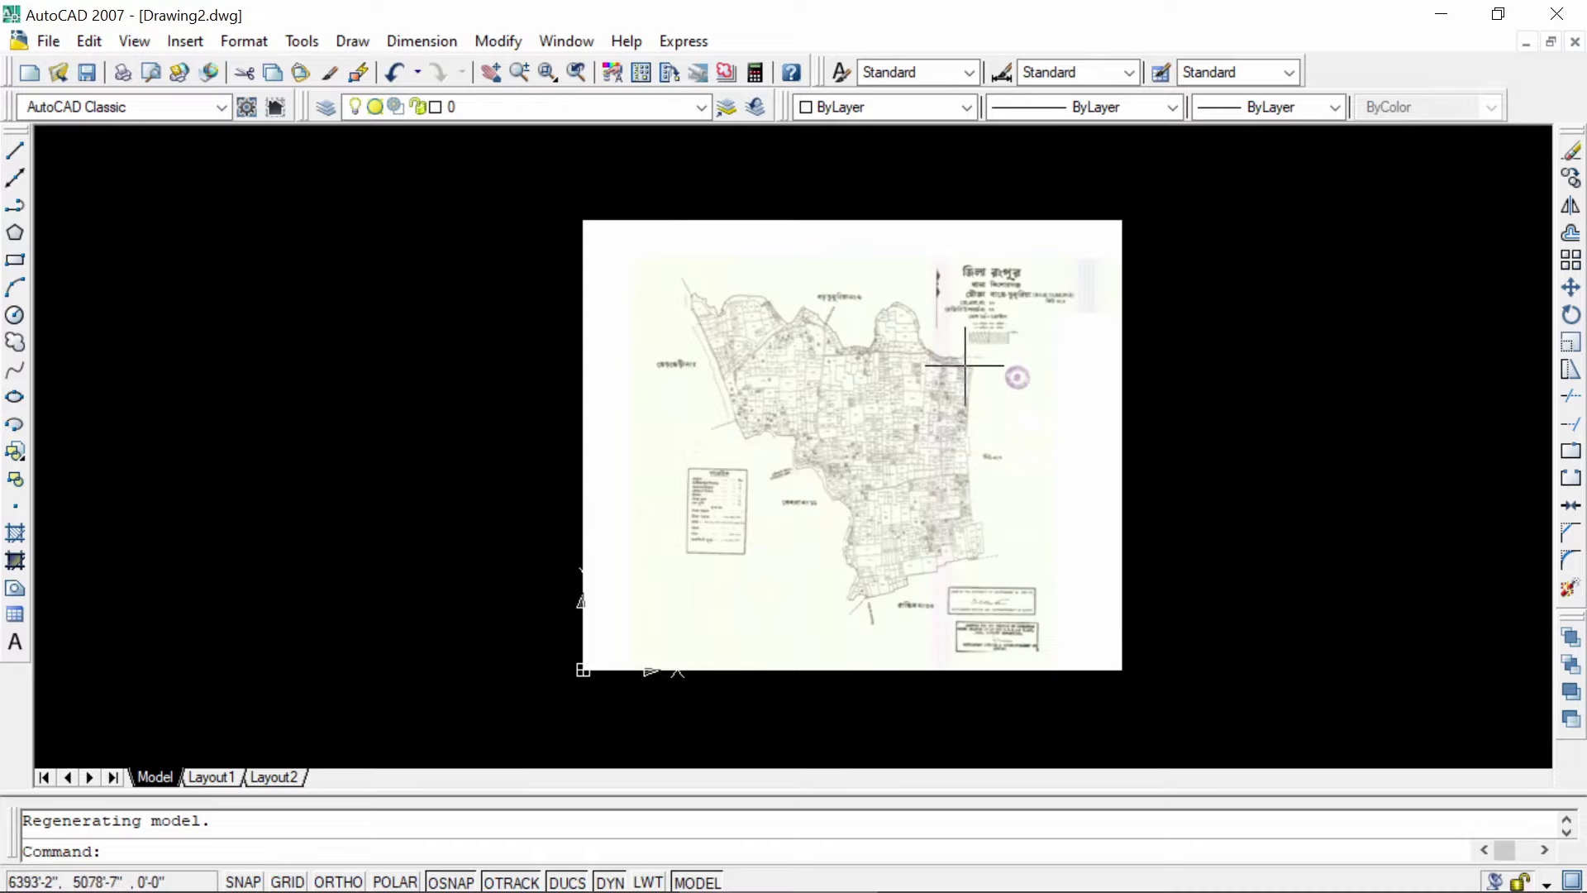
pyautogui.scroll(1, 978, 335)
pyautogui.scroll(4, 978, 336)
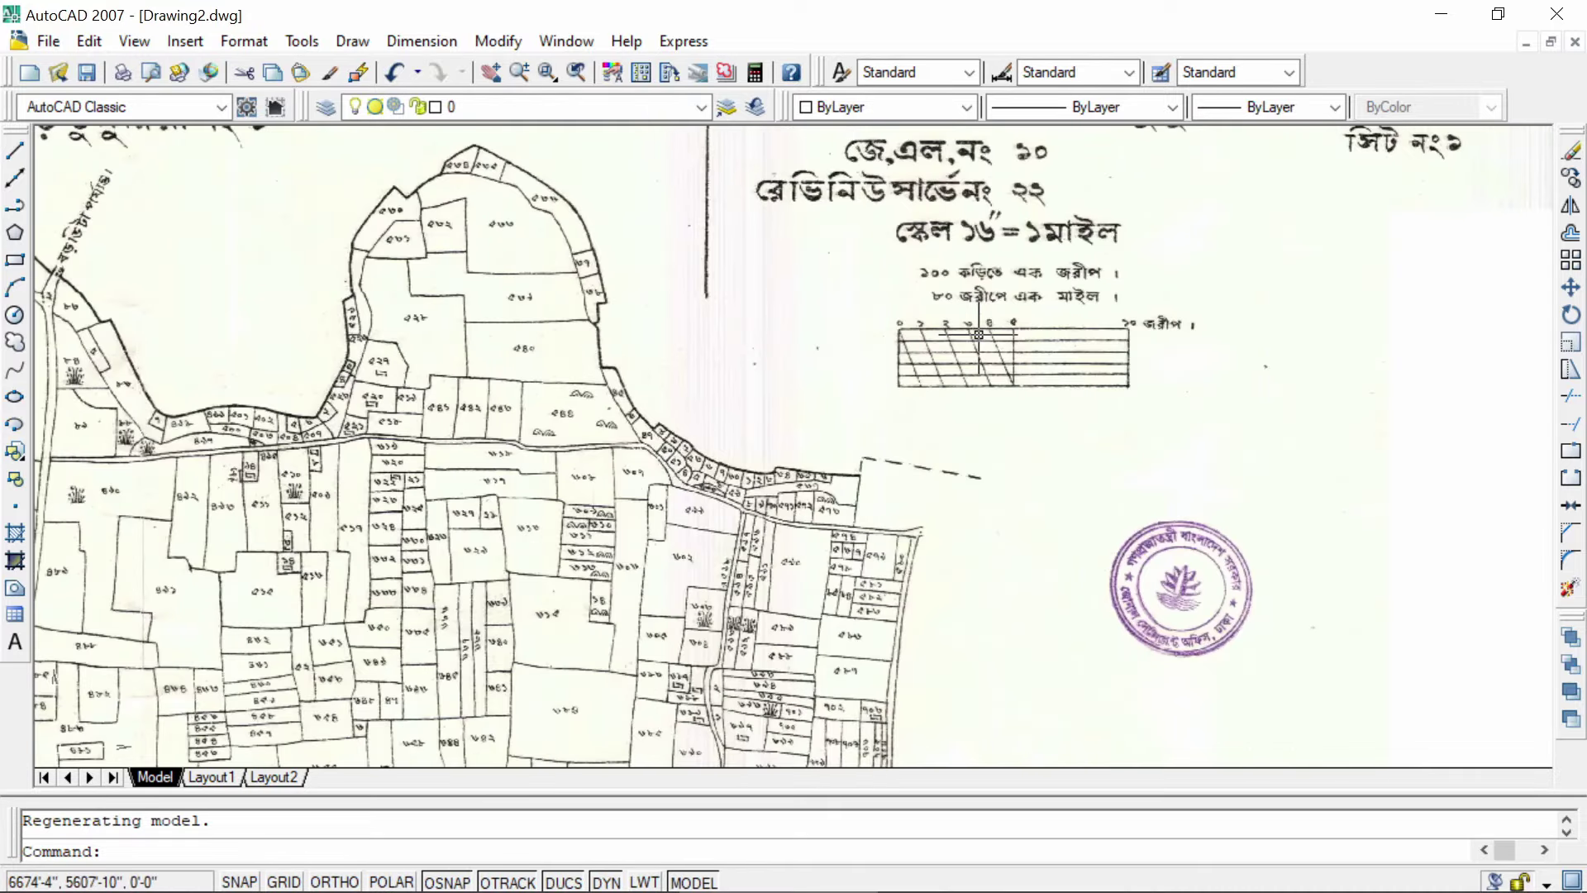
pyautogui.scroll(1, 909, 326)
# Step: Magnify and pan until the chain bar-scale divisions fill the view
pyautogui.scroll(-1, 842, 315)
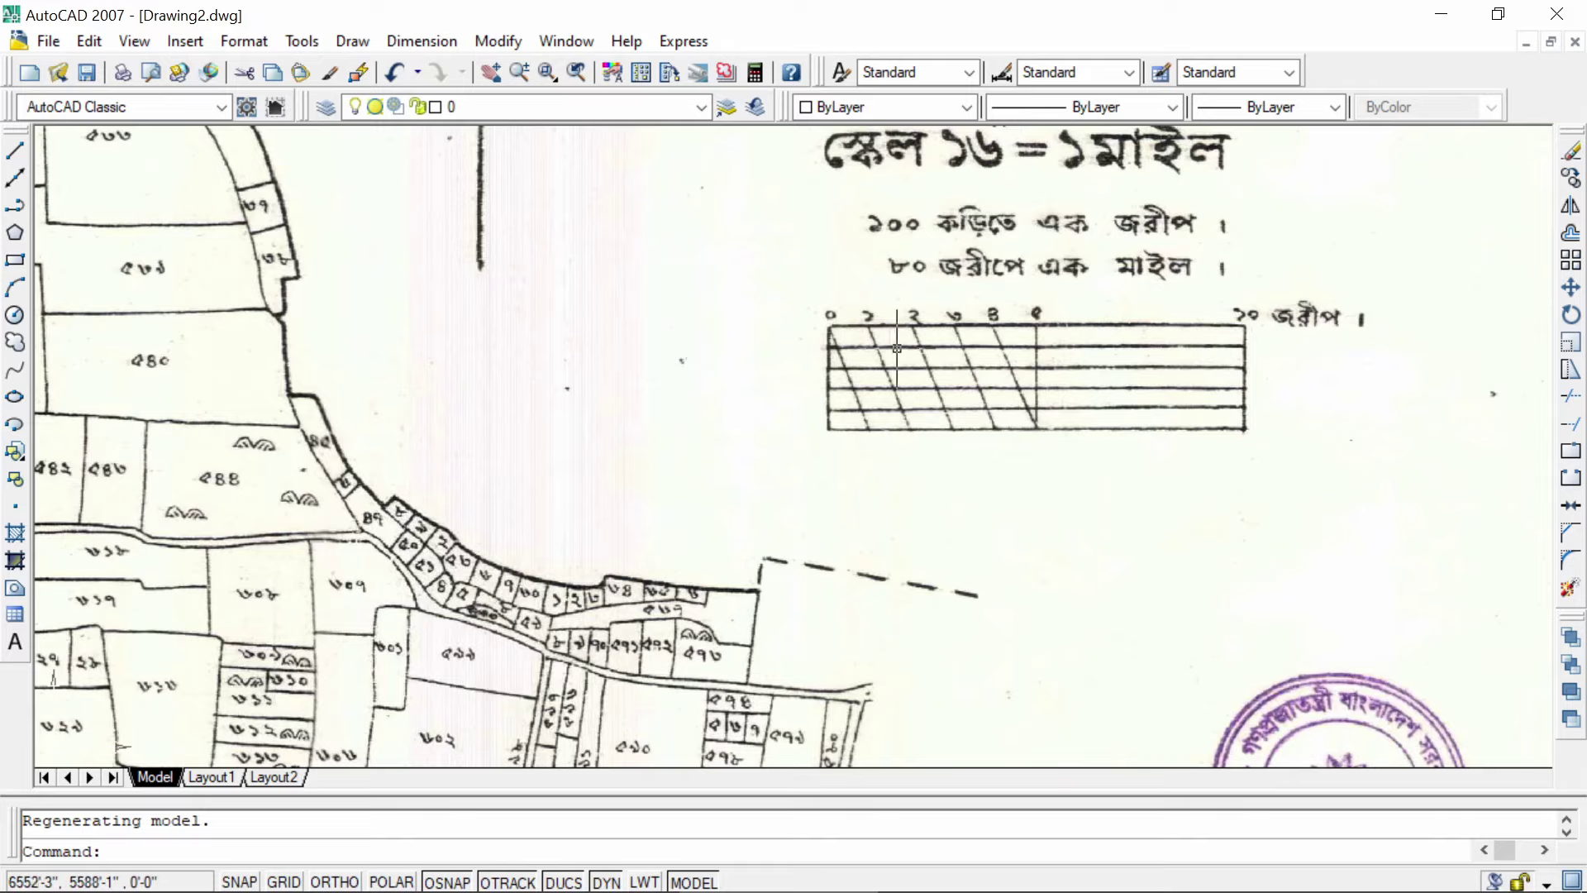
pyautogui.scroll(1, 870, 329)
pyautogui.scroll(2, 870, 329)
pyautogui.scroll(2, 870, 329)
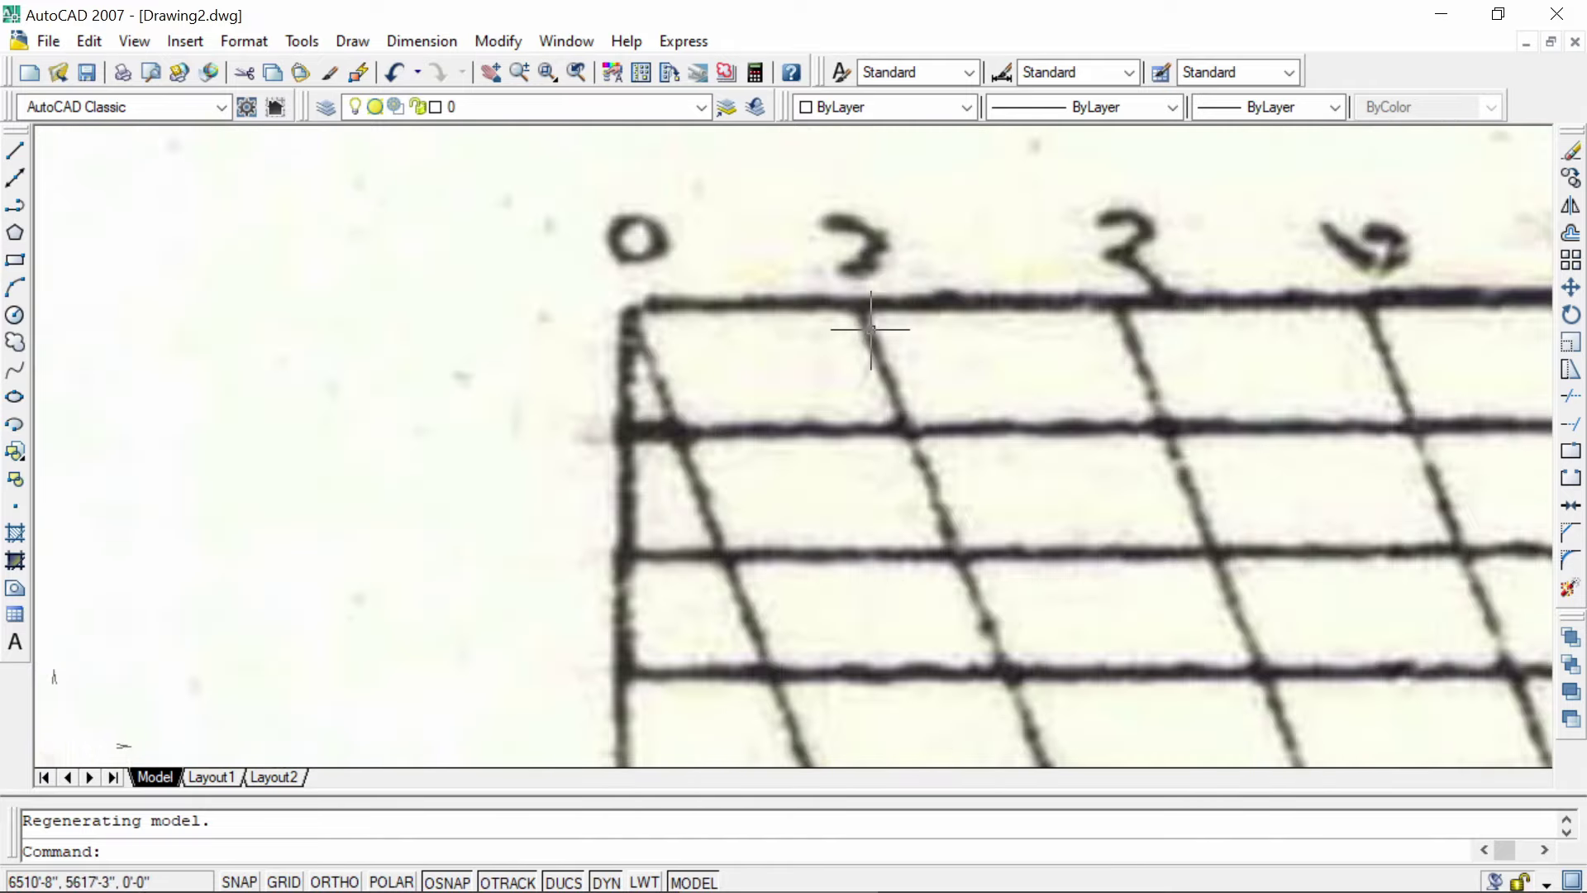
pyautogui.scroll(3, 938, 443)
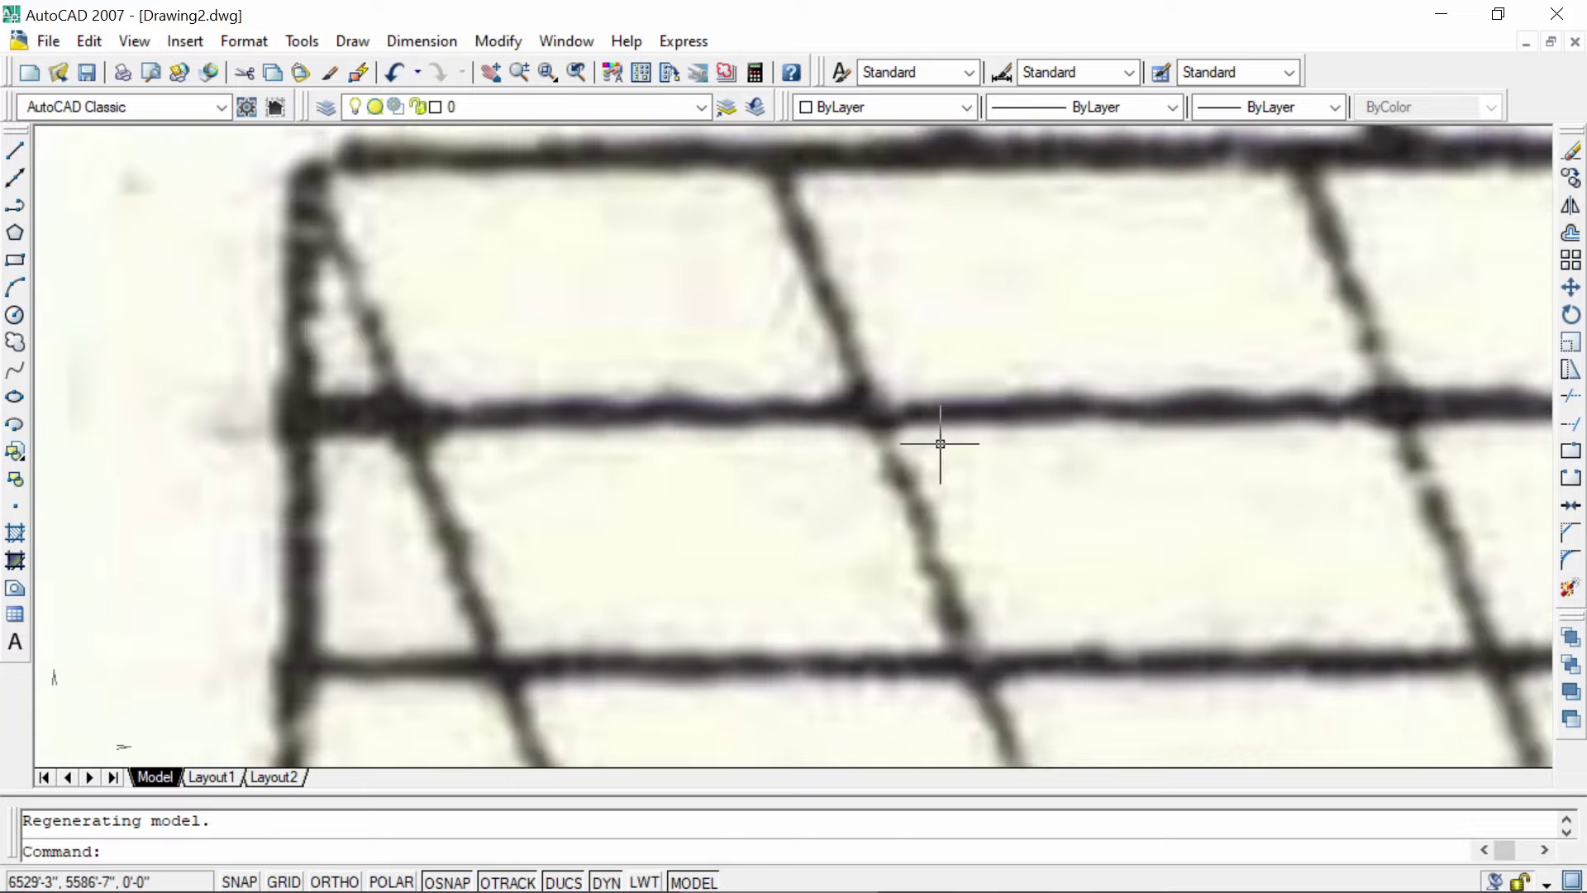
pyautogui.scroll(-2, 938, 442)
pyautogui.scroll(1, 956, 447)
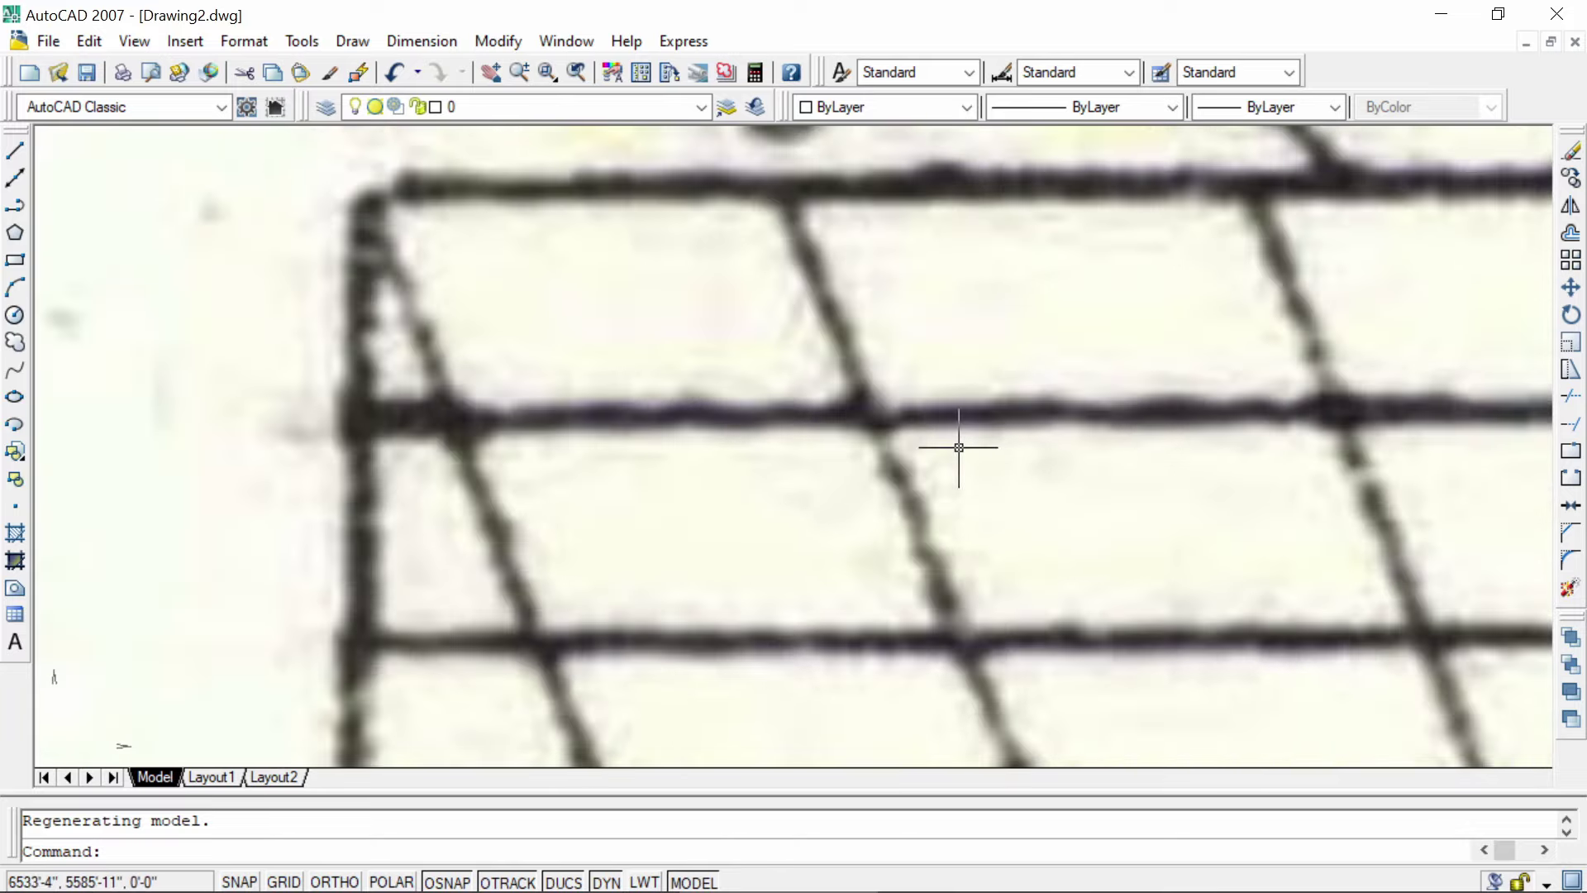
pyautogui.moveTo(893, 464); pyautogui.dragTo(653, 503, button='middle')
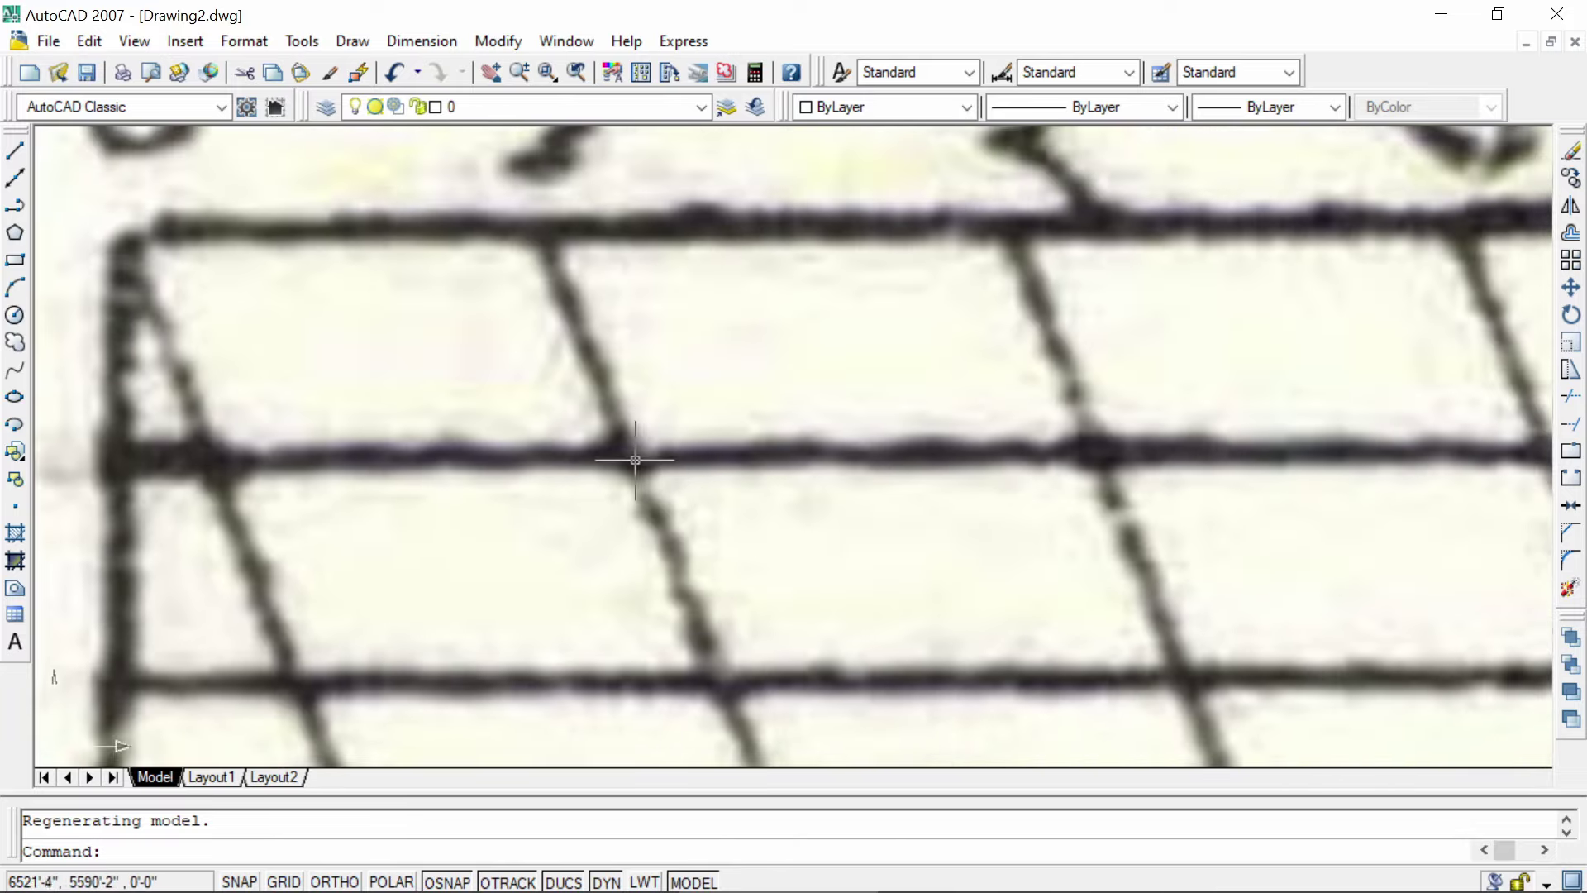
pyautogui.scroll(1, 631, 457)
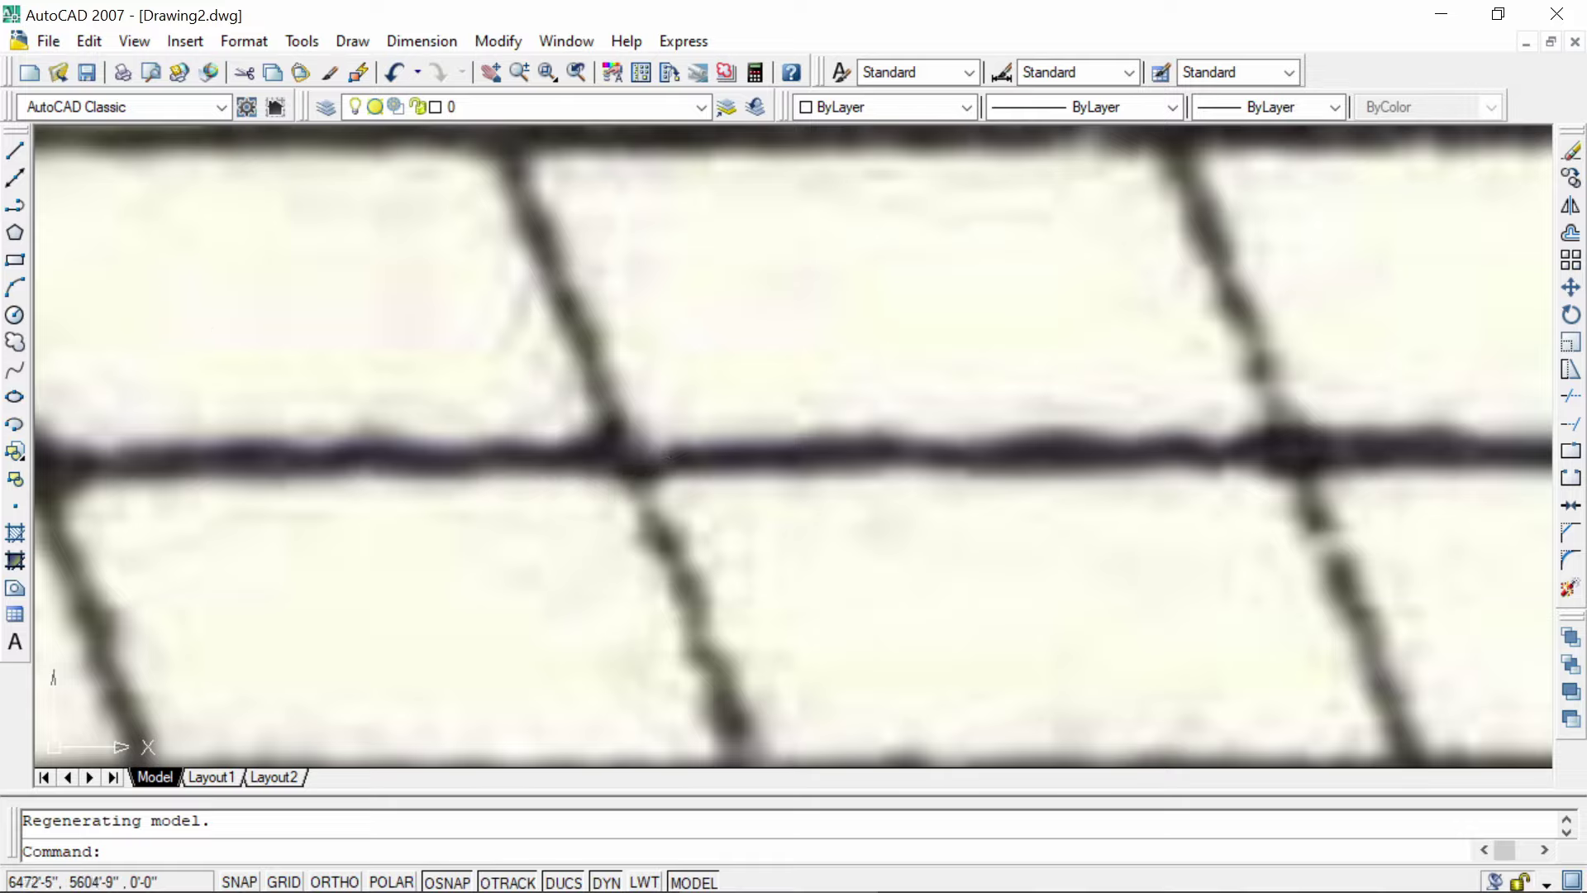
pyautogui.click(15, 151)
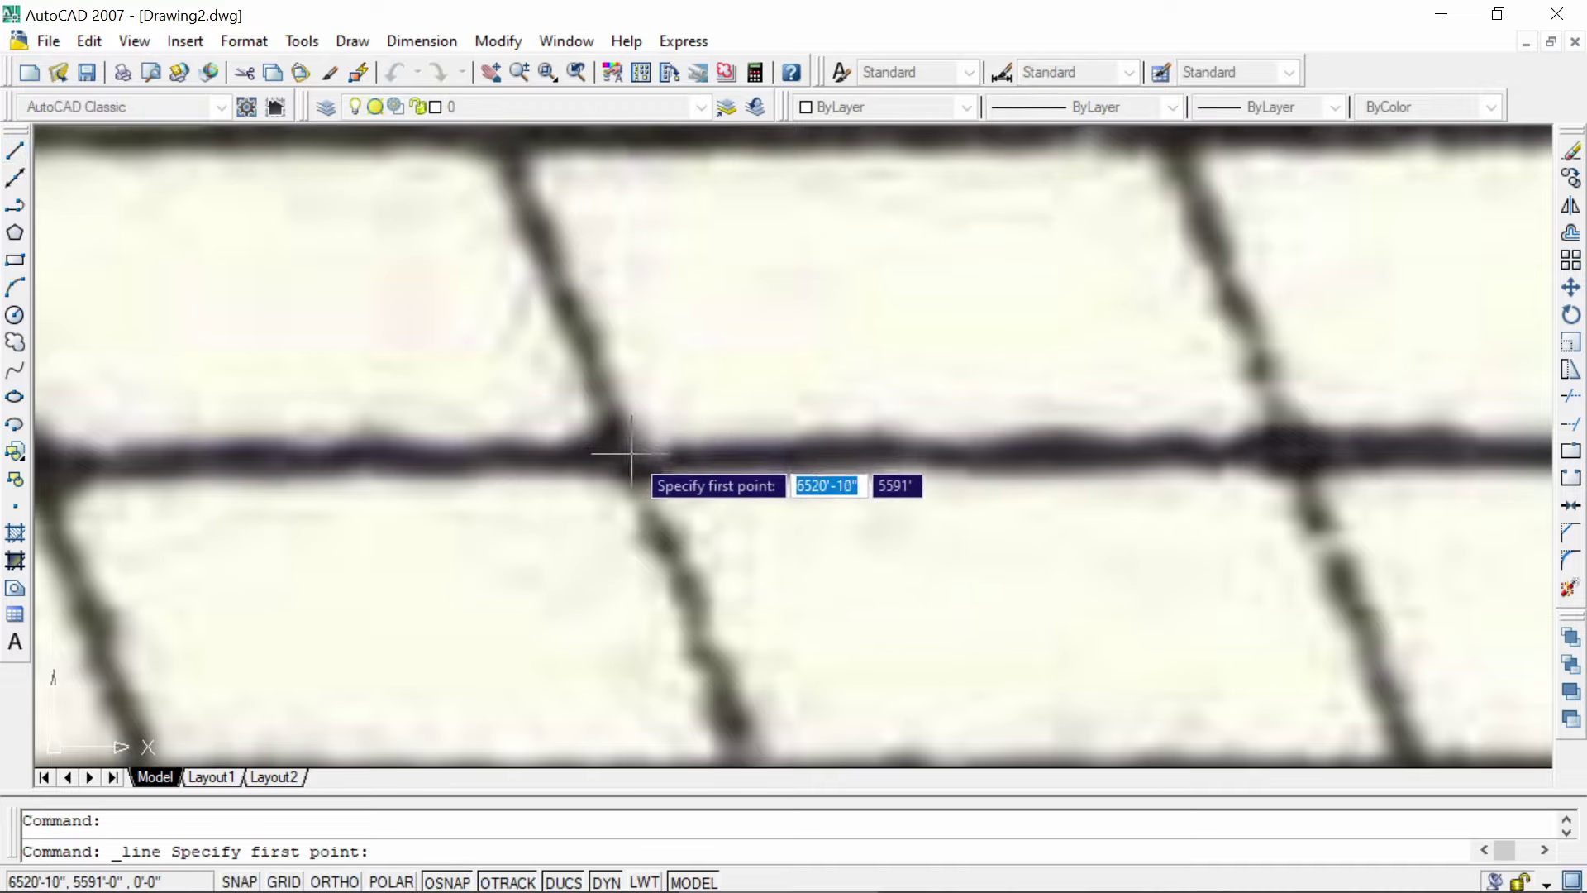
pyautogui.click(632, 448)
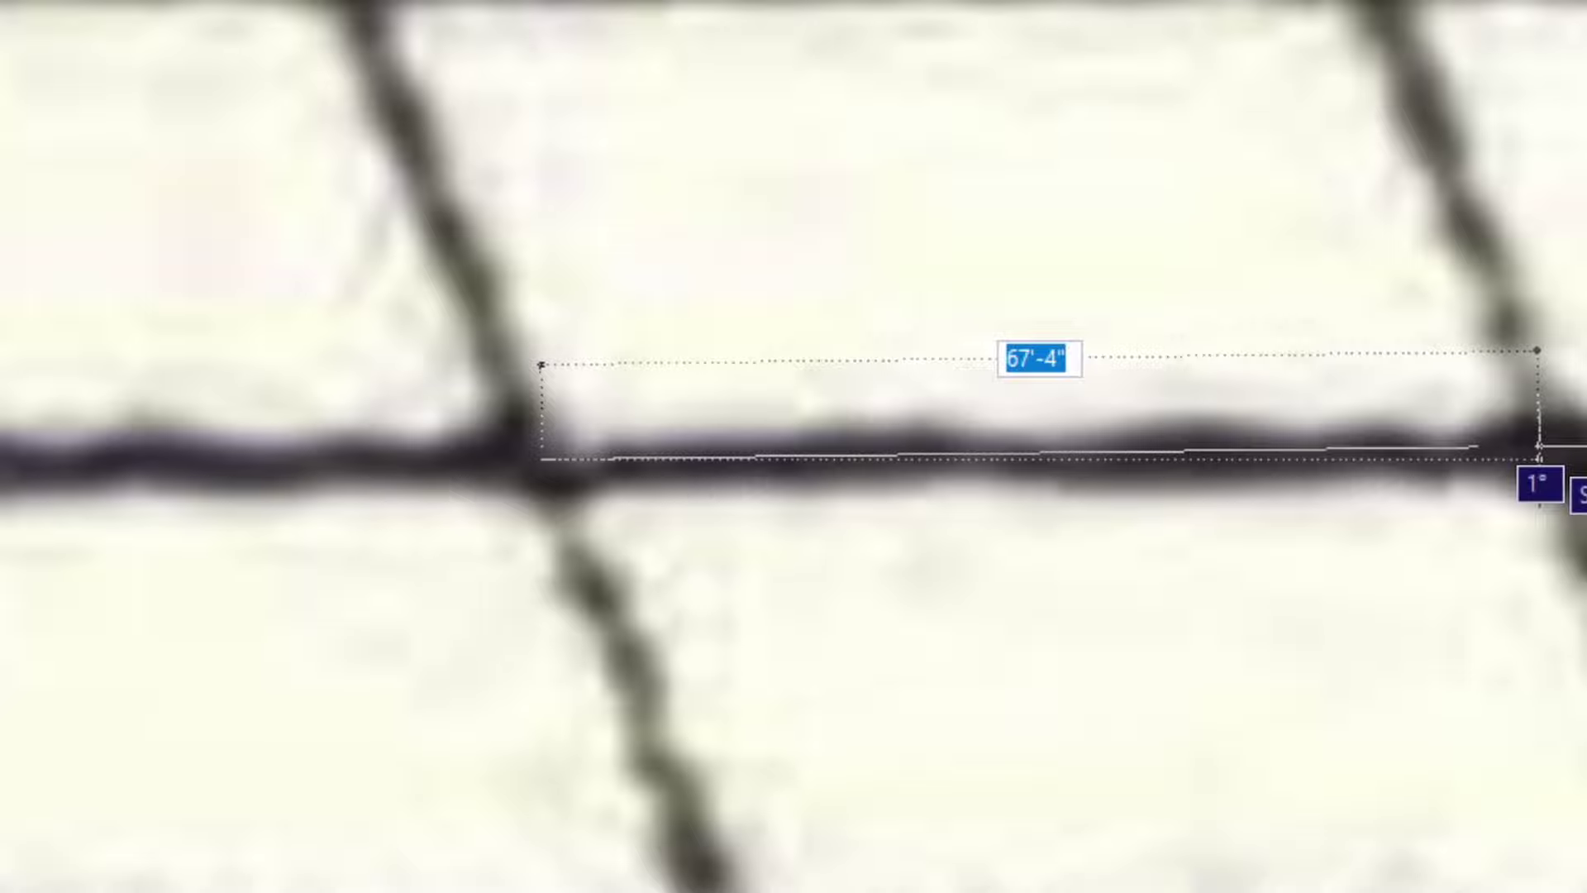
pyautogui.scroll(-2, 541, 364)
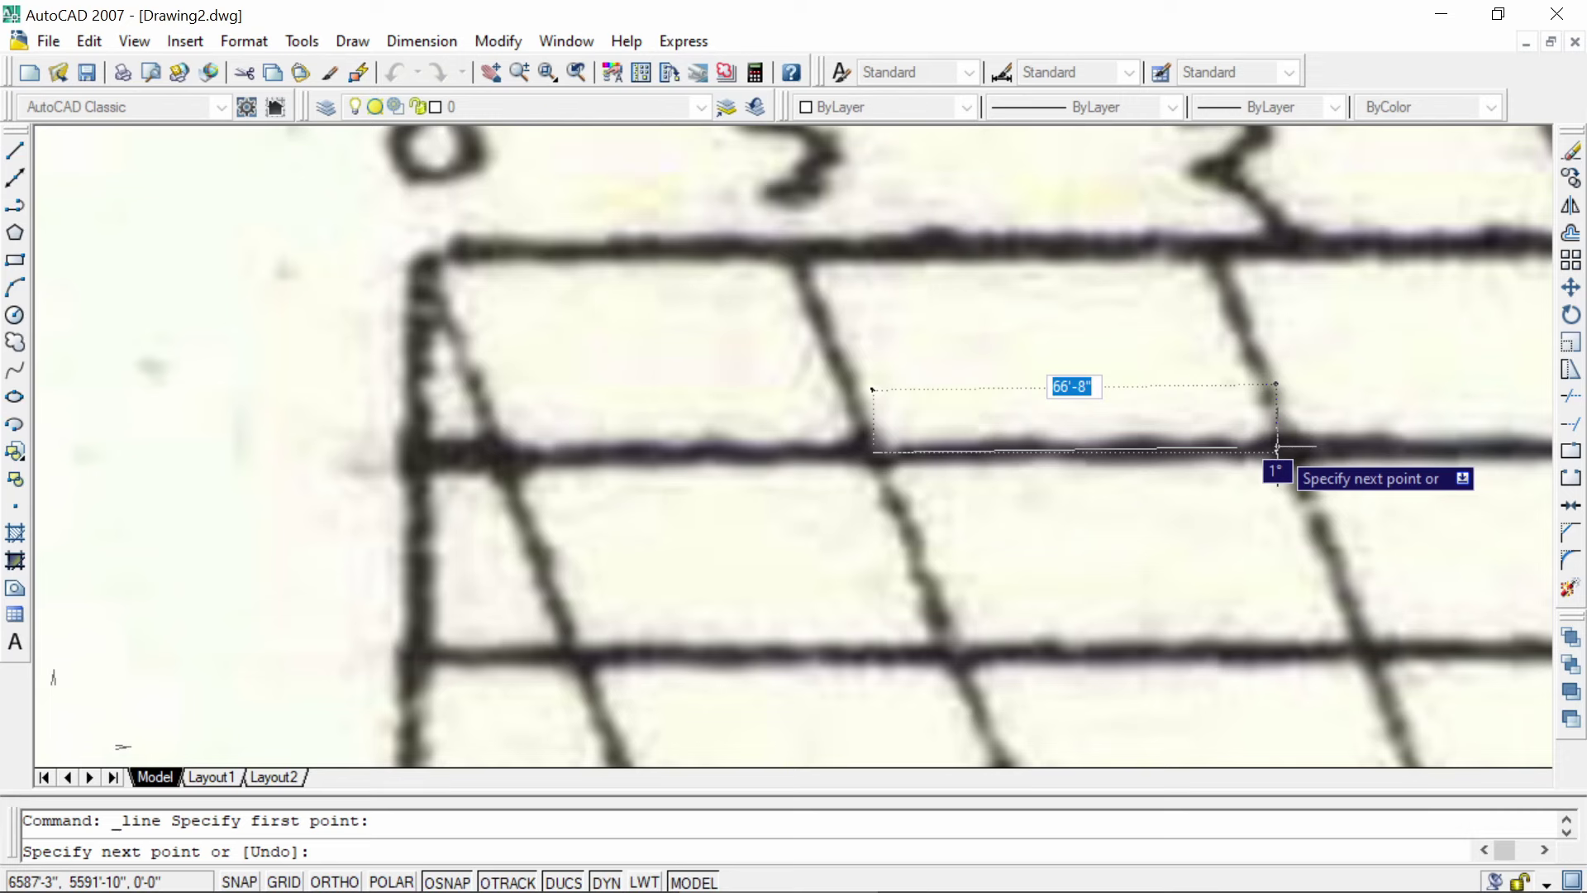
pyautogui.press('Escape')
pyautogui.scroll(-10, 1277, 447)
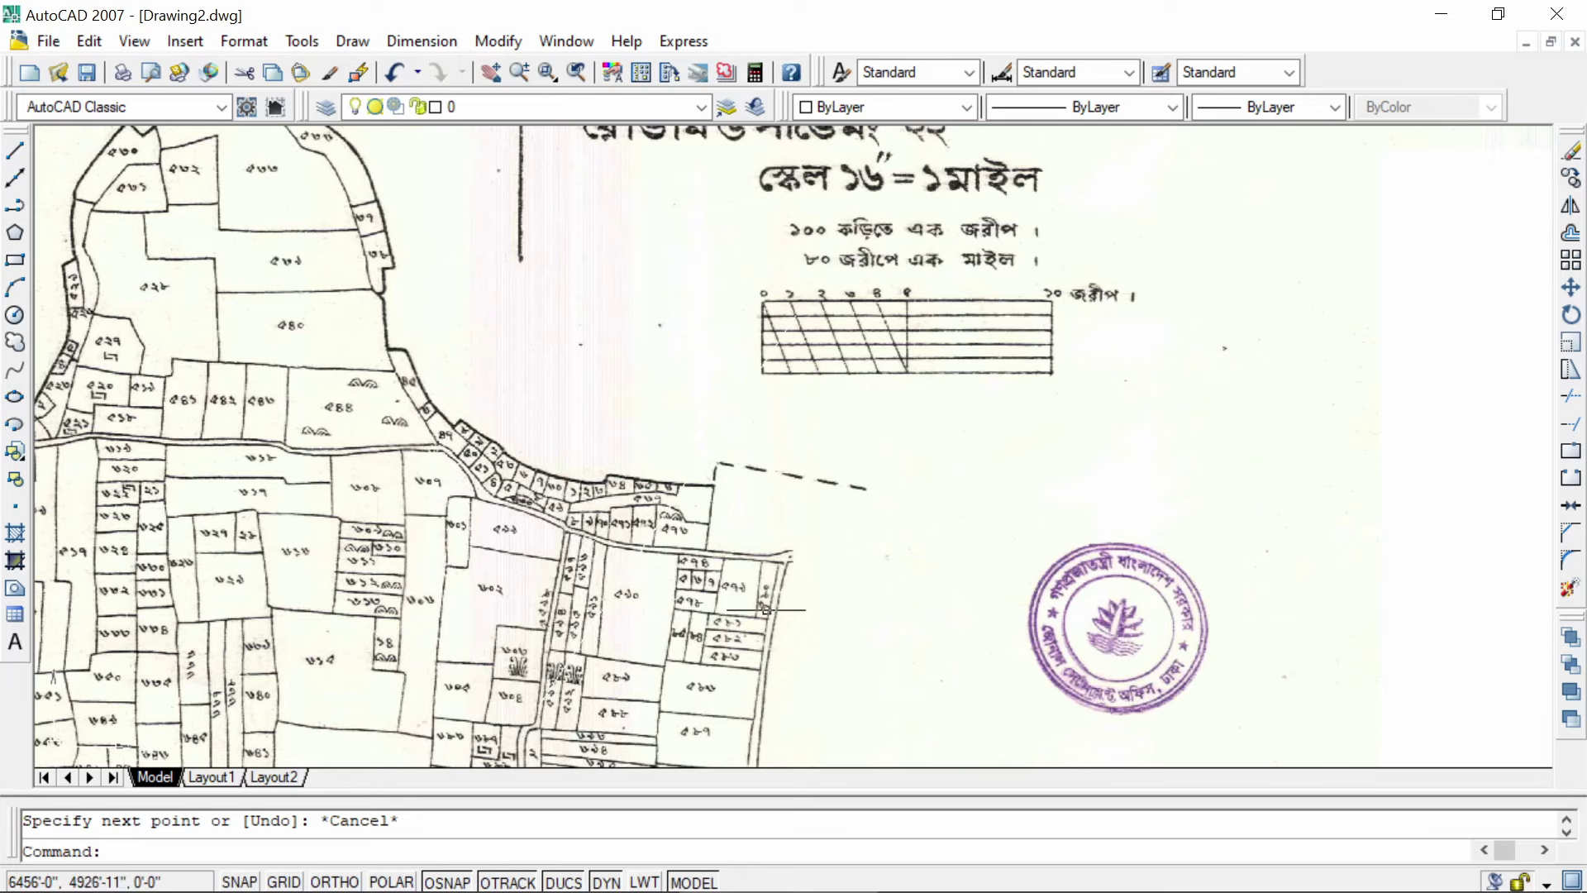
pyautogui.scroll(3, 729, 709)
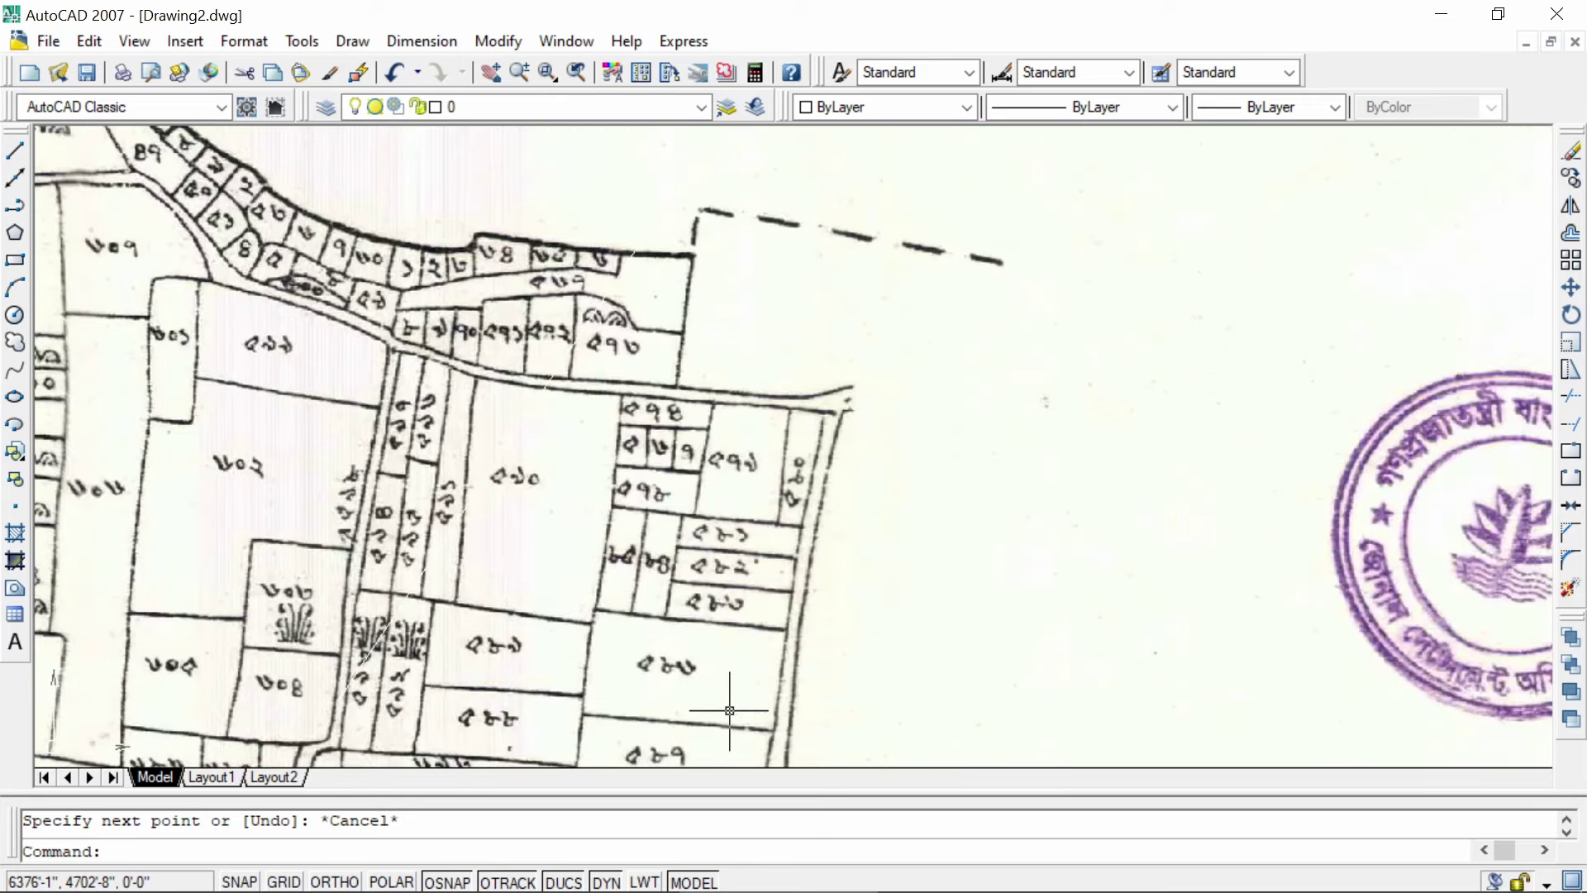
pyautogui.scroll(2, 729, 710)
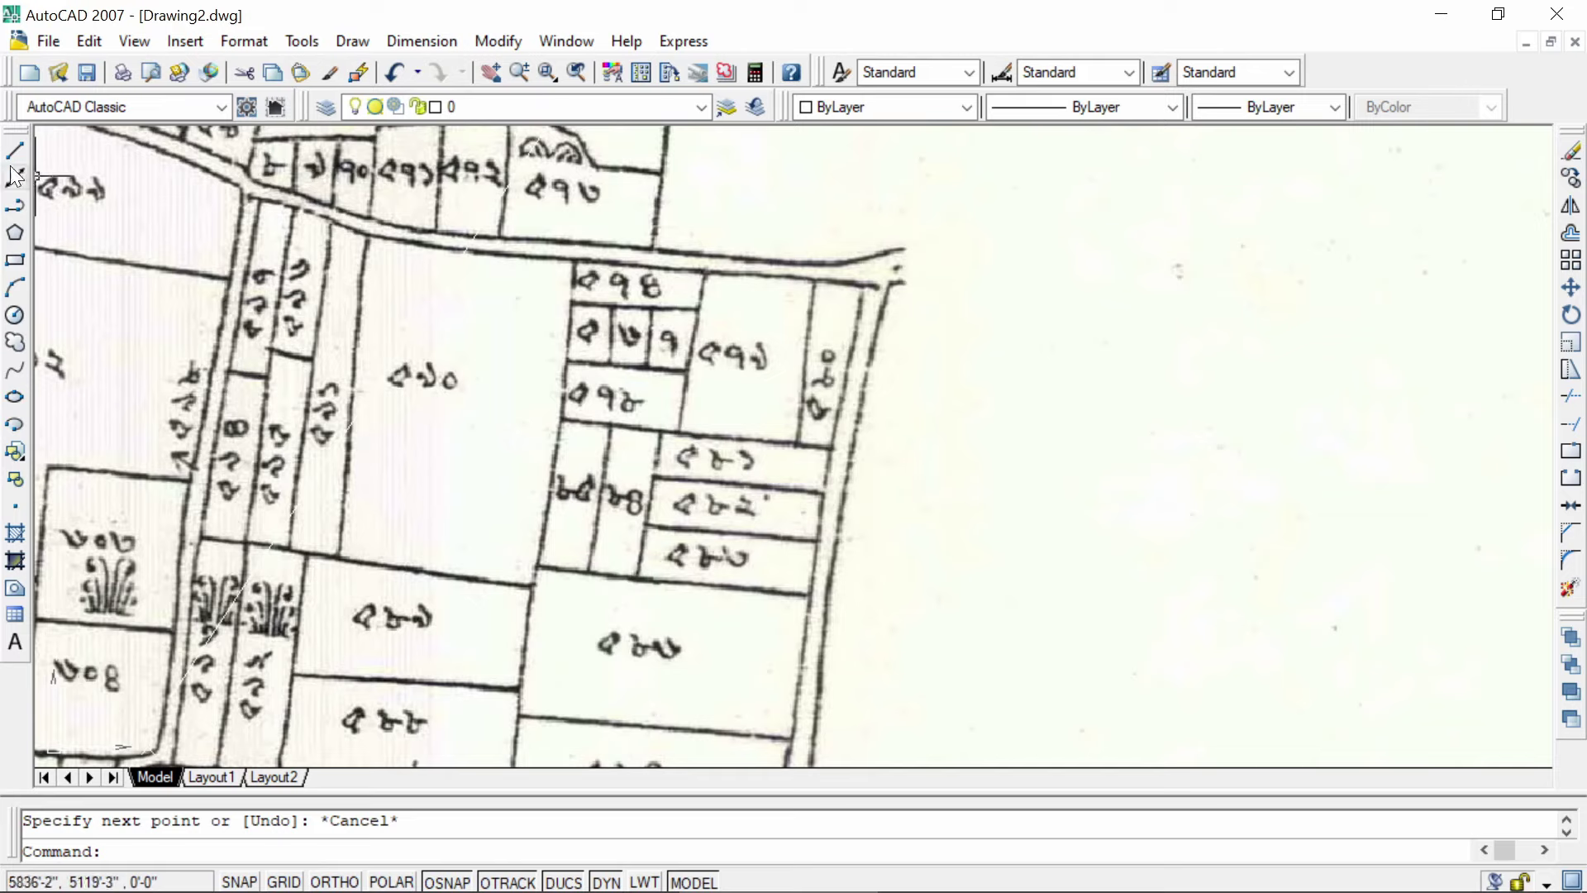
pyautogui.click(20, 213)
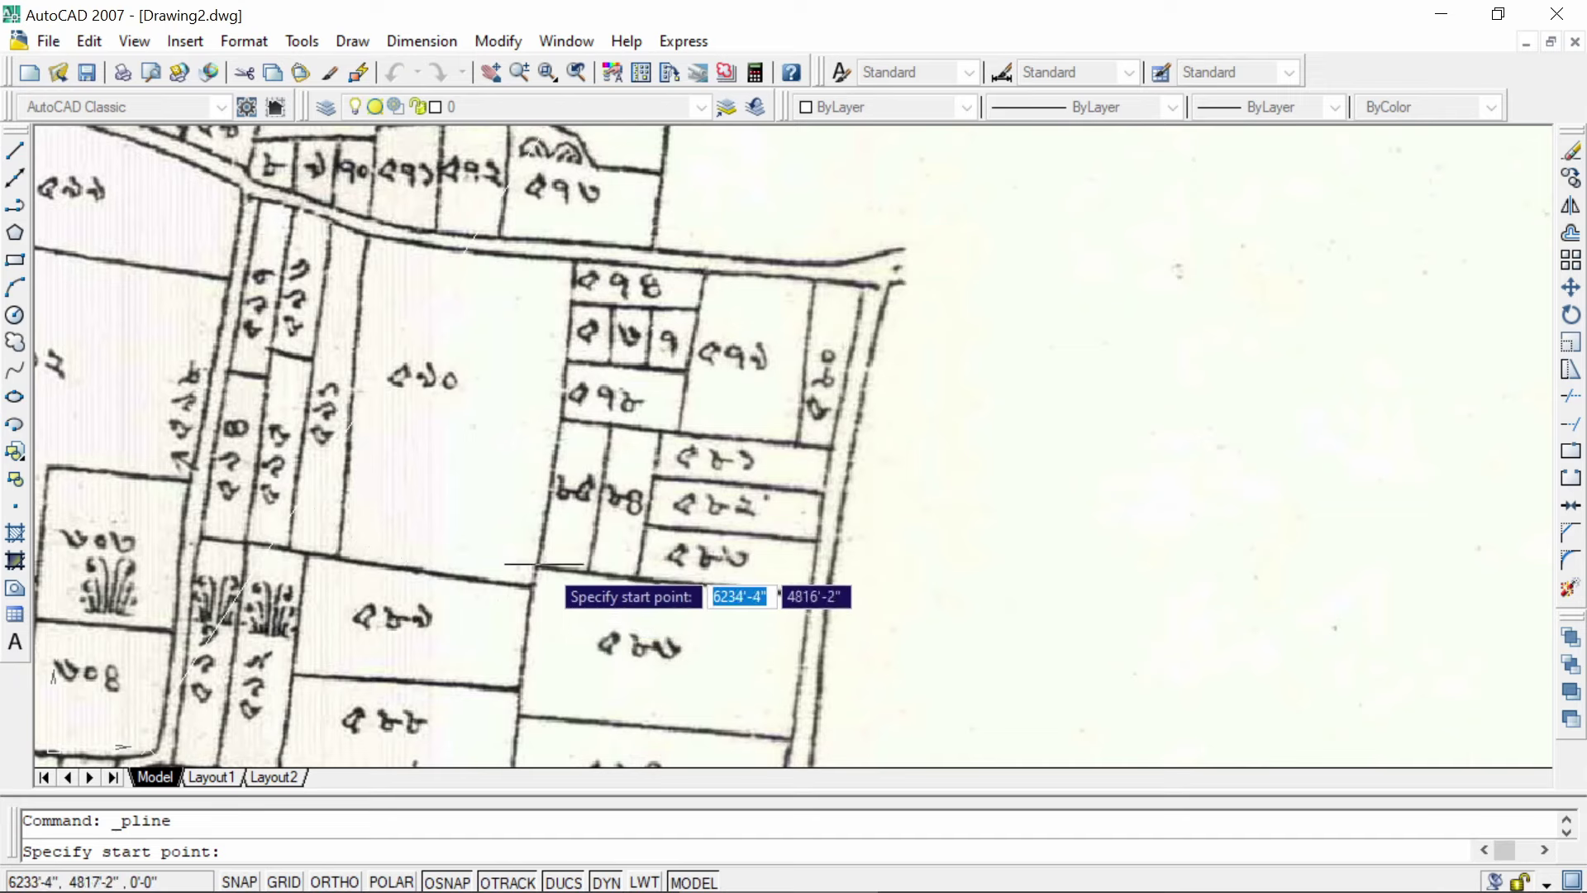
pyautogui.press('Escape')
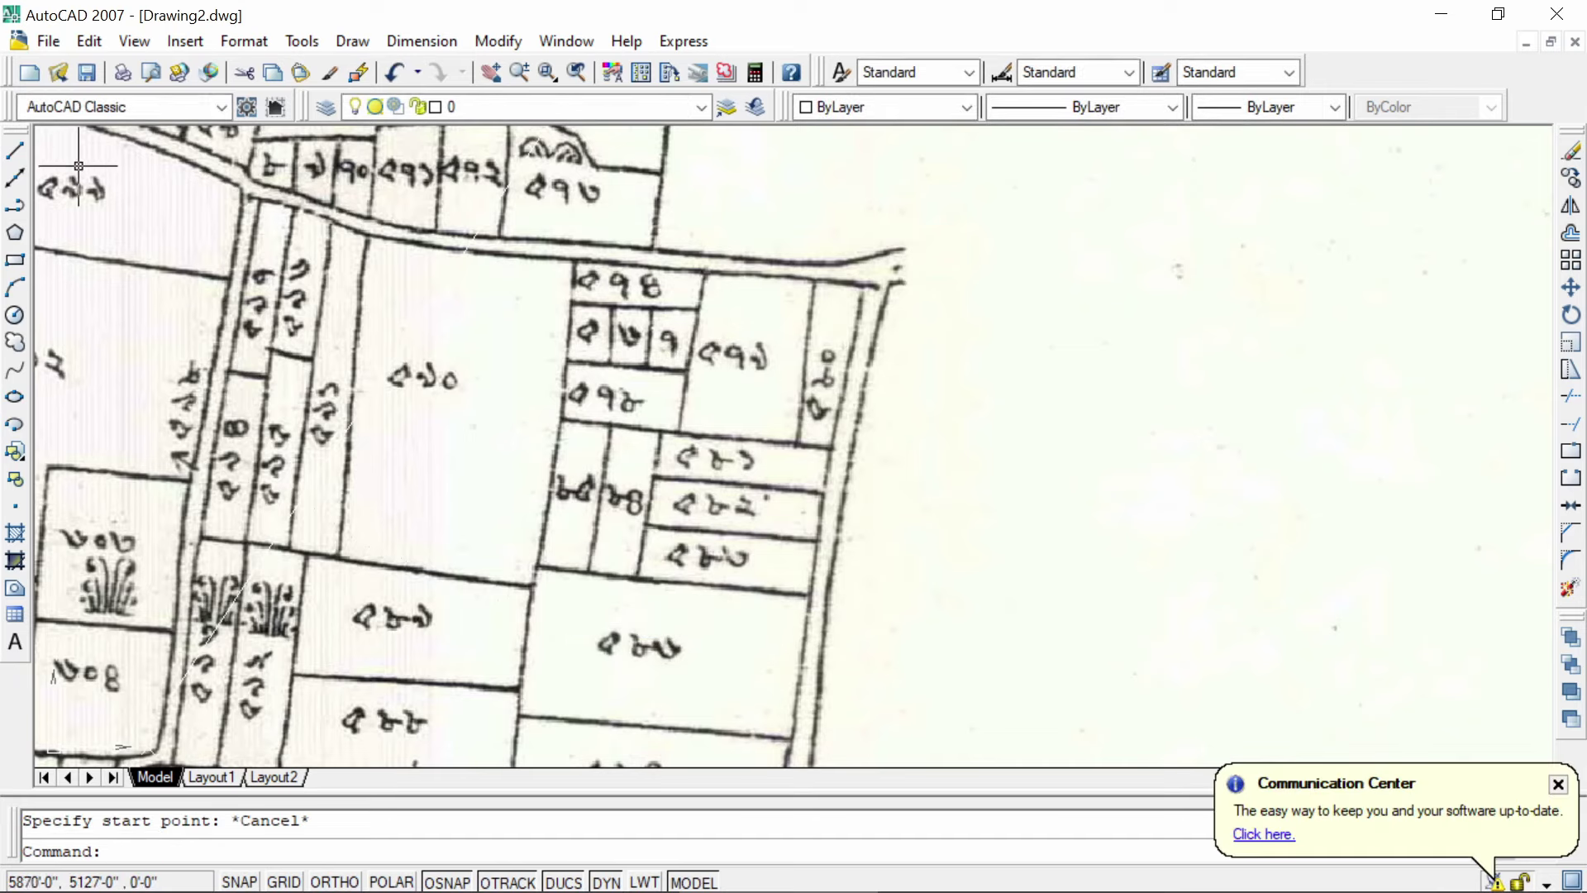
pyautogui.click(356, 41)
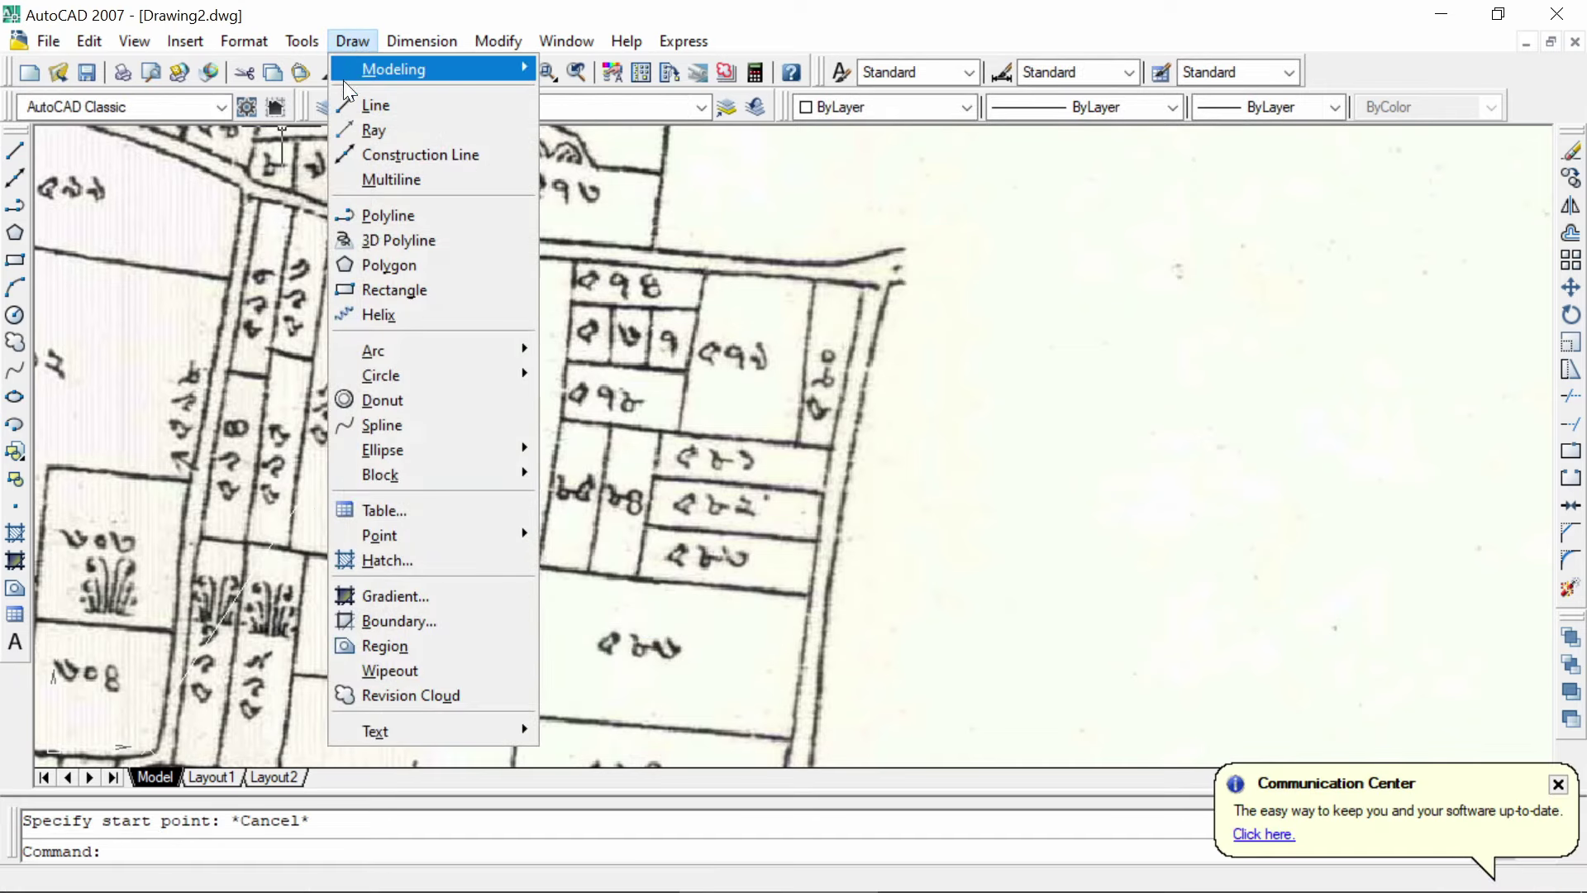
pyautogui.click(380, 215)
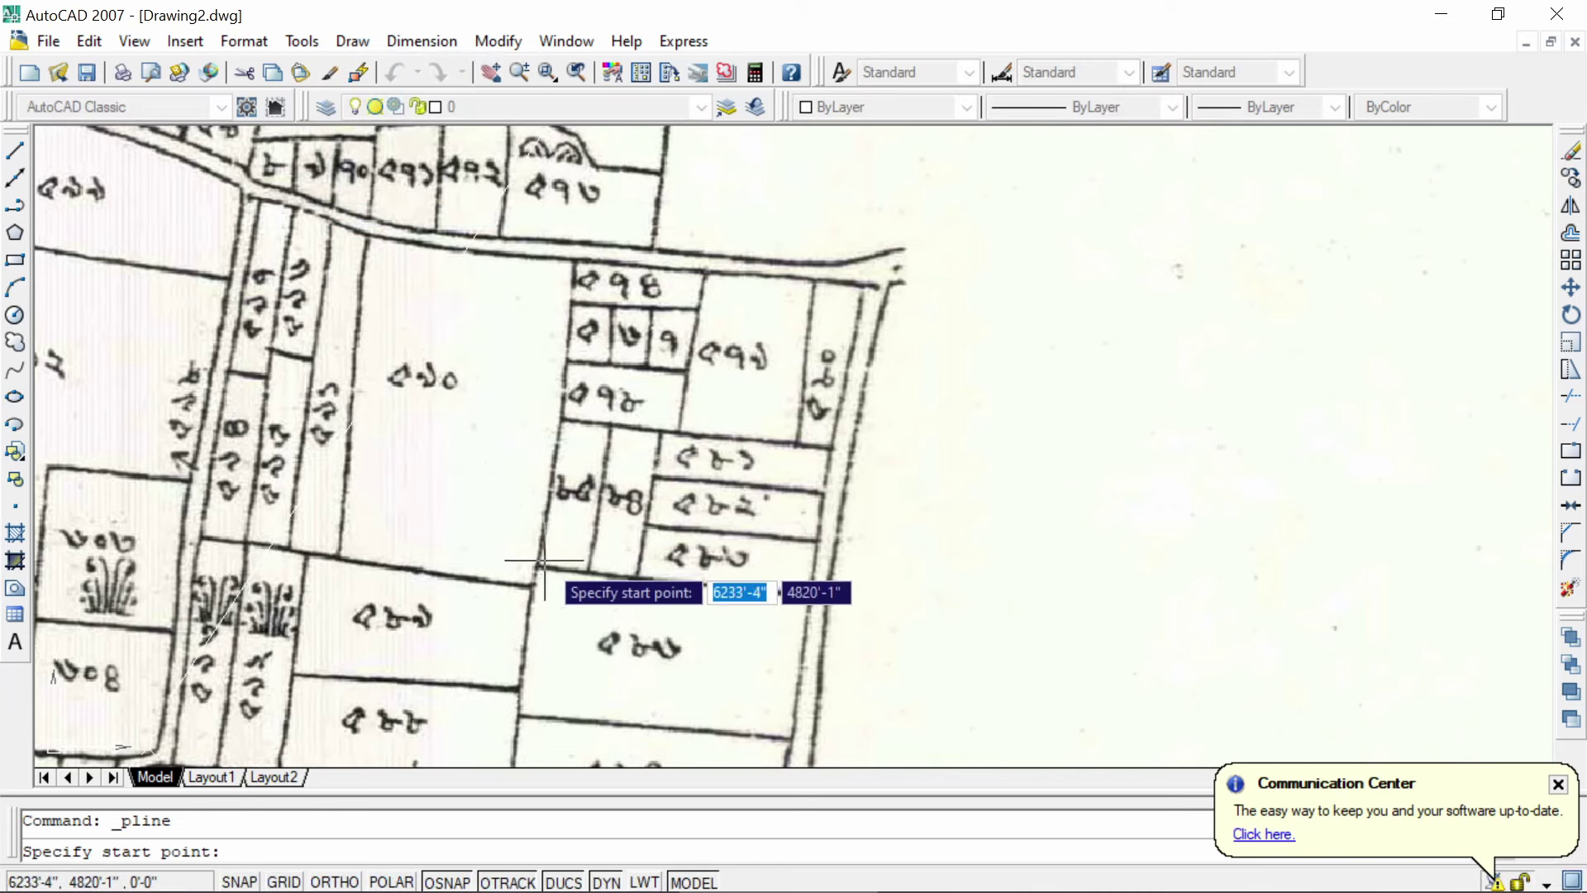
pyautogui.press('Escape')
pyautogui.write('pl')
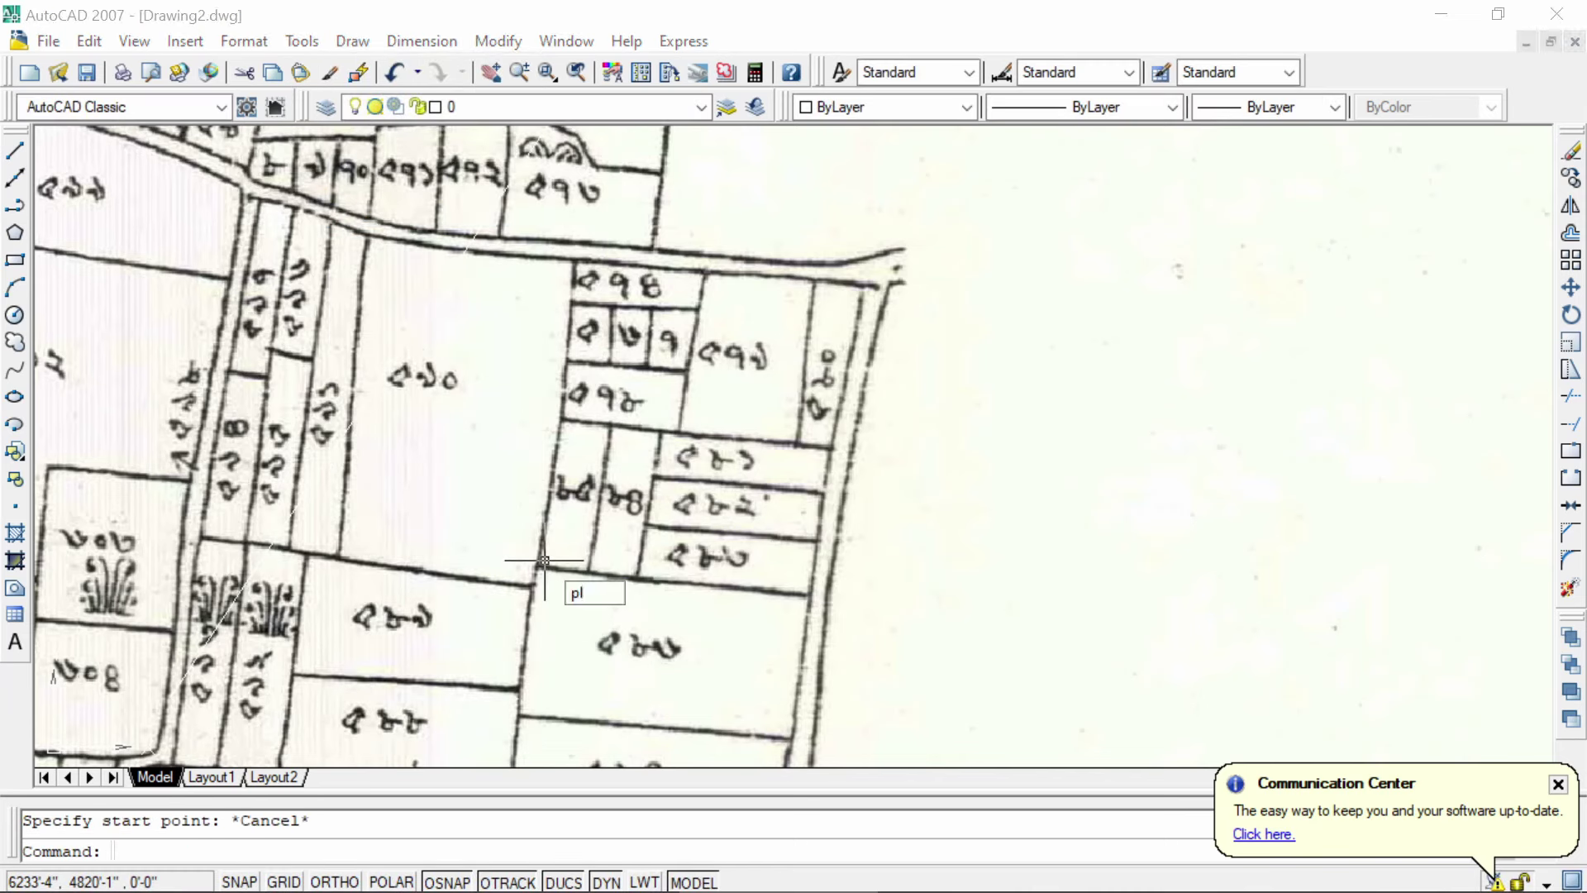
pyautogui.press('Return')
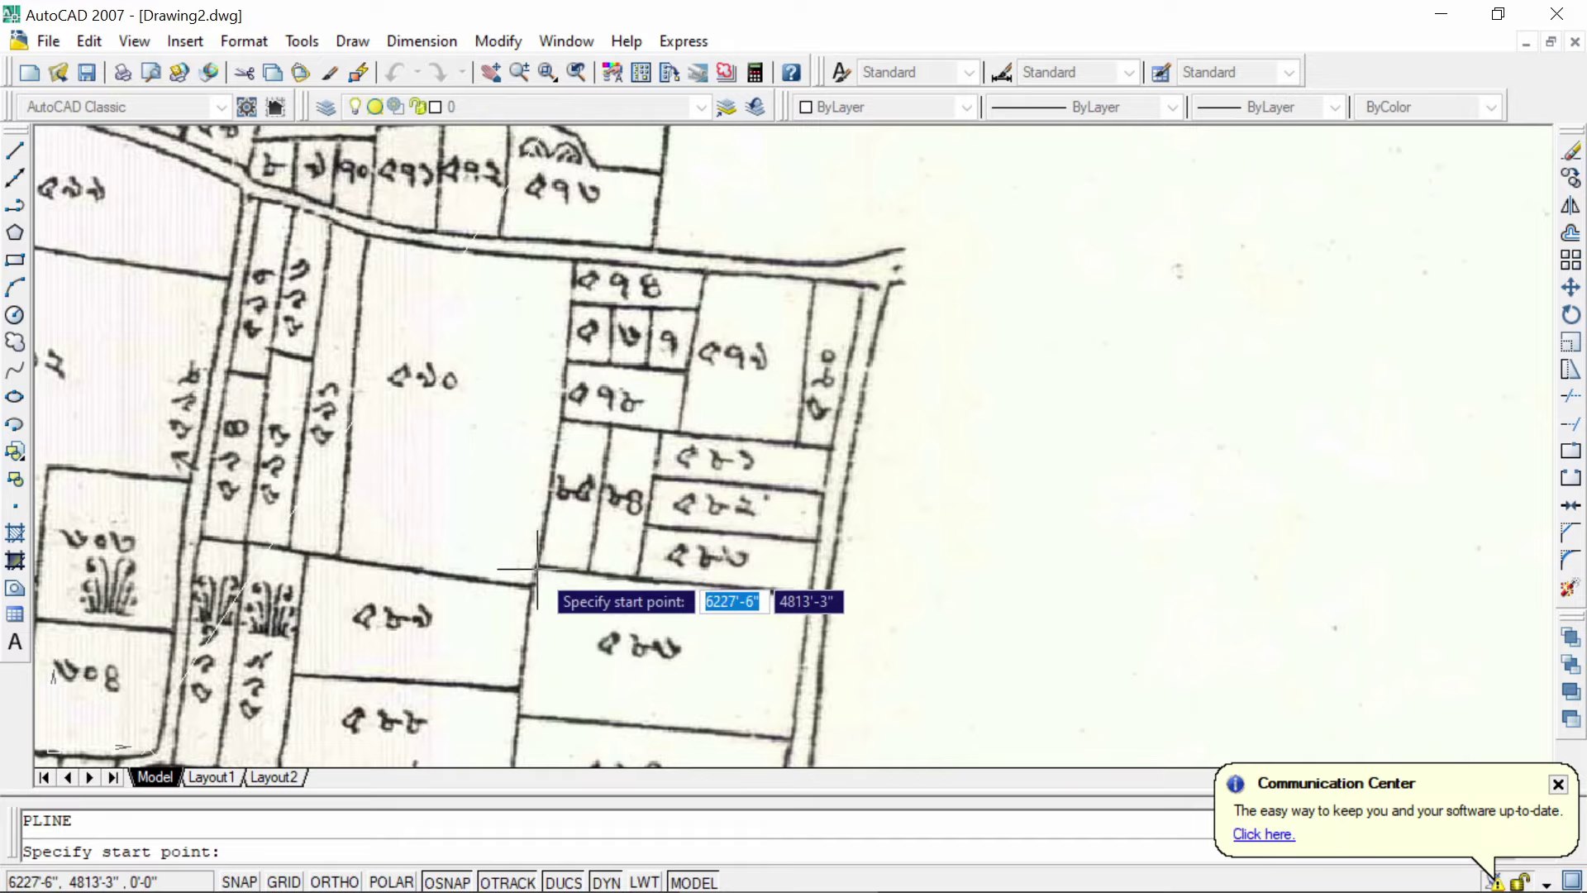
pyautogui.scroll(2, 537, 568)
pyautogui.scroll(3, 529, 567)
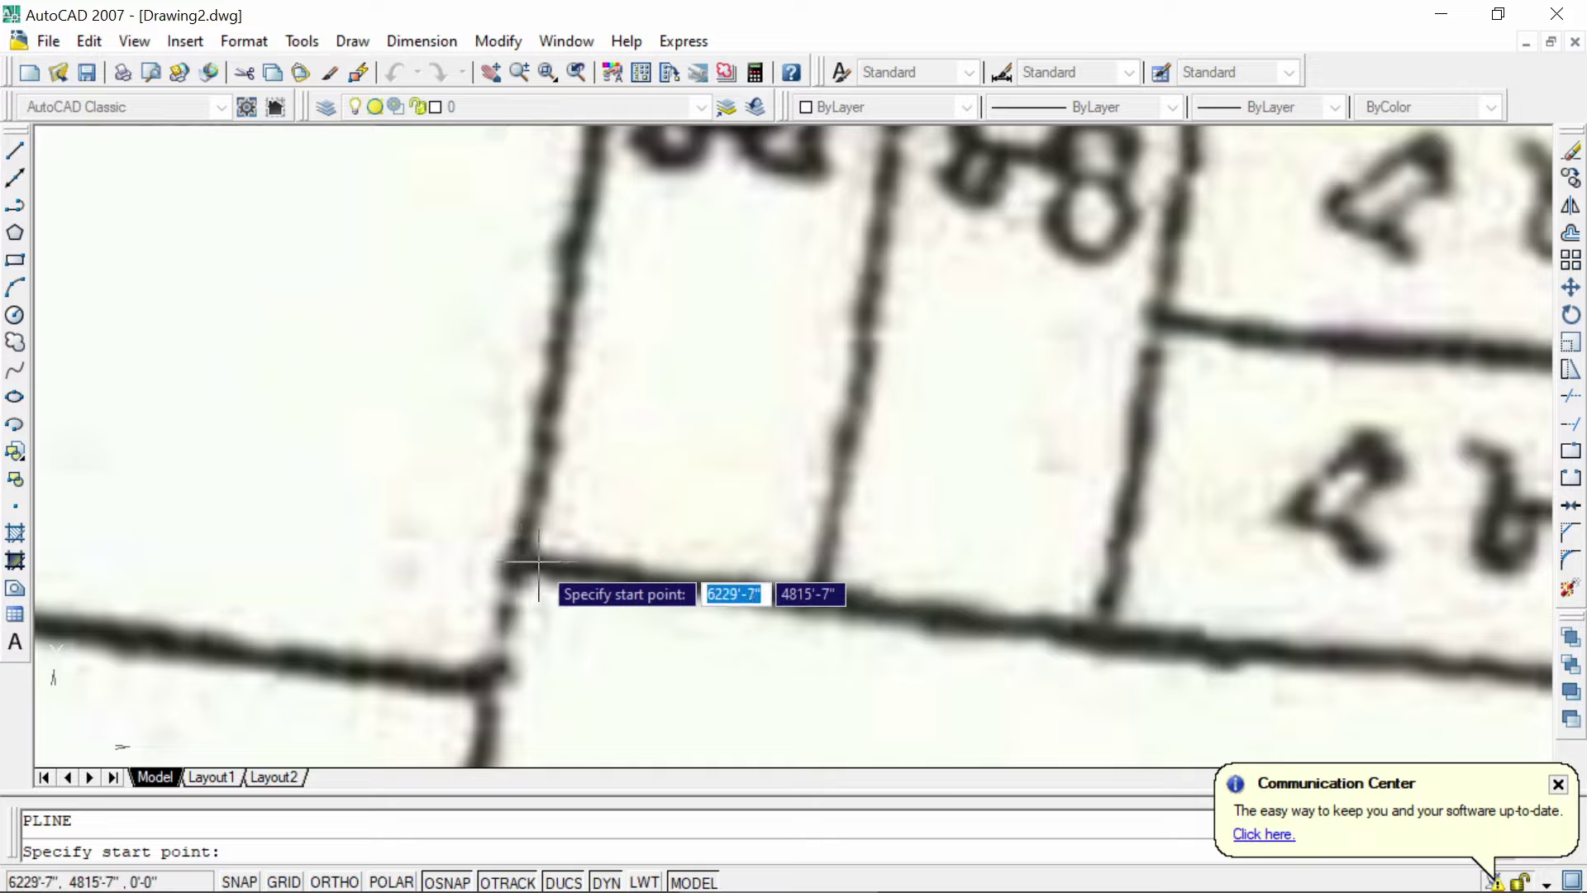
pyautogui.click(533, 562)
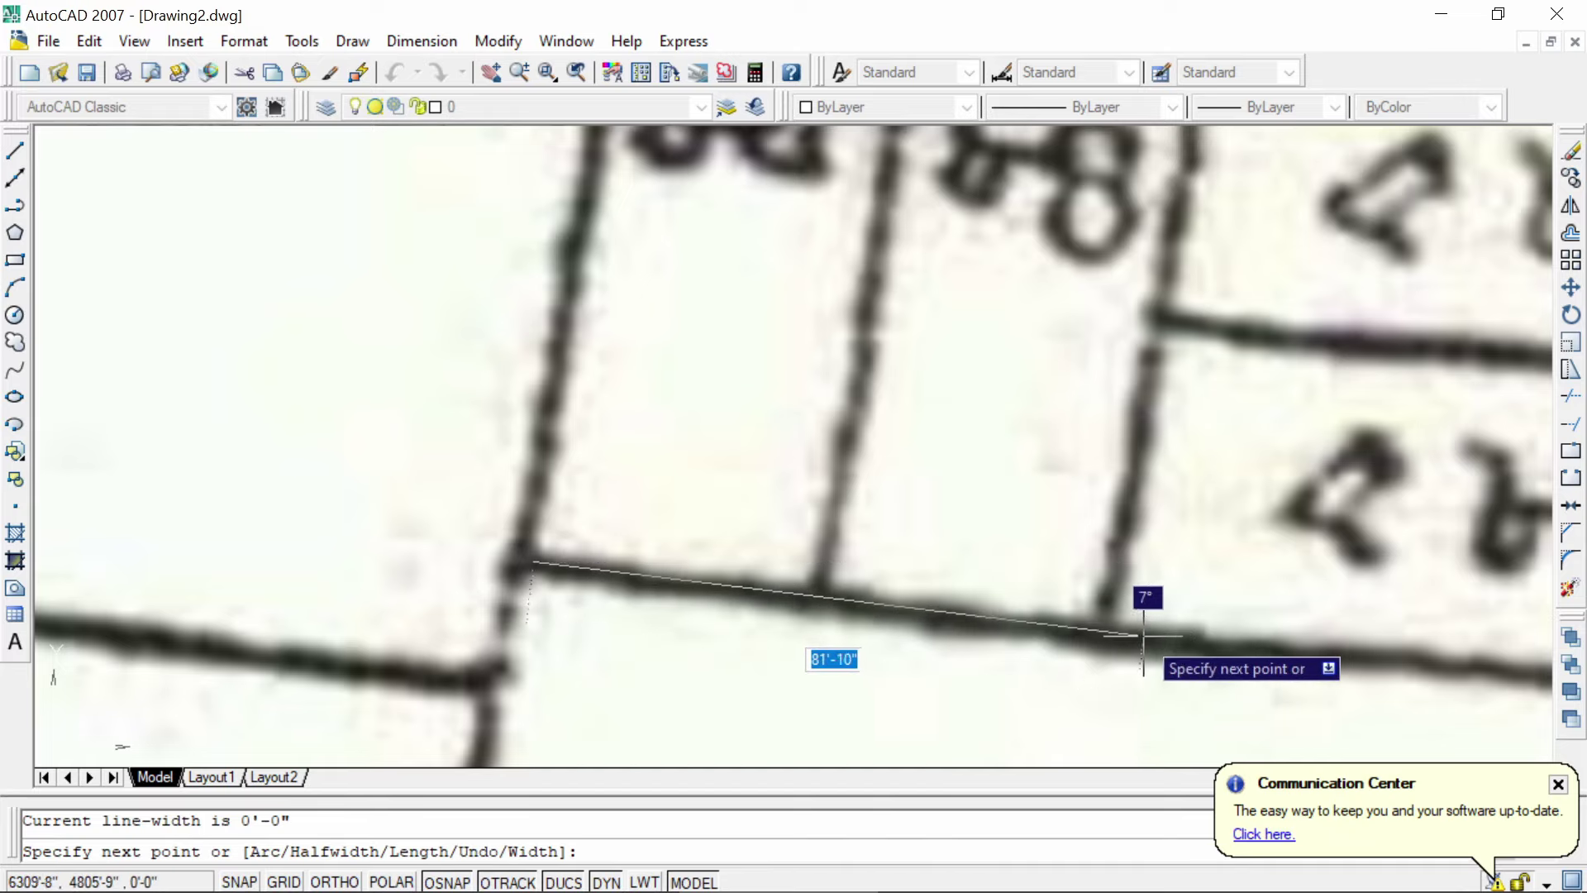
pyautogui.scroll(-1, 1100, 636)
pyautogui.scroll(-1, 1091, 638)
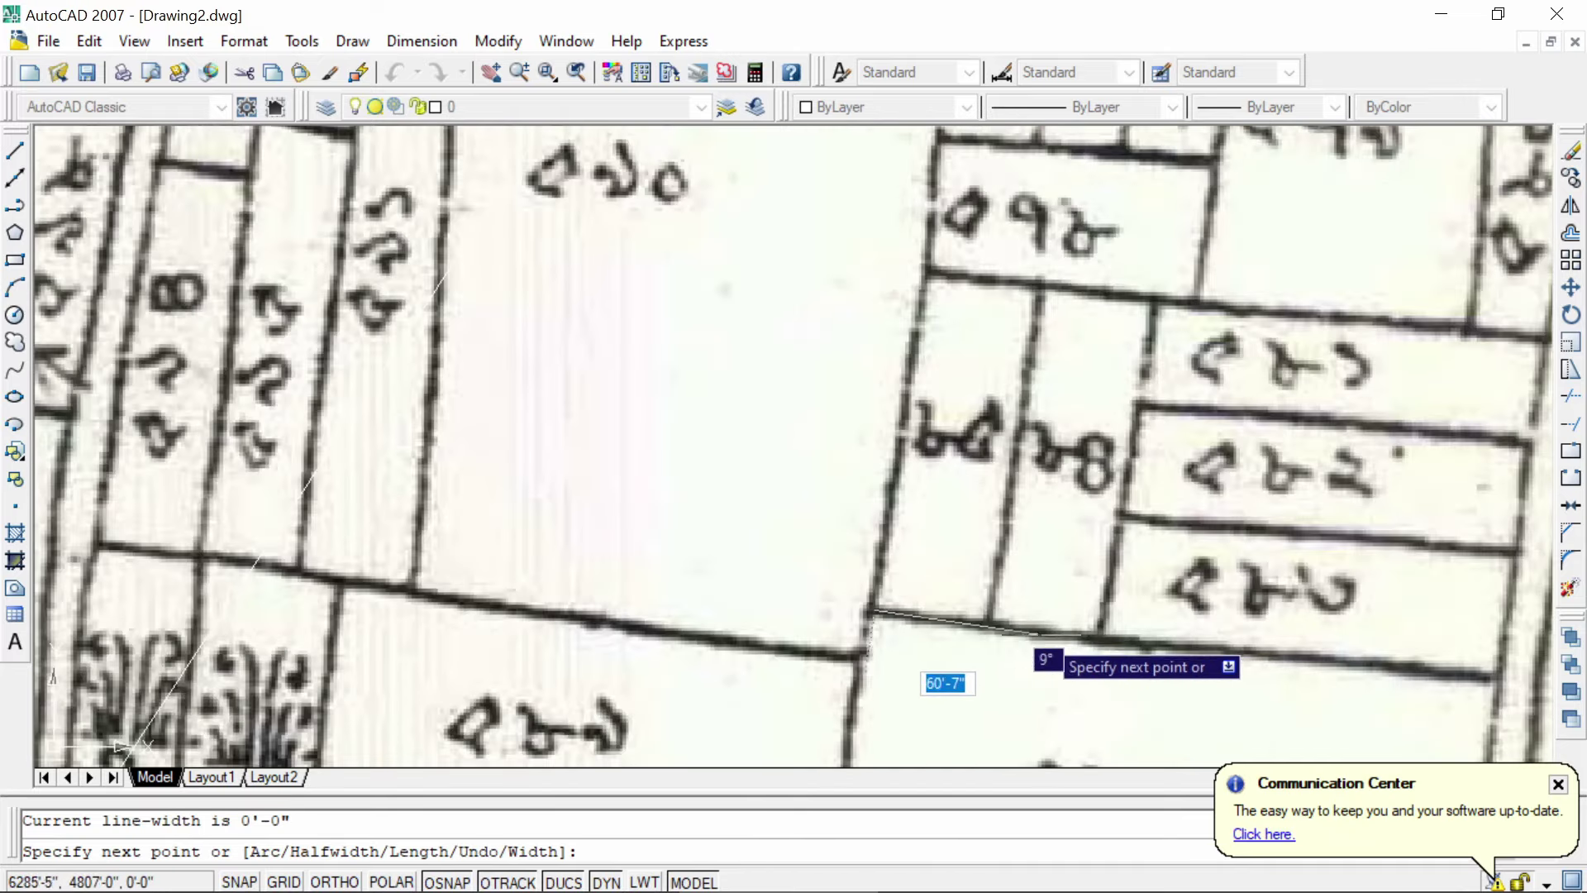
pyautogui.scroll(-1, 1024, 629)
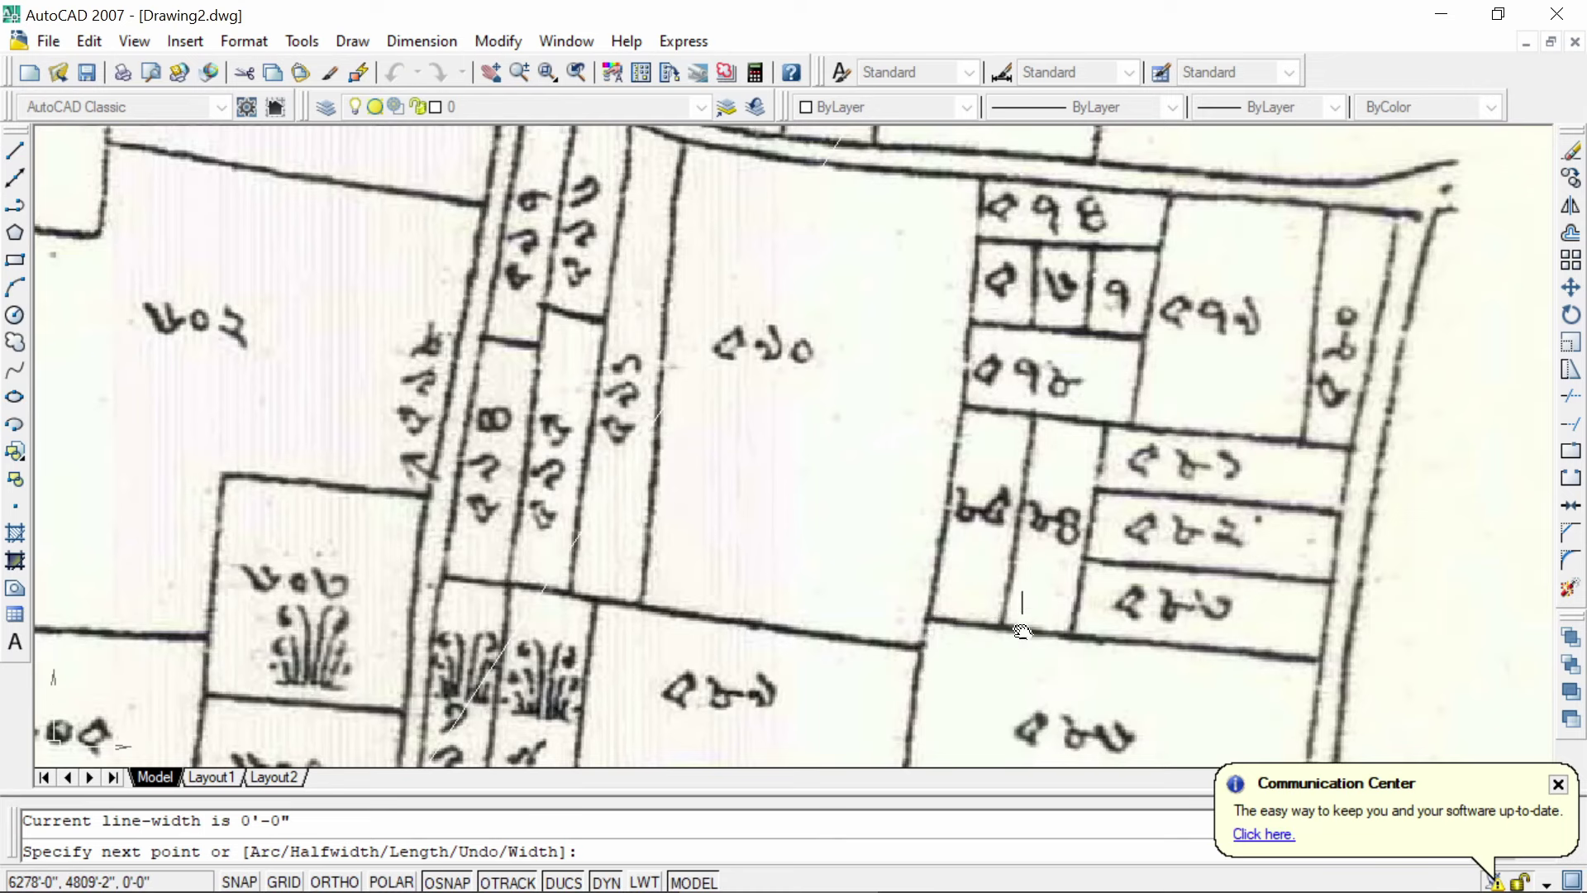
pyautogui.moveTo(1022, 619); pyautogui.dragTo(720, 376, button='middle')
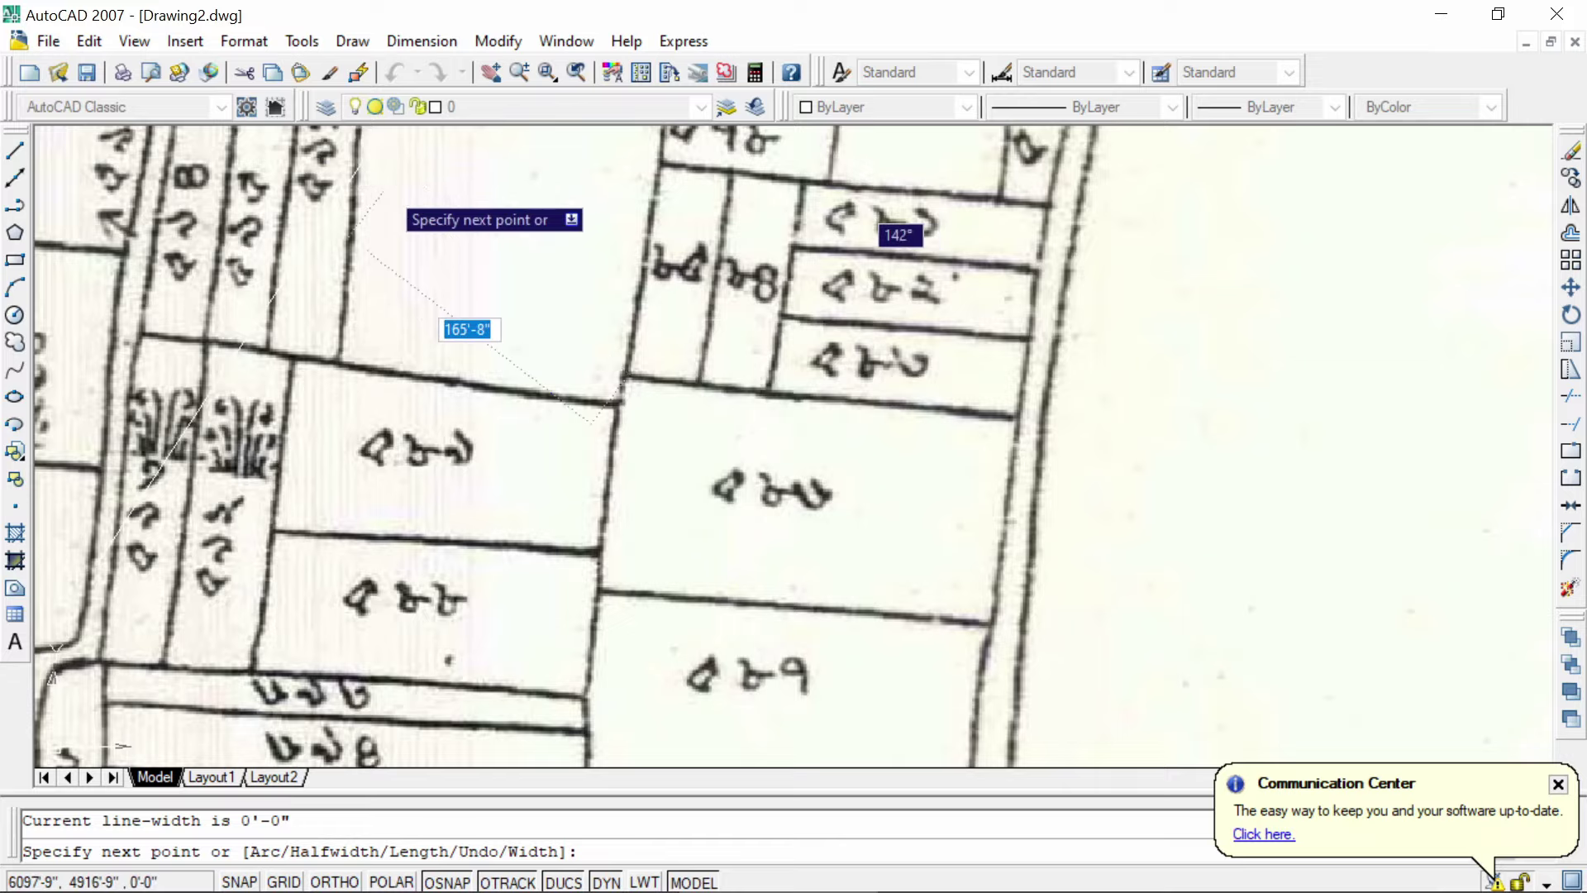
pyautogui.press('Escape')
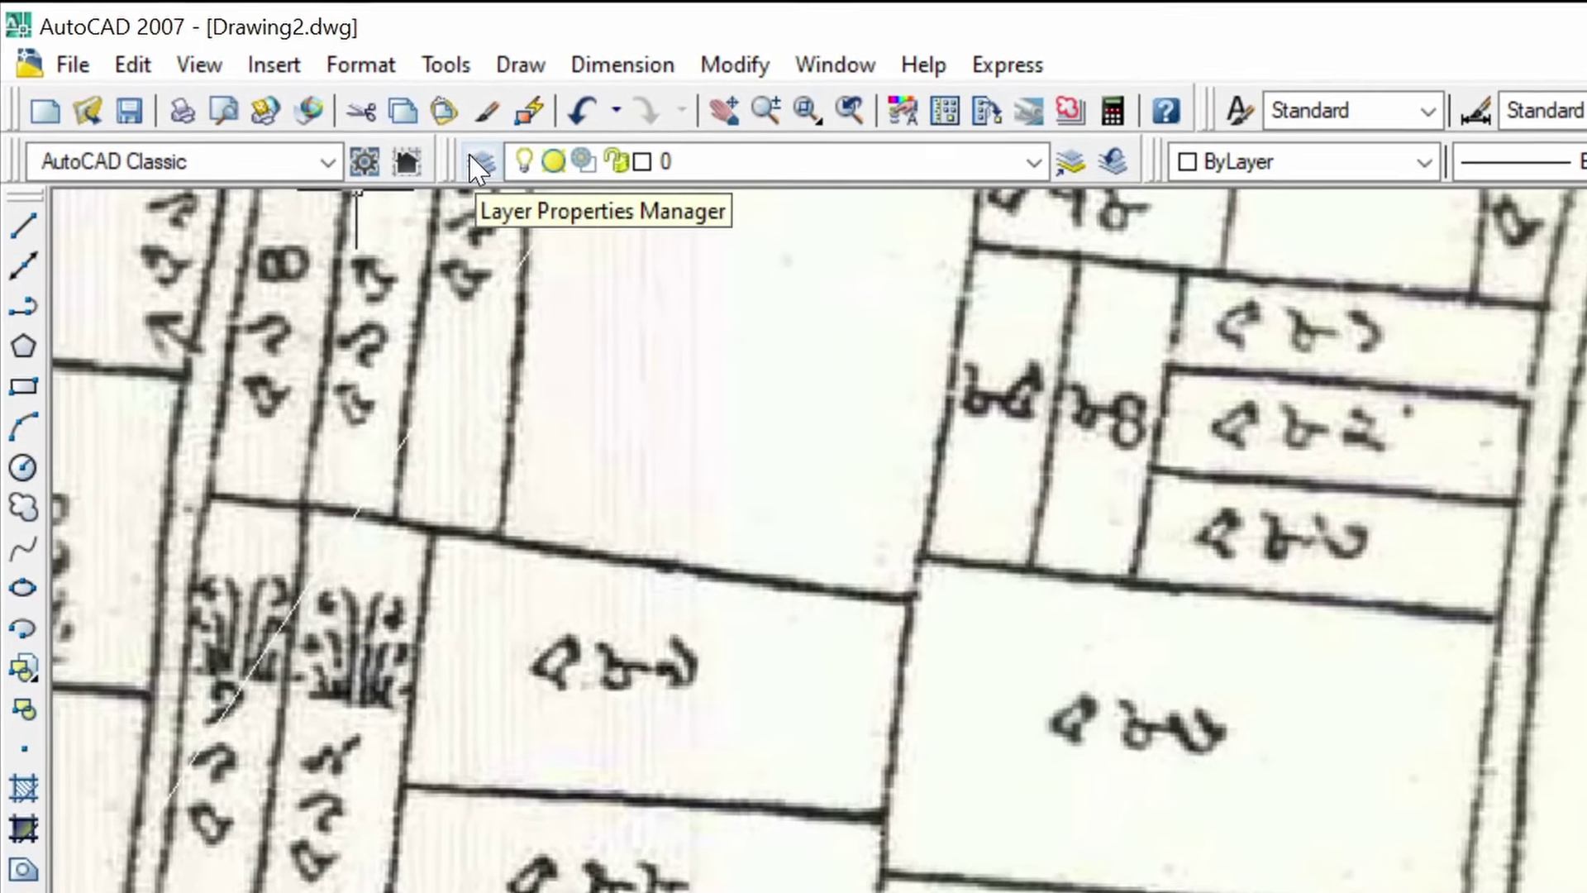
# Step: Create Layer1, make it the current layer, and give it red colour index 10
pyautogui.click(405, 136)
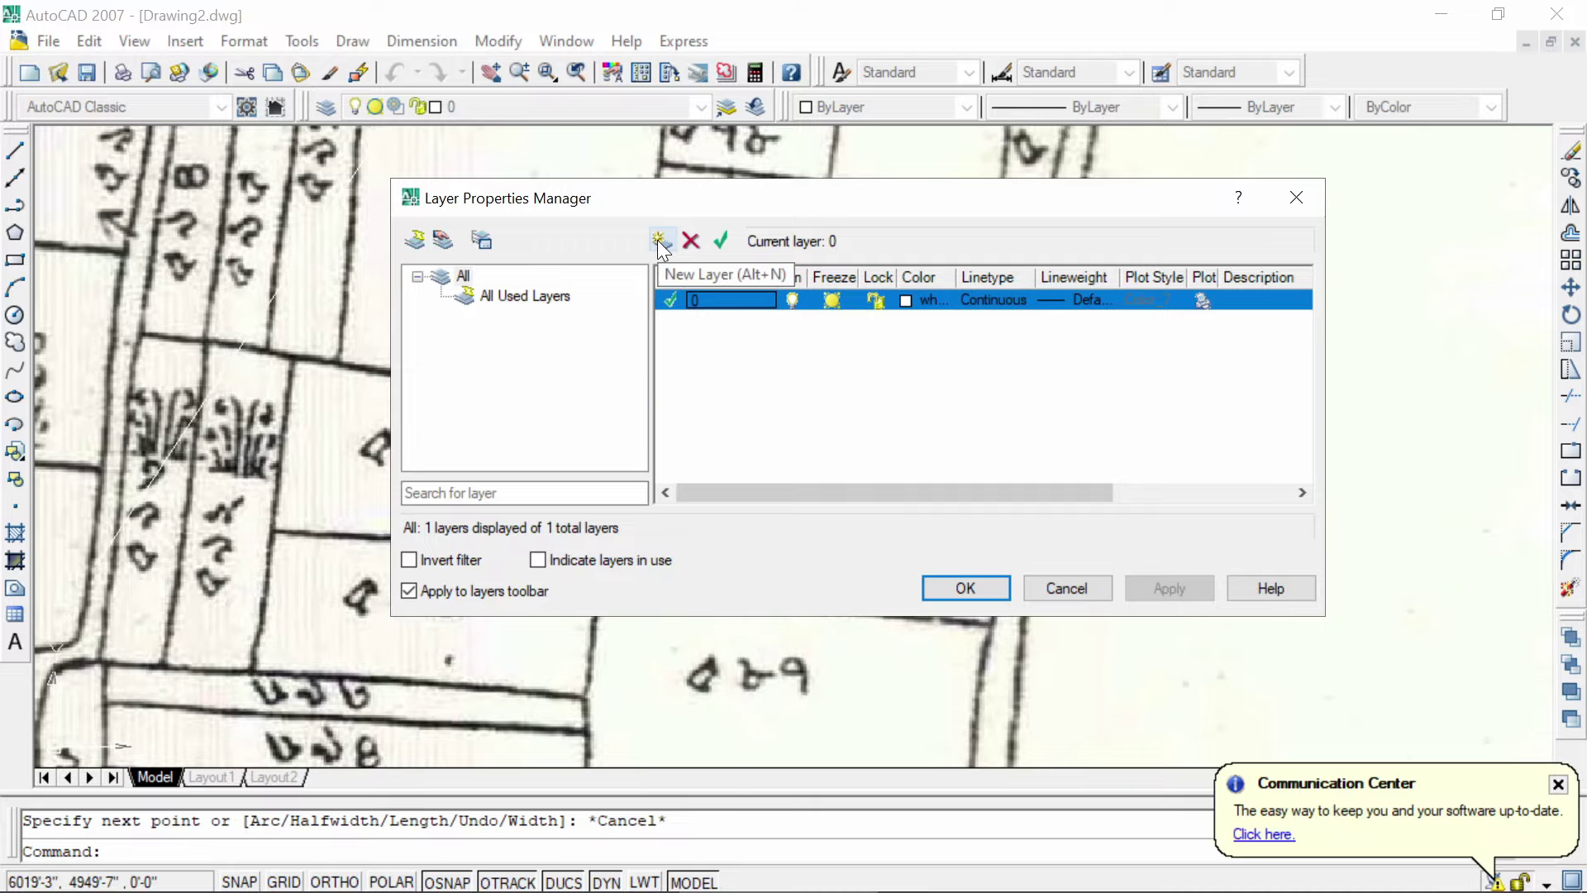
pyautogui.click(660, 241)
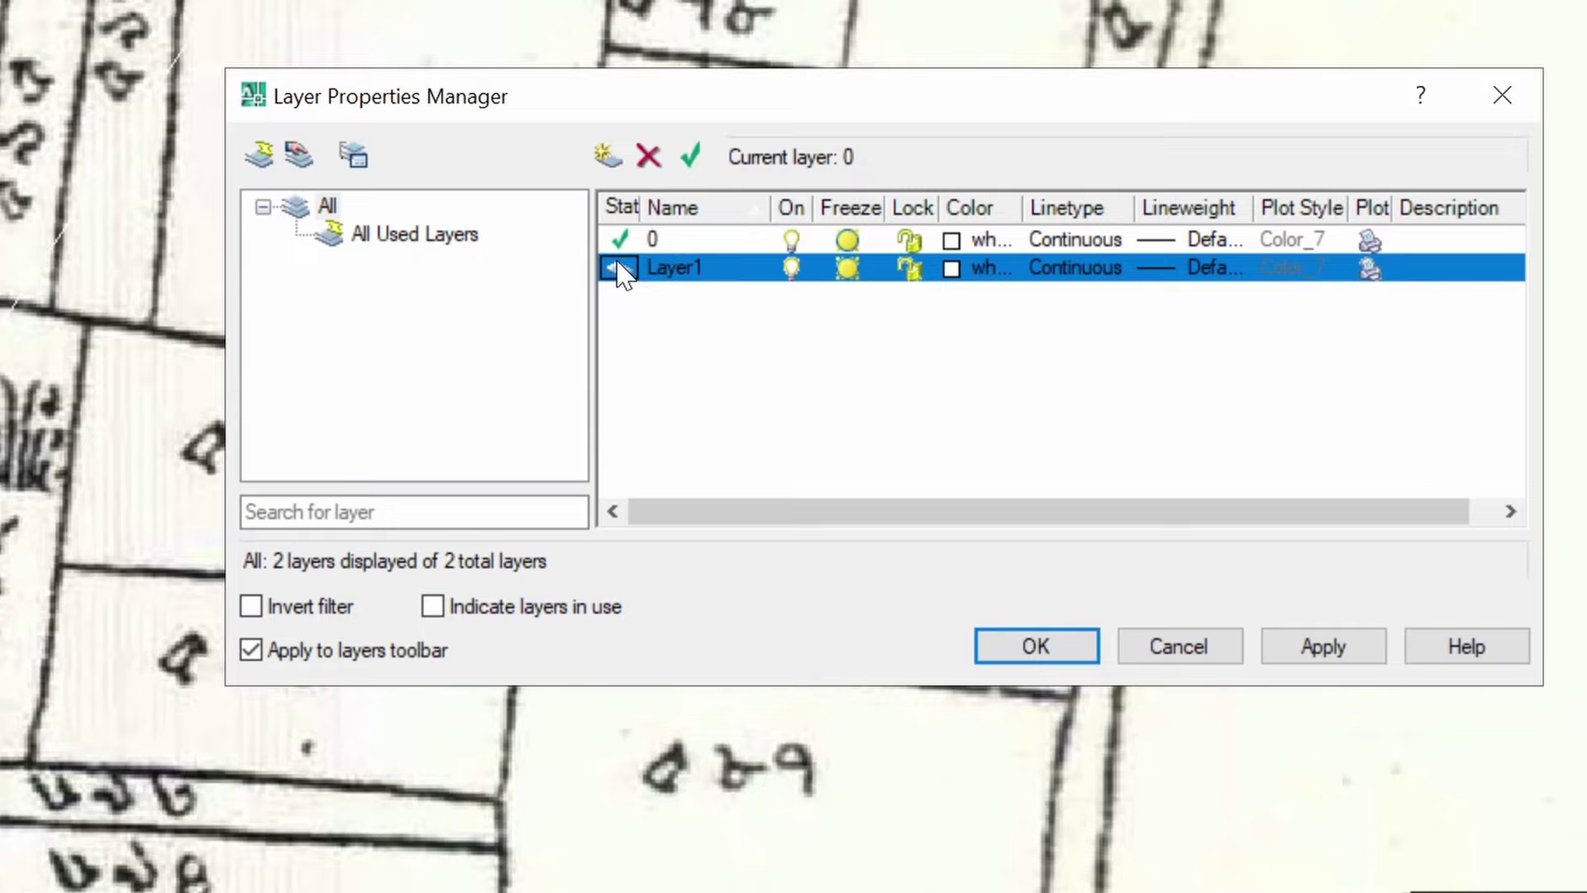
pyautogui.doubleClick(640, 290)
pyautogui.click(952, 268)
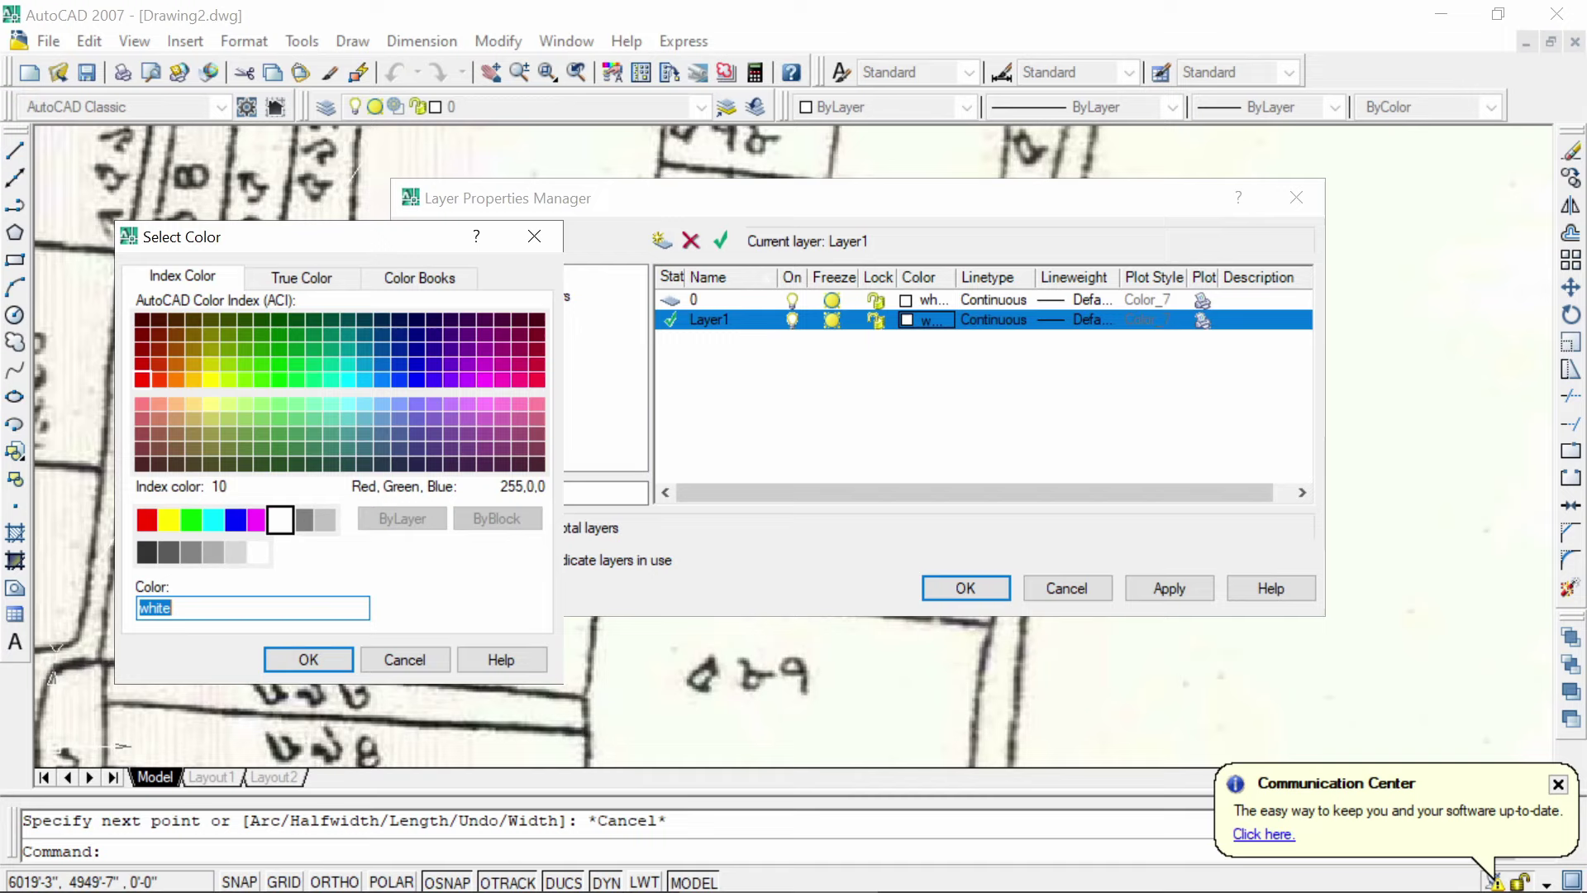
pyautogui.click(142, 380)
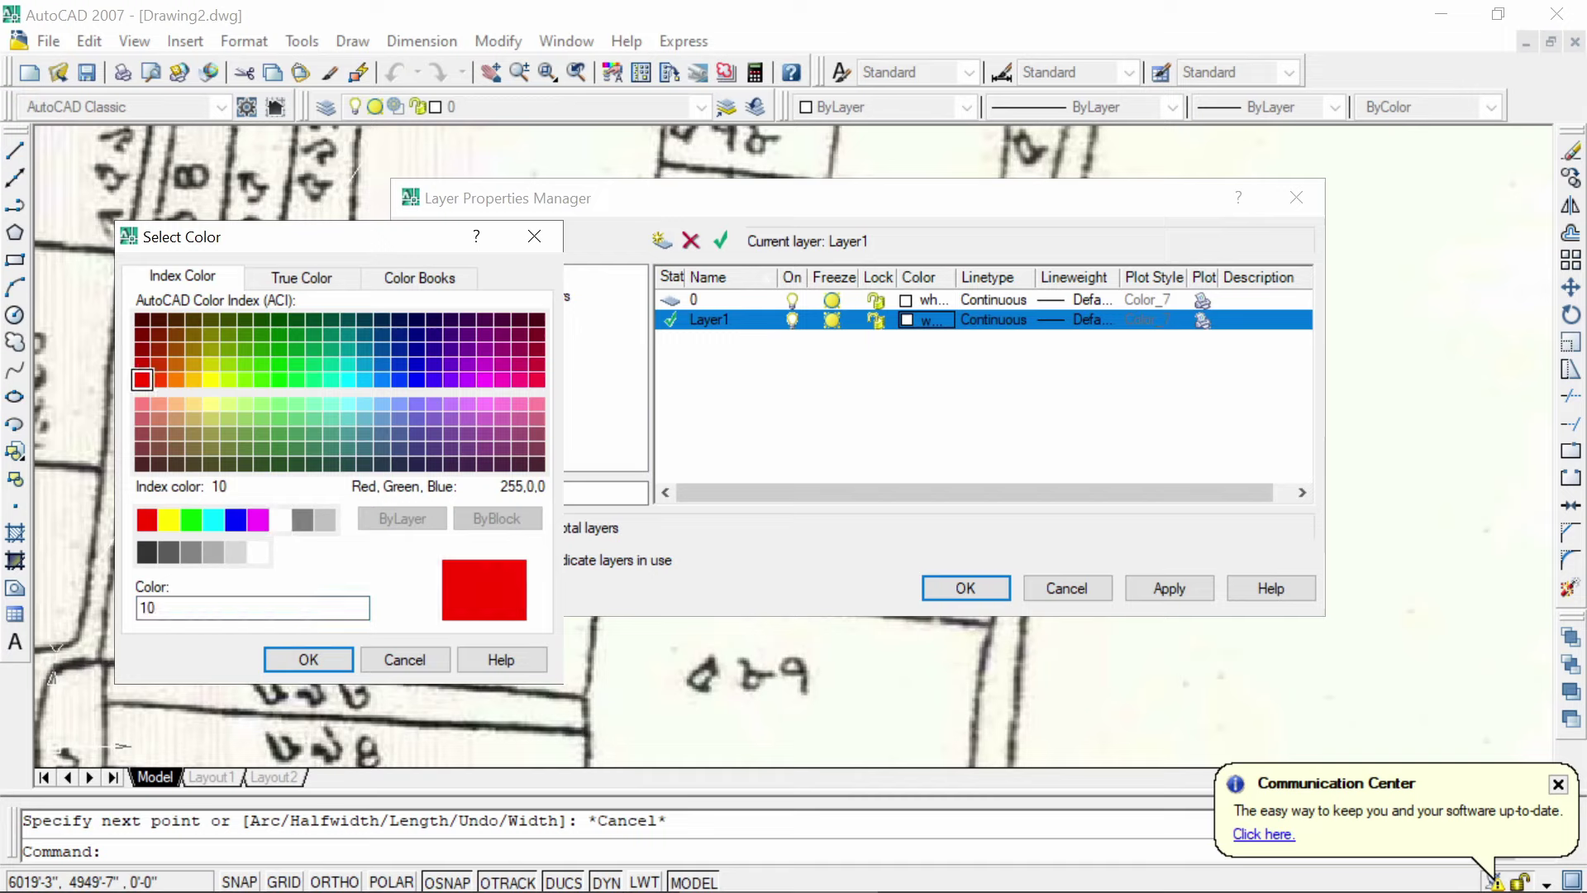
pyautogui.click(310, 659)
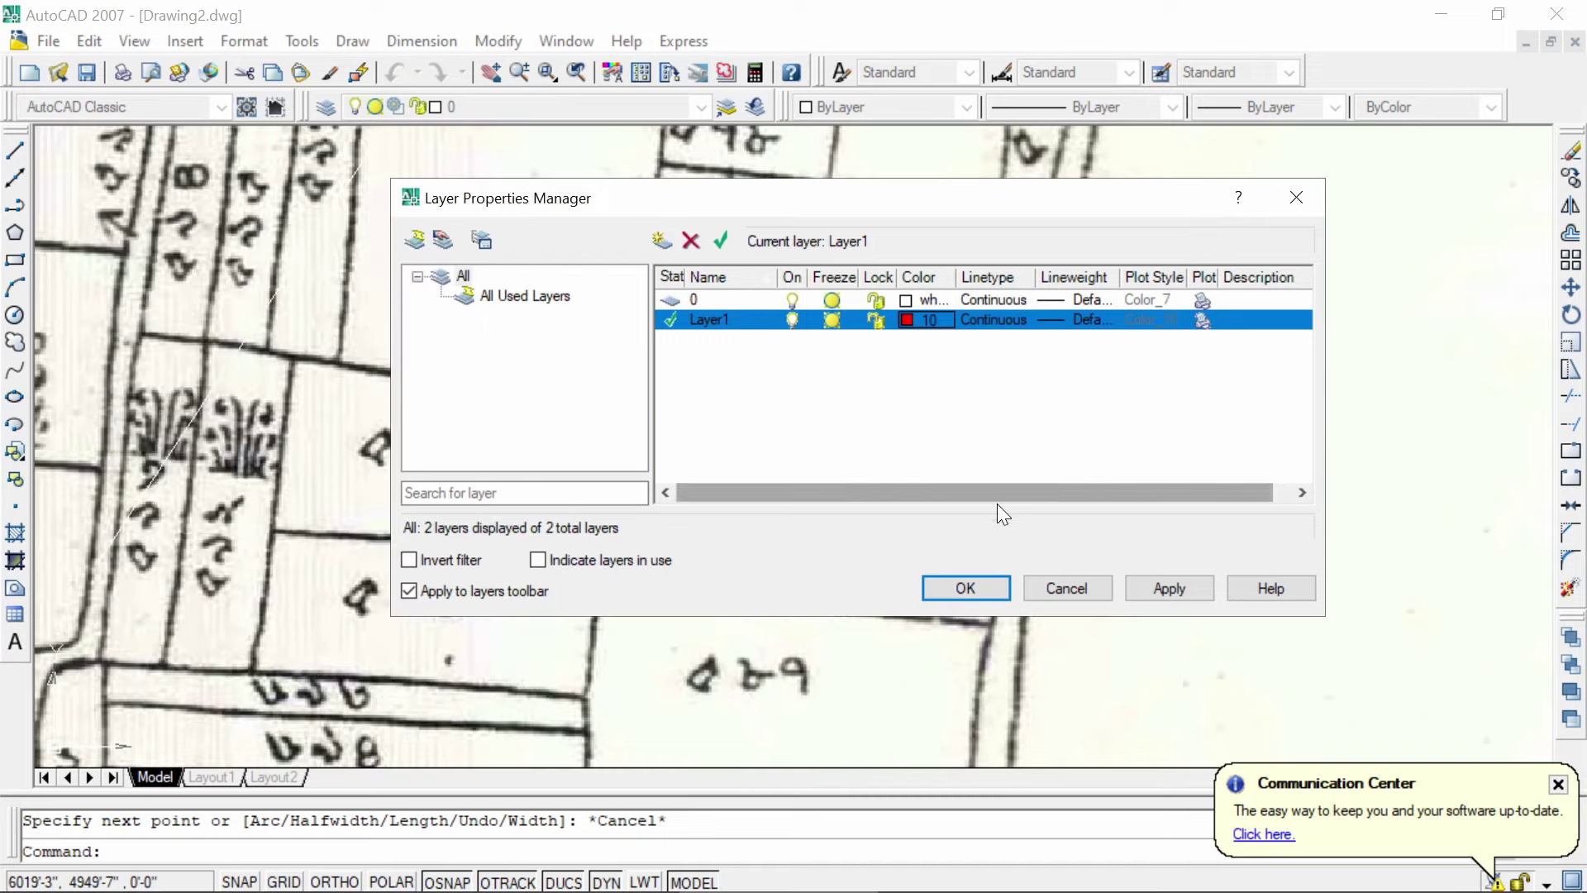
# Step: Start a red polyline along the plot's top side, from the top-left to top-right corner
pyautogui.click(965, 587)
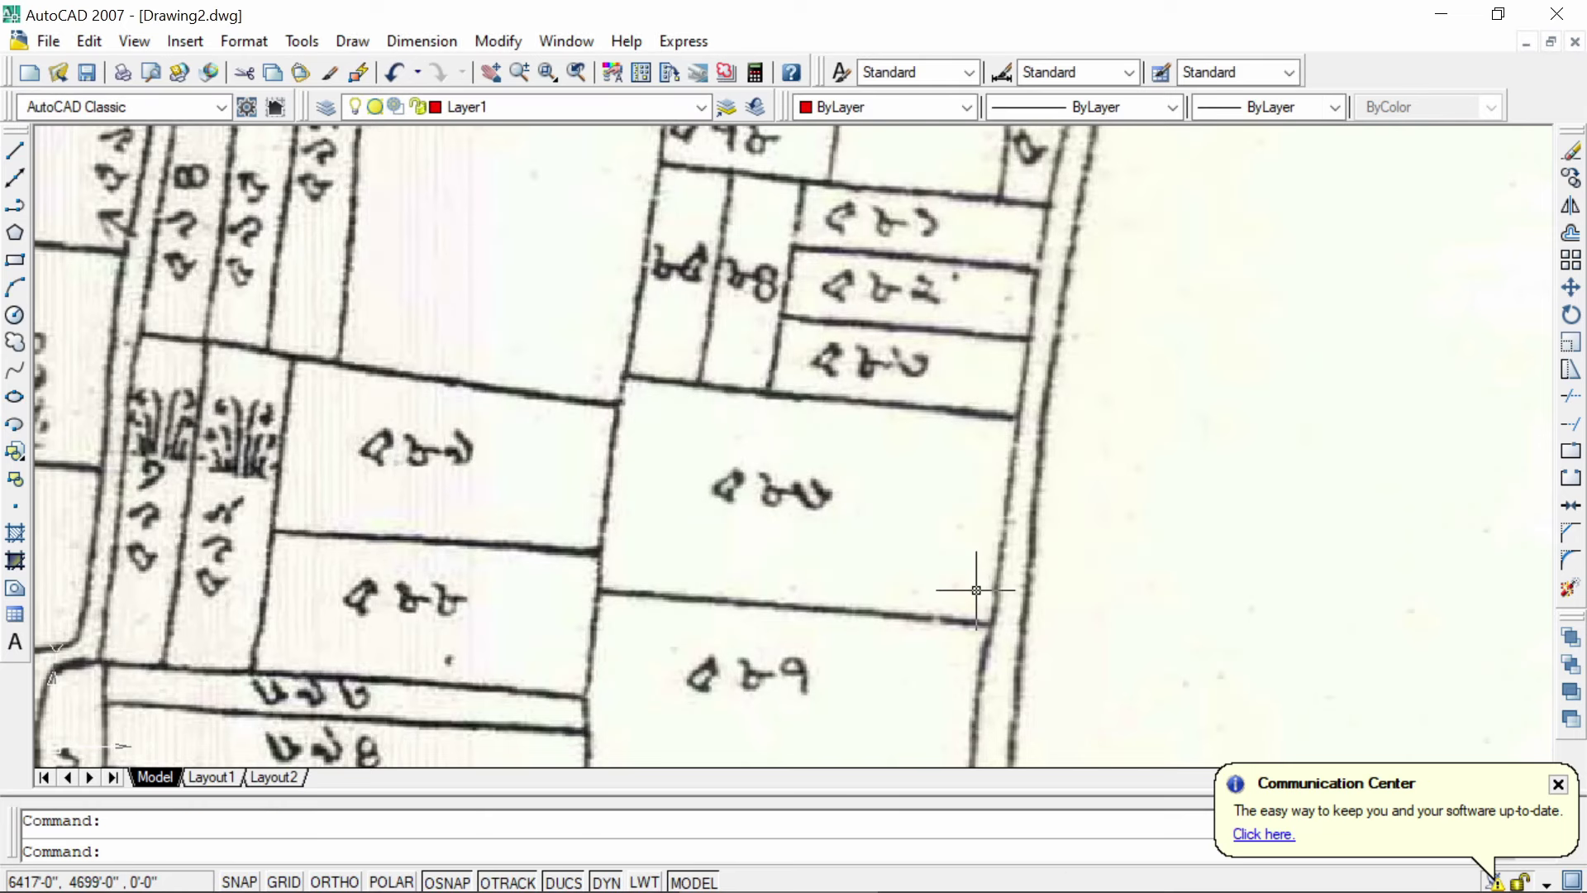
pyautogui.click(17, 200)
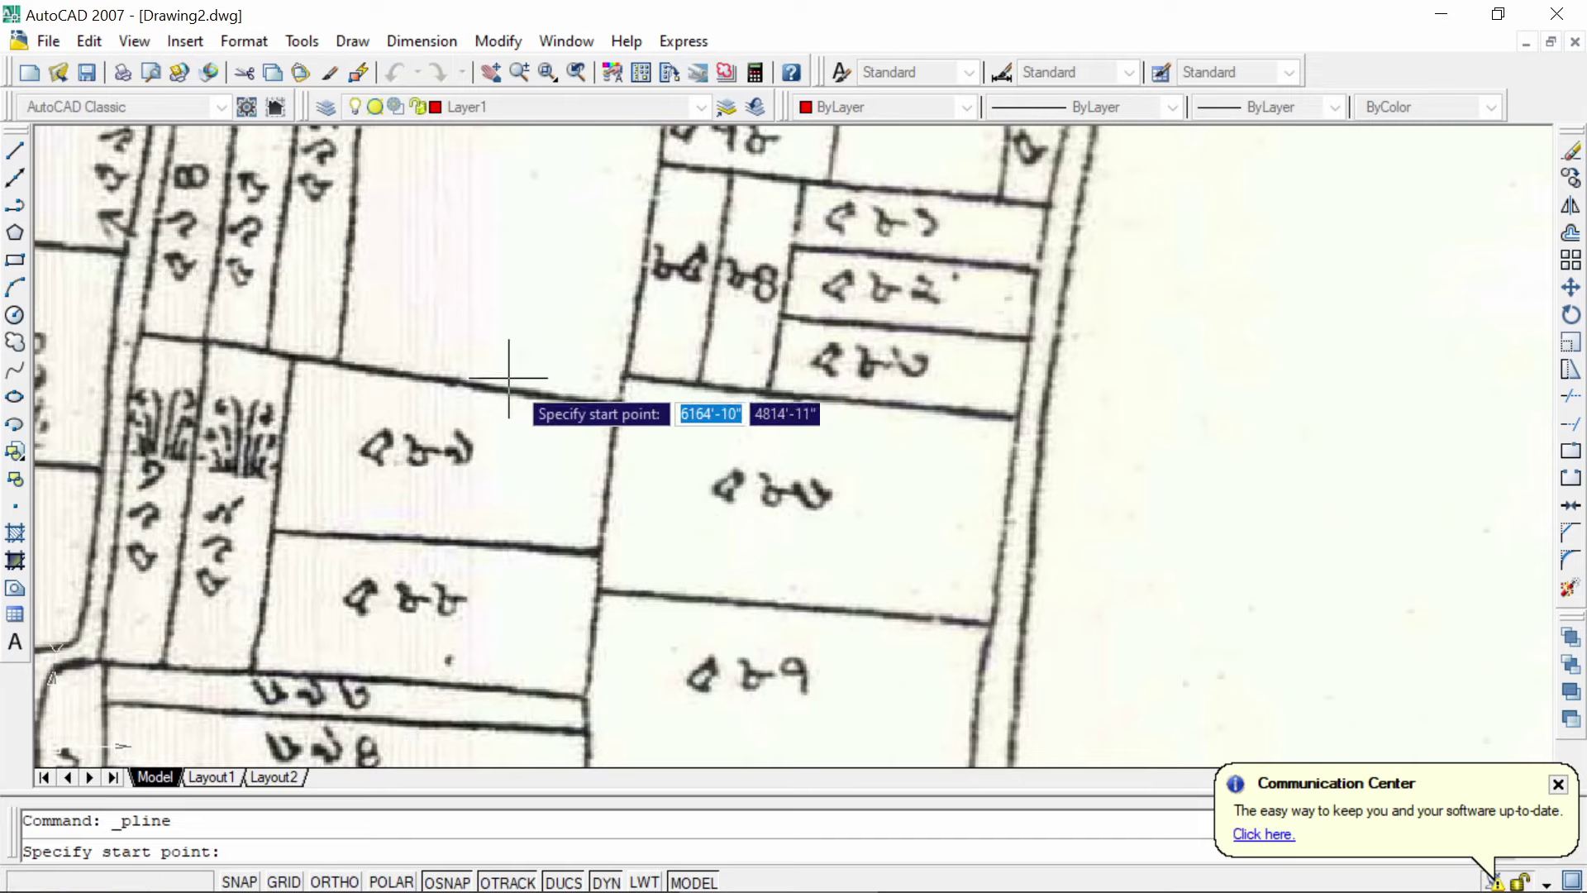
pyautogui.scroll(2, 624, 403)
pyautogui.scroll(4, 624, 403)
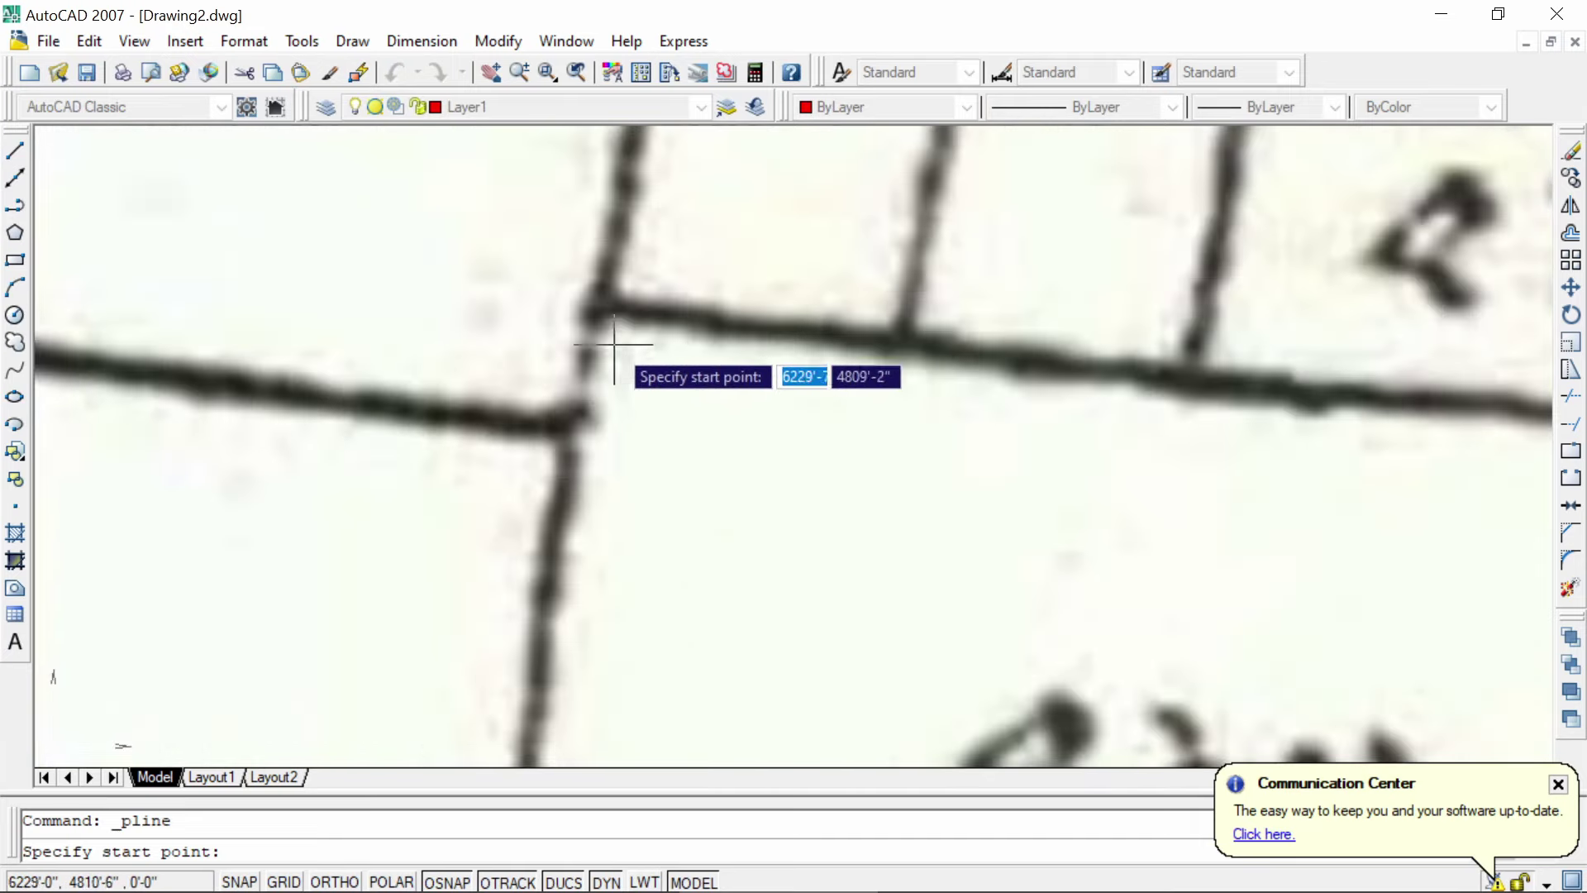
pyautogui.click(599, 301)
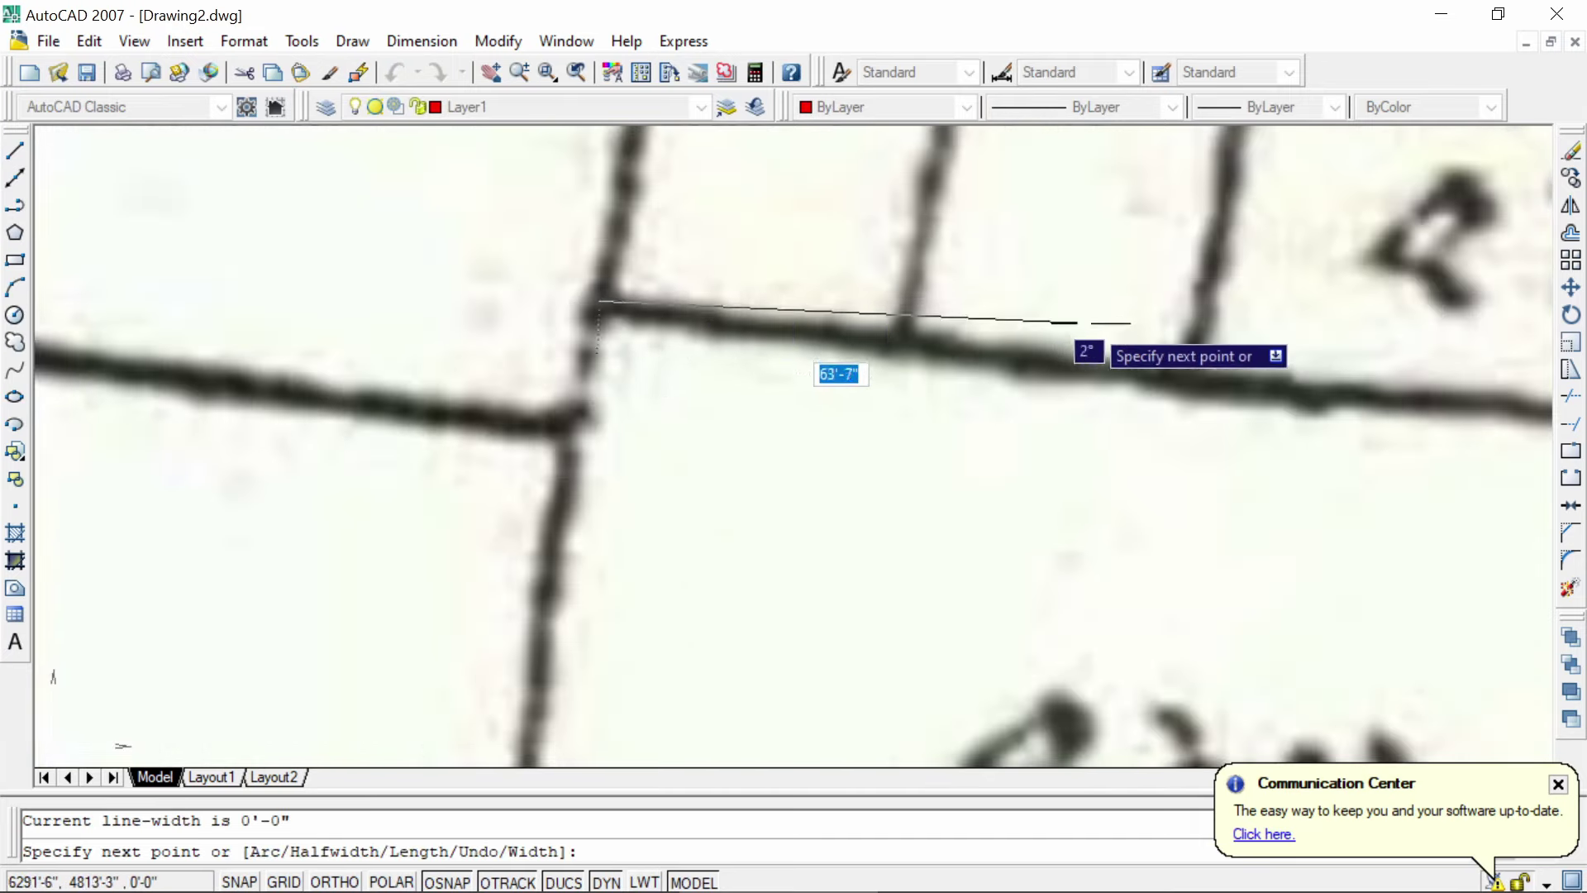
pyautogui.scroll(-5, 1091, 342)
pyautogui.scroll(4, 1400, 387)
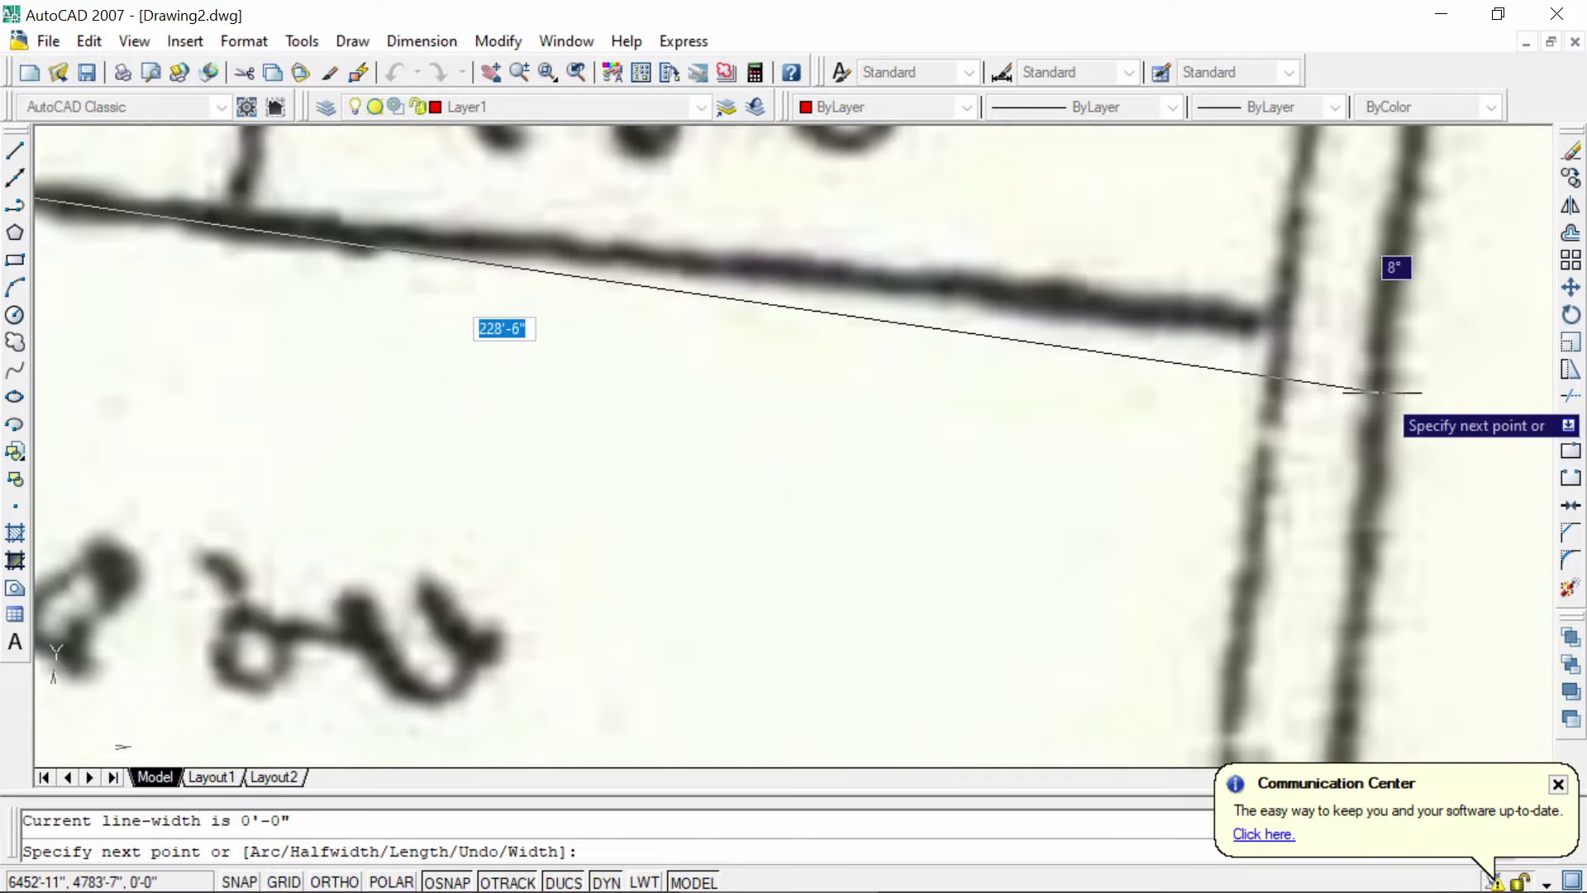
pyautogui.click(1284, 312)
# Step: Continue the polyline down the right side and along the bottom to the next plot corners
pyautogui.scroll(-3, 1256, 450)
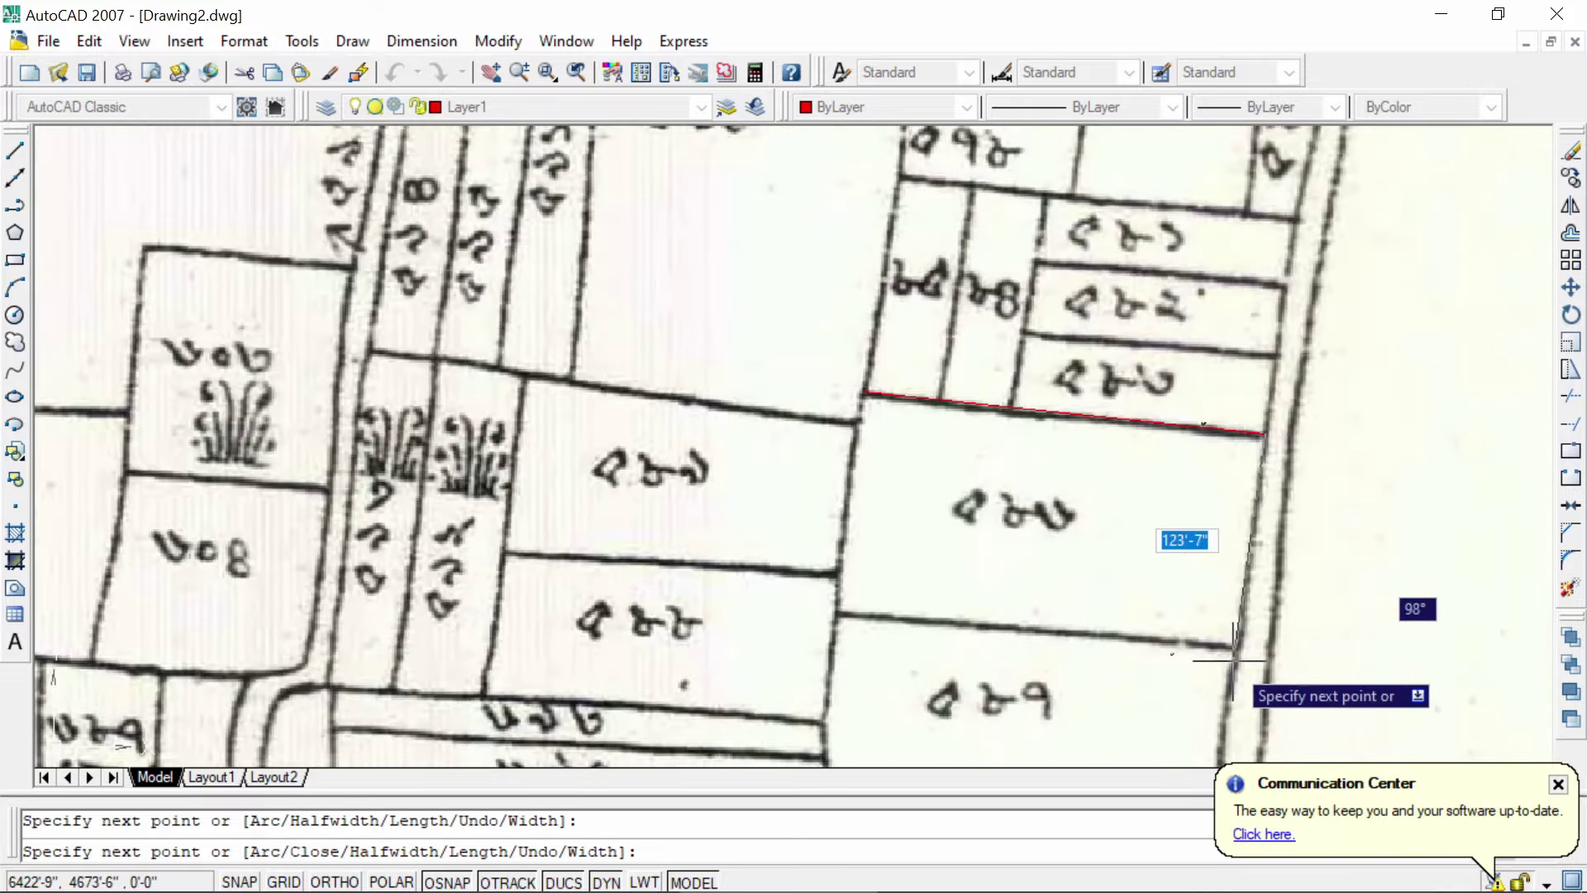
pyautogui.scroll(3, 1242, 648)
pyautogui.scroll(1, 1243, 647)
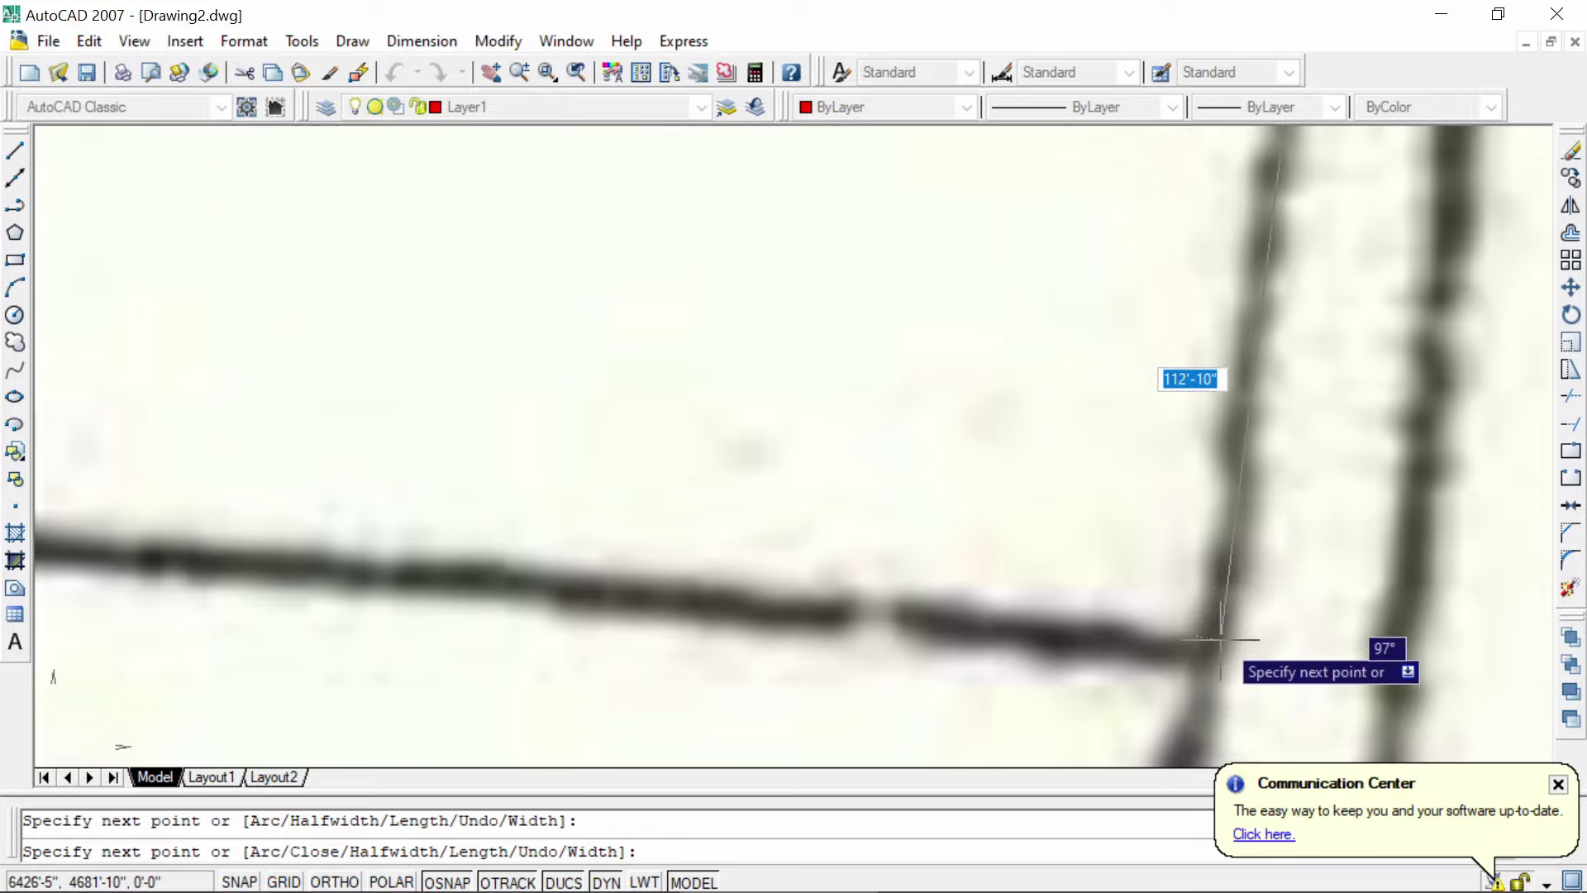
pyautogui.click(1209, 646)
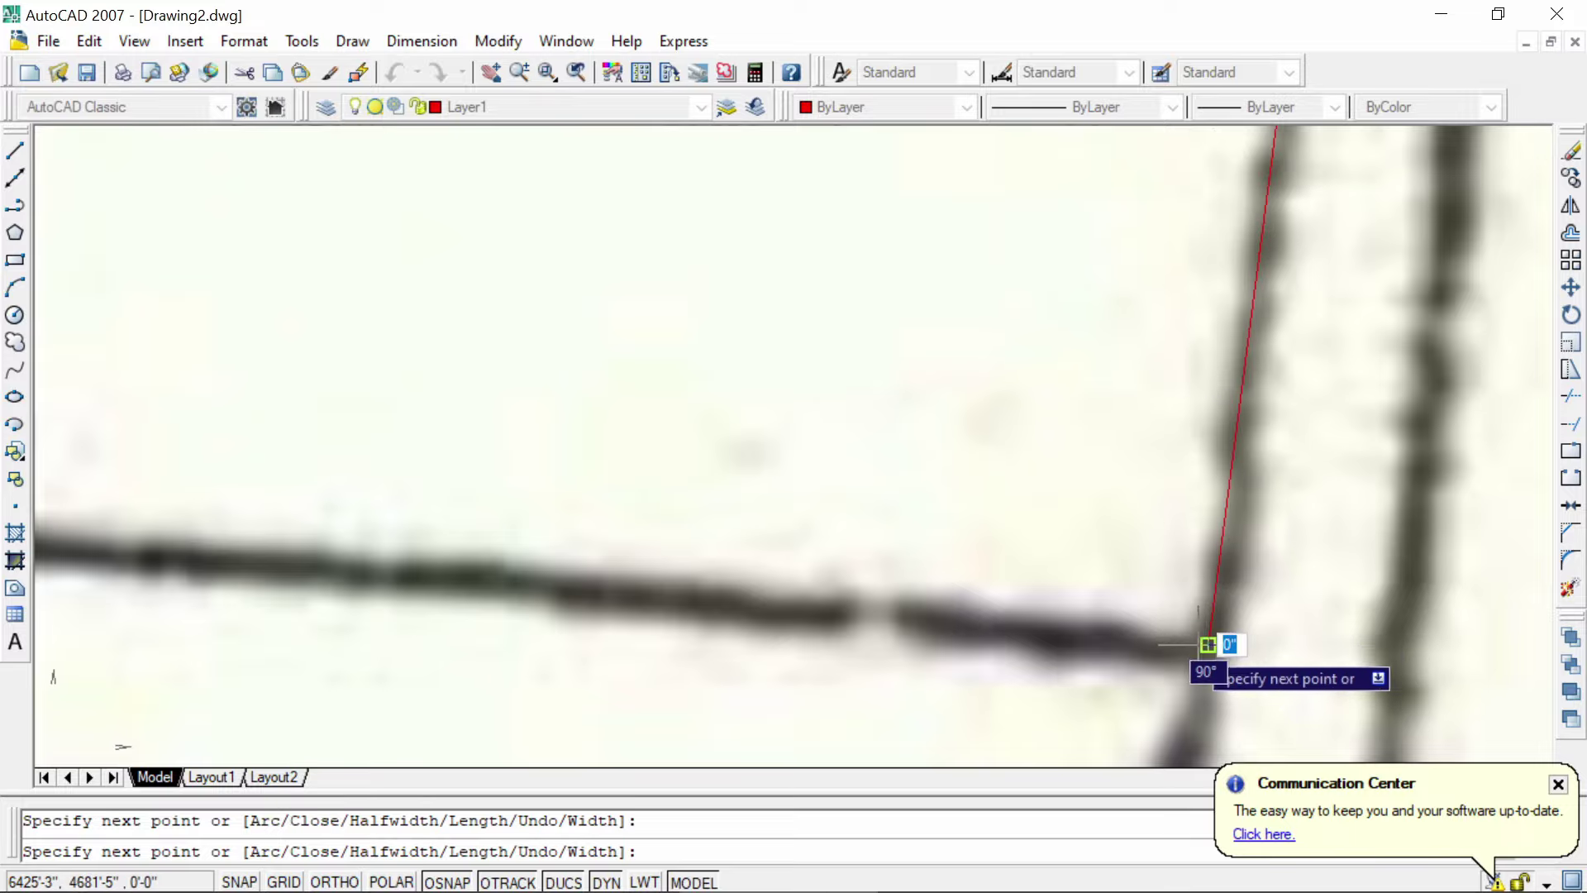
pyautogui.scroll(-3, 1029, 638)
pyautogui.scroll(-3, 1029, 638)
pyautogui.scroll(3, 860, 635)
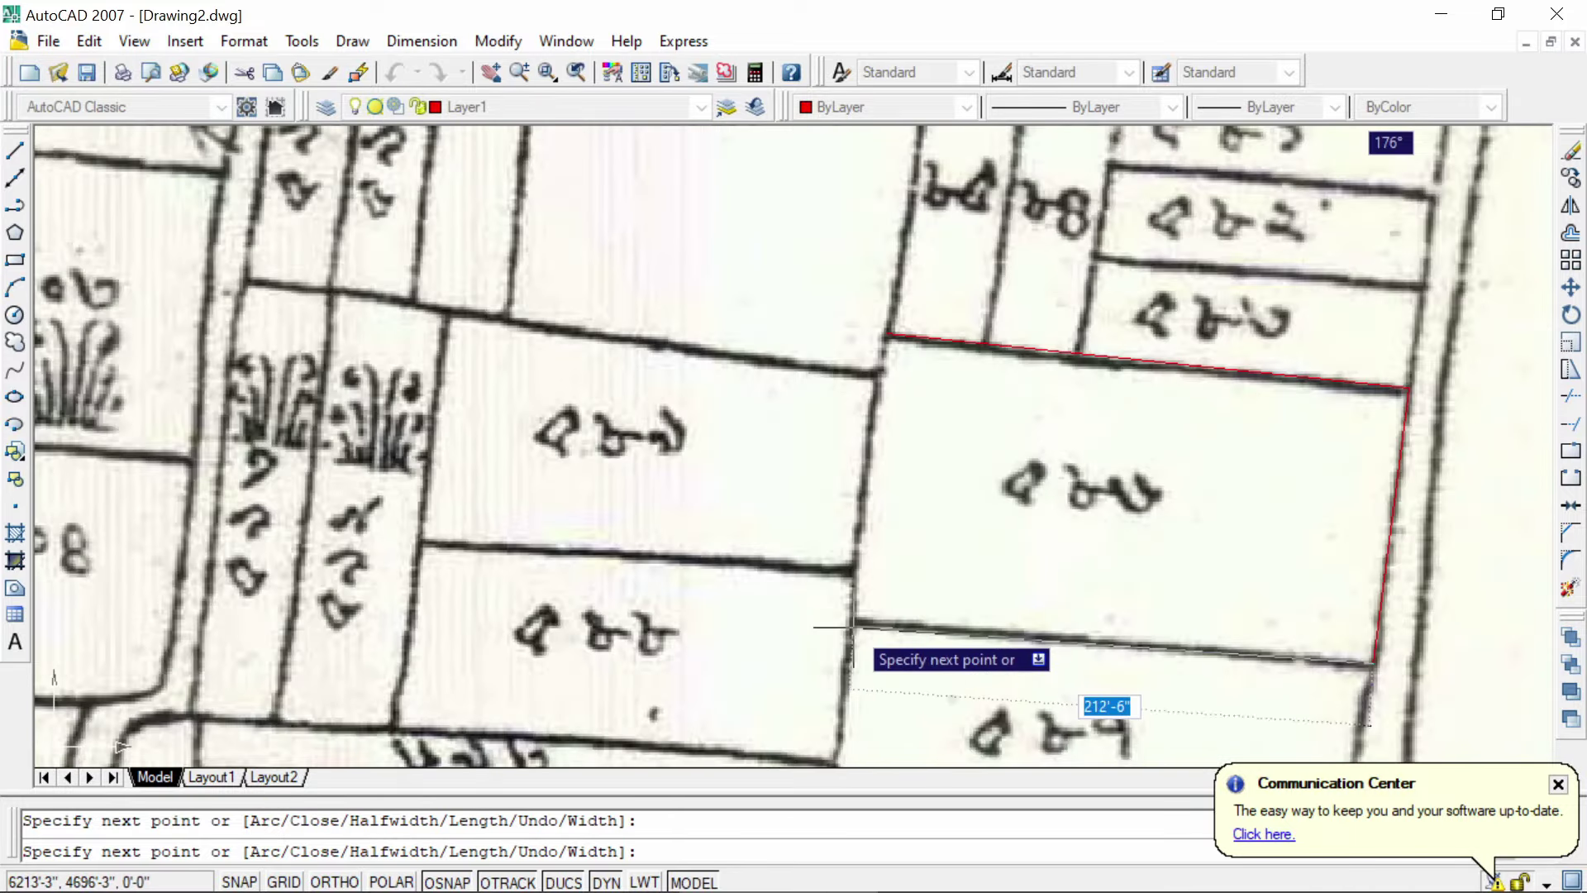
pyautogui.scroll(2, 853, 626)
pyautogui.scroll(4, 853, 626)
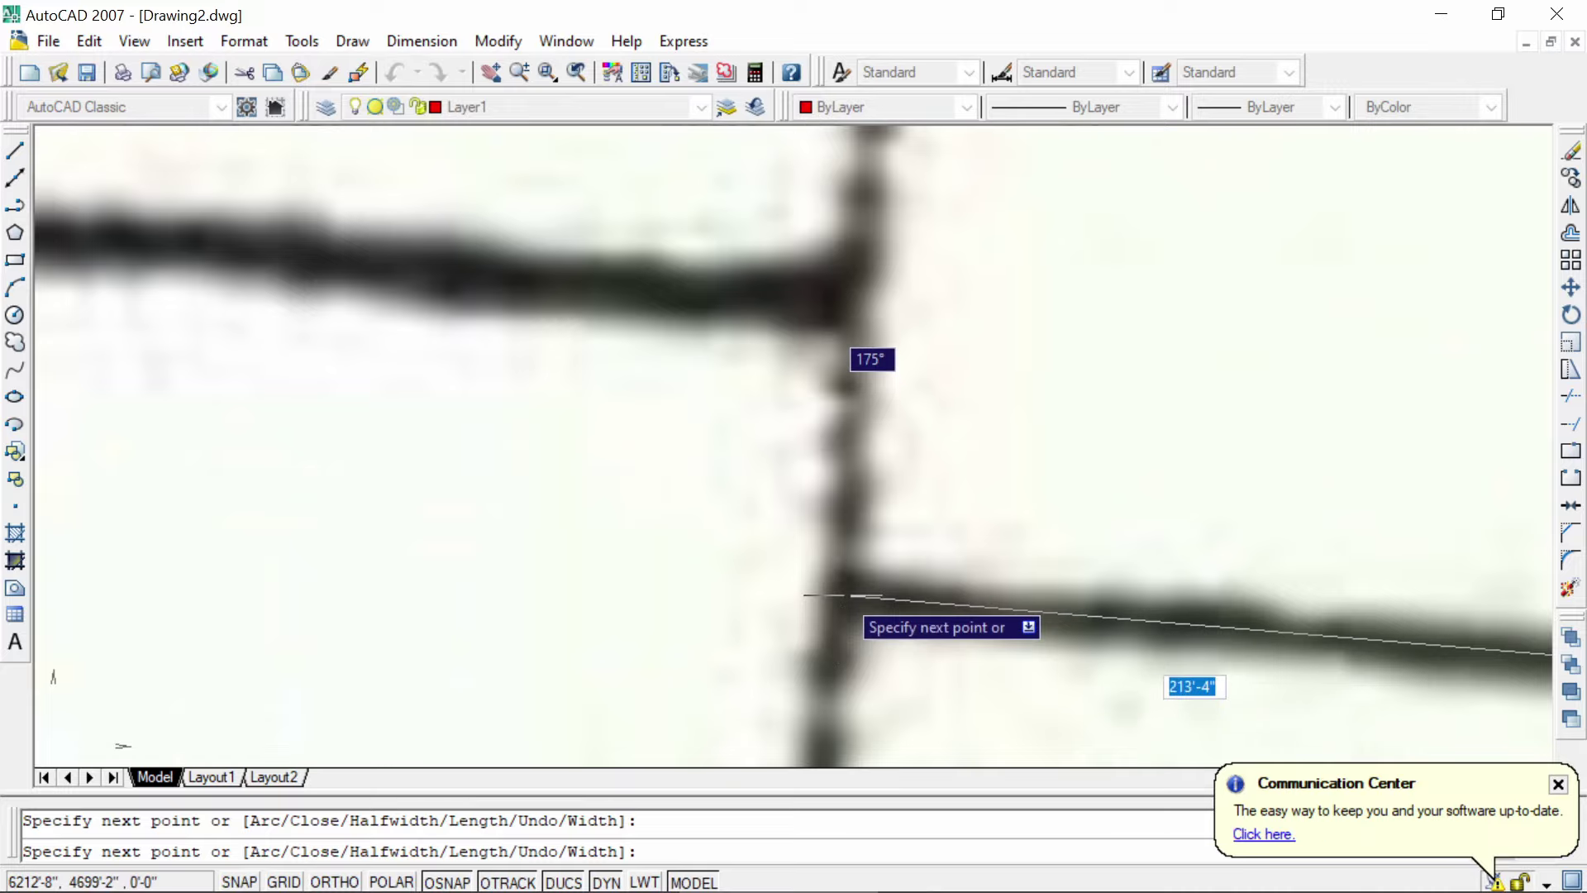
pyautogui.click(843, 595)
pyautogui.scroll(-3, 833, 533)
pyautogui.scroll(-2, 829, 537)
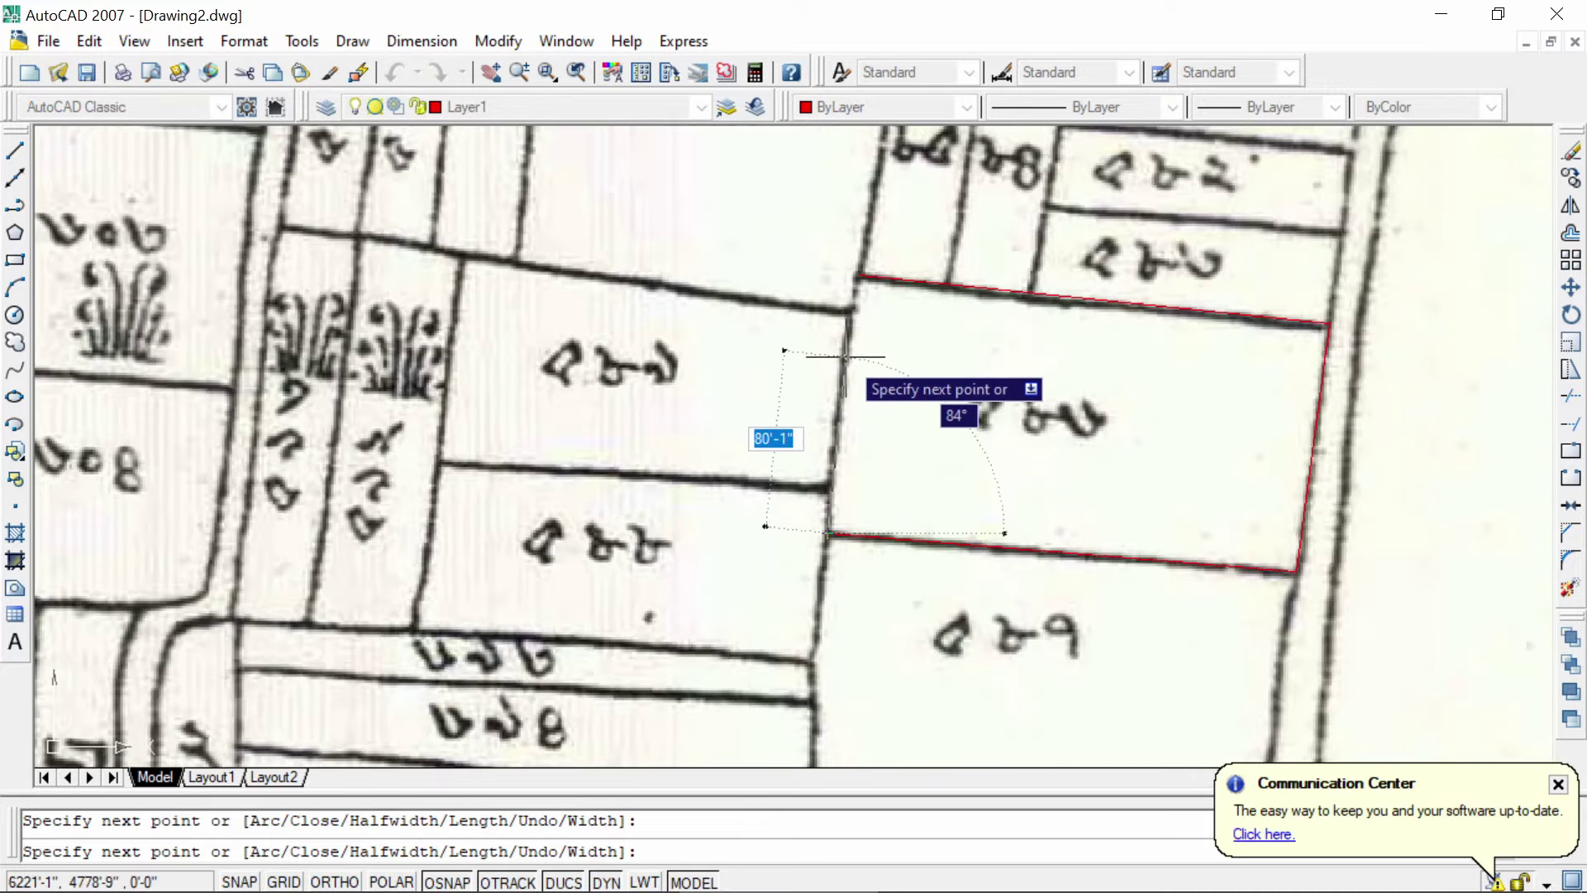
pyautogui.moveTo(847, 357); pyautogui.dragTo(798, 636, button='middle')
# Step: Close the outline back at the starting corner and end the polyline
pyautogui.scroll(5, 806, 570)
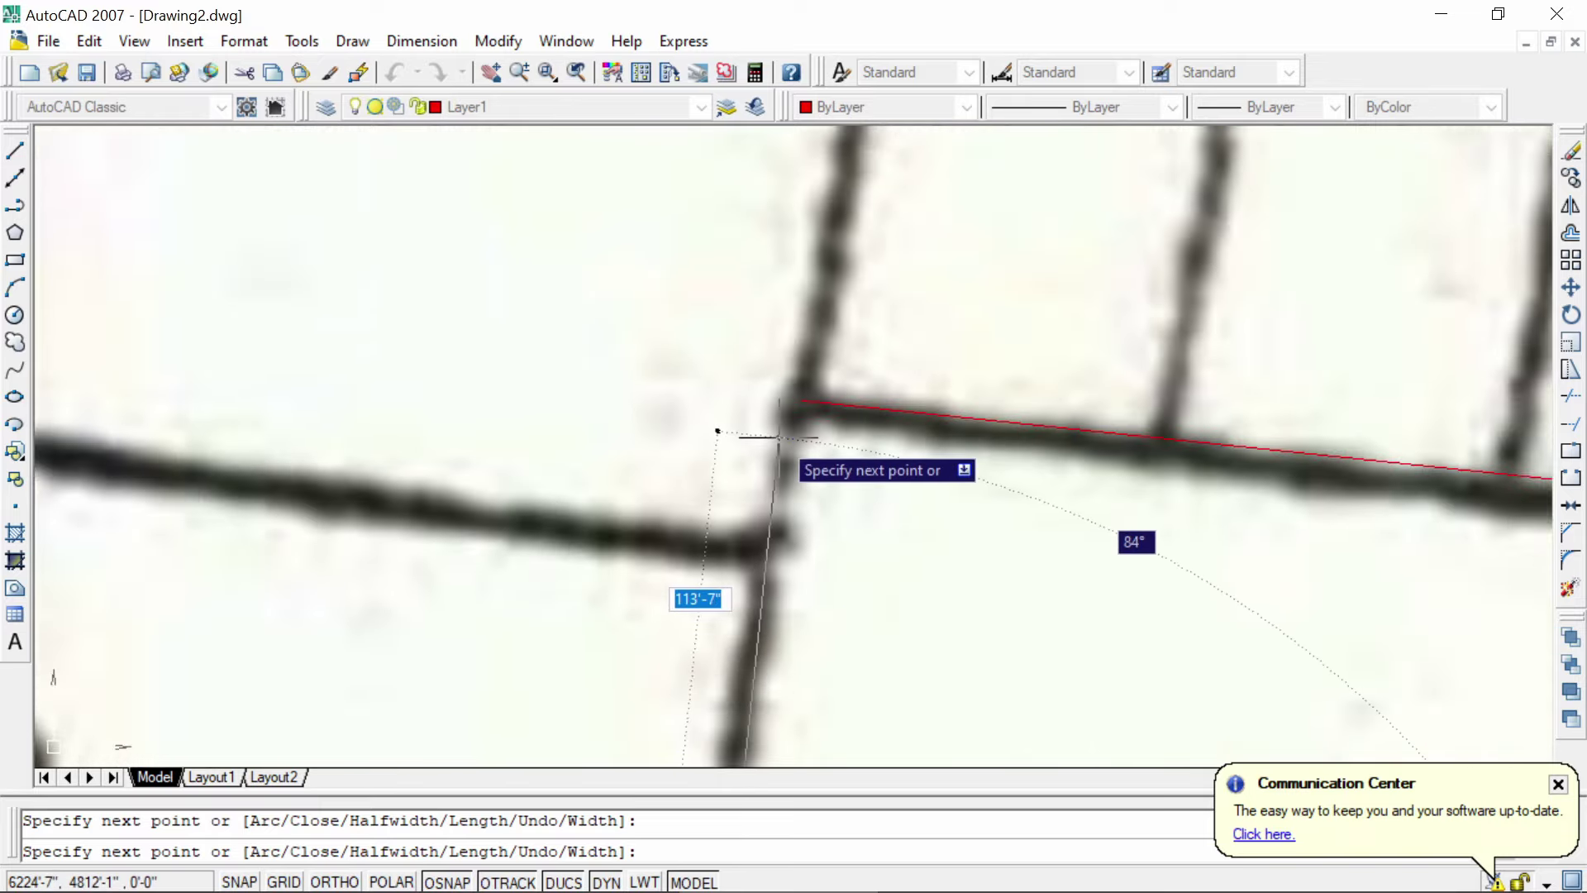
pyautogui.scroll(-2, 777, 435)
pyautogui.scroll(-1, 777, 435)
pyautogui.scroll(1, 777, 433)
pyautogui.scroll(1, 777, 430)
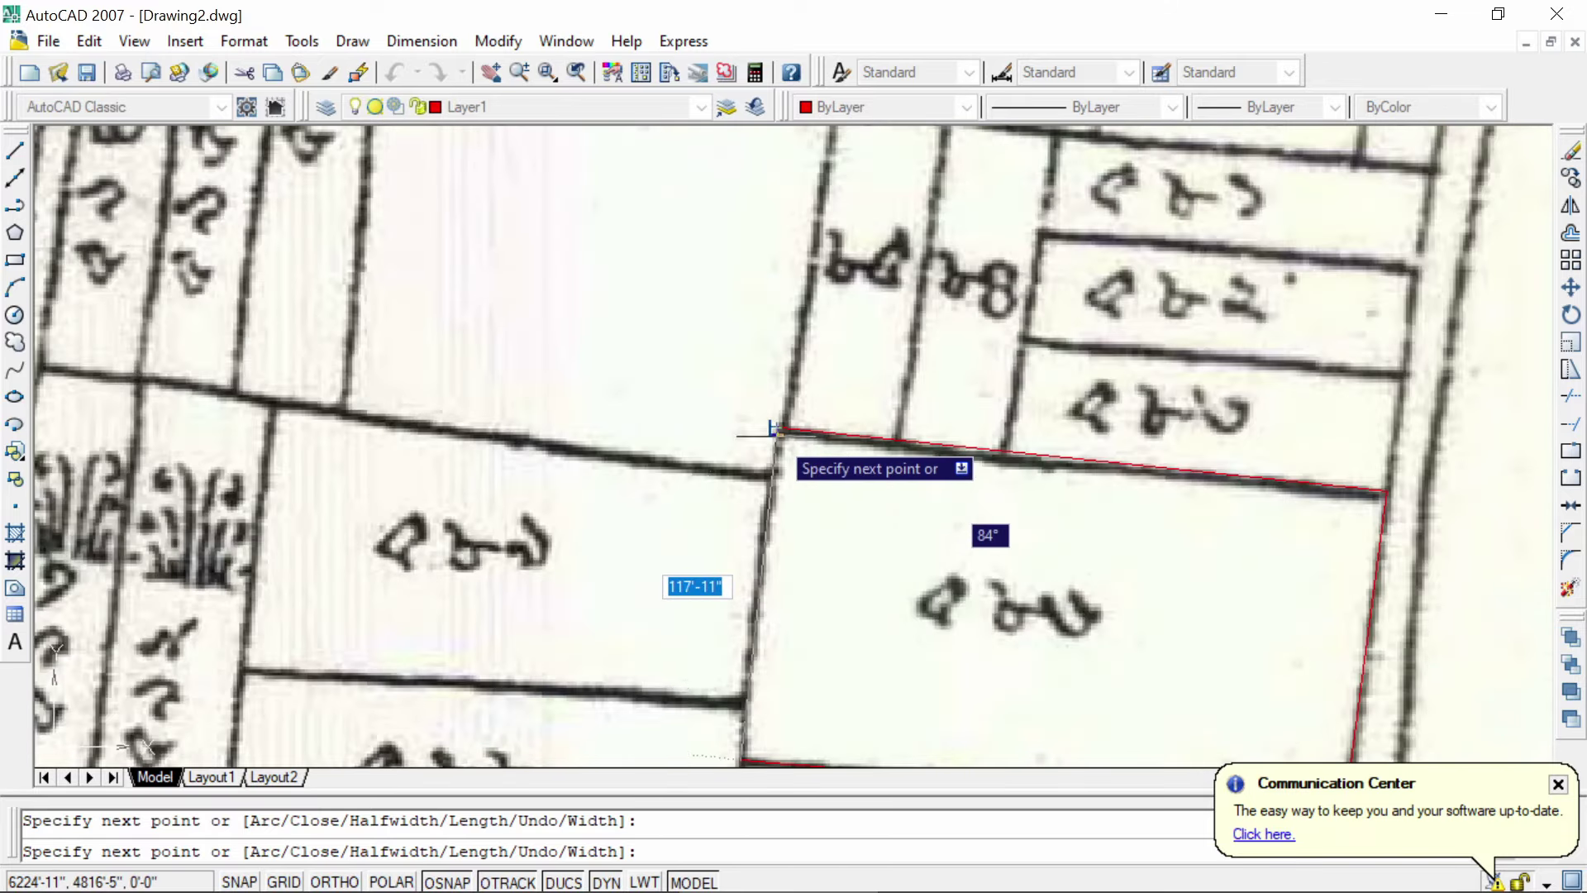
pyautogui.scroll(-1, 776, 430)
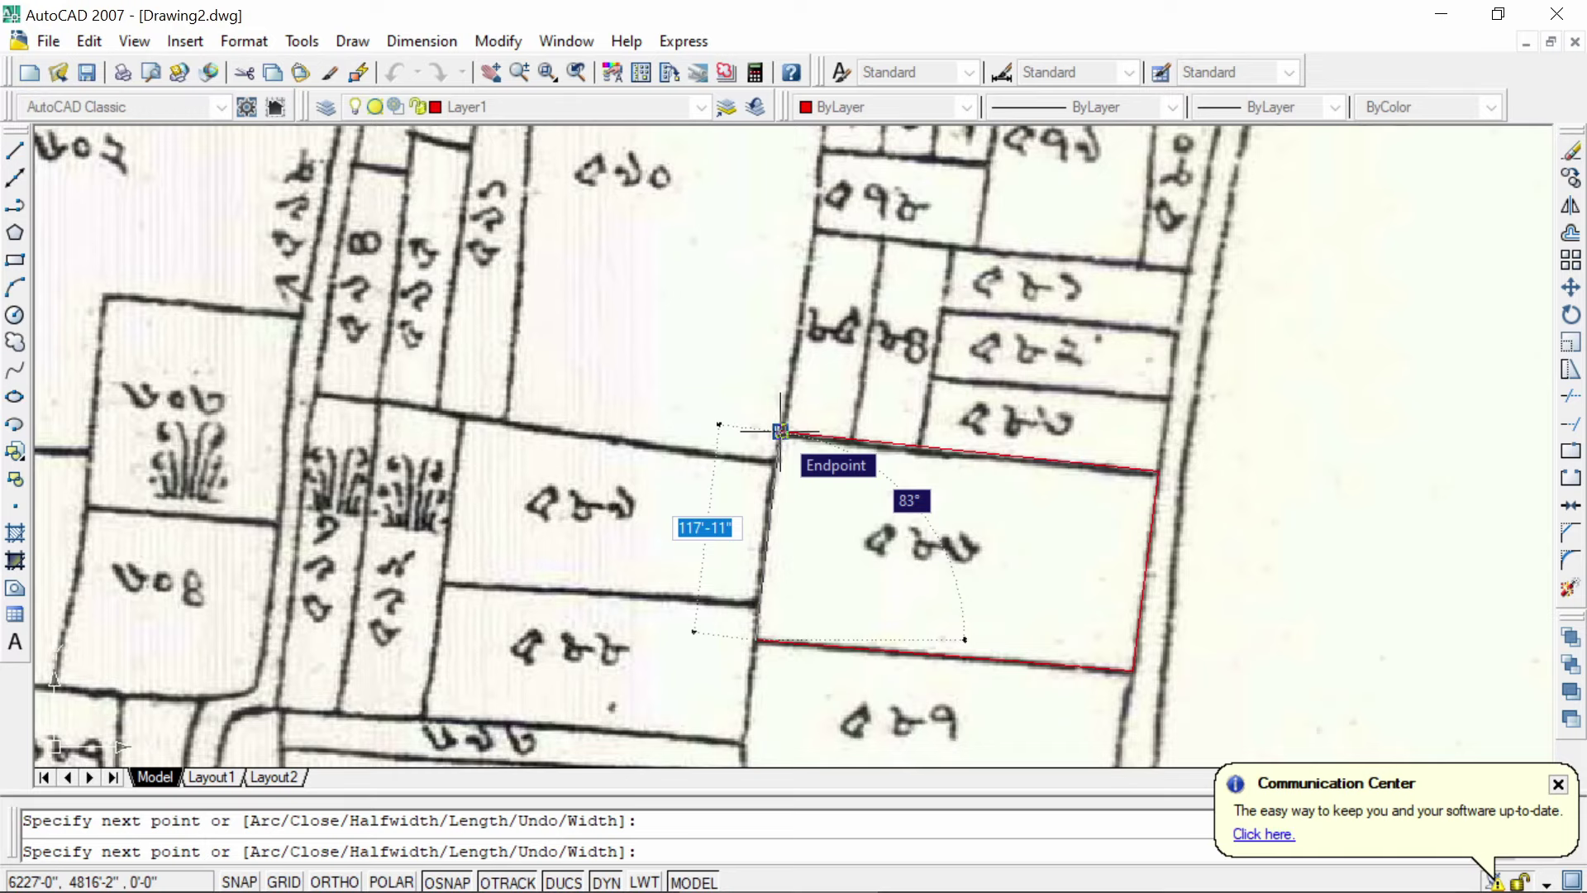
pyautogui.click(780, 431)
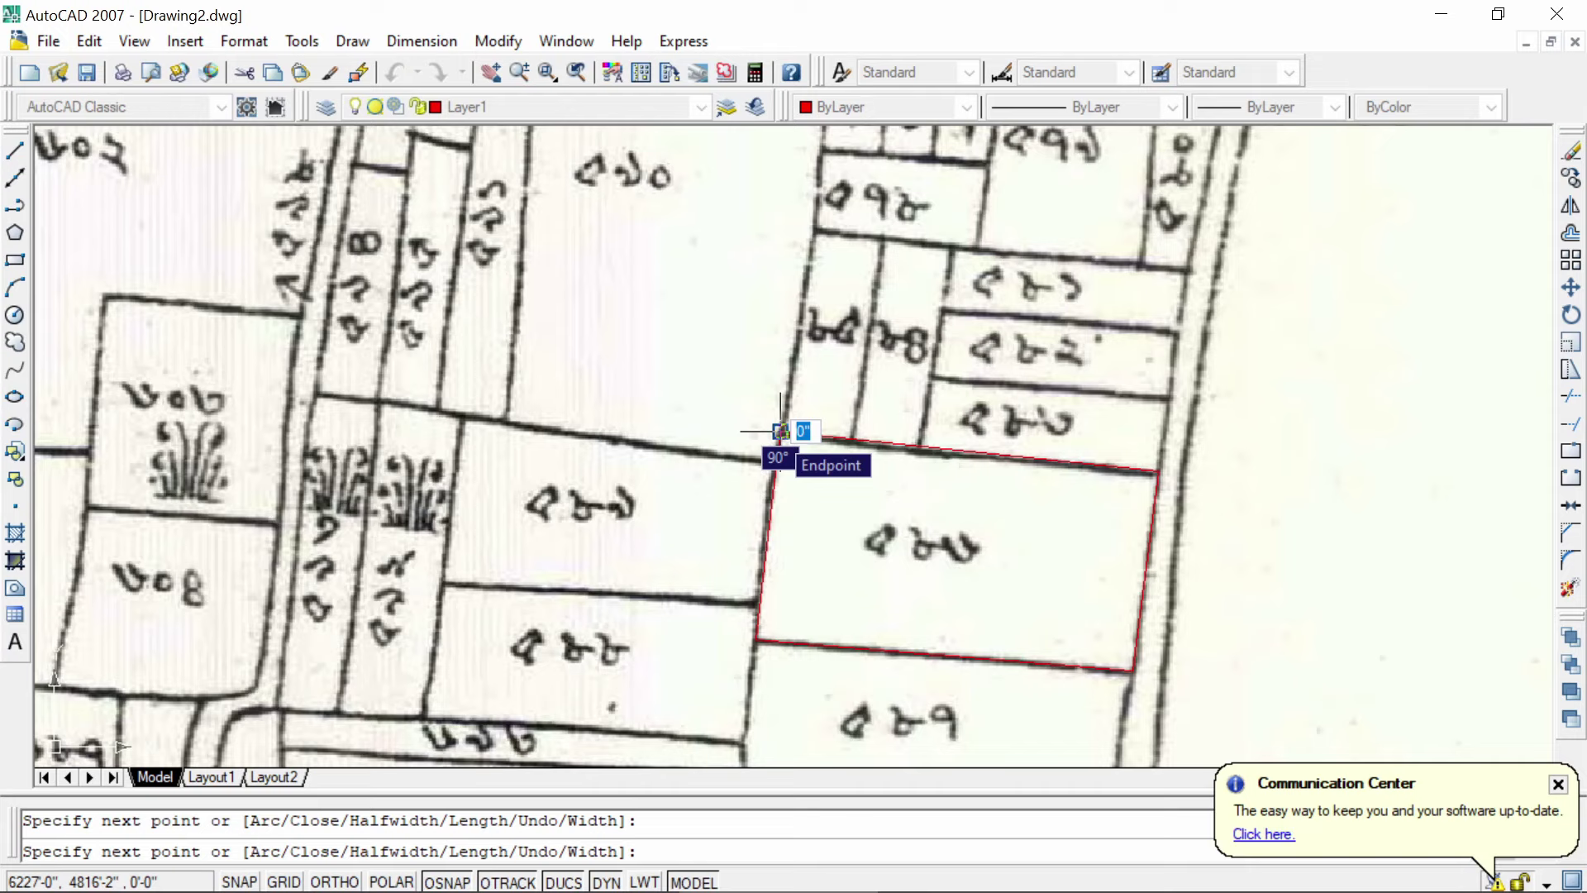
pyautogui.rightClick(780, 431)
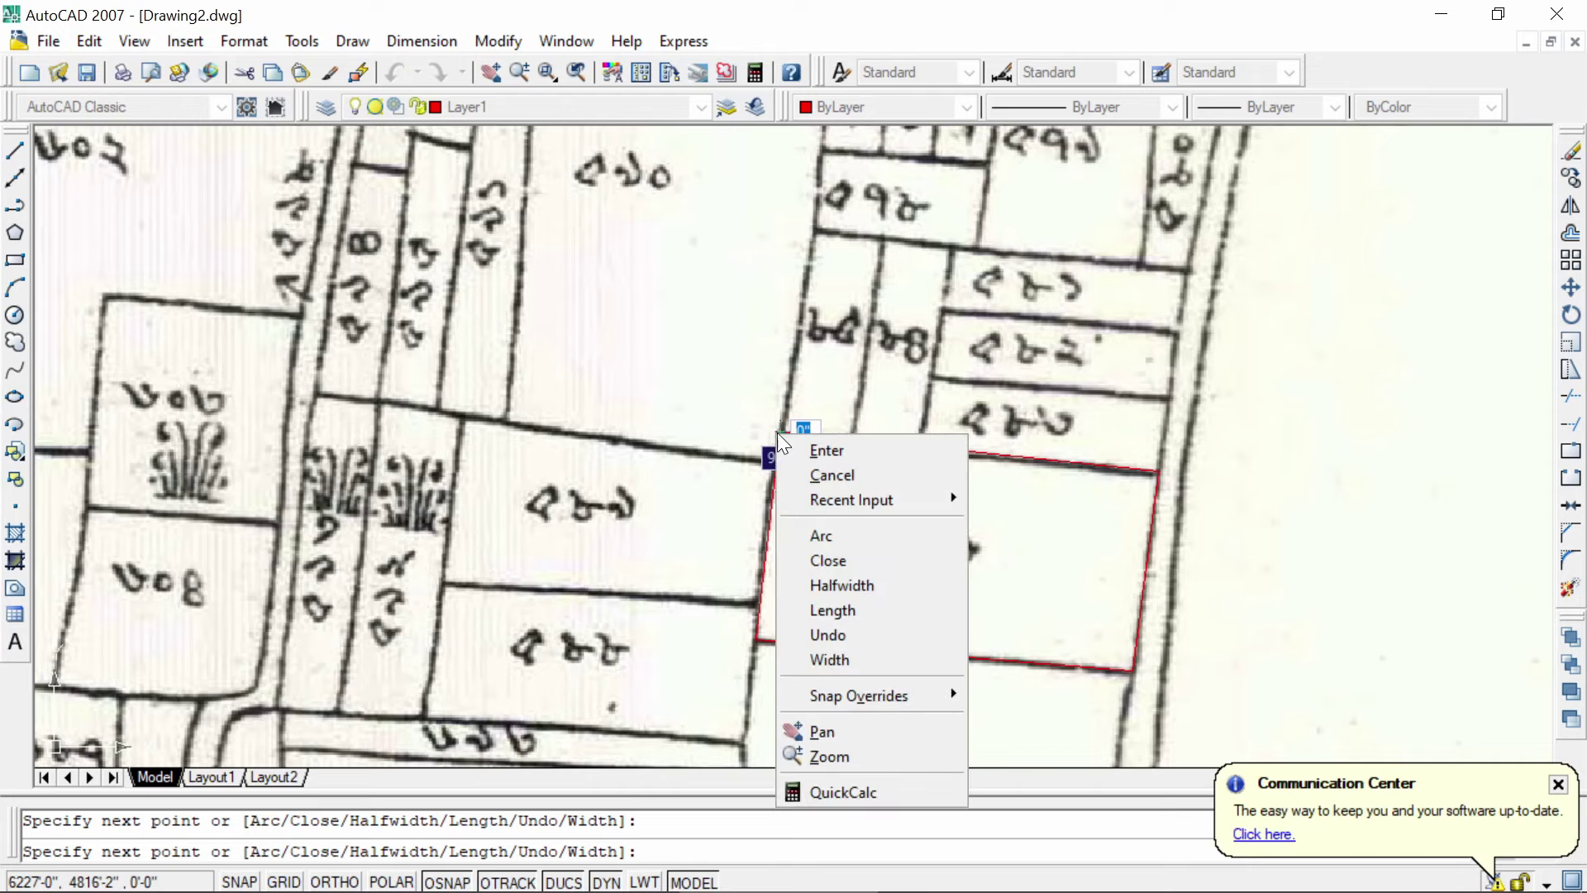
pyautogui.click(829, 474)
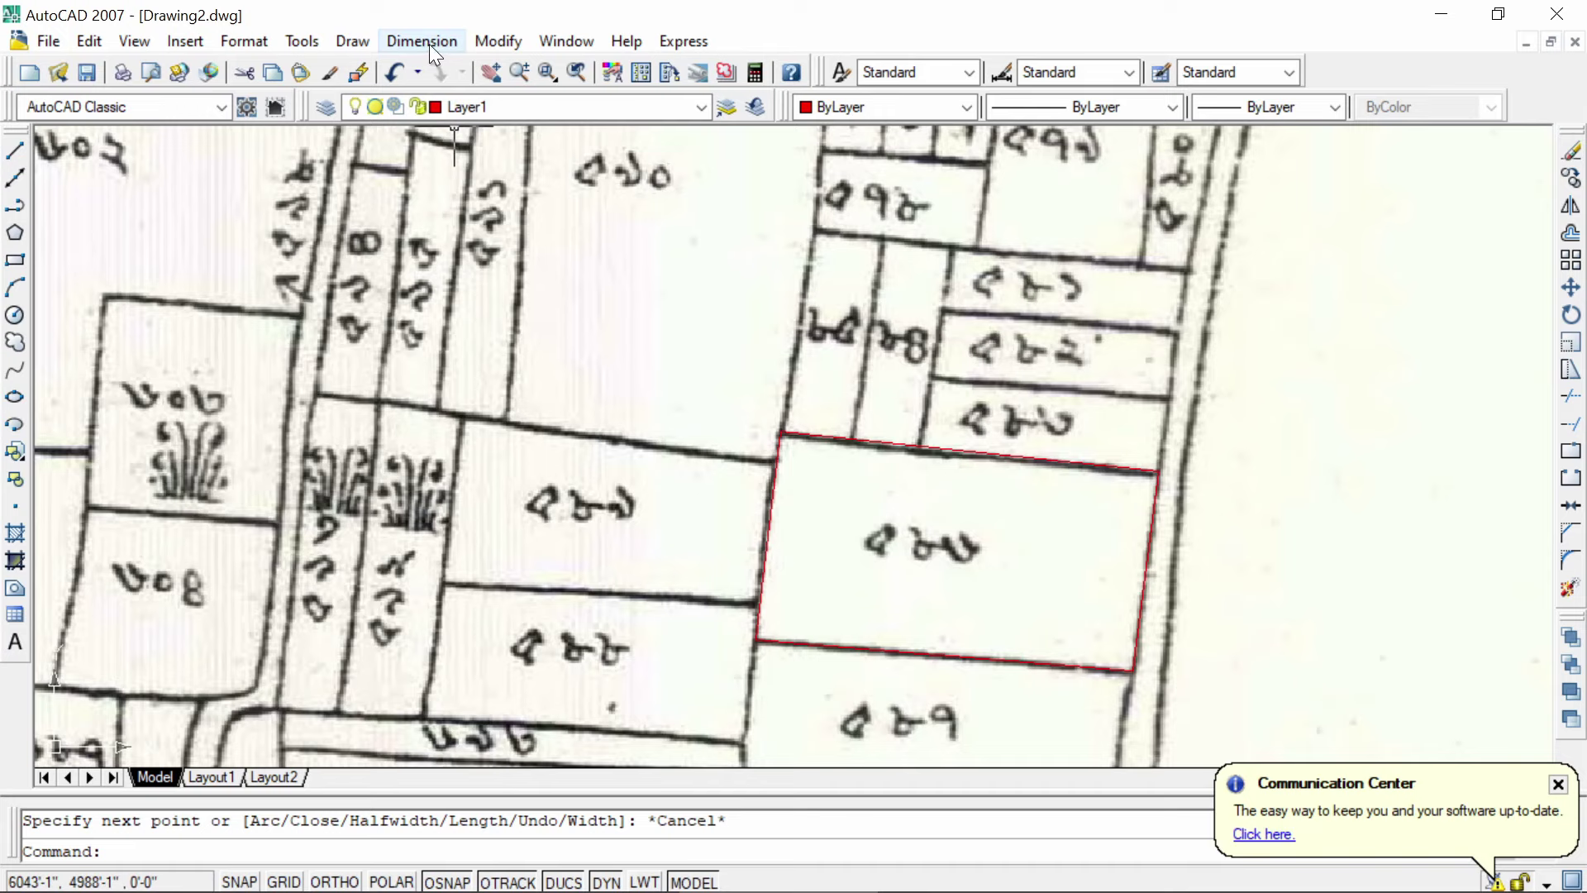
# Step: Place a 214'-3" aligned dimension above the plot's top side and dismiss the update balloon
pyautogui.click(454, 39)
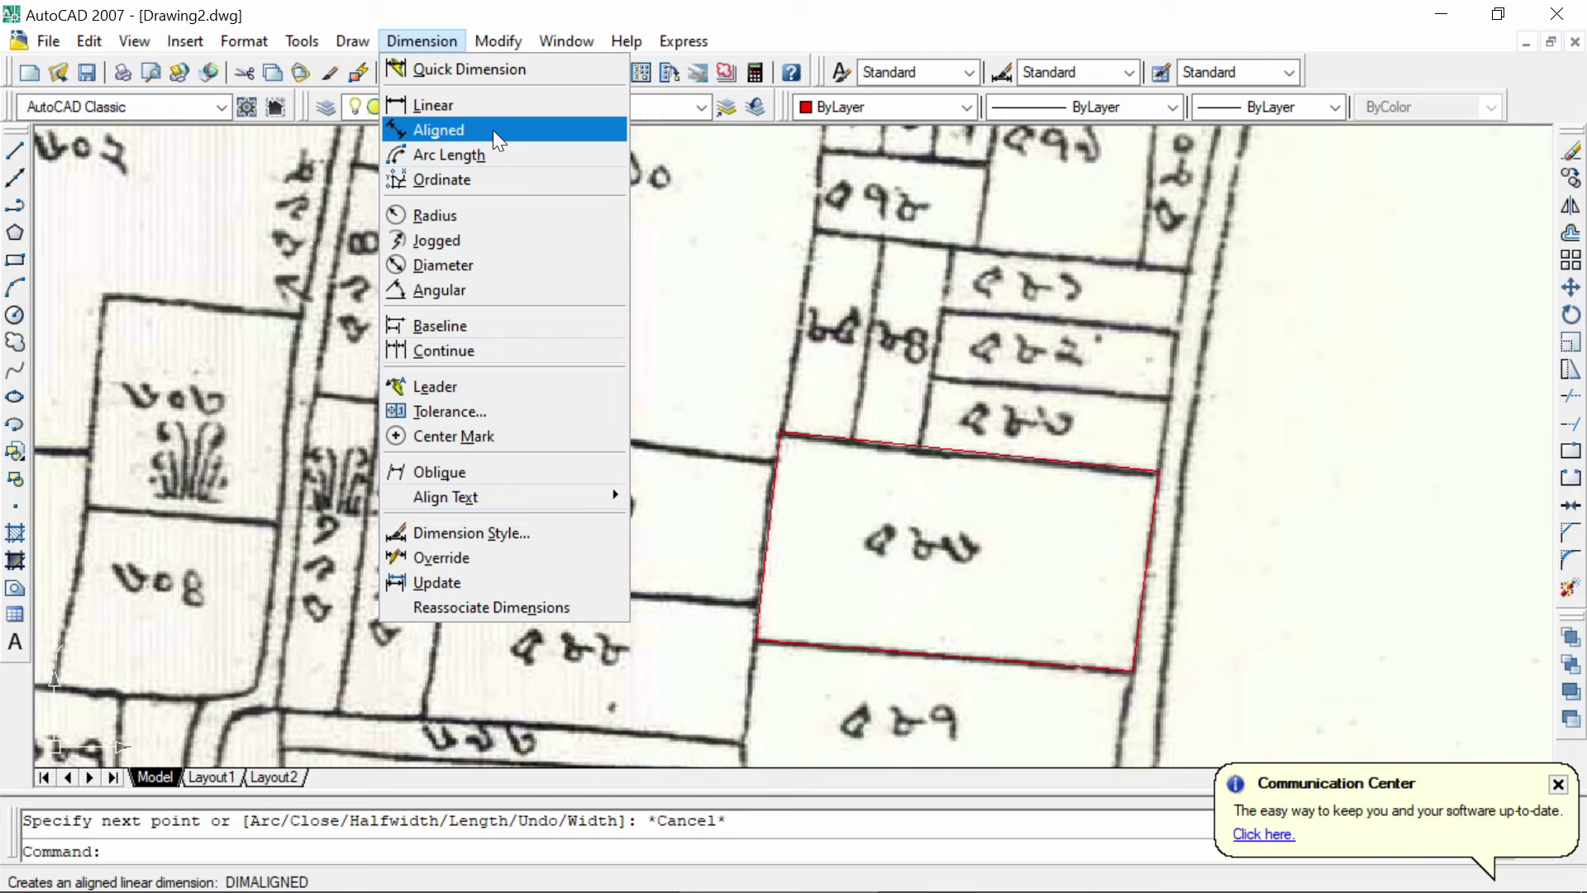
pyautogui.click(492, 130)
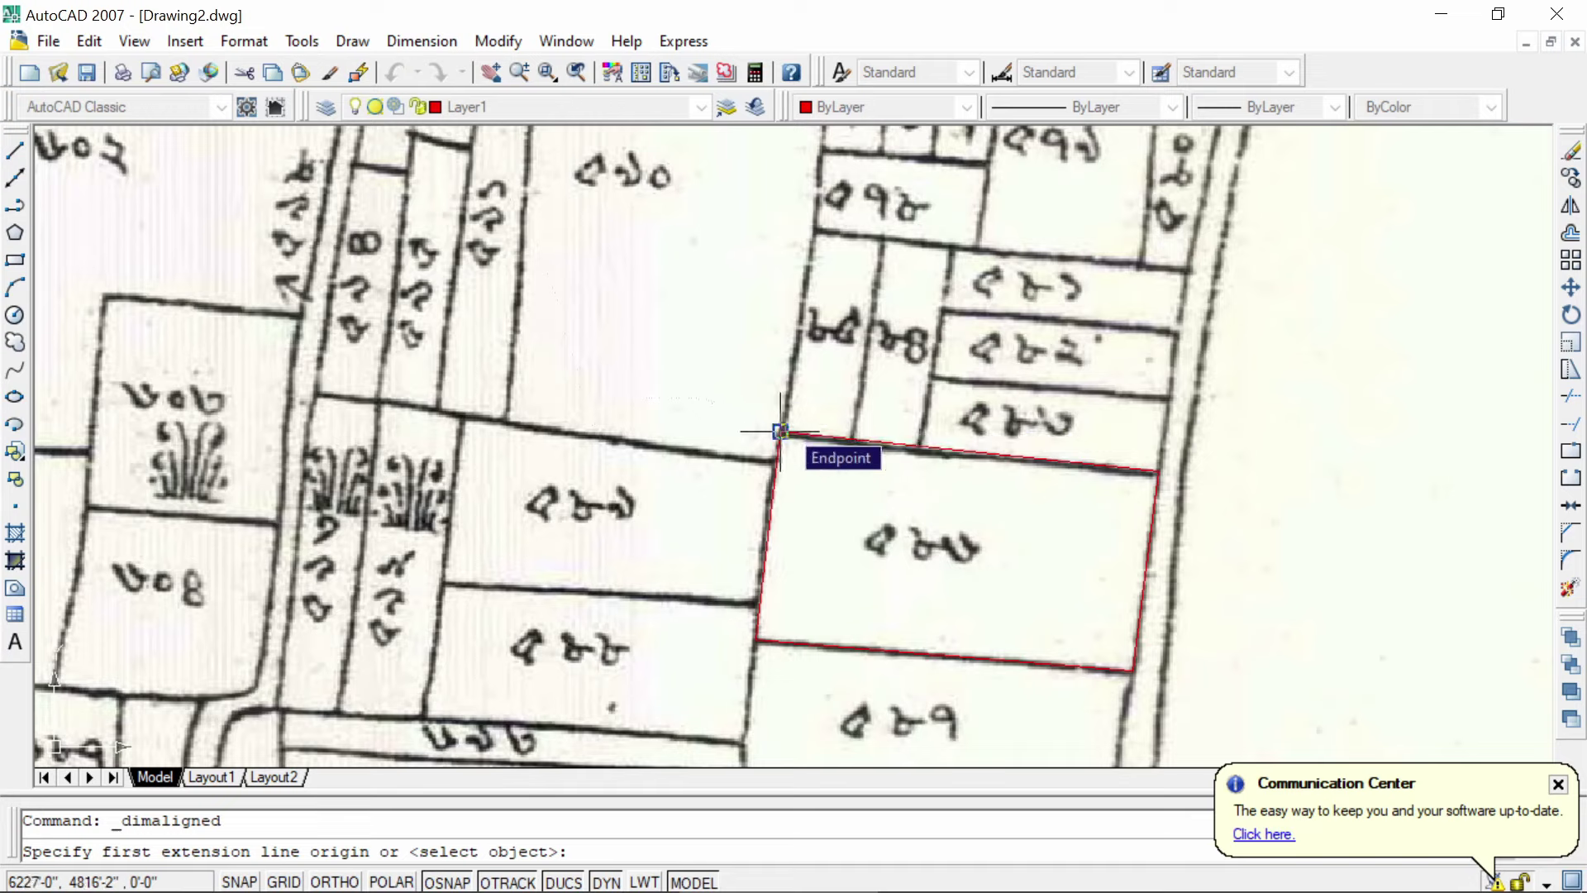
pyautogui.click(779, 430)
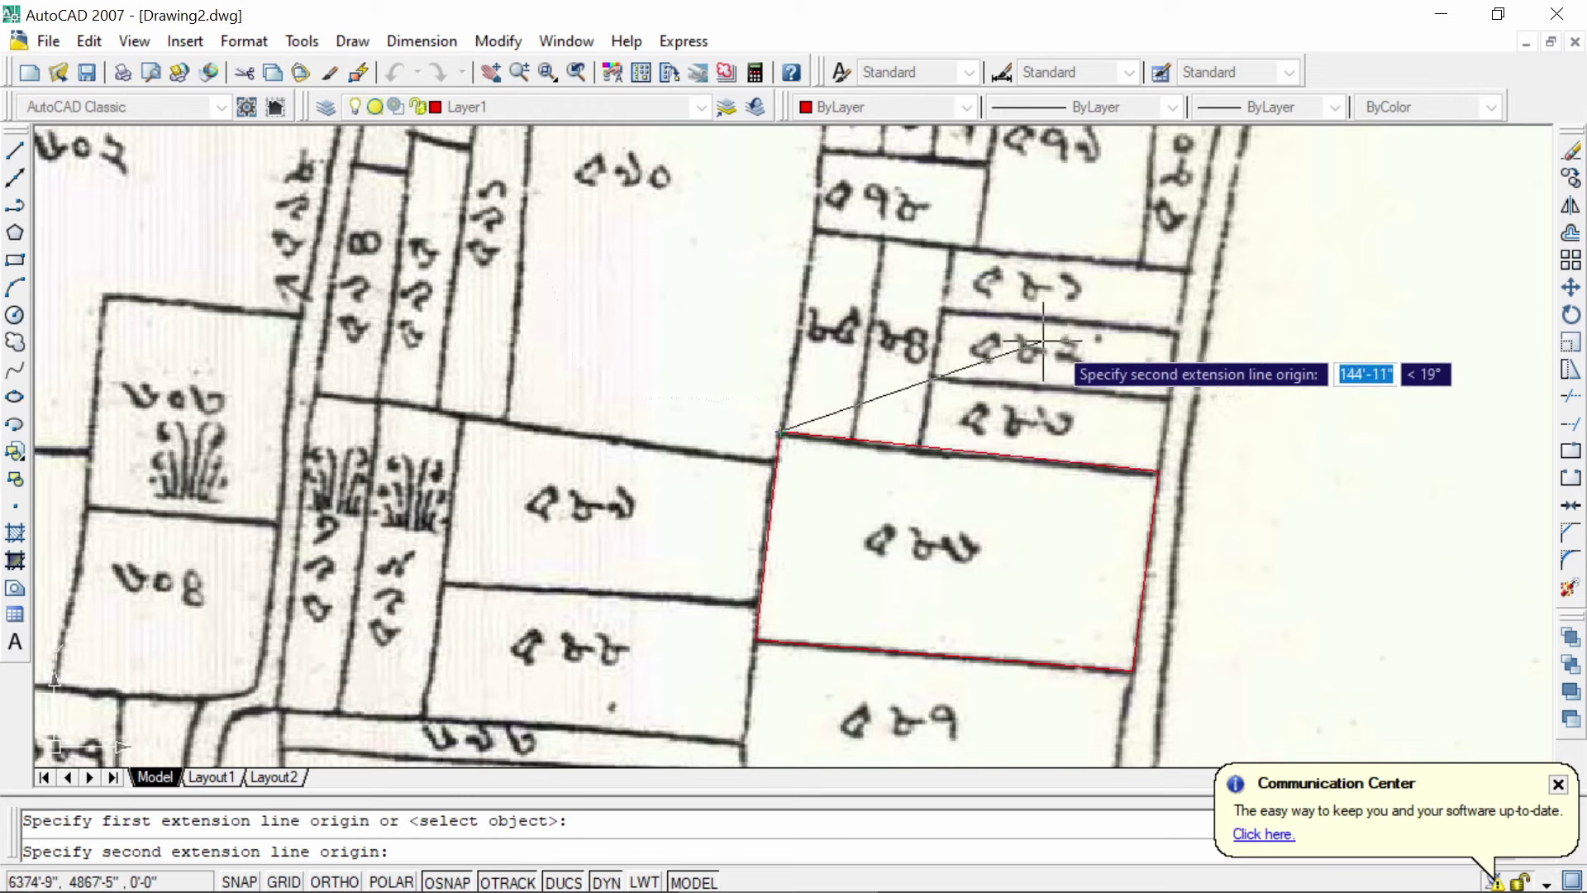
pyautogui.click(1159, 470)
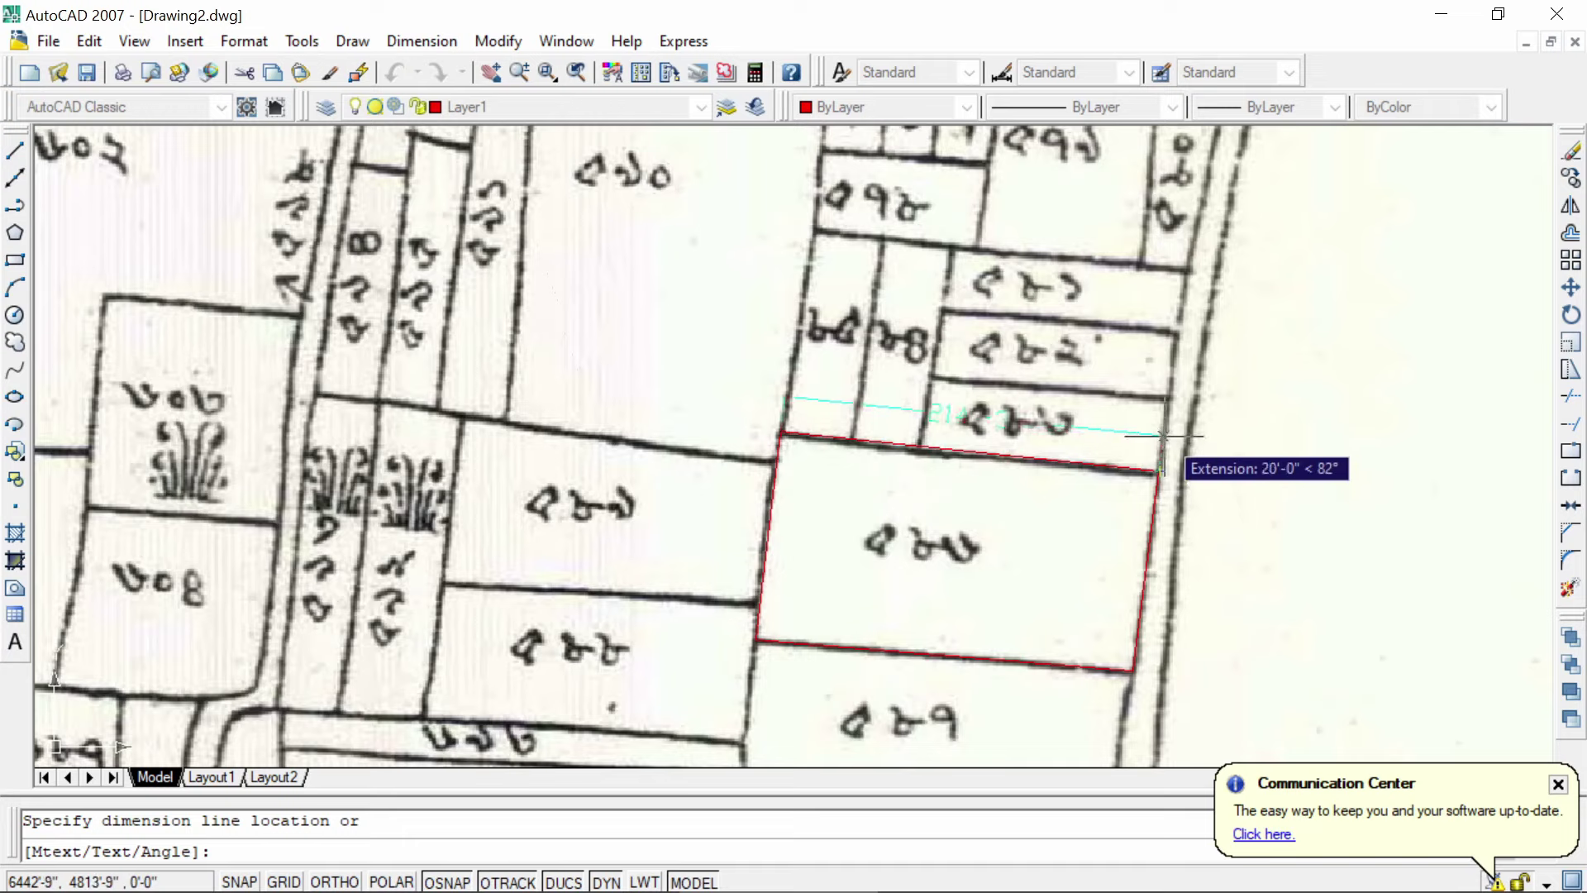
pyautogui.click(1163, 436)
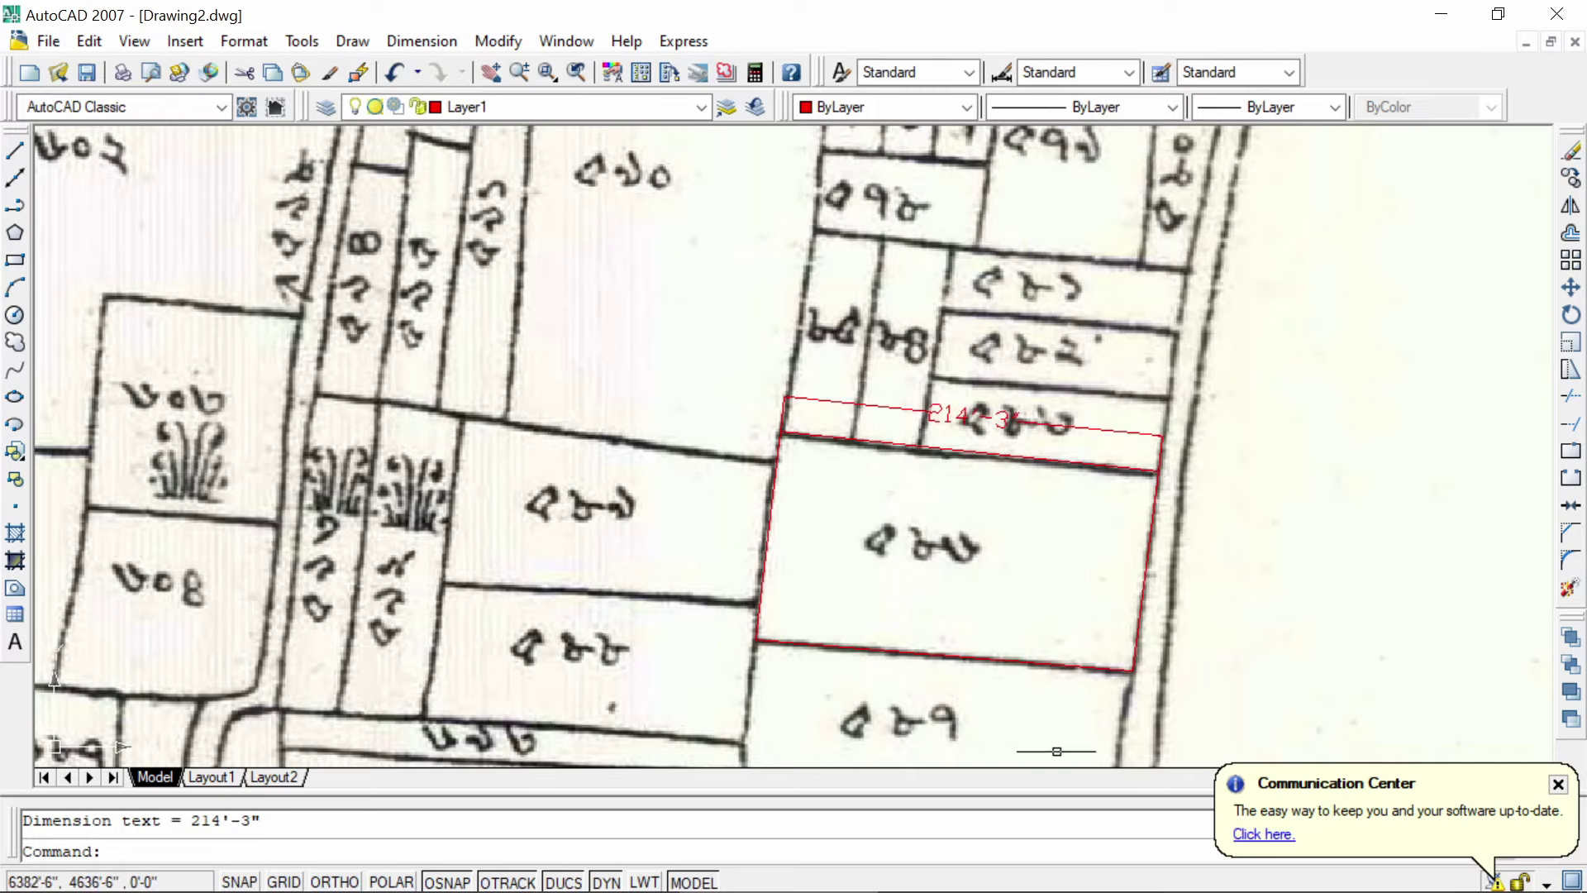
pyautogui.click(1558, 783)
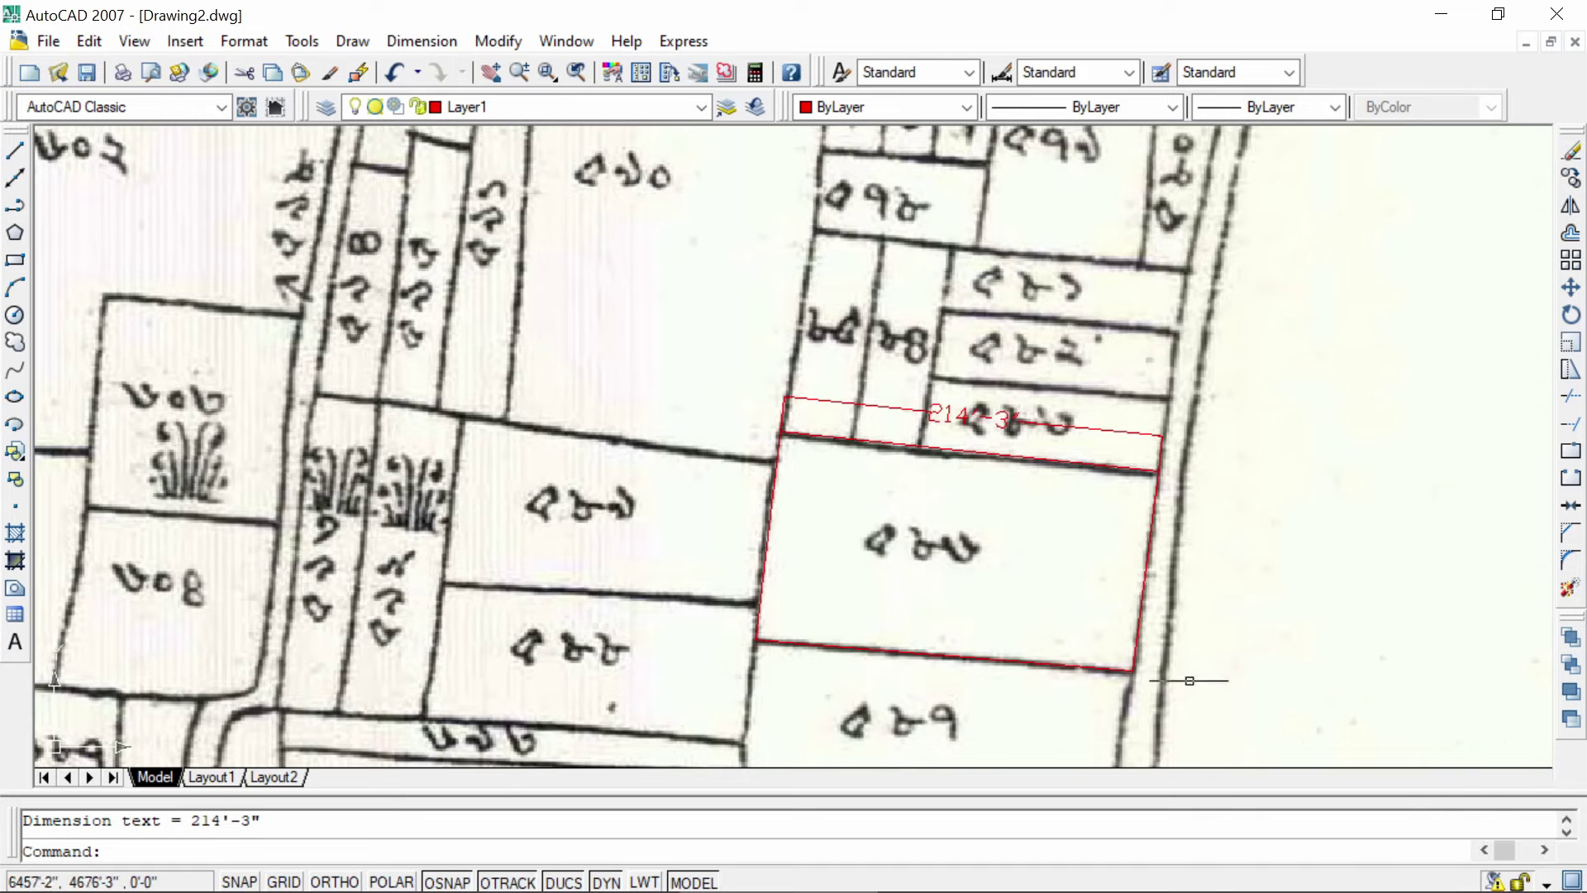
# Step: Place a 213'-4" aligned dimension below the plot's bottom side, corner to corner
pyautogui.click(421, 41)
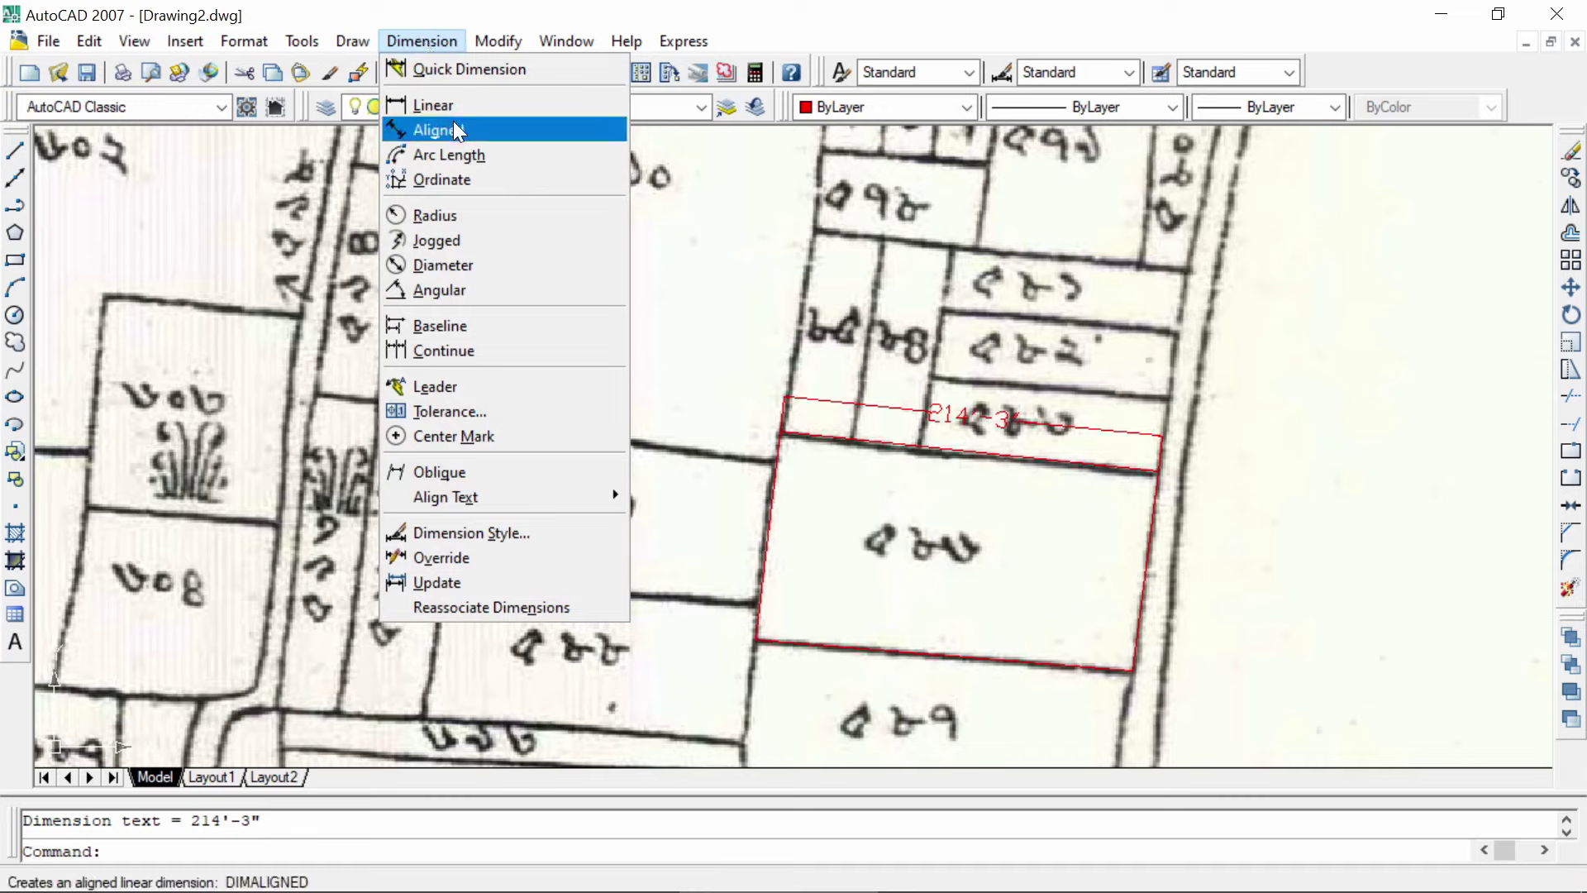
pyautogui.click(447, 37)
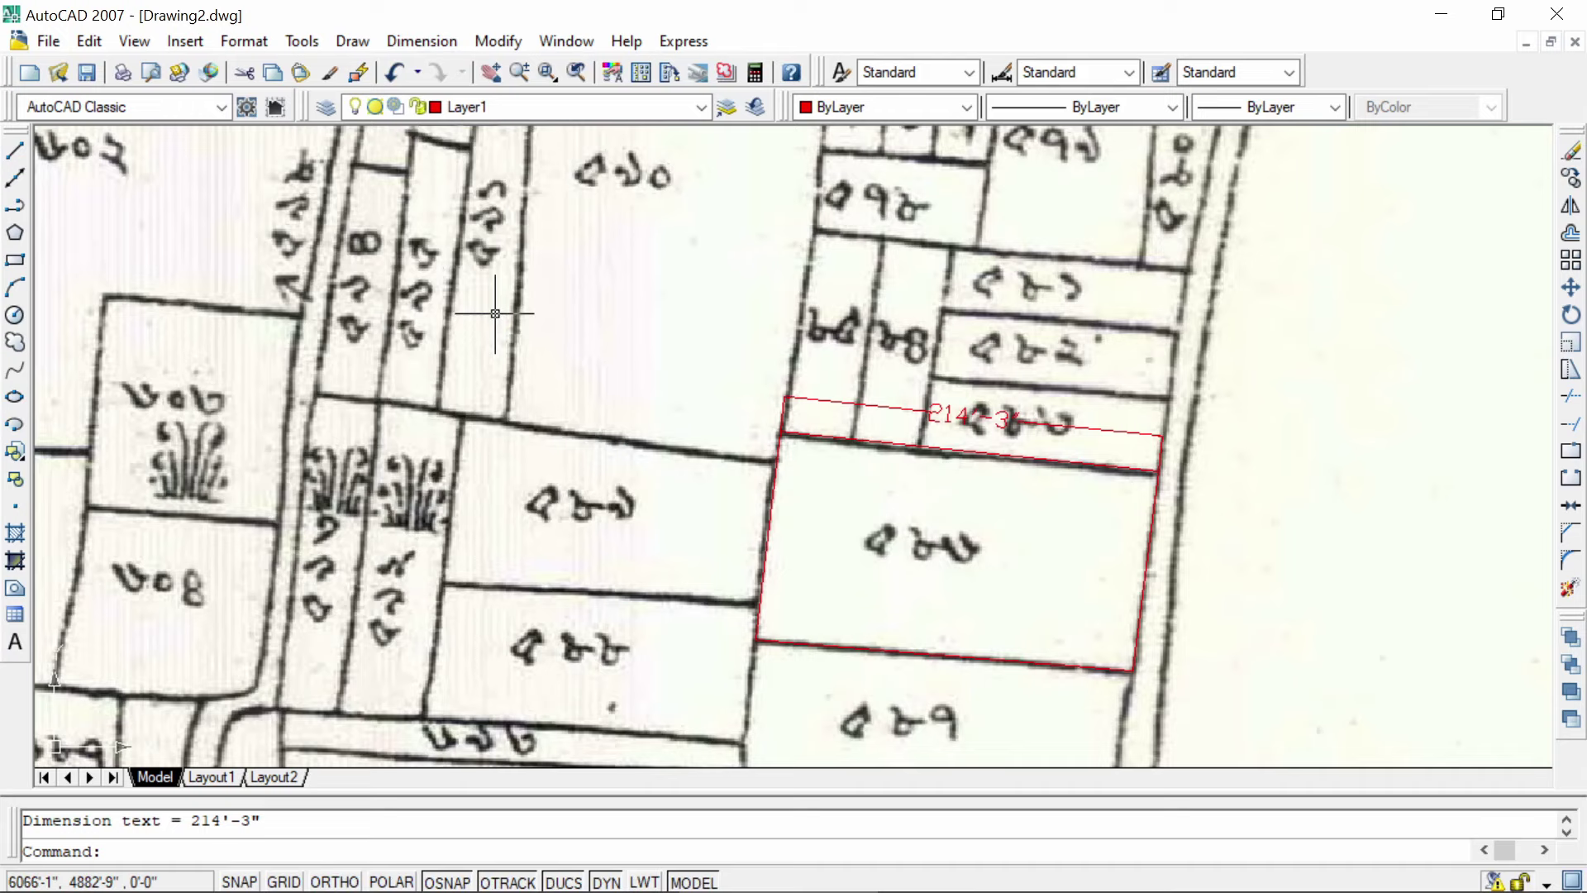
pyautogui.press('Return')
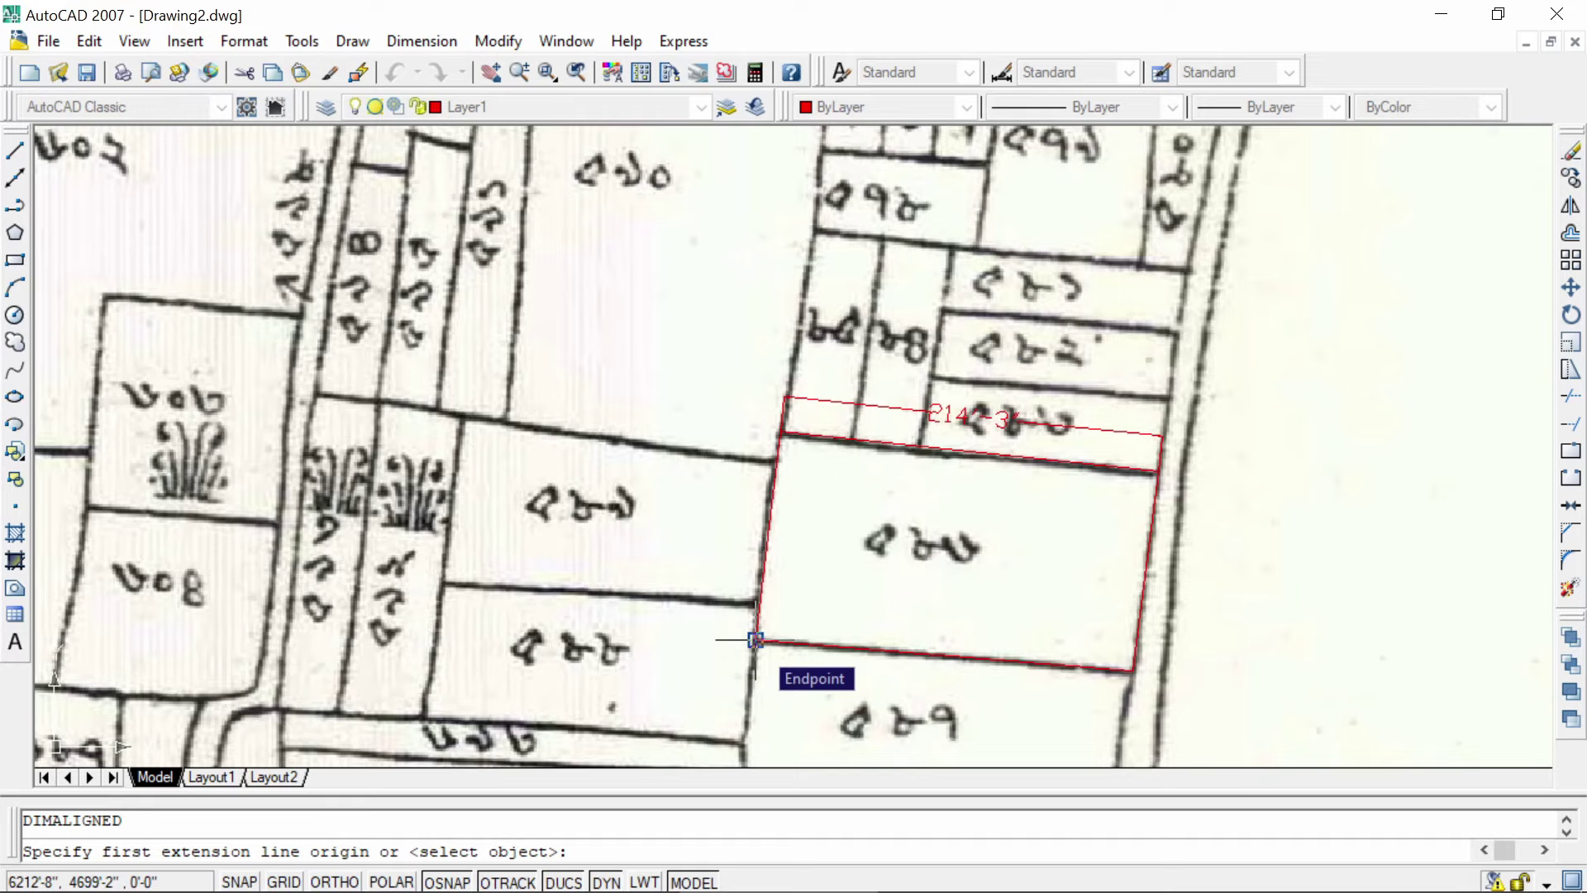
pyautogui.click(754, 639)
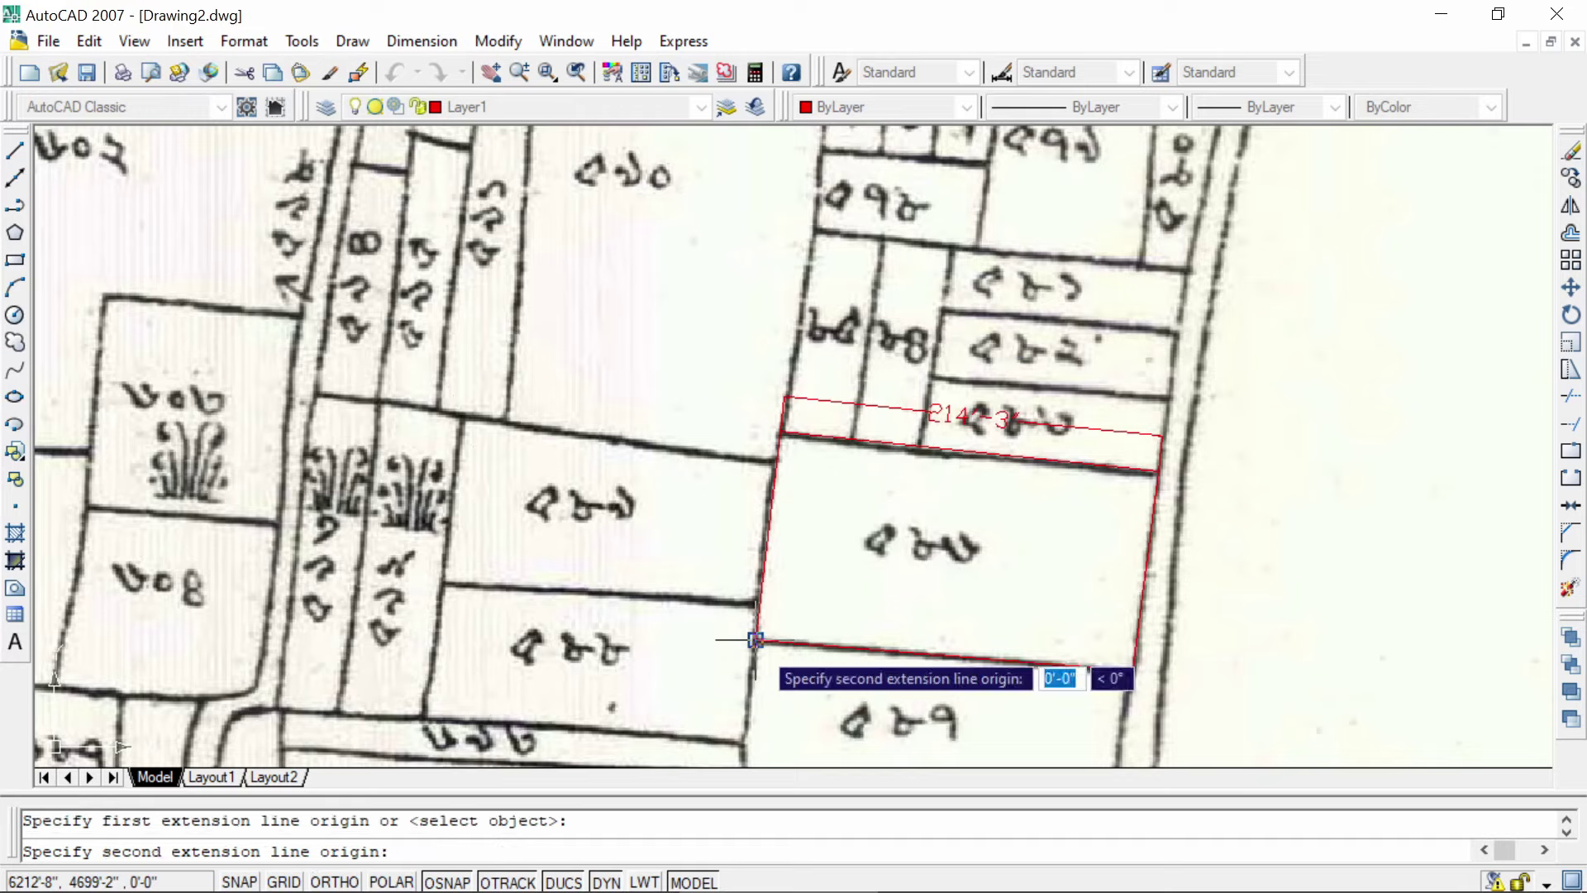
pyautogui.click(1132, 671)
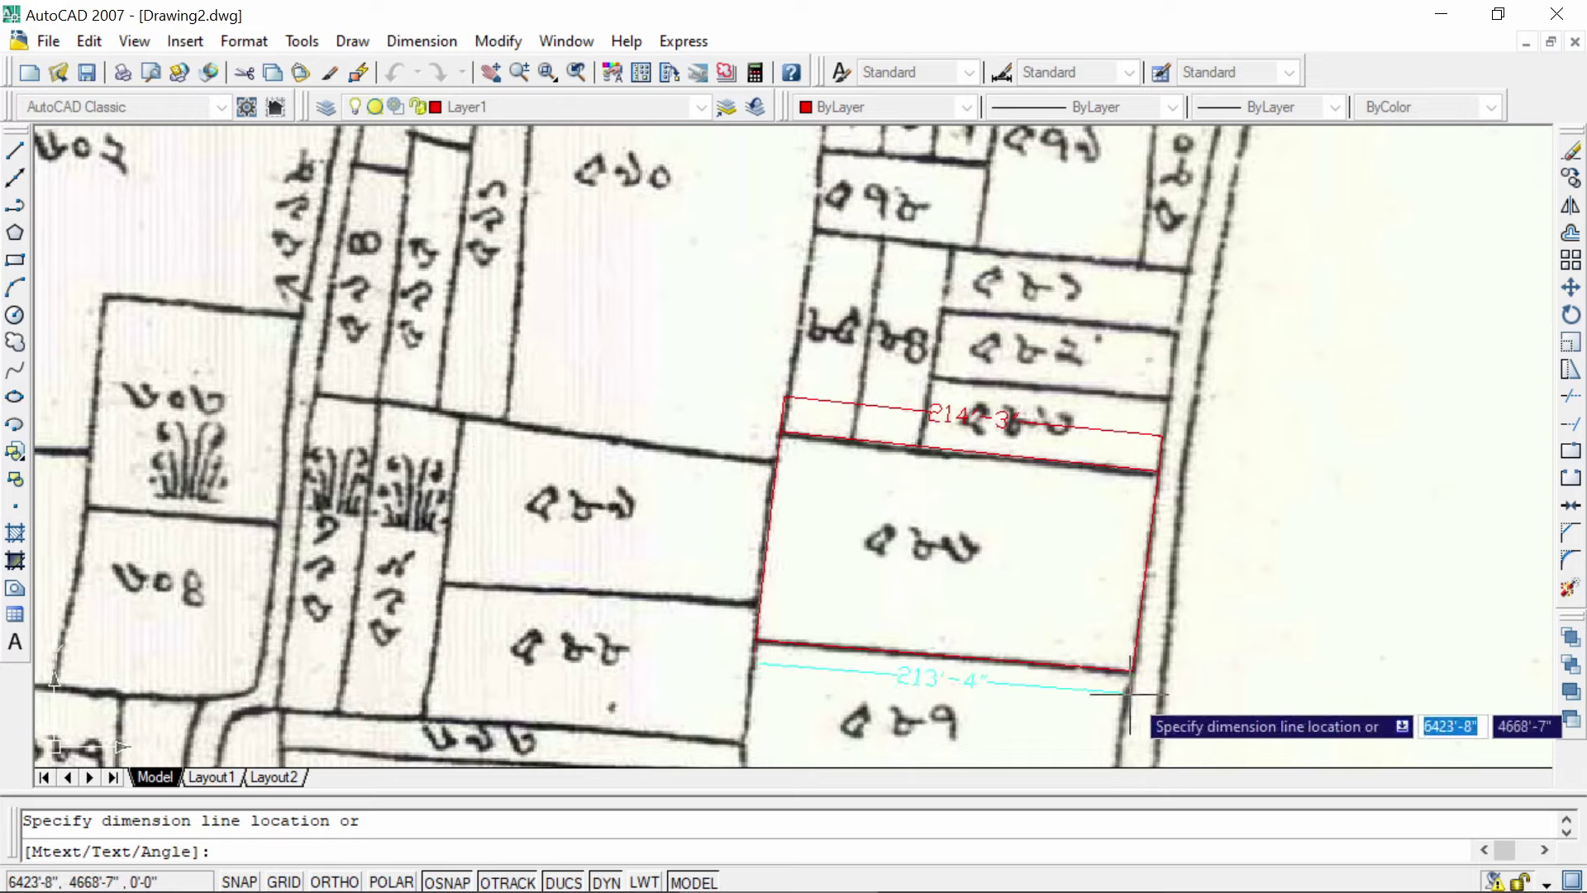
pyautogui.click(1129, 693)
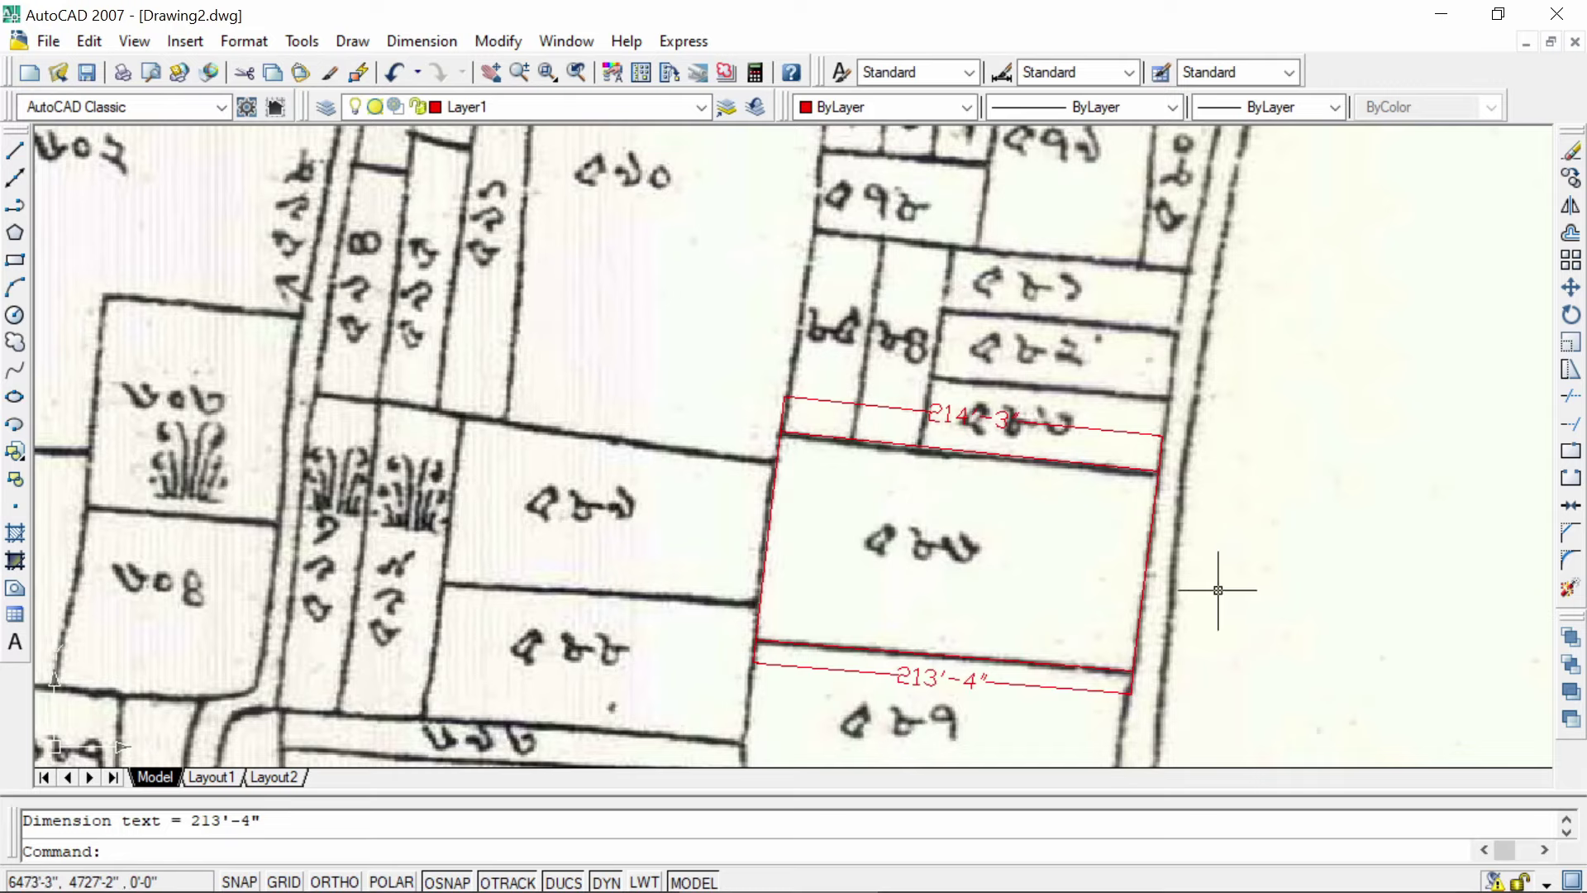
# Step: Start another aligned dimension and snap its first point at a left-side plot corner, zoomed in closely
pyautogui.click(420, 45)
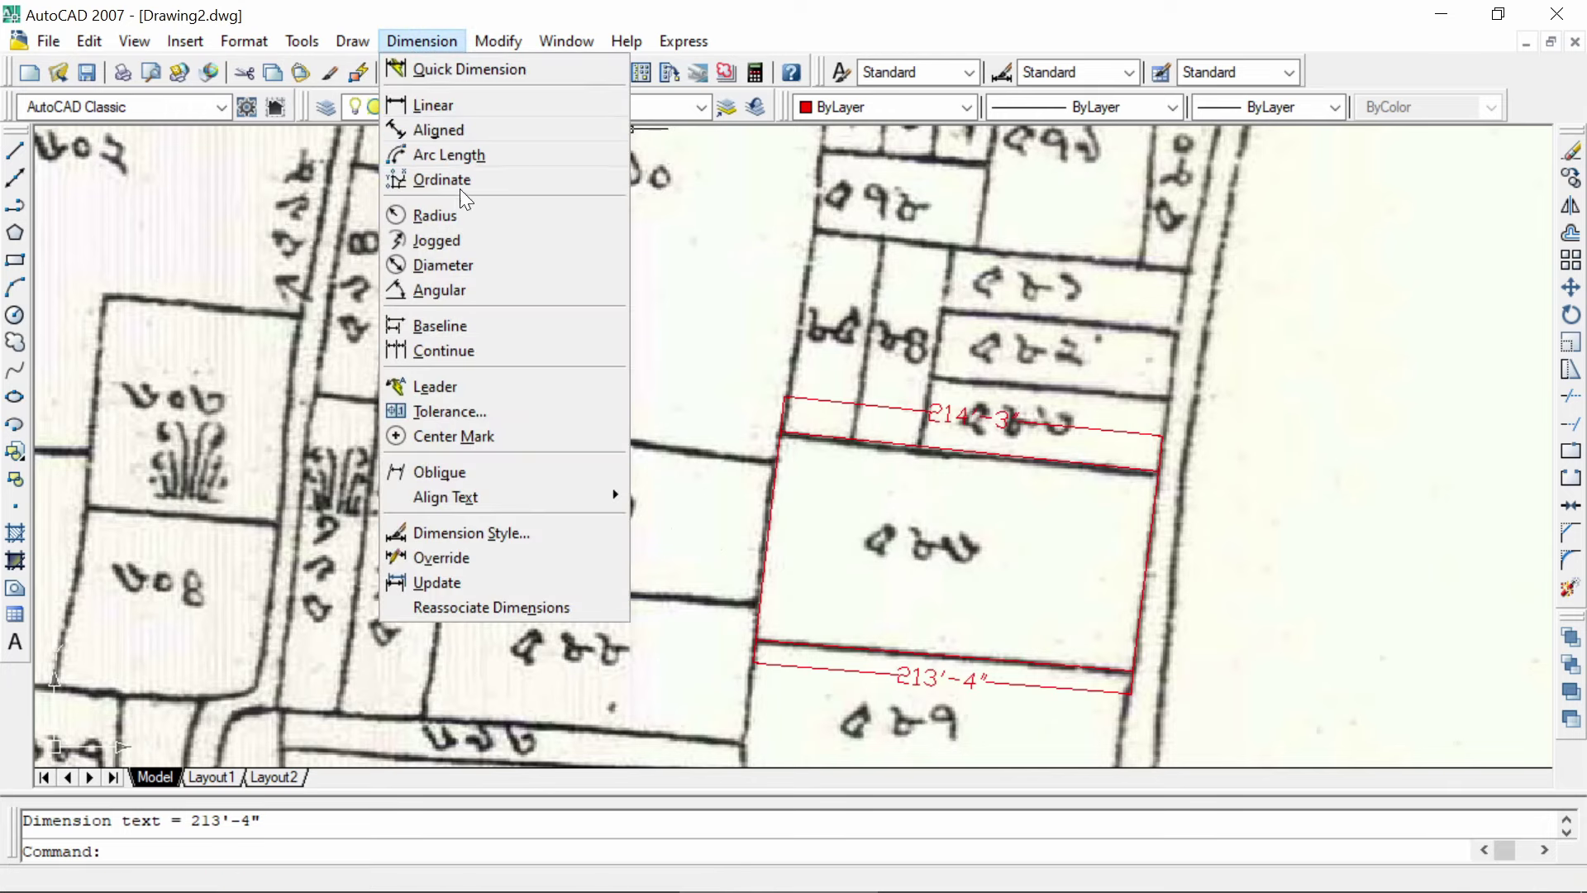
pyautogui.click(777, 285)
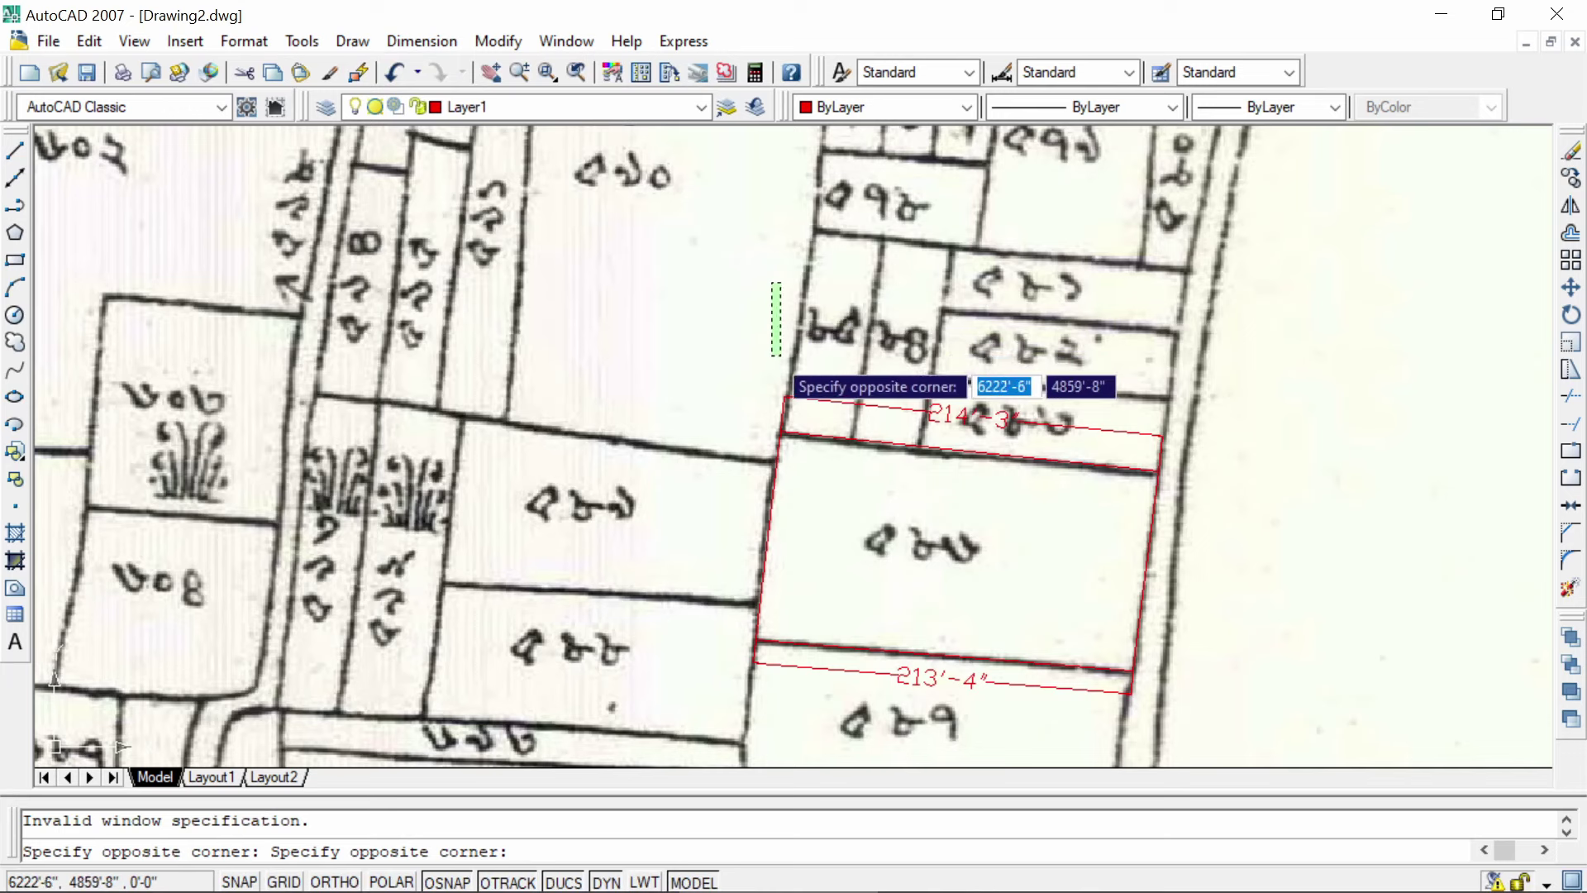
pyautogui.click(748, 335)
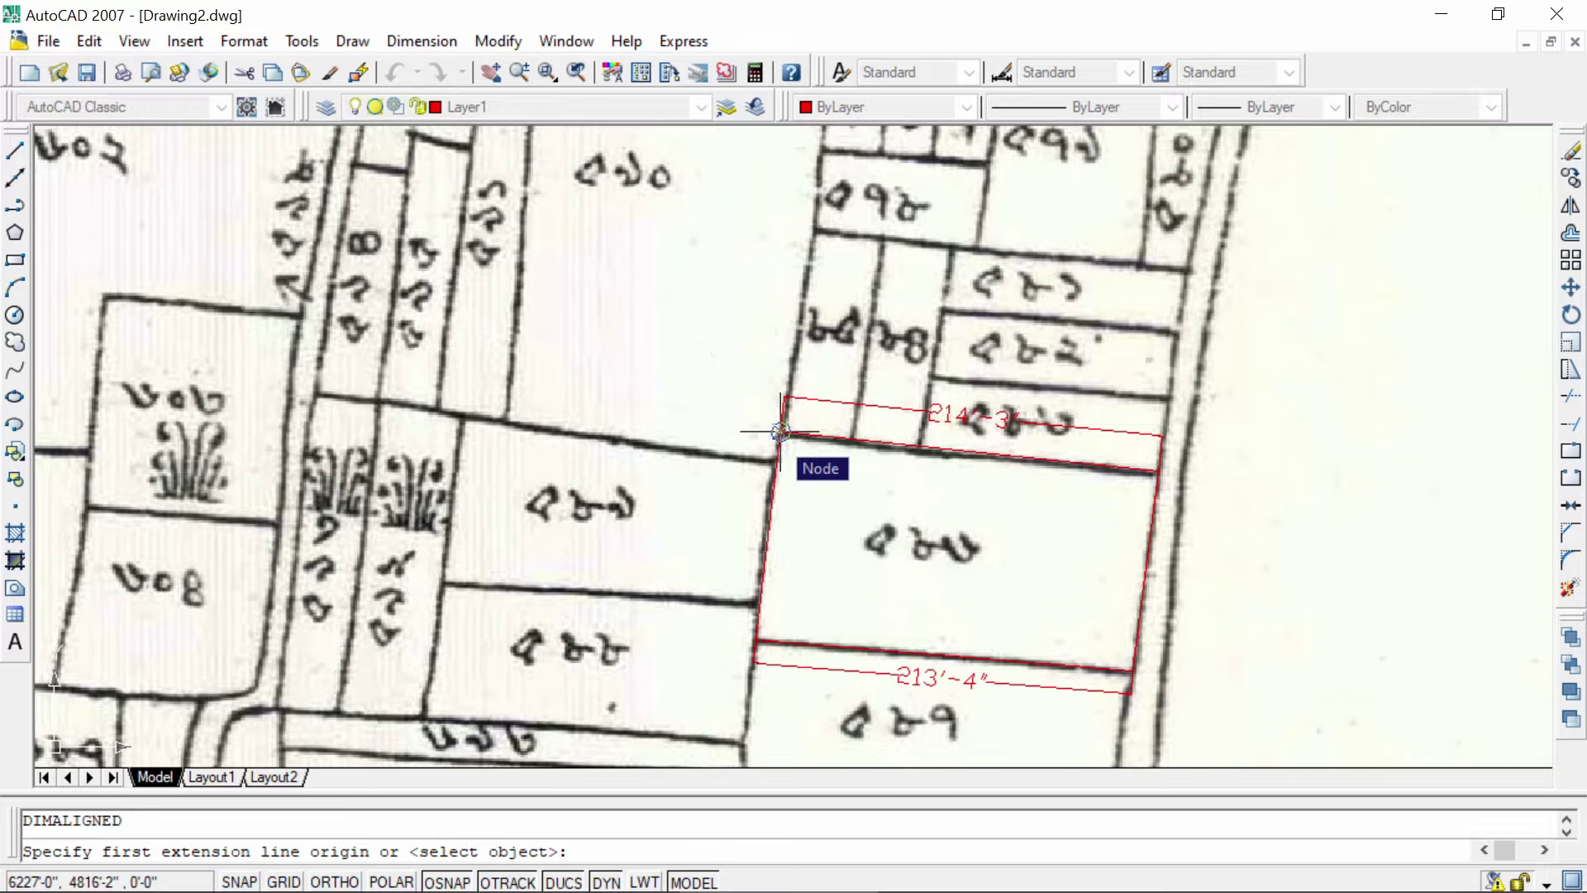
pyautogui.scroll(8, 779, 431)
pyautogui.scroll(3, 762, 443)
pyautogui.scroll(-3, 761, 443)
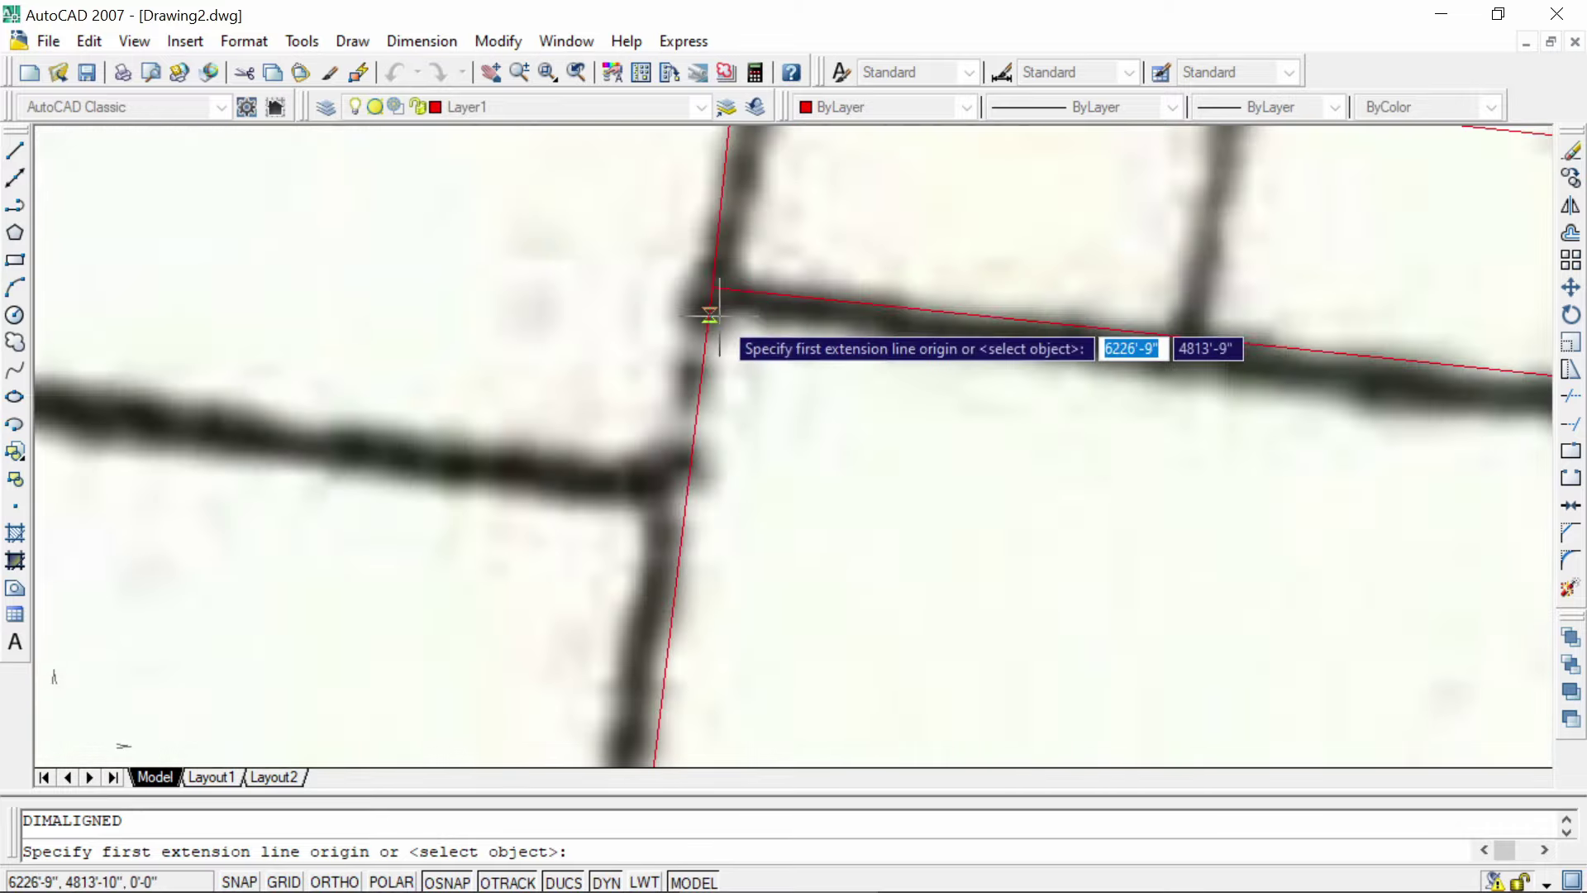
pyautogui.scroll(2, 743, 256)
pyautogui.scroll(2, 612, 397)
pyautogui.scroll(2, 570, 528)
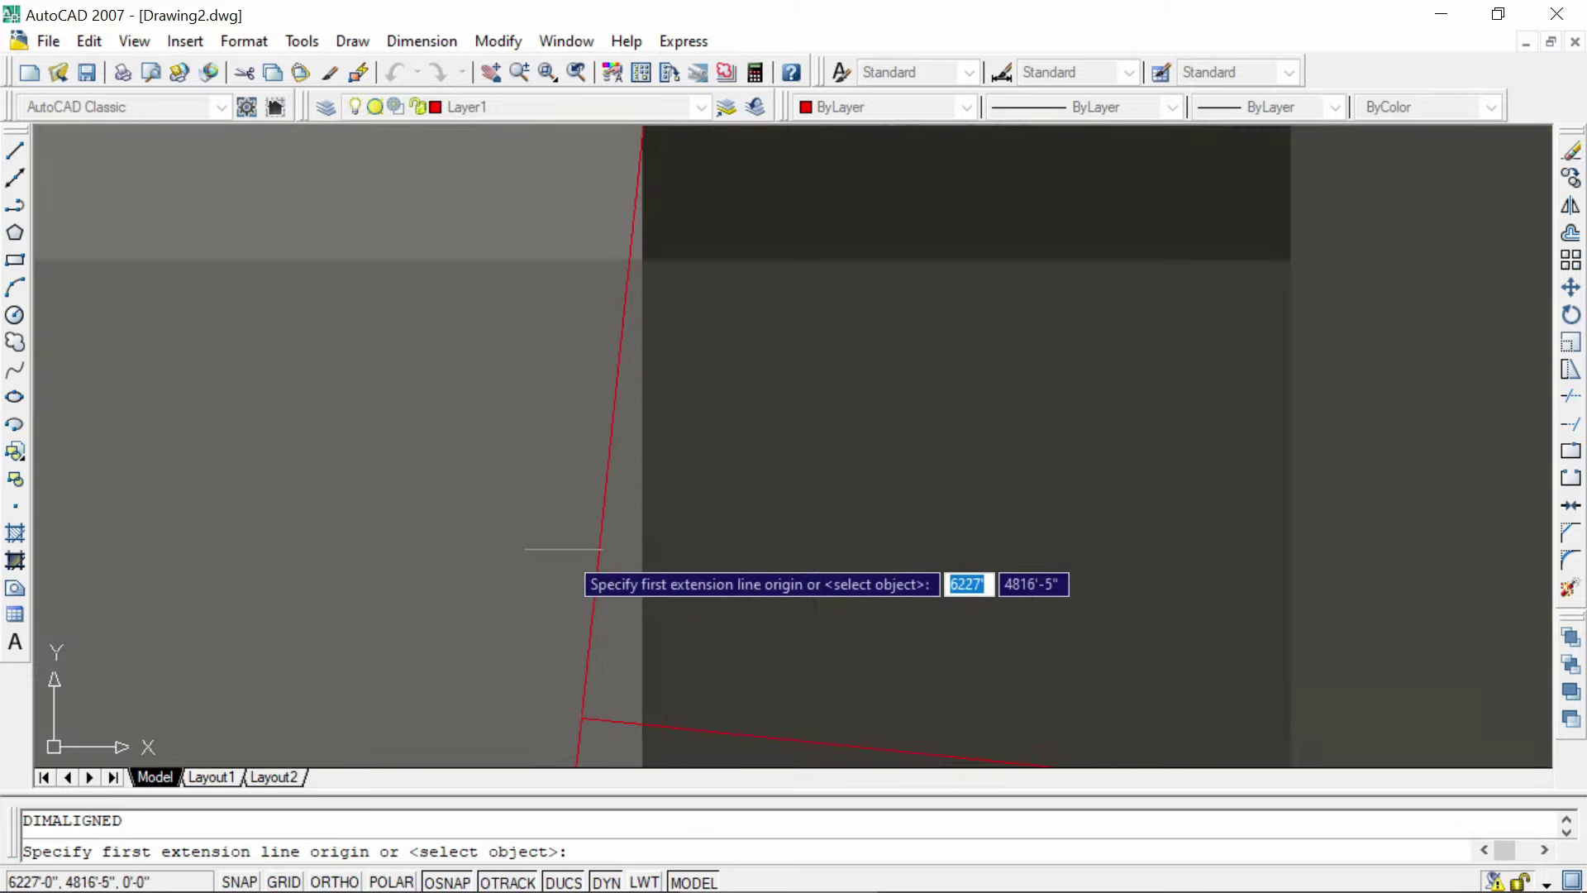
pyautogui.scroll(2, 587, 587)
pyautogui.scroll(2, 600, 616)
pyautogui.scroll(2, 699, 241)
pyautogui.scroll(2, 727, 392)
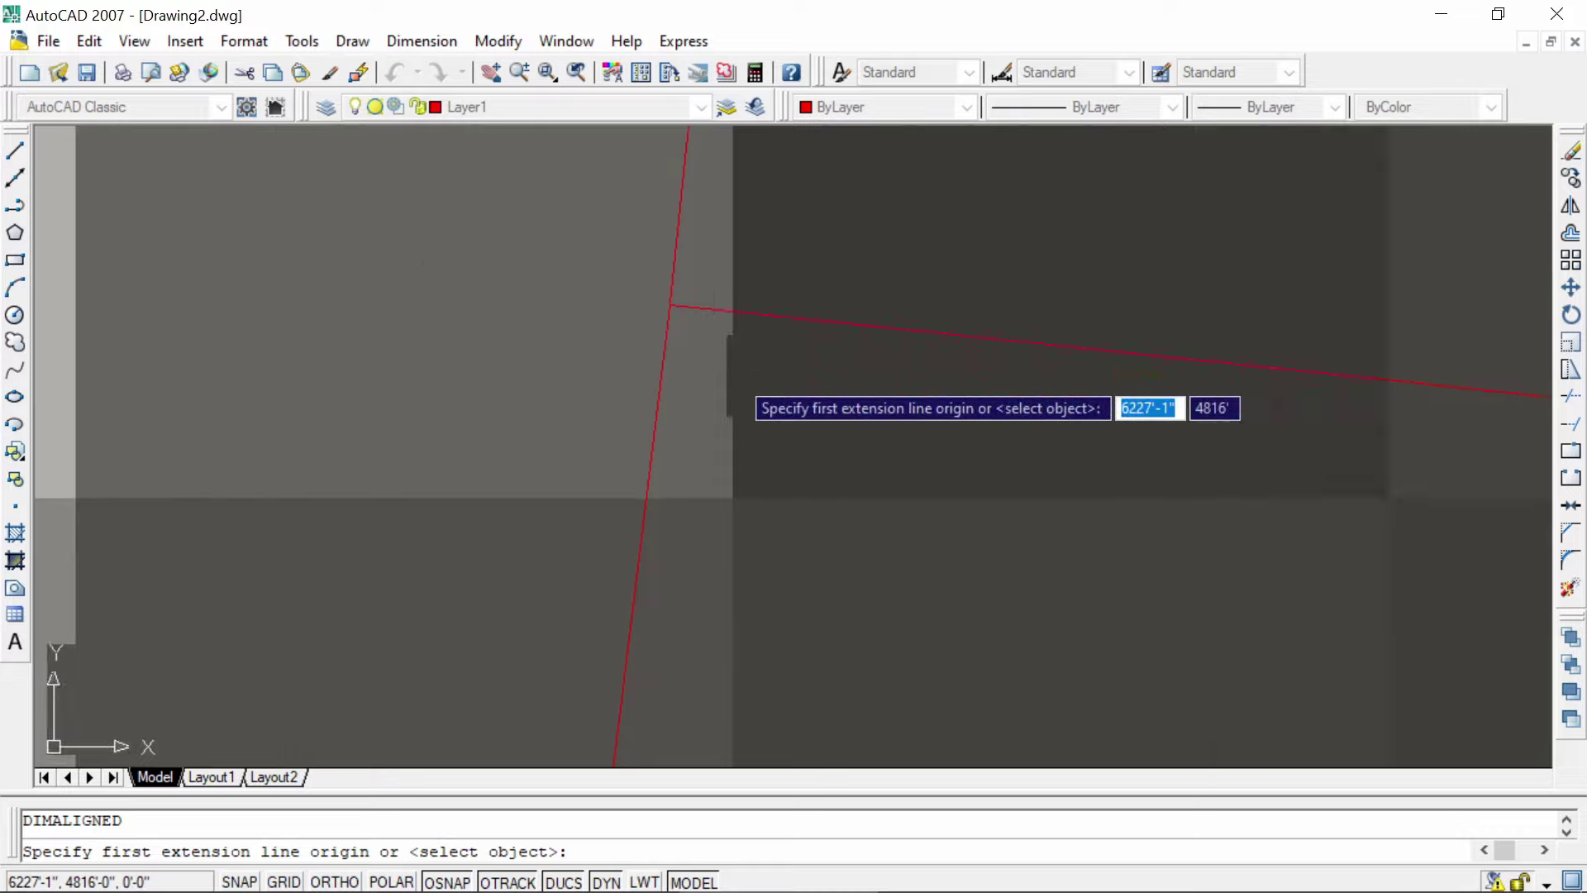
pyautogui.scroll(2, 648, 291)
pyautogui.scroll(-3, 661, 463)
pyautogui.scroll(-1, 676, 641)
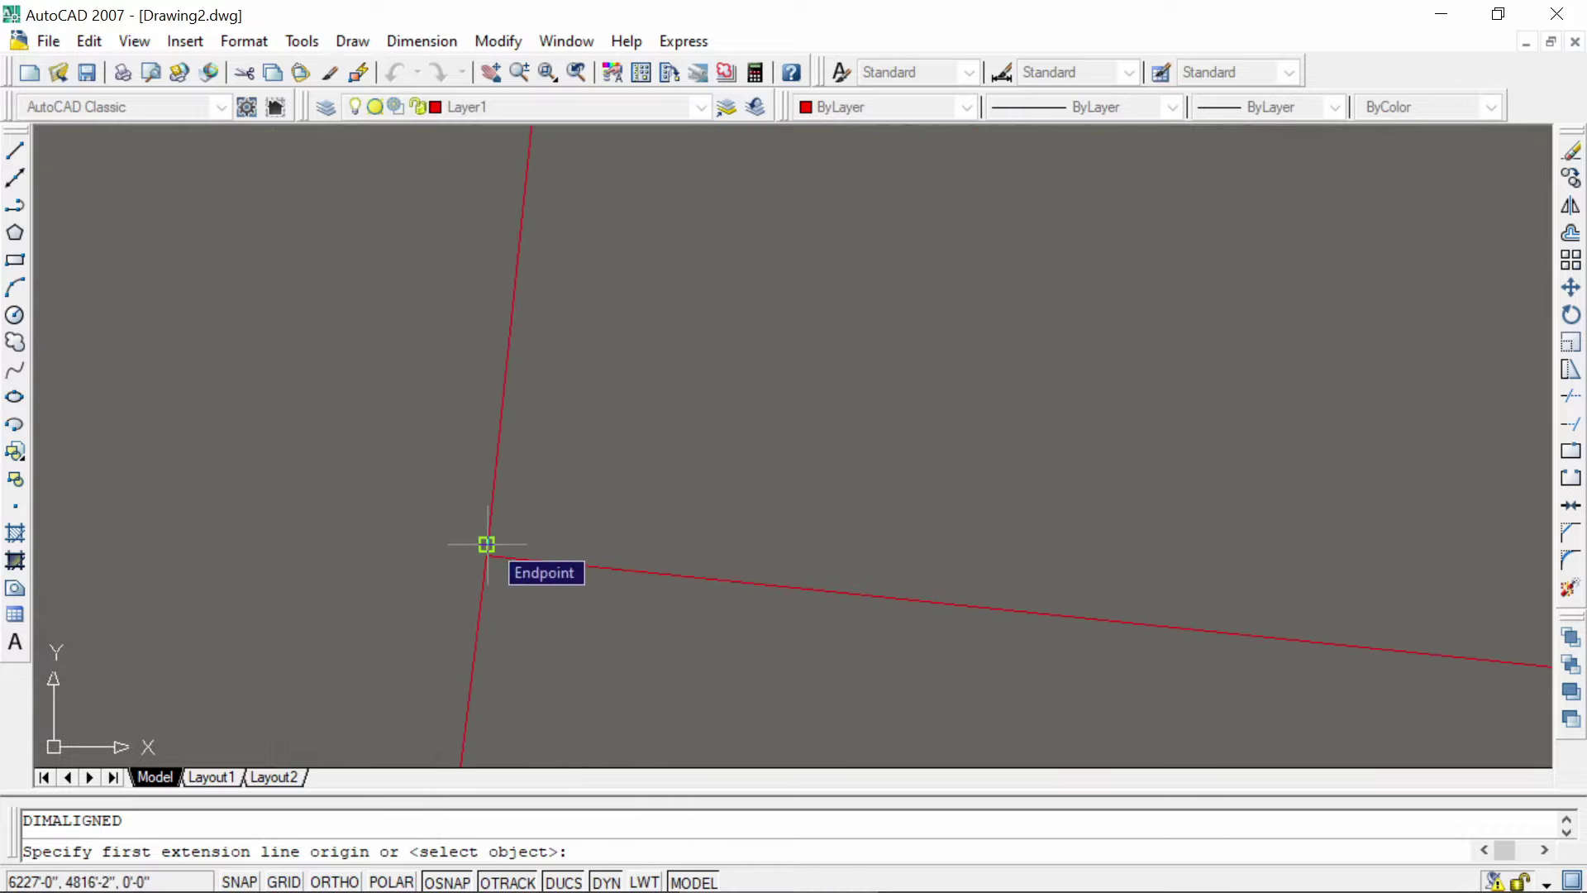
pyautogui.moveTo(486, 544); pyautogui.dragTo(477, 555, button='middle')
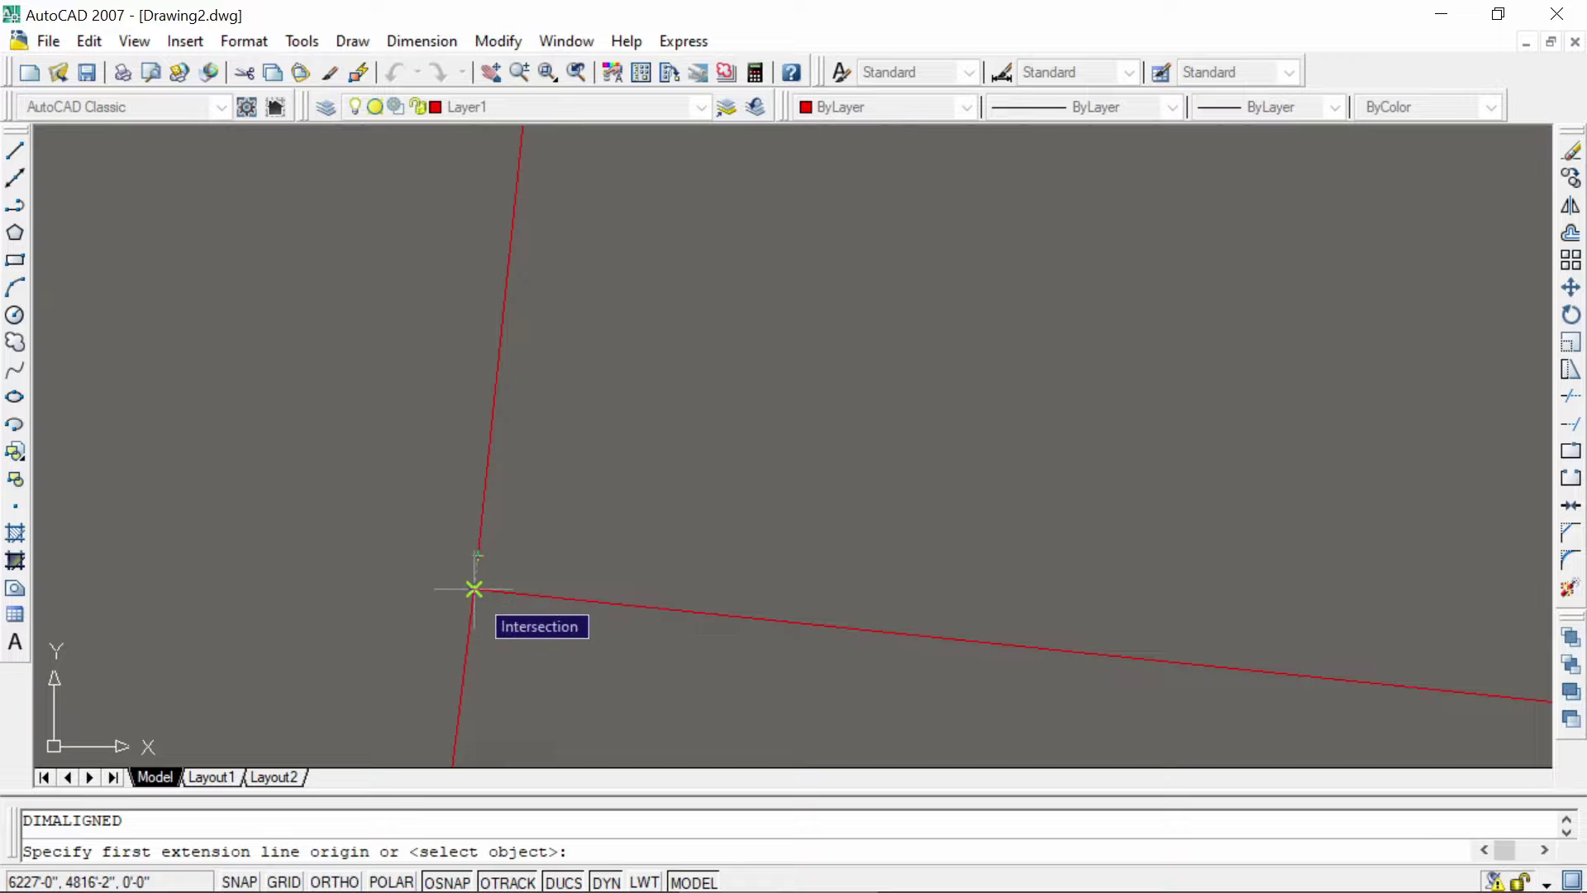
pyautogui.click(473, 588)
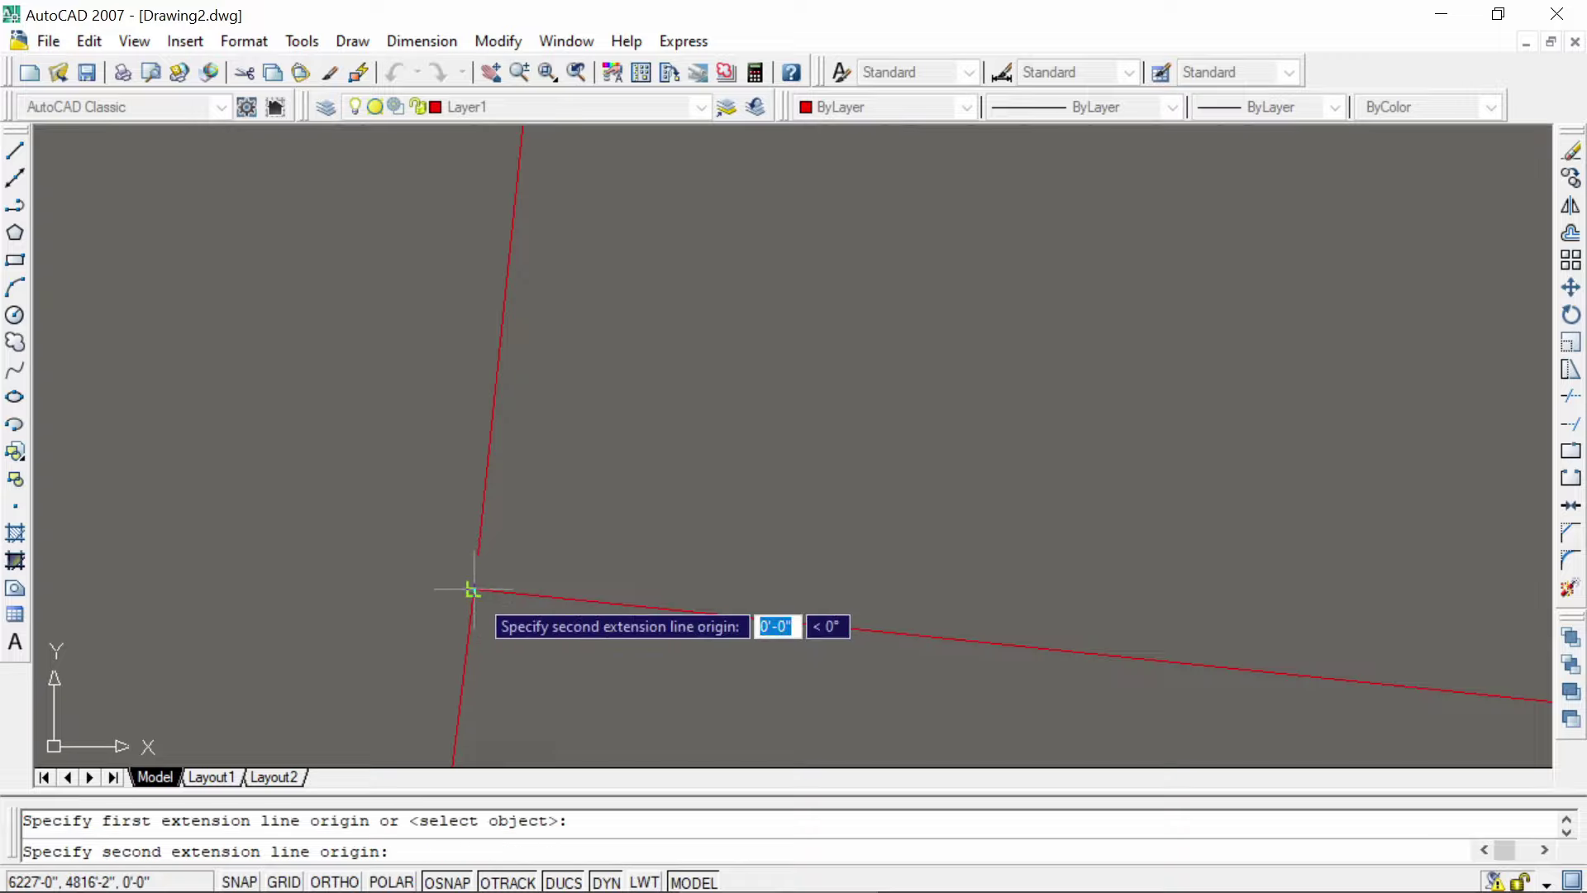
# Step: Snap the other left-side corner and place the 117'-11" dimension beside the left side
pyautogui.scroll(-3, 385, 612)
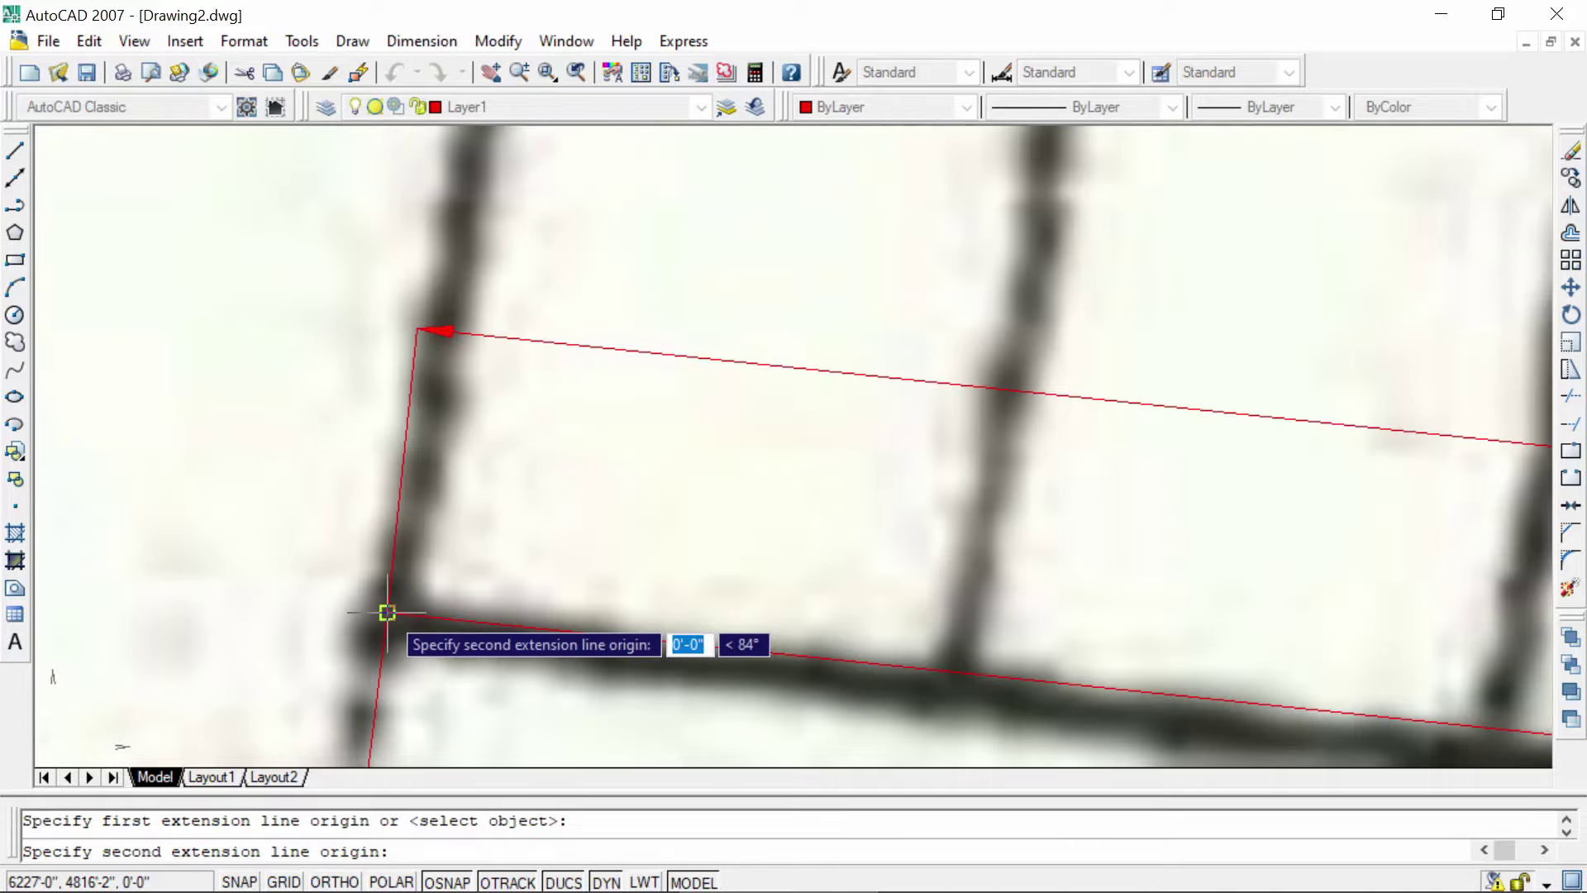
pyautogui.scroll(-3, 383, 609)
pyautogui.scroll(-3, 363, 661)
pyautogui.scroll(-2, 347, 698)
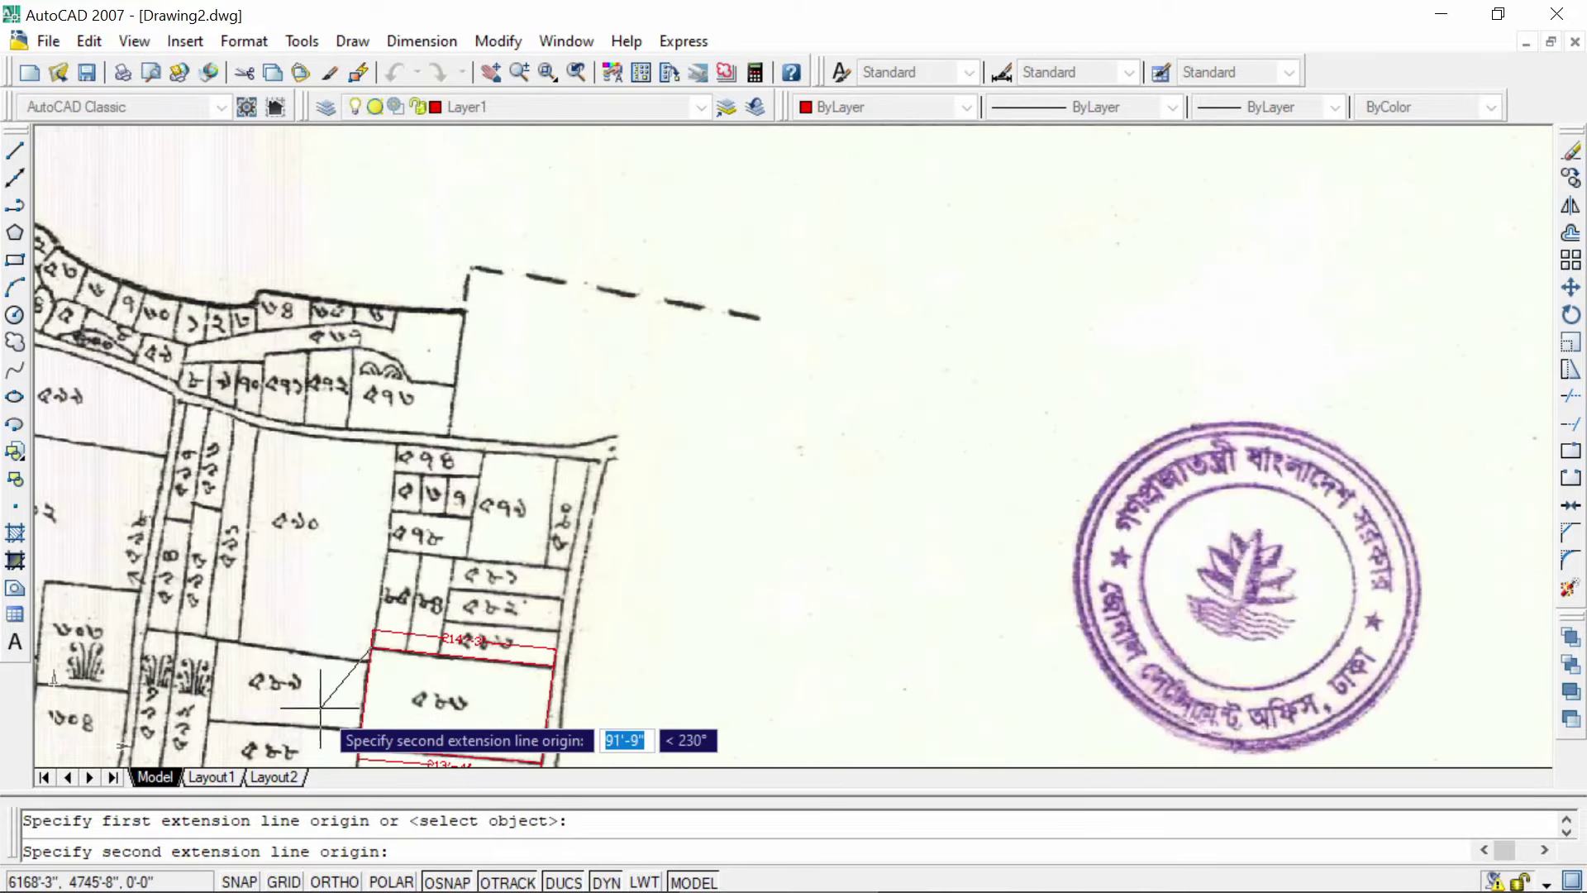
pyautogui.scroll(3, 351, 715)
pyautogui.scroll(3, 389, 688)
pyautogui.scroll(-1, 389, 686)
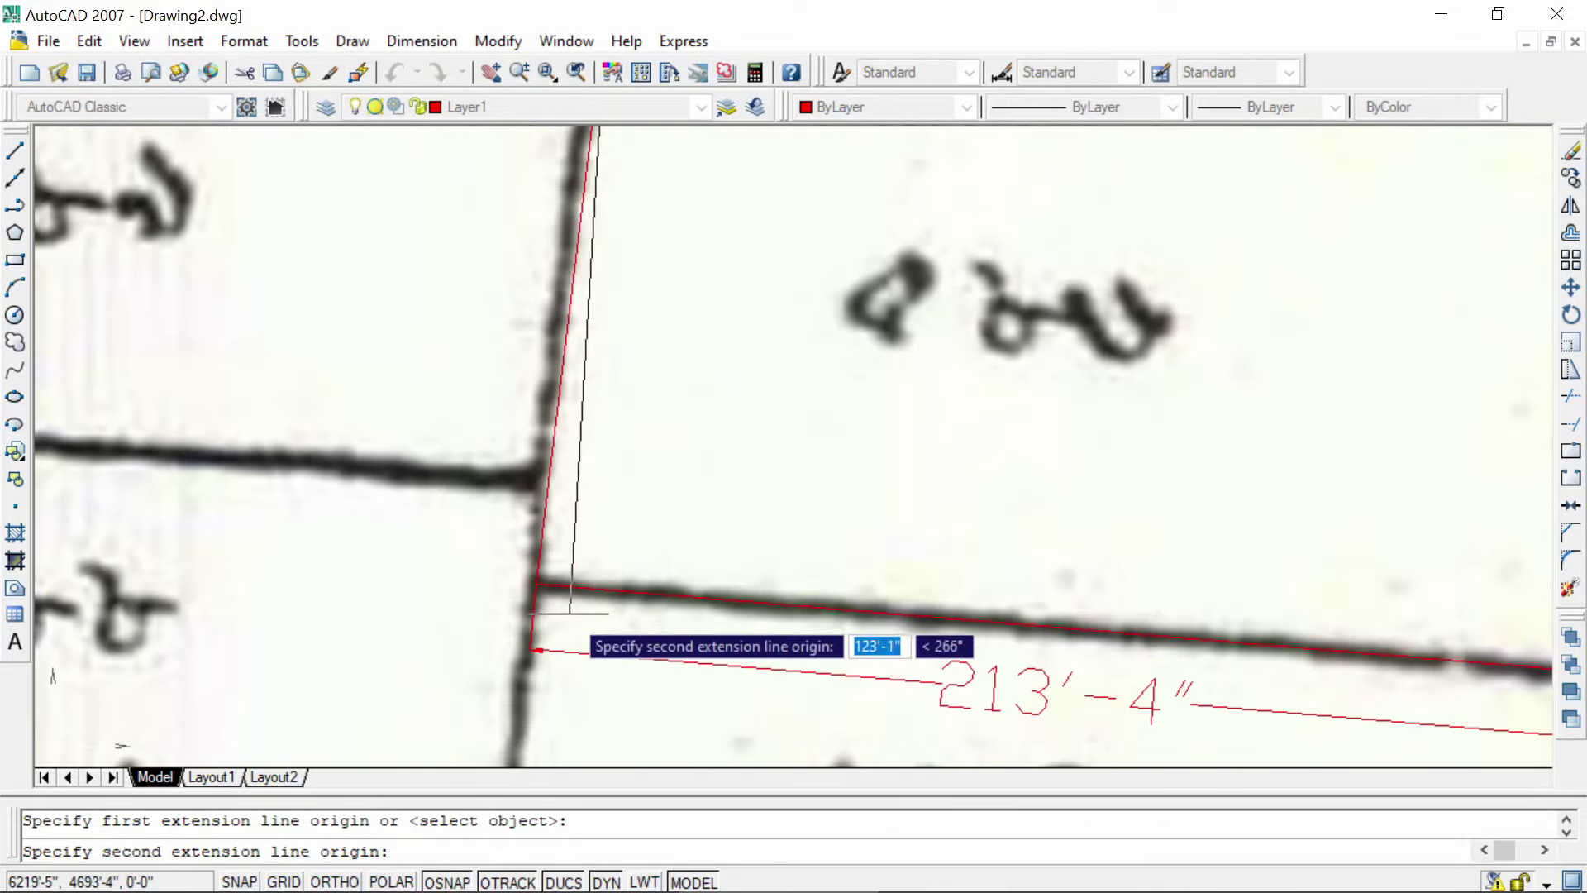
pyautogui.scroll(3, 550, 603)
pyautogui.scroll(2, 537, 611)
pyautogui.scroll(3, 479, 524)
pyautogui.scroll(2, 285, 649)
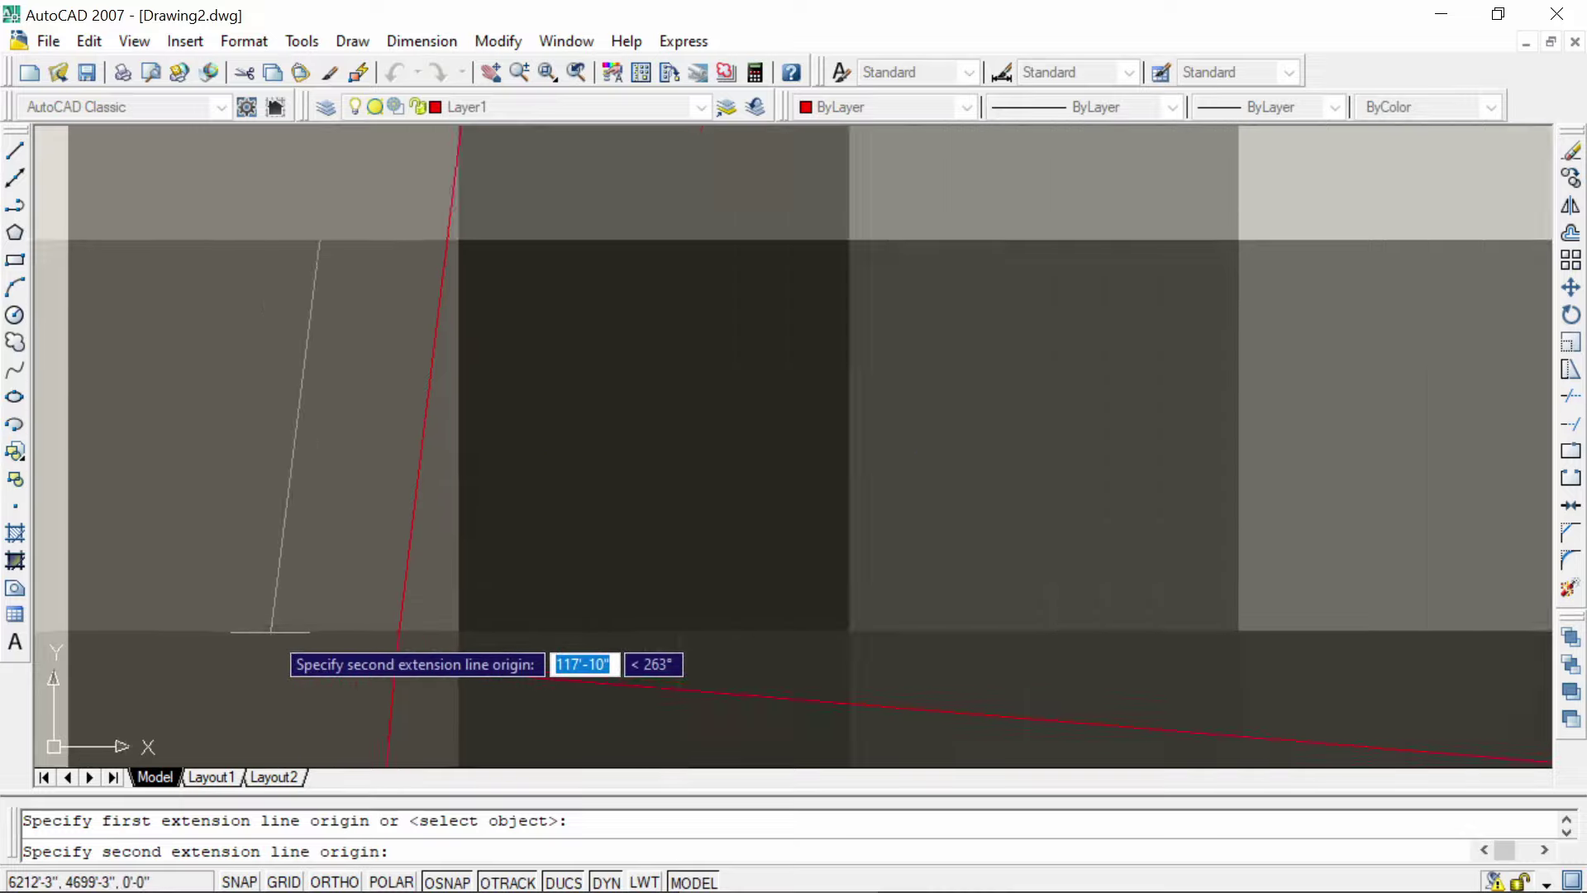
pyautogui.scroll(2, 479, 681)
pyautogui.scroll(2, 691, 743)
pyautogui.moveTo(708, 687); pyautogui.dragTo(502, 409, button='middle')
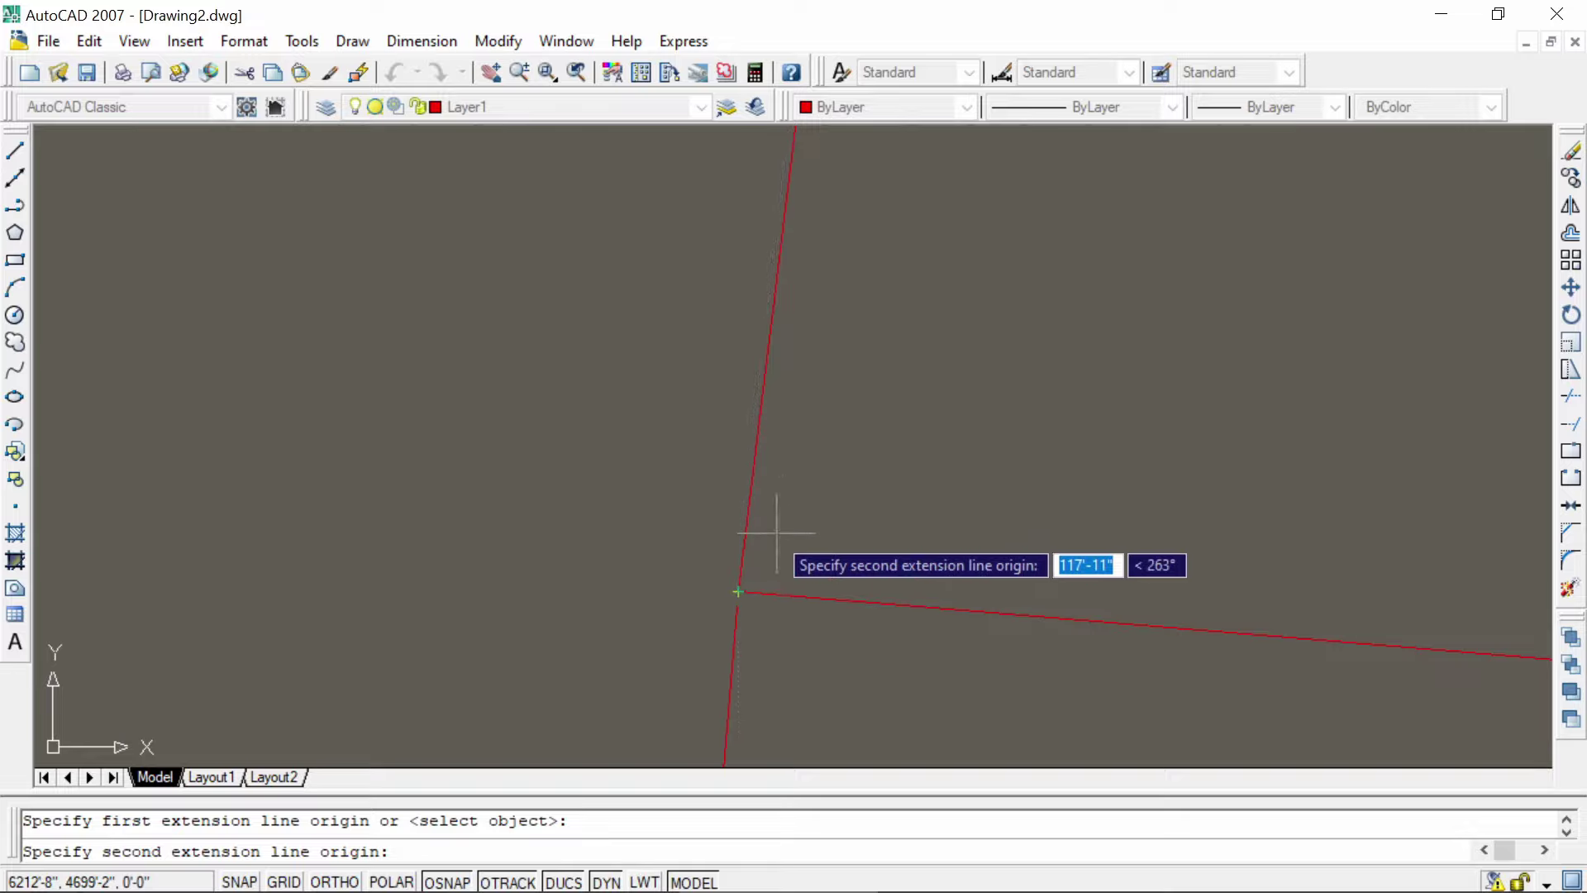
pyautogui.click(738, 591)
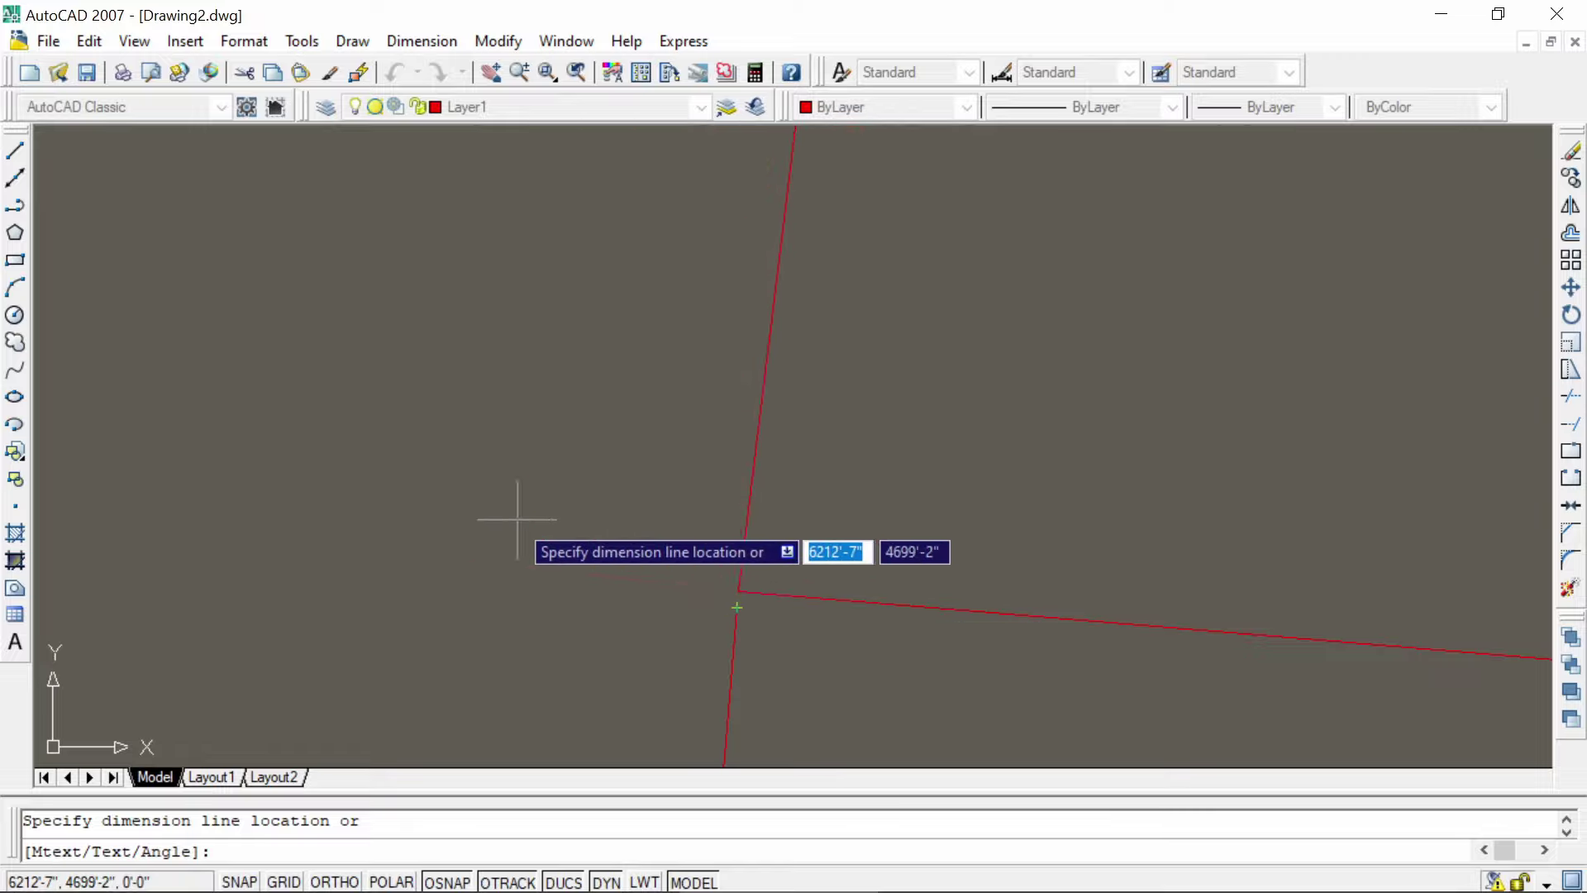
pyautogui.scroll(5, 517, 519)
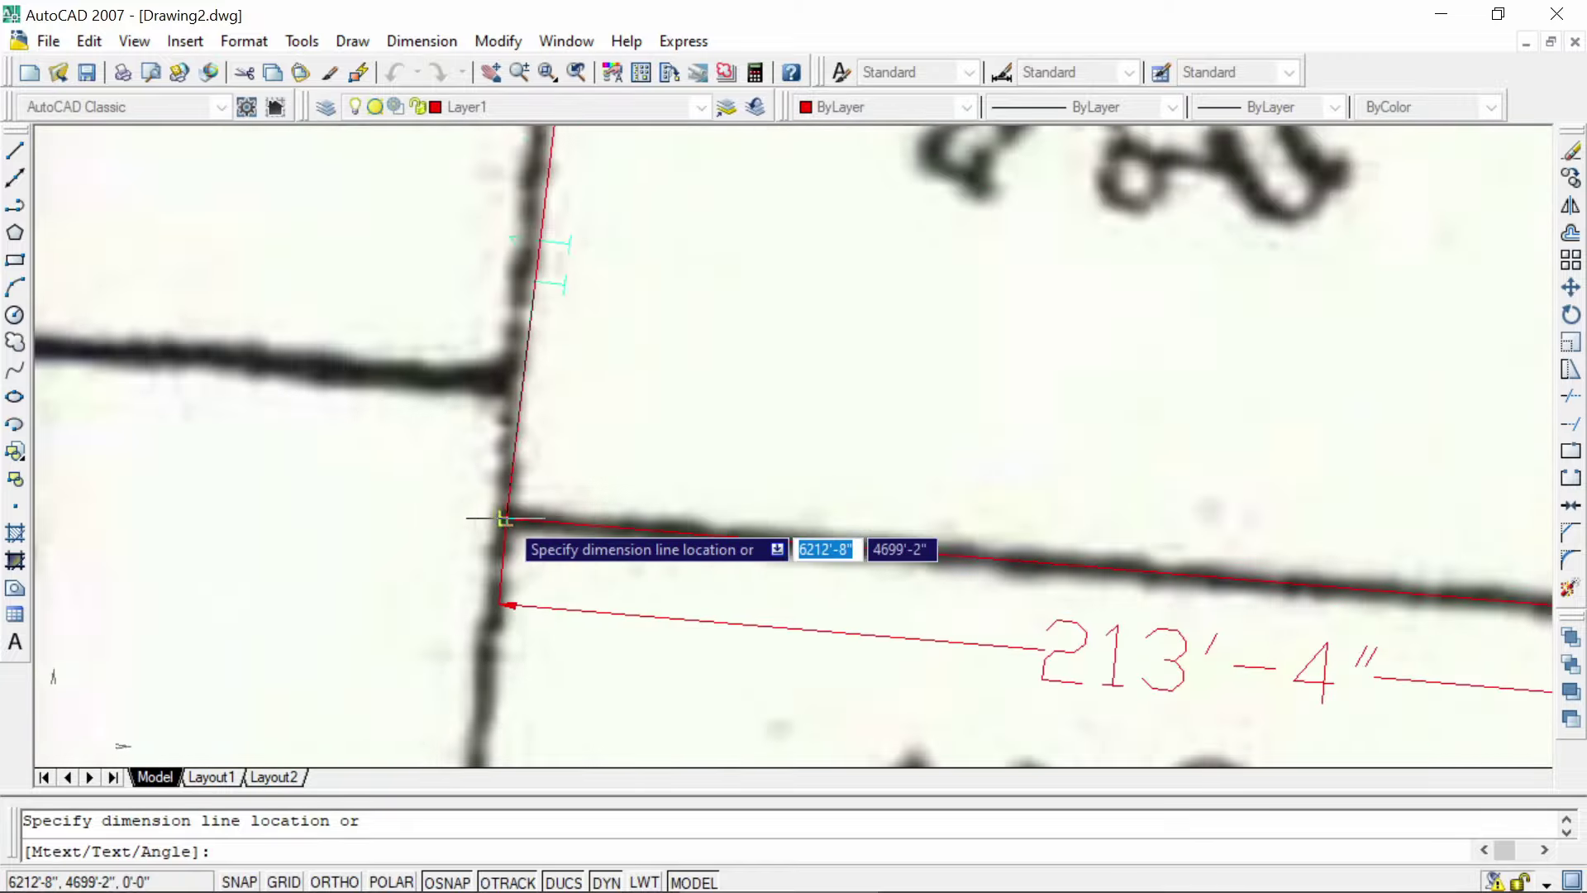
pyautogui.scroll(-5, 502, 519)
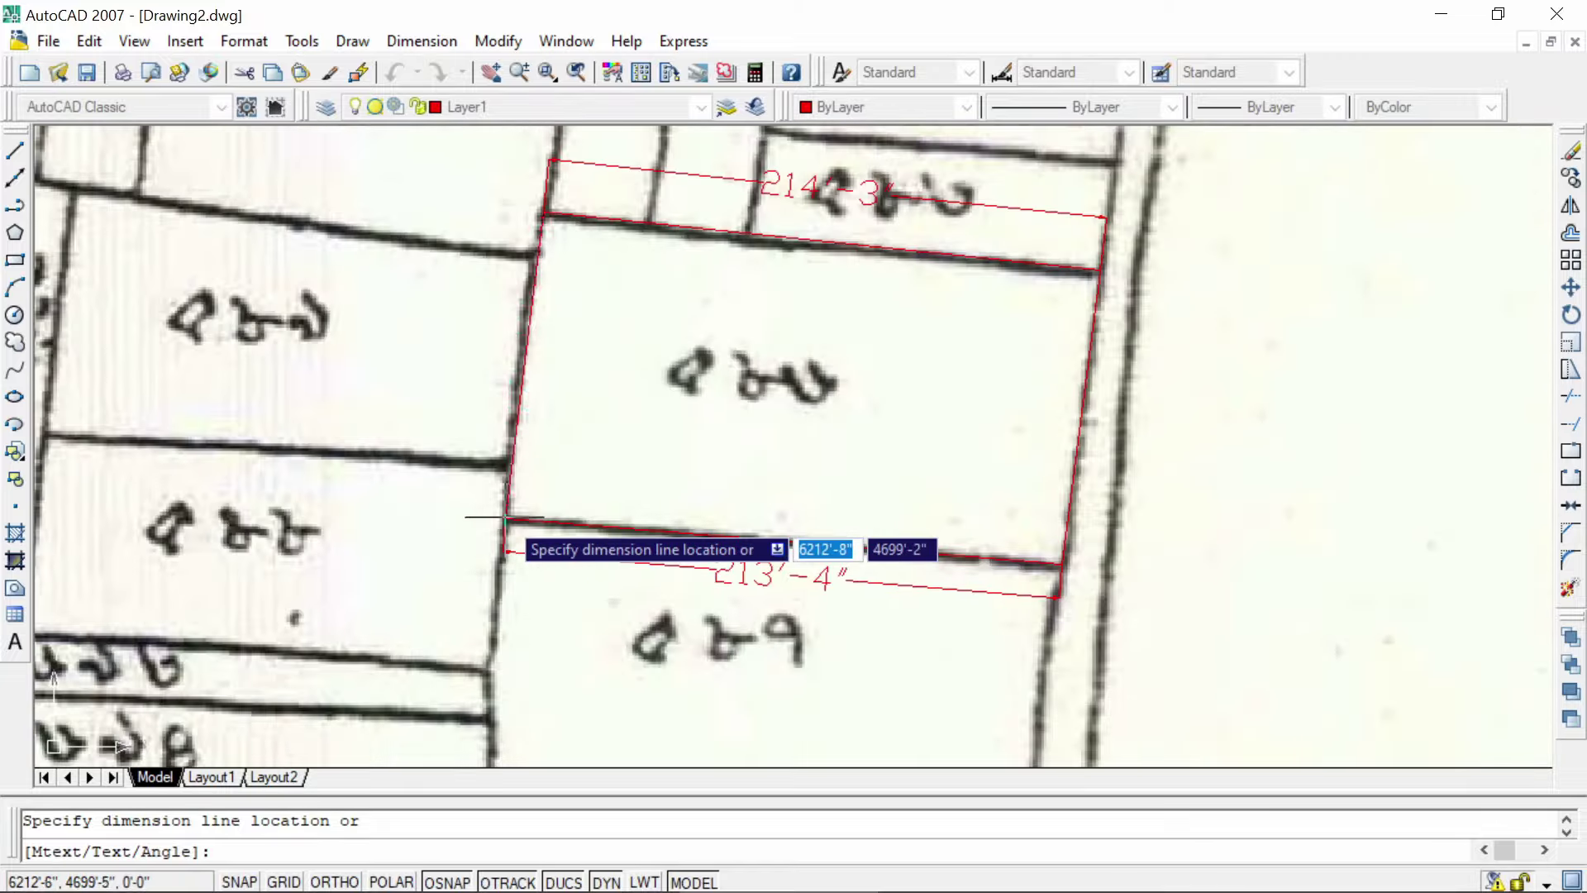
pyautogui.click(459, 502)
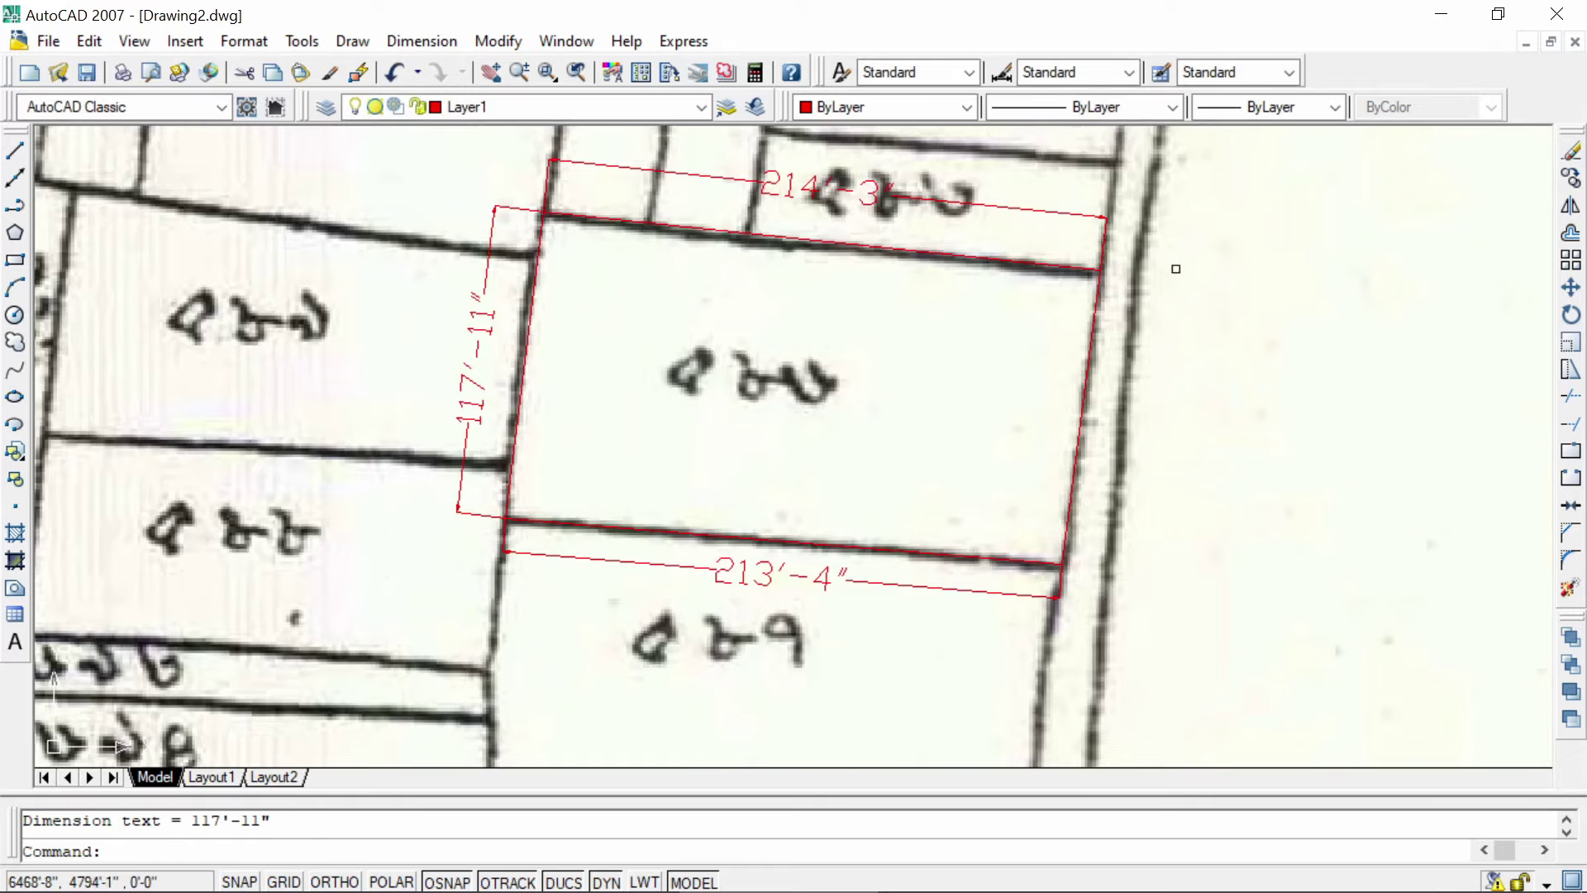
# Step: Repeat the aligned dimension and snap its first point at the parcel's top-right corner
pyautogui.scroll(2, 1108, 276)
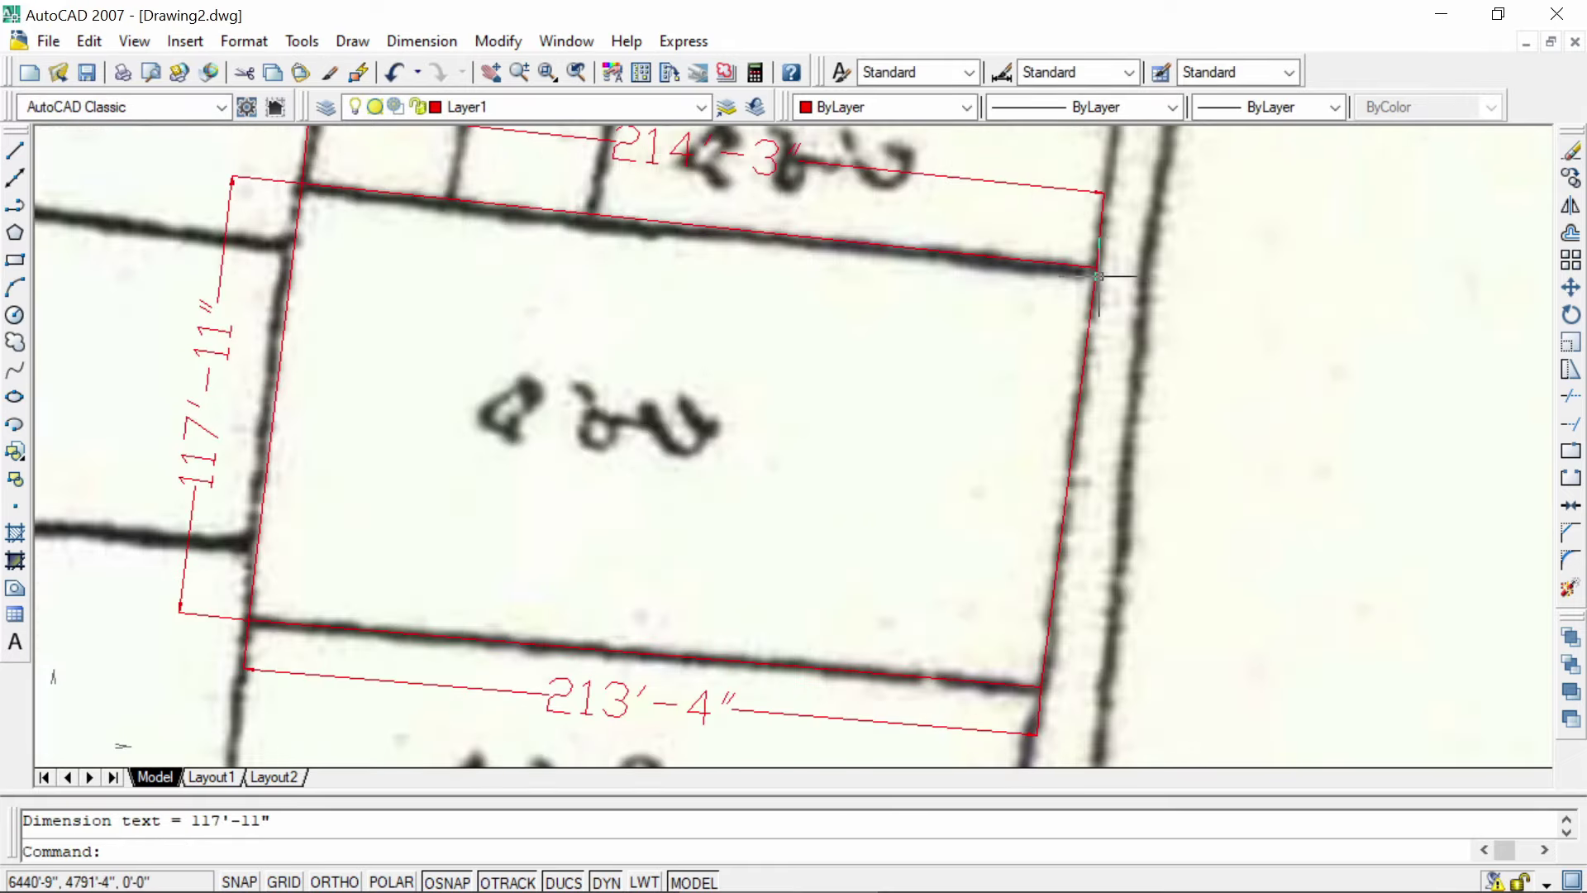
pyautogui.scroll(4, 1103, 276)
pyautogui.scroll(2, 1099, 276)
pyautogui.scroll(5, 1102, 276)
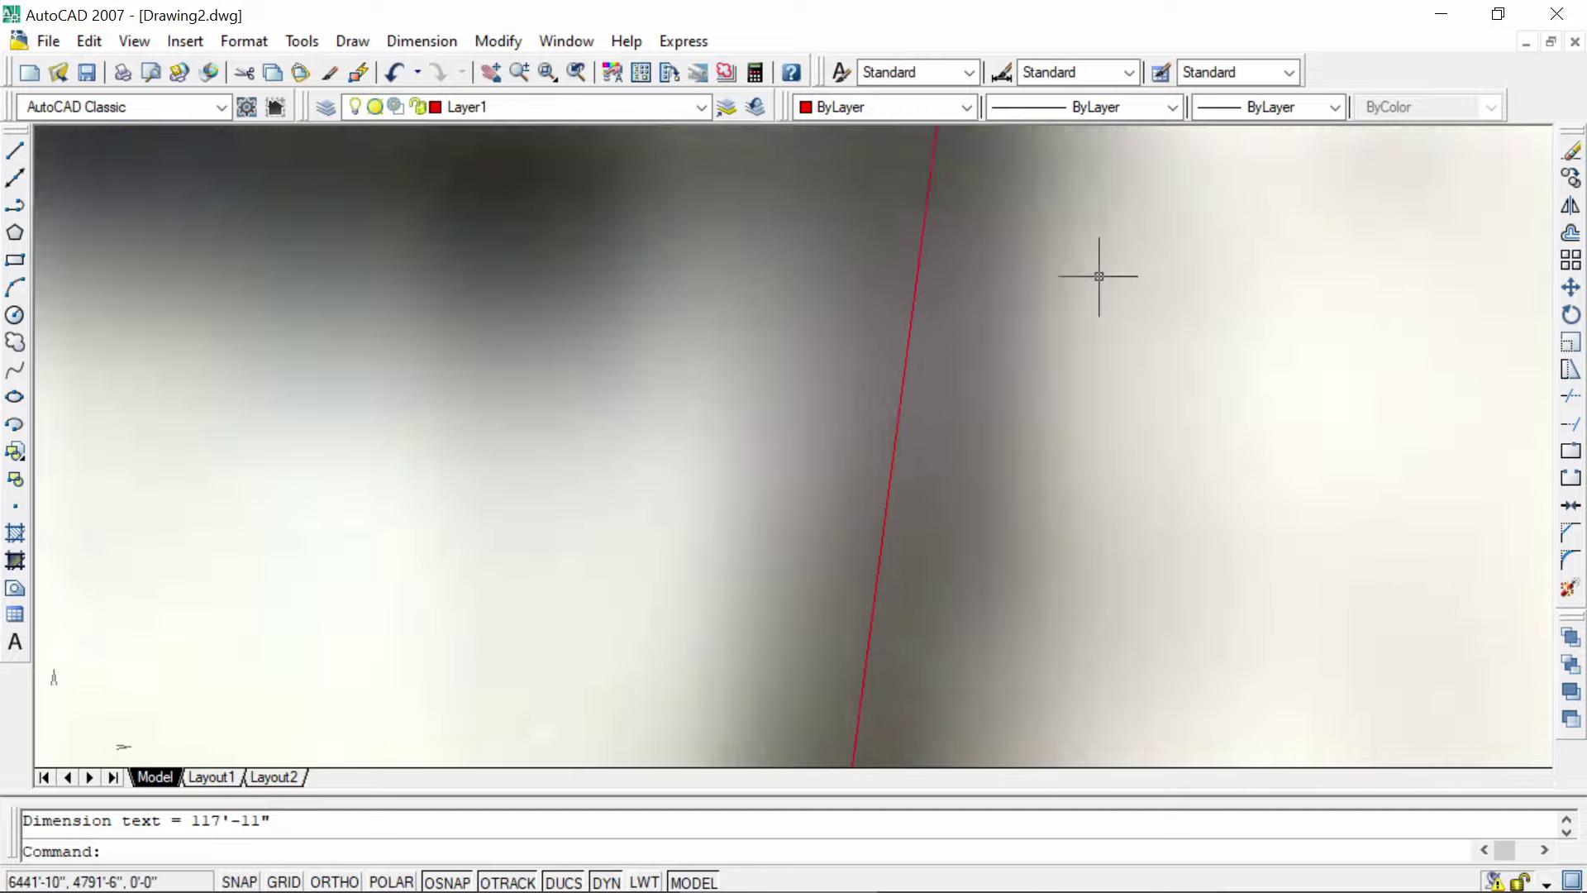
pyautogui.scroll(3, 1101, 276)
pyautogui.moveTo(1099, 276)
pyautogui.mouseDown(button='middle')
pyautogui.moveTo(1091, 658)
pyautogui.moveTo(845, 307)
pyautogui.mouseUp(button='middle')
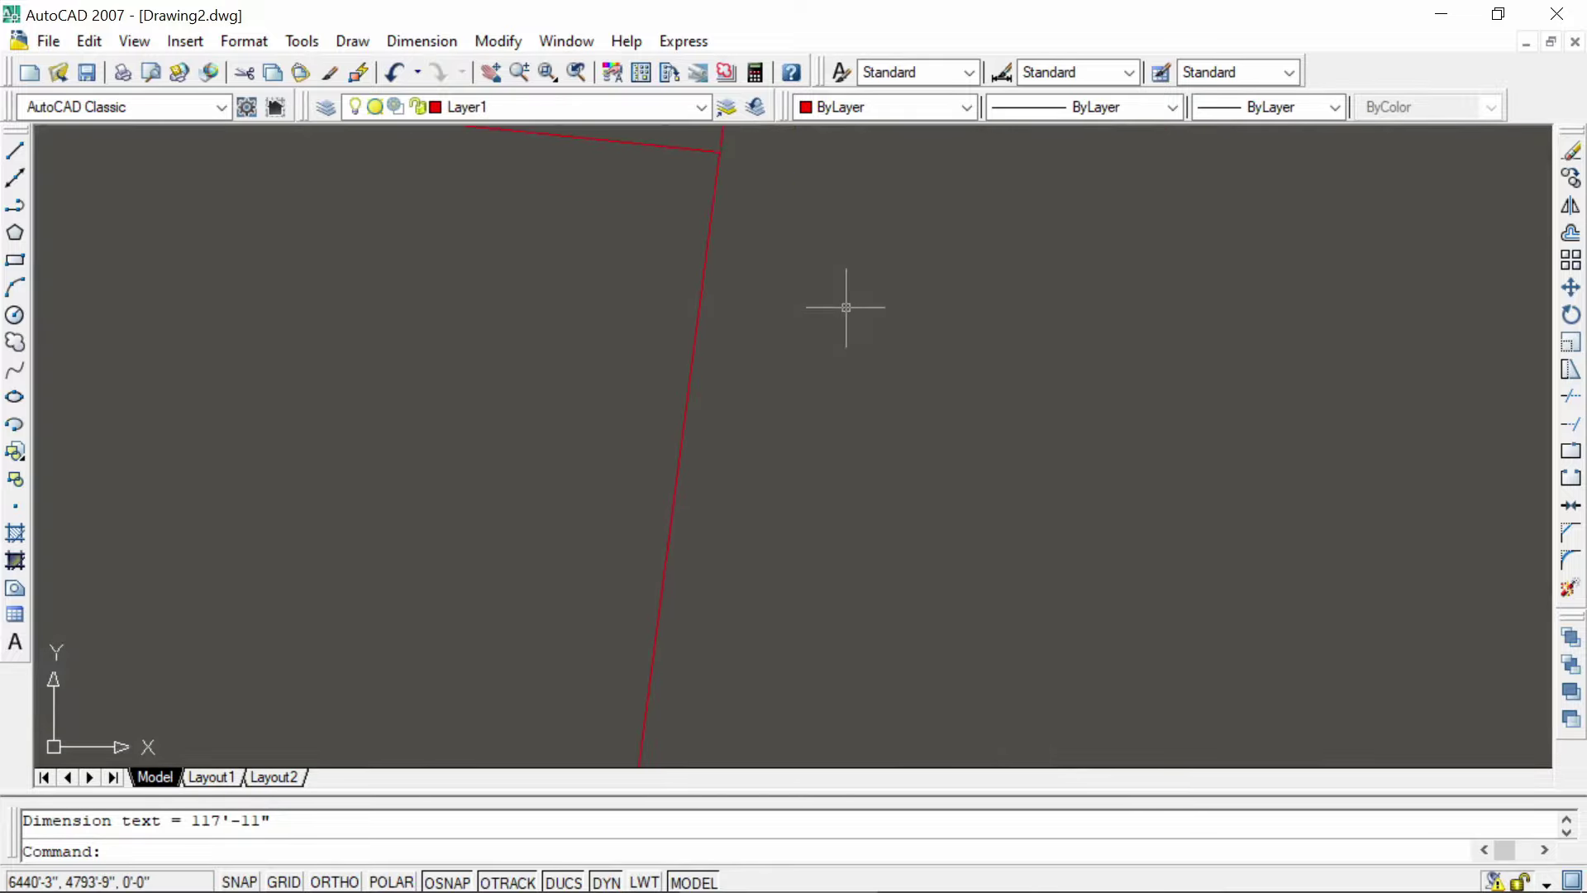
pyautogui.press('Return')
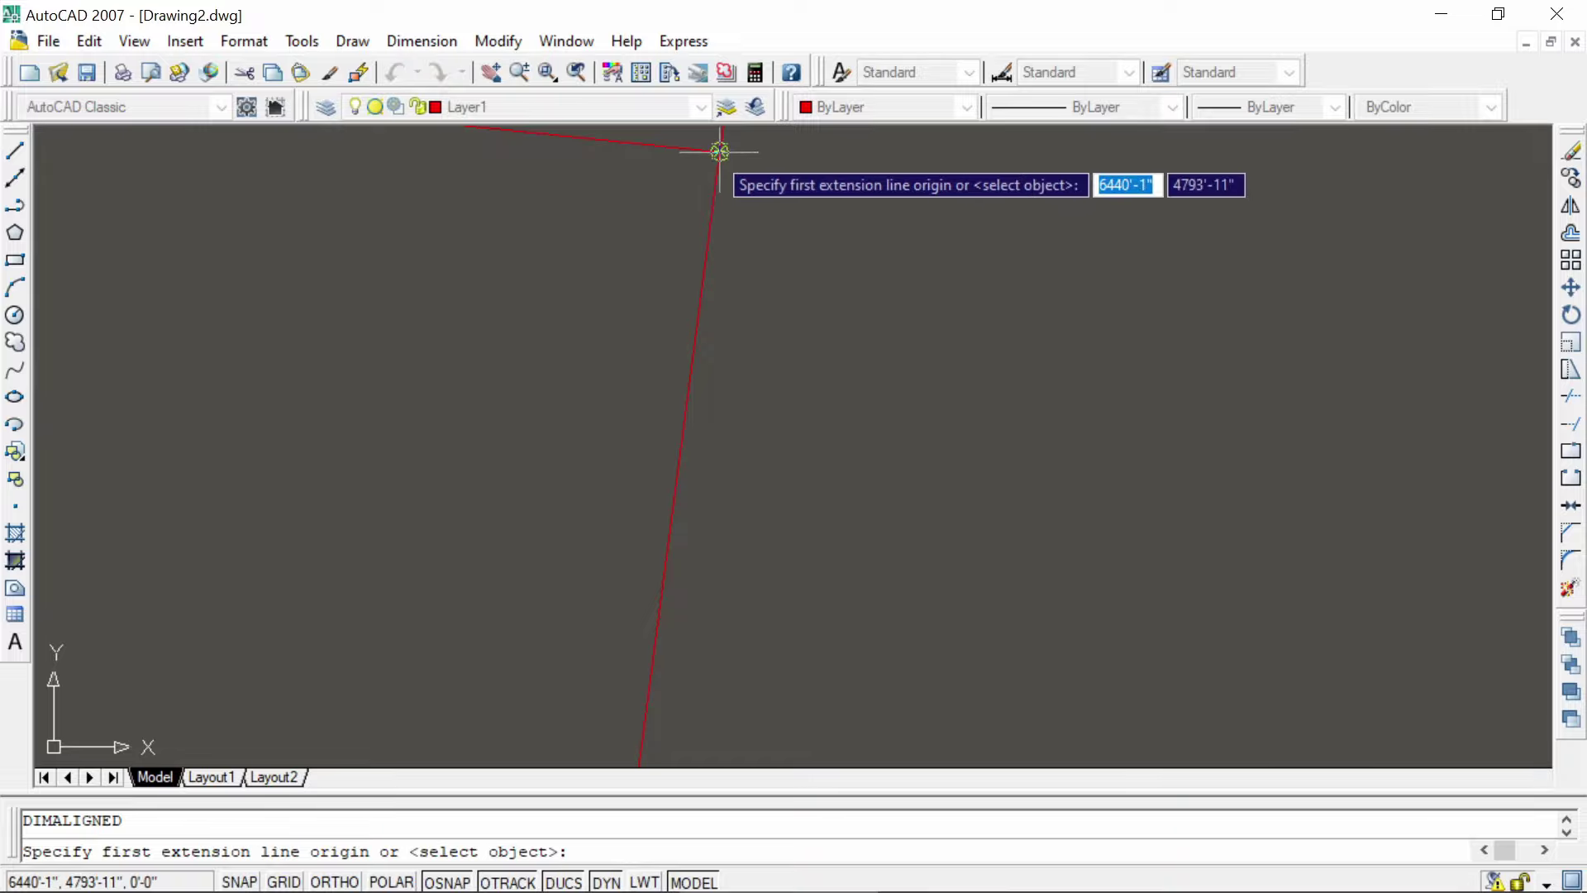
pyautogui.moveTo(720, 151); pyautogui.dragTo(750, 303, button='middle')
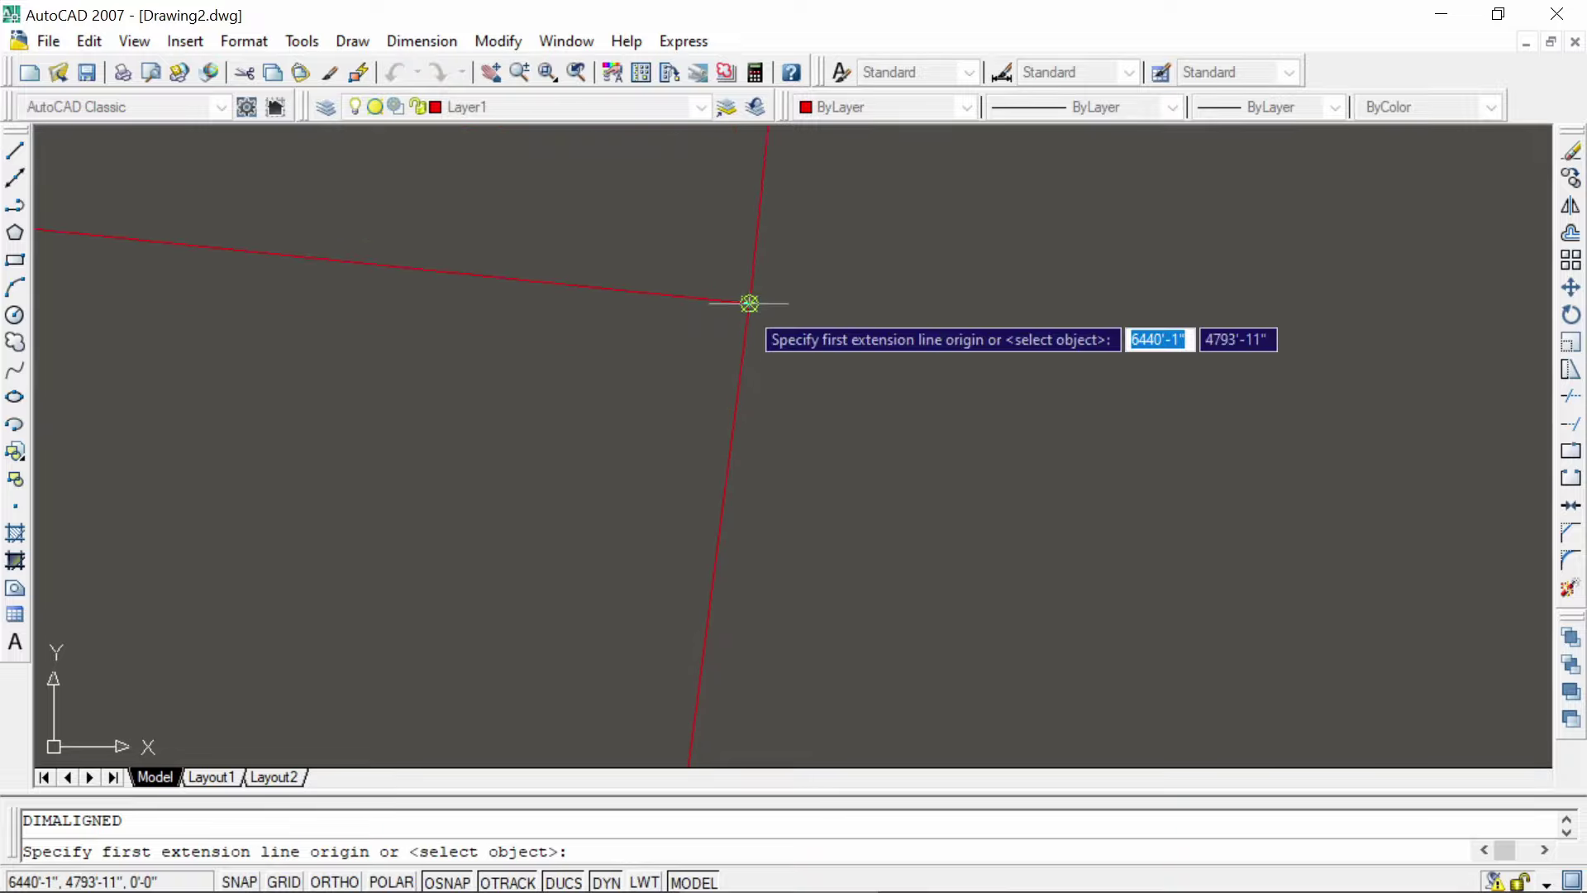
pyautogui.click(750, 303)
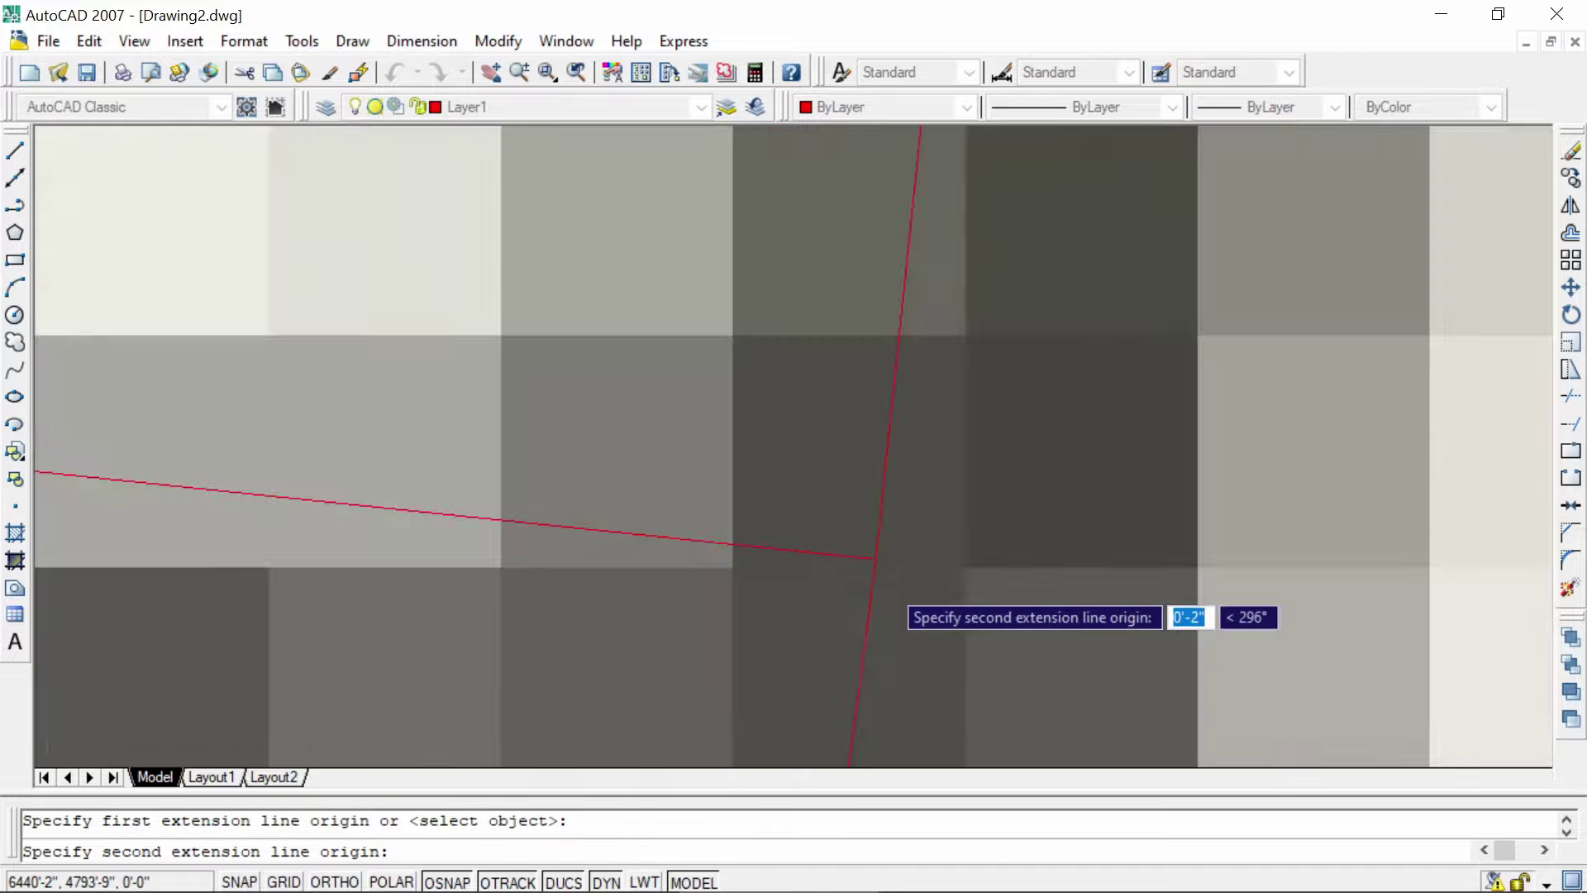
# Step: Snap the bottom-right corner and place the 113'-5" dimension to the right of the plot
pyautogui.scroll(-5, 875, 559)
pyautogui.scroll(-3, 885, 578)
pyautogui.moveTo(856, 301)
pyautogui.mouseDown(button='middle')
pyautogui.moveTo(843, 206)
pyautogui.moveTo(809, 141)
pyautogui.mouseUp(button='middle')
pyautogui.scroll(5, 777, 496)
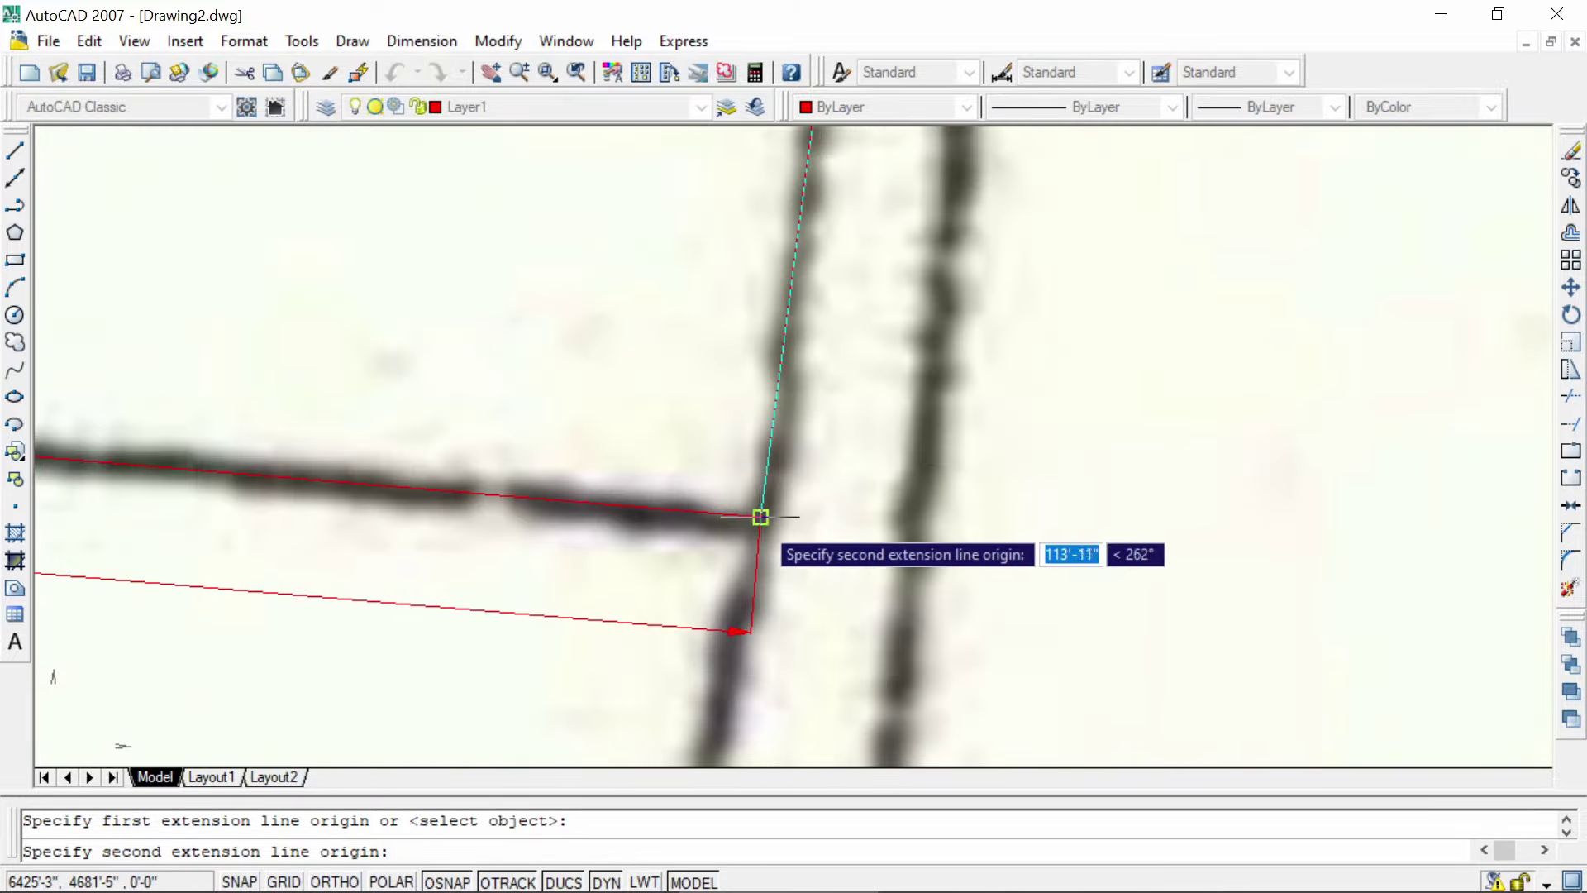
pyautogui.scroll(1, 798, 519)
pyautogui.scroll(3, 788, 514)
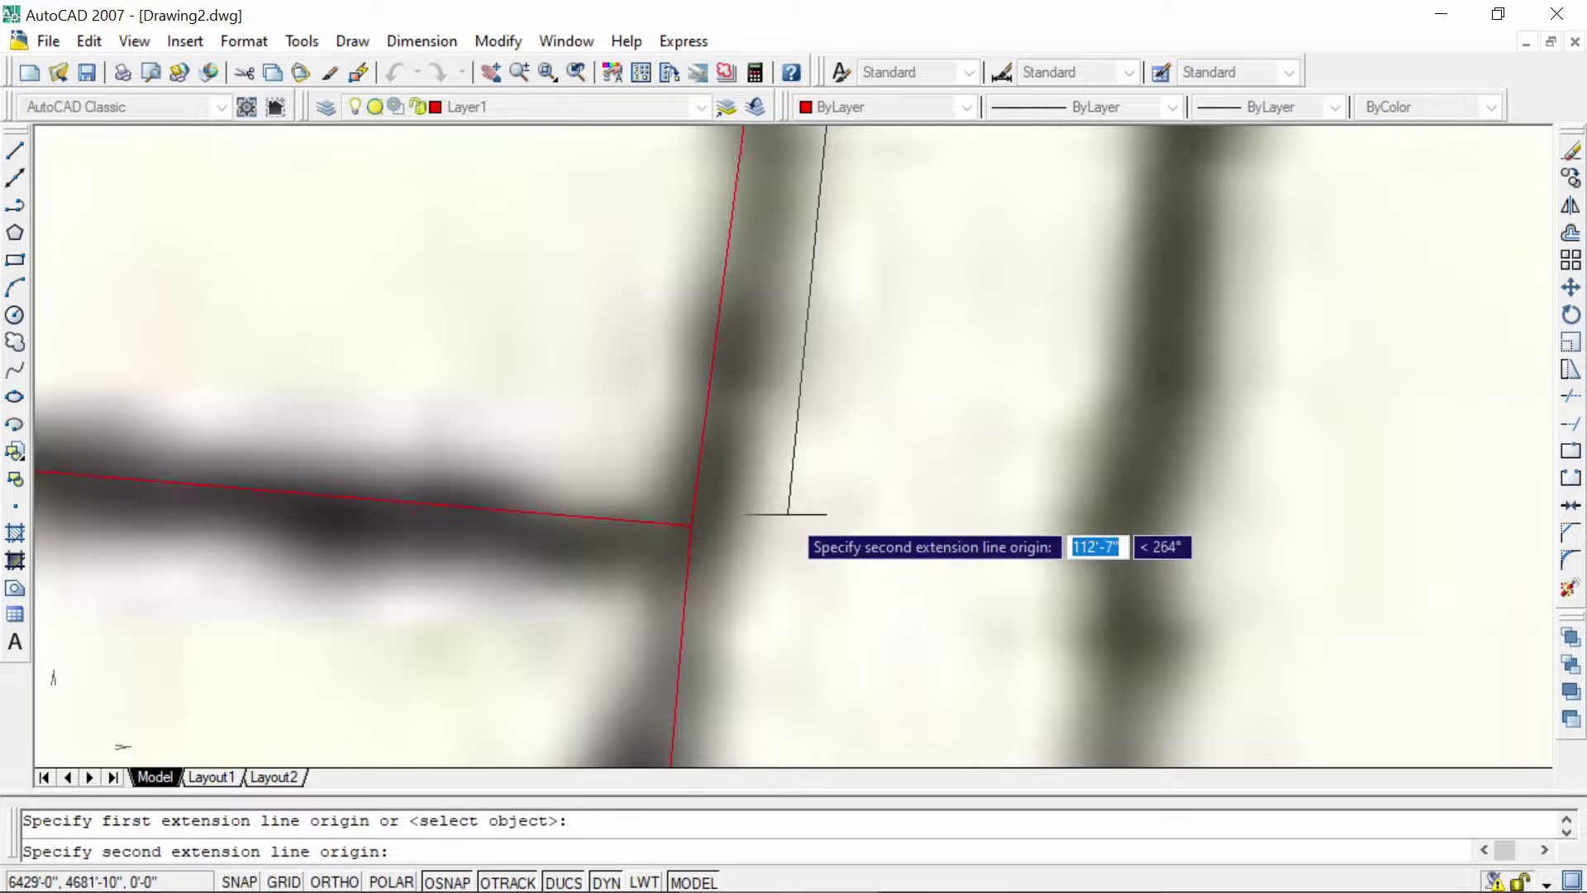
pyautogui.scroll(2, 691, 524)
pyautogui.scroll(2, 685, 522)
pyautogui.scroll(1, 712, 528)
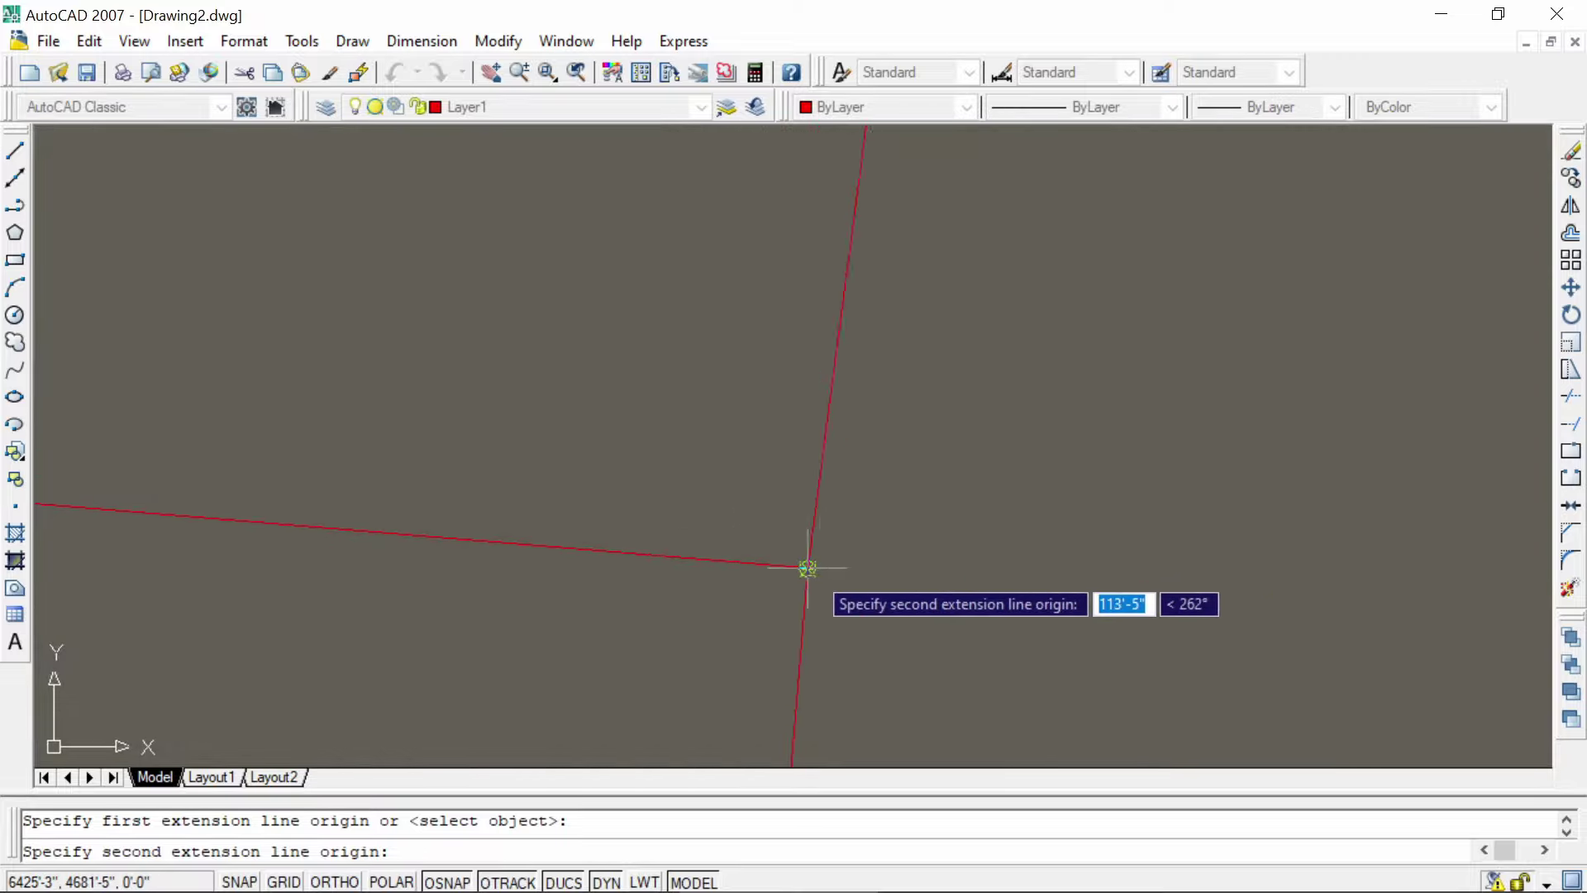
pyautogui.click(808, 567)
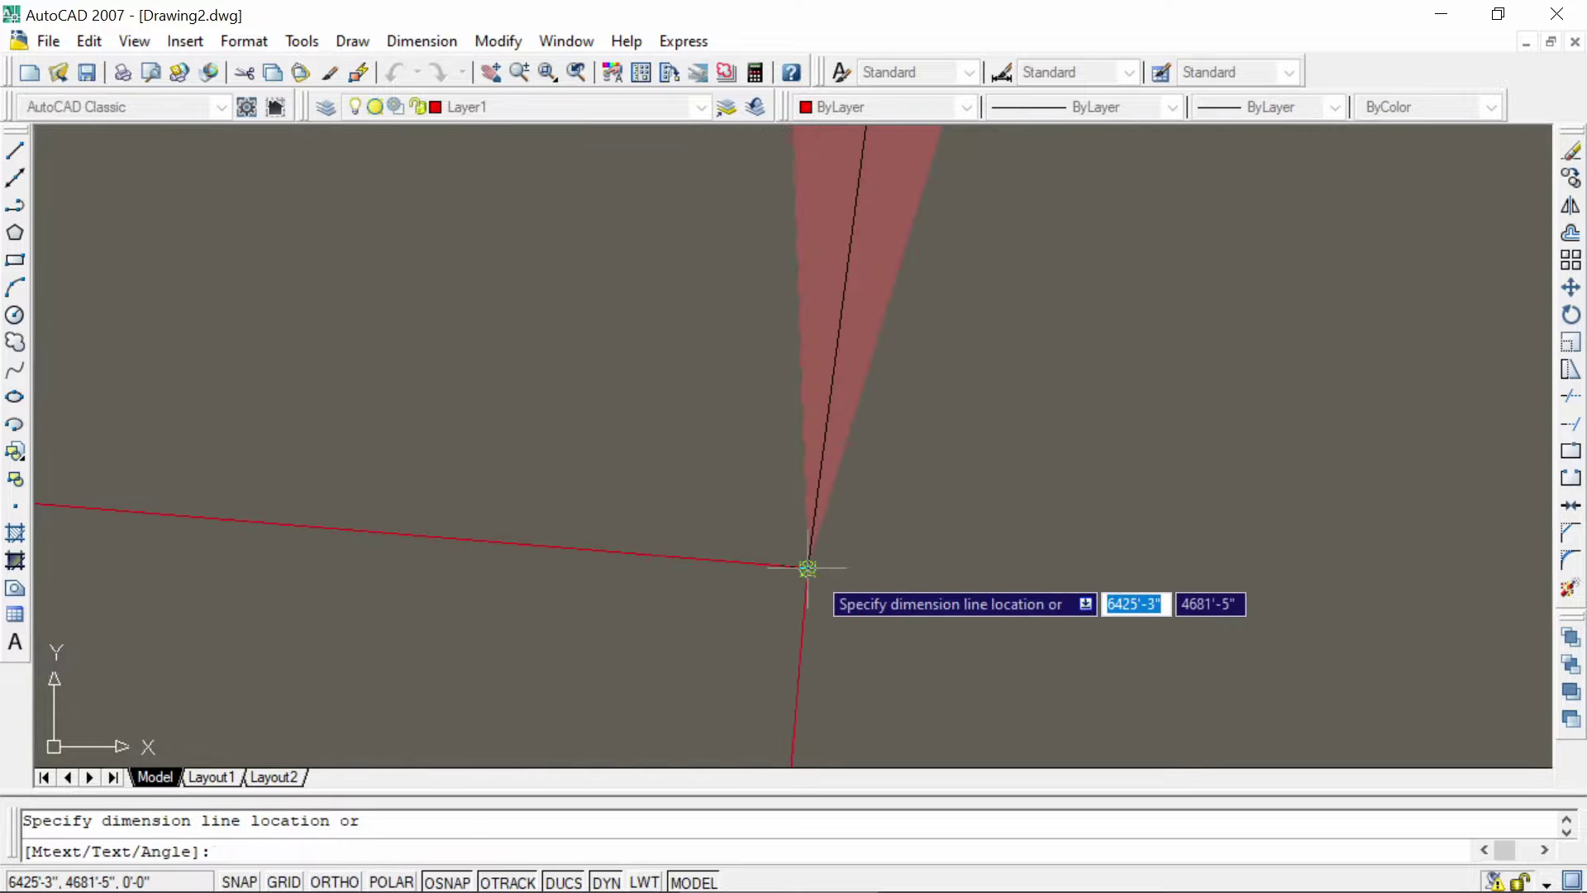
pyautogui.scroll(-2, 809, 567)
pyautogui.scroll(-2, 885, 556)
pyautogui.scroll(-1, 891, 570)
pyautogui.scroll(-2, 898, 559)
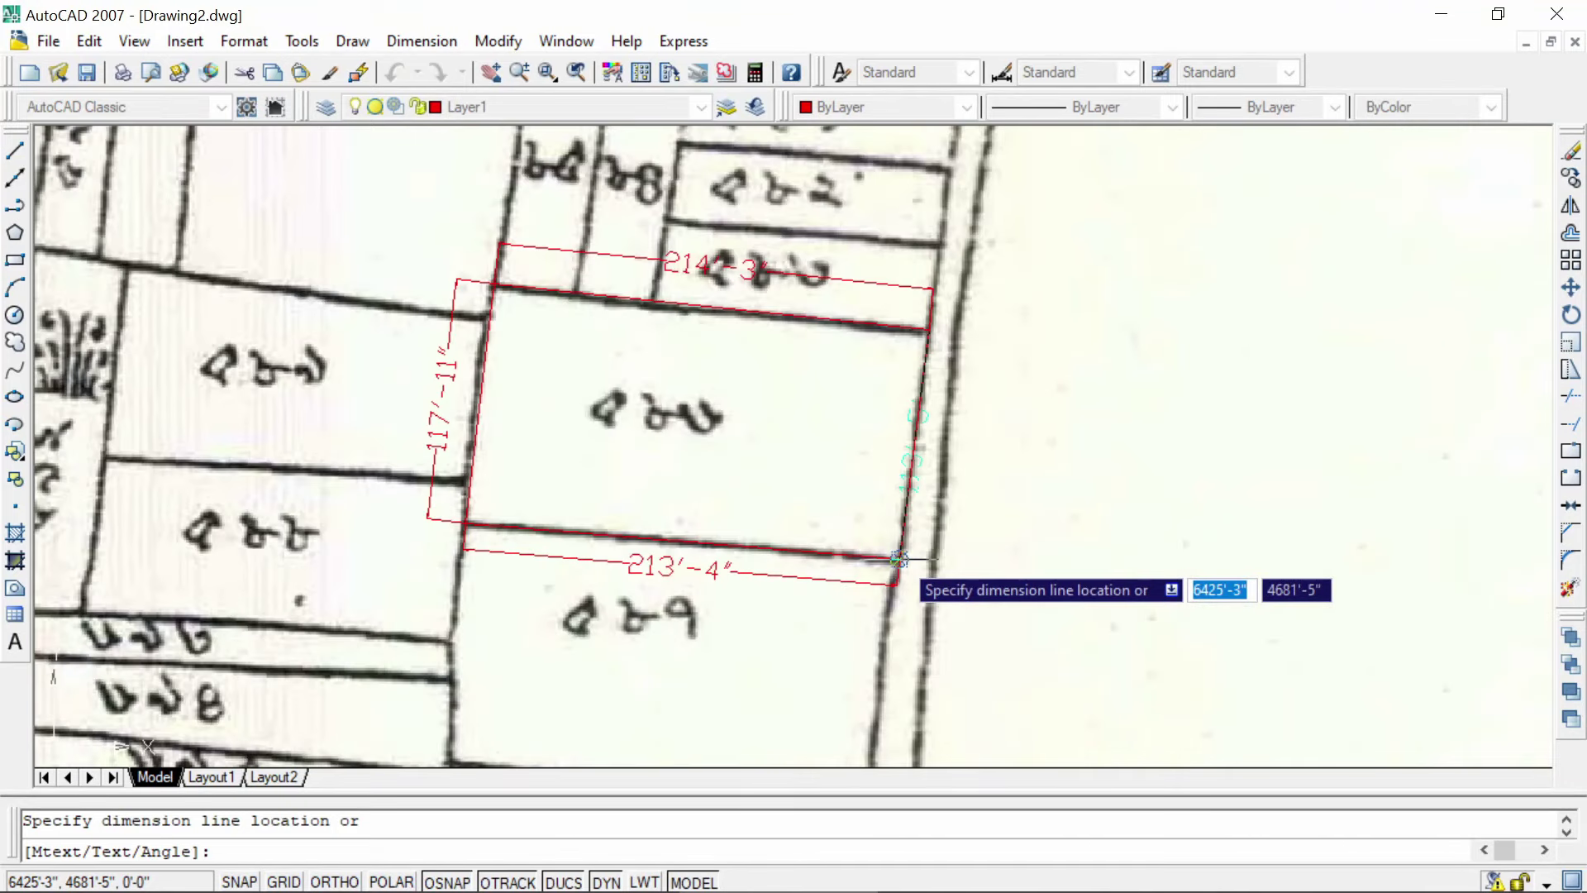
pyautogui.click(954, 563)
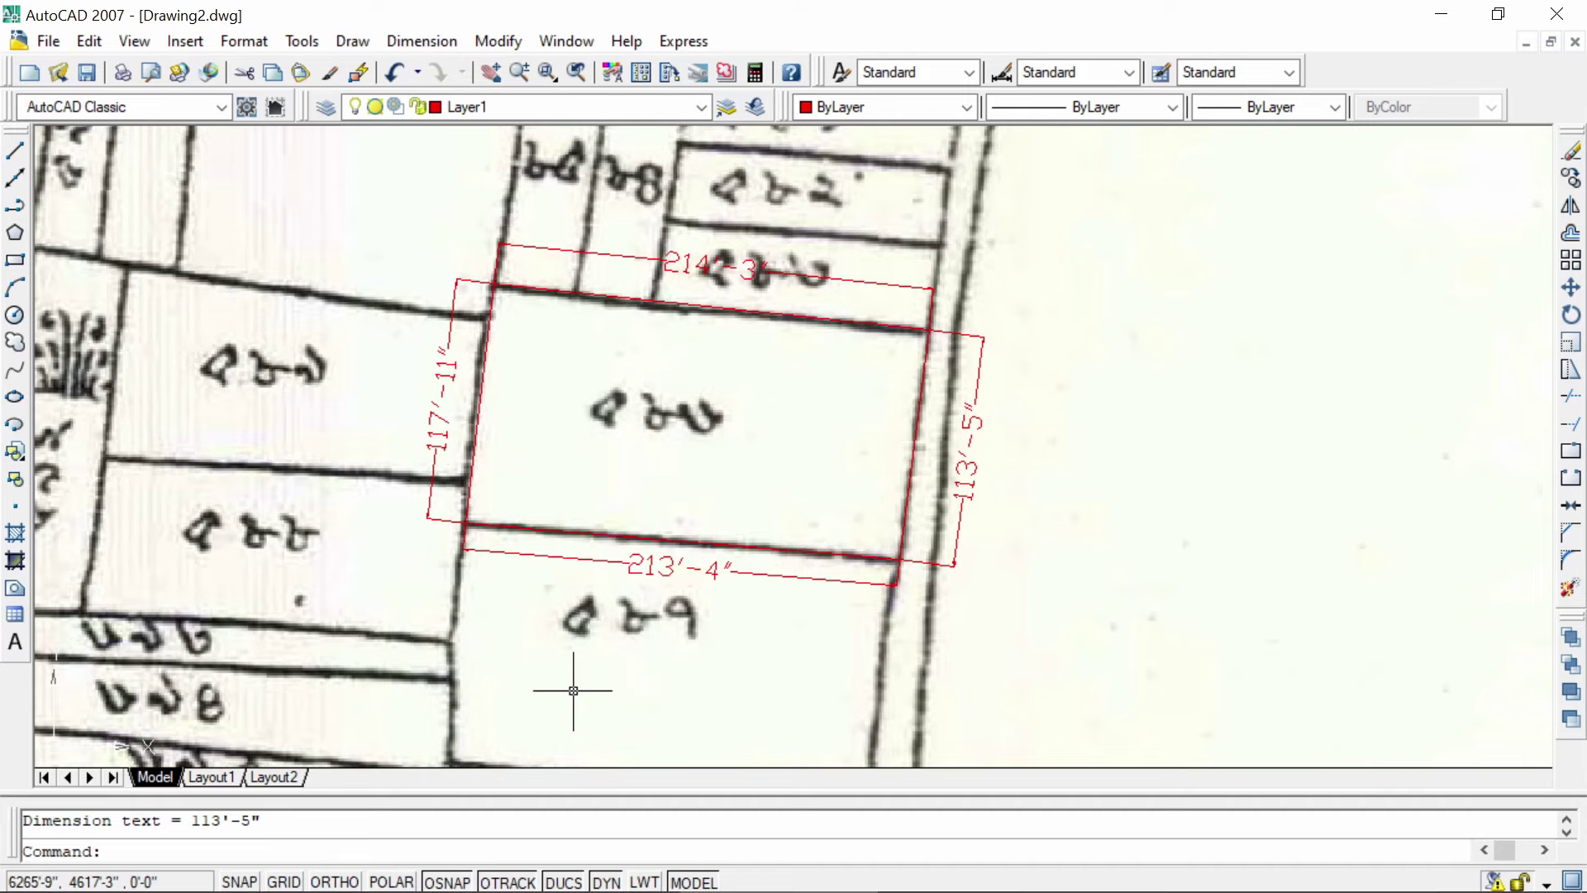
pyautogui.hotkey('alt', 'Tab')
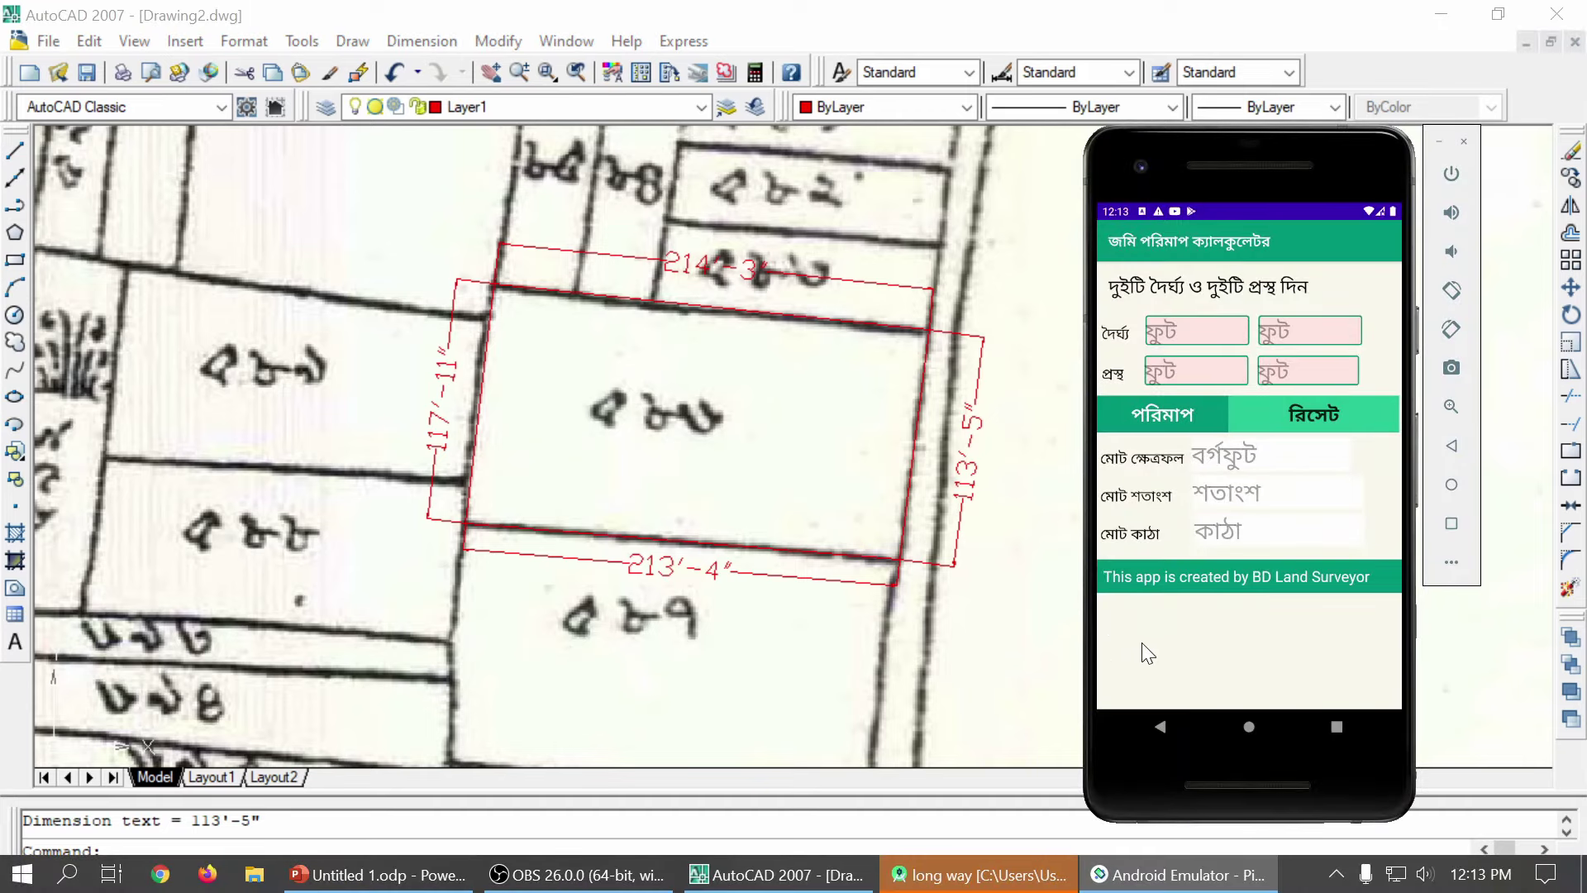
# Step: Enter the lengths 214.25 and 213.33 in the calculator's দৈর্ঘ্য fields
pyautogui.click(1172, 330)
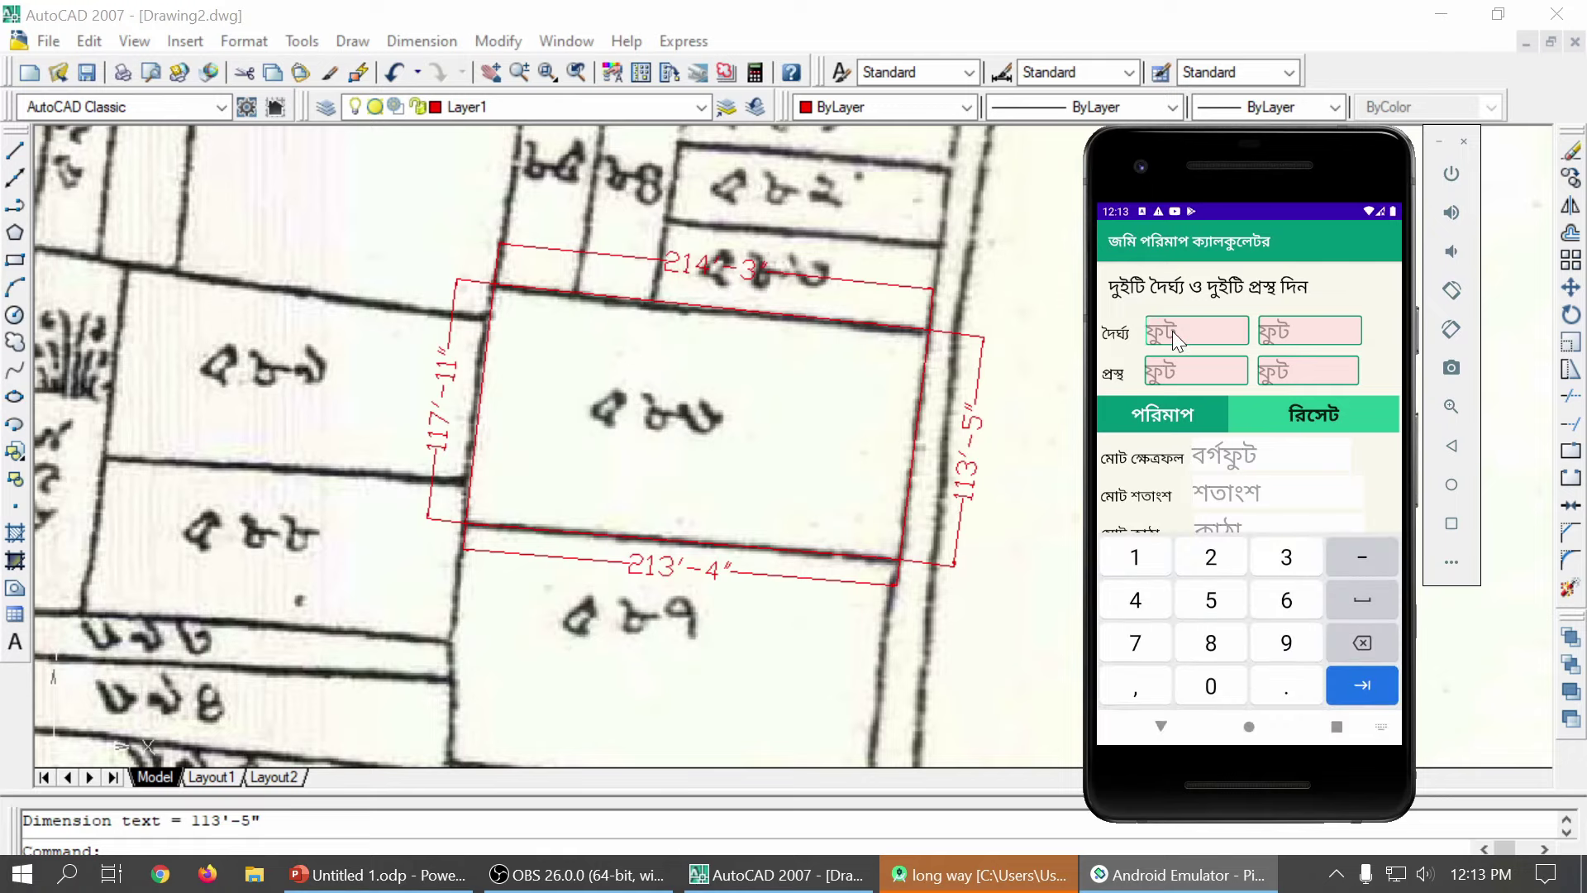
pyautogui.click(1208, 562)
pyautogui.click(1152, 569)
pyautogui.click(1155, 596)
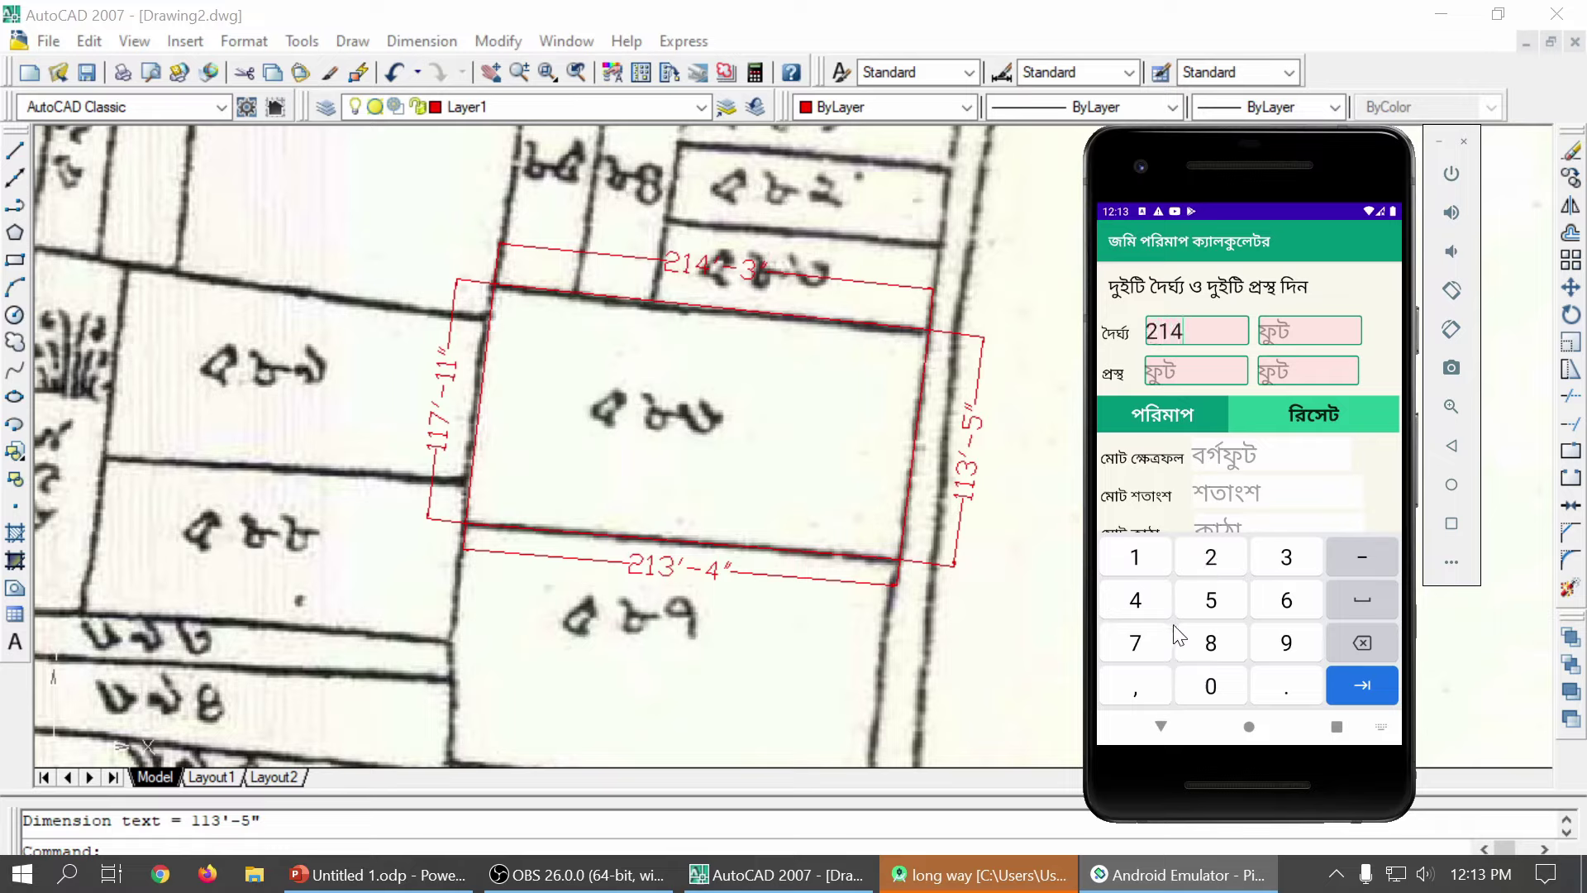
pyautogui.click(1286, 686)
pyautogui.click(1213, 576)
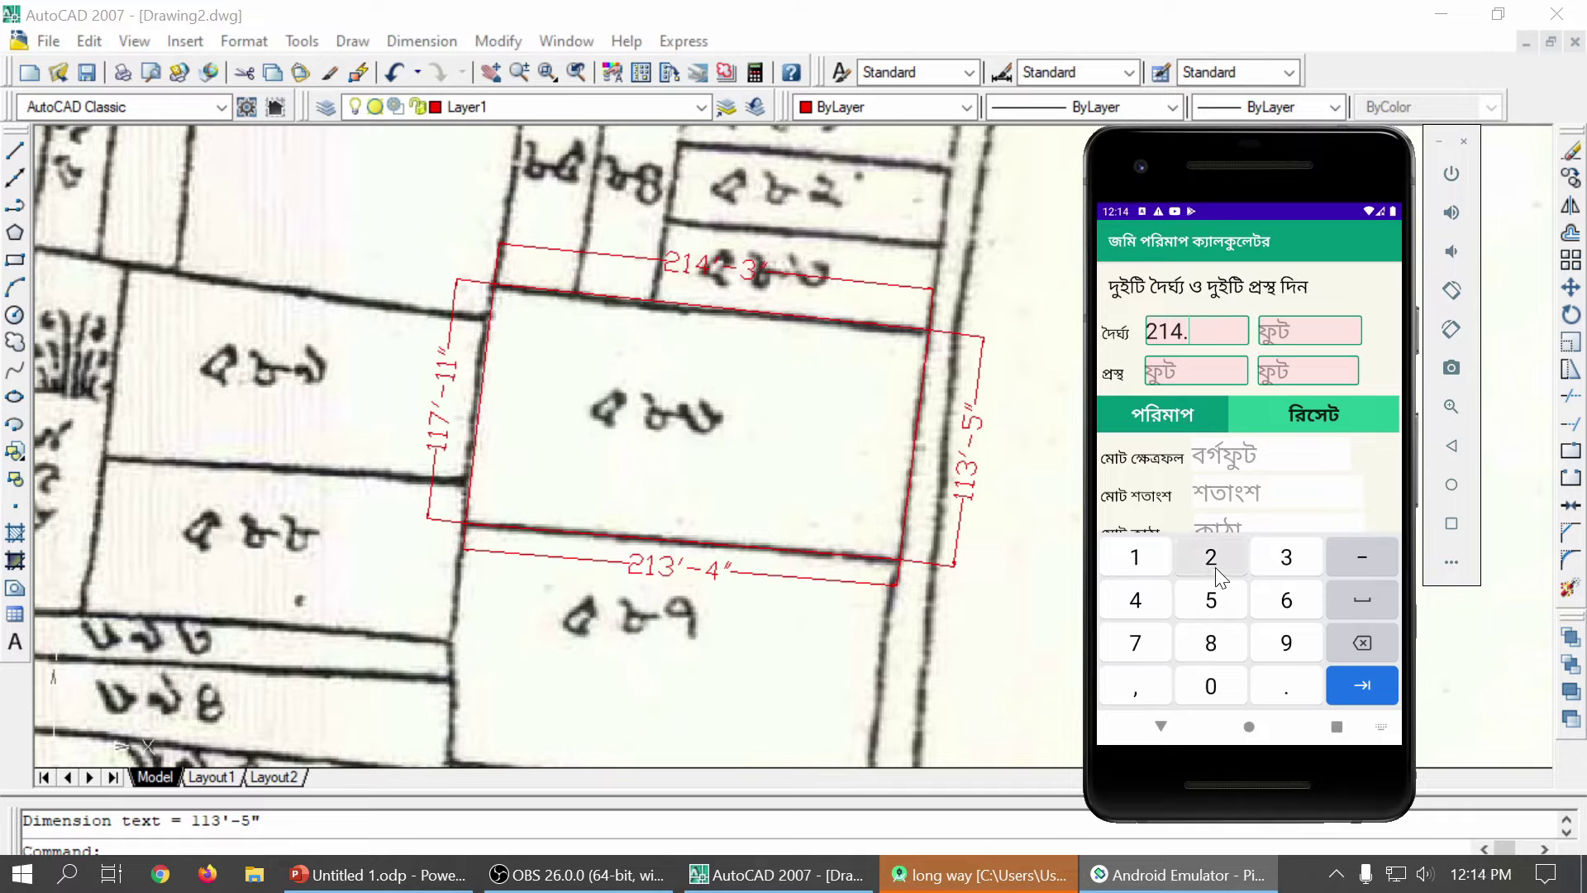
pyautogui.click(1219, 599)
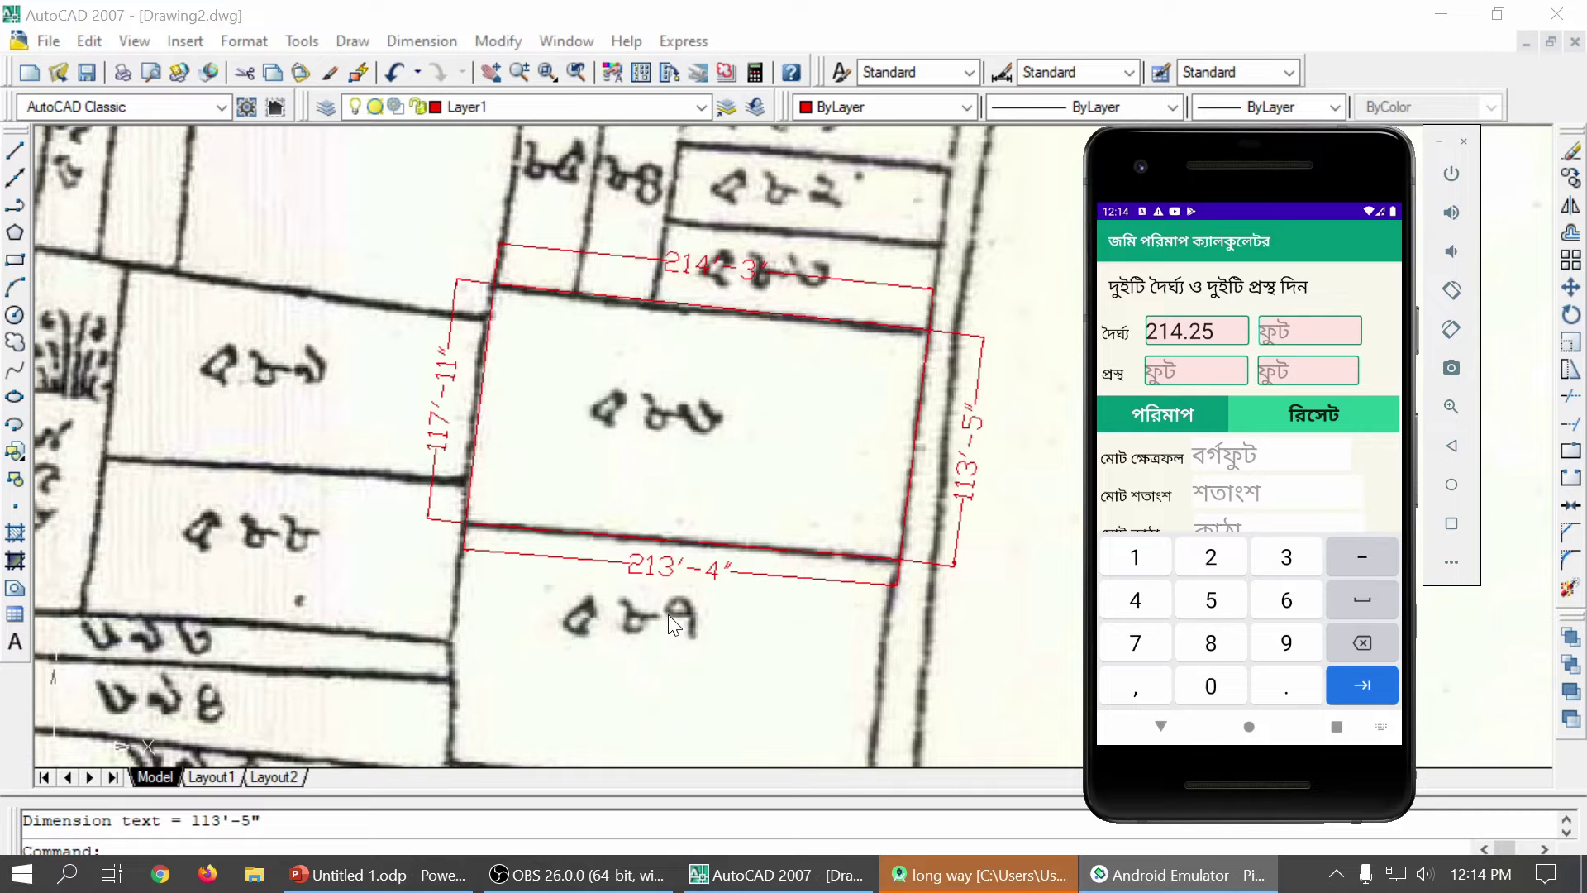
pyautogui.write('21')
pyautogui.write('3.33')
# Step: Enter the widths 117.92 and 113.42 in the প্রস্থ fields, correcting a mistyped digit
pyautogui.click(1203, 369)
pyautogui.write('117.92')
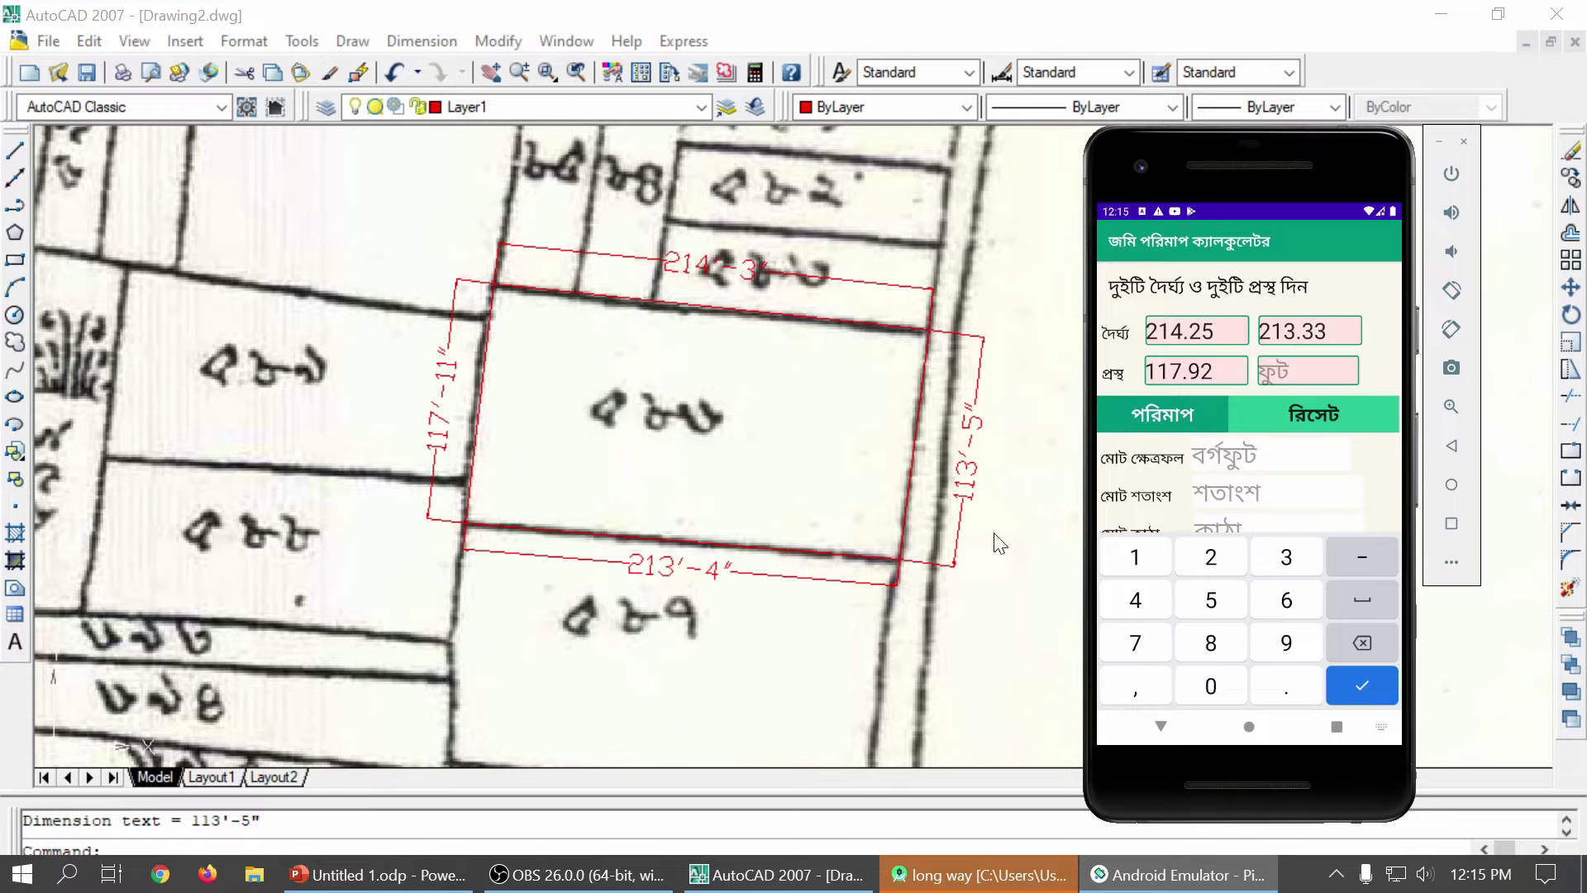
pyautogui.write('113')
pyautogui.write('.')
pyautogui.write('5')
pyautogui.press('BackSpace')
pyautogui.write('42')
pyautogui.click(1354, 686)
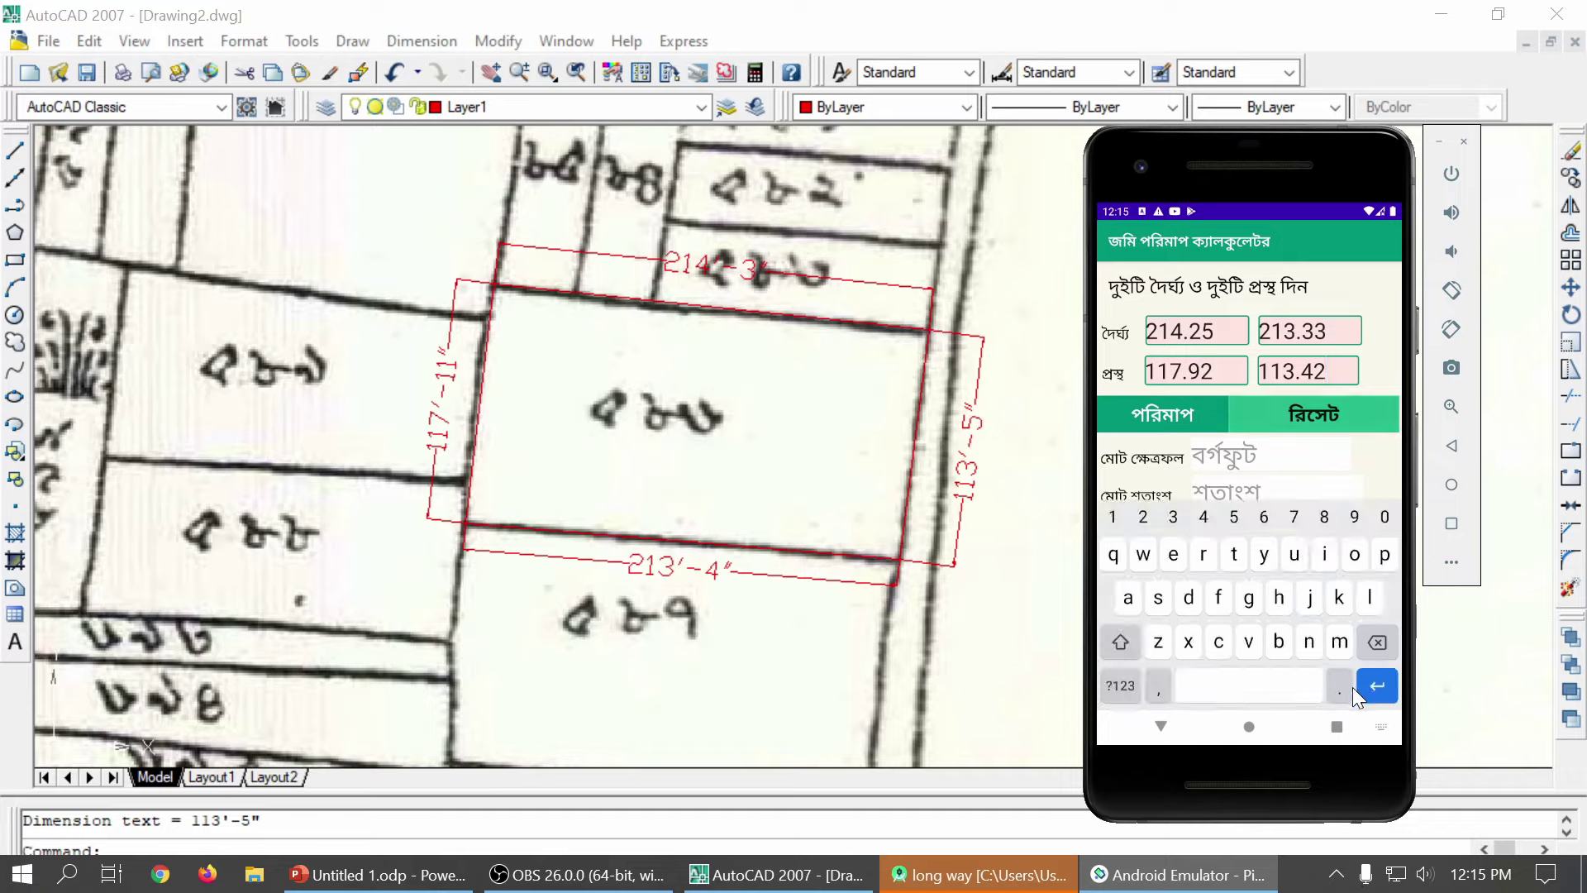
# Step: Compute the plot area in the calculator: 24729.0893 sq ft, 56.7702 decimals, 34.346 katha
pyautogui.click(1182, 415)
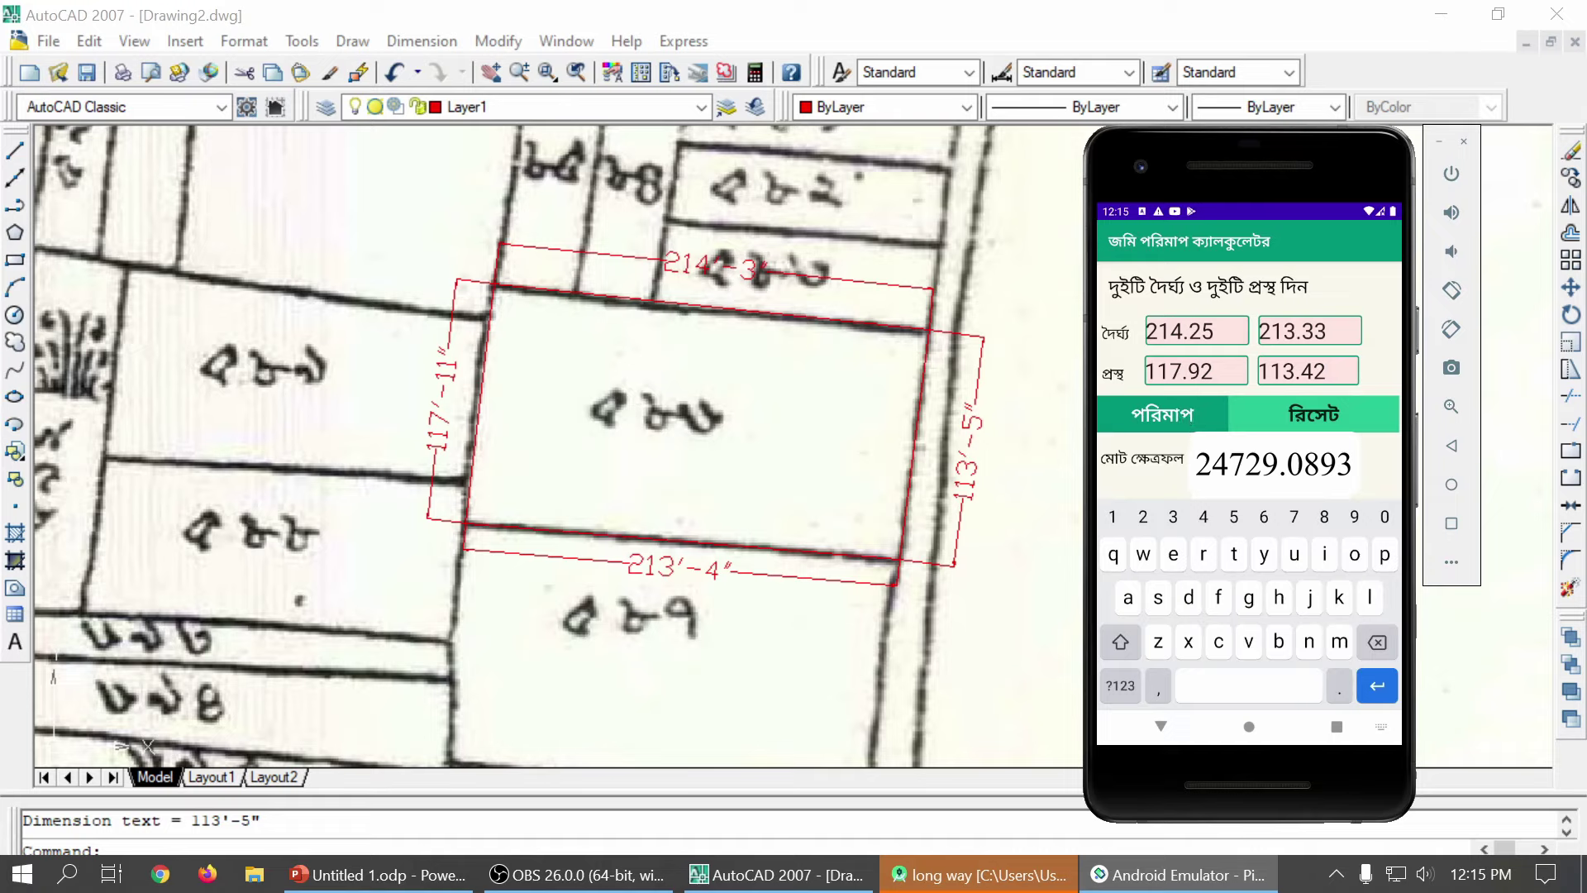